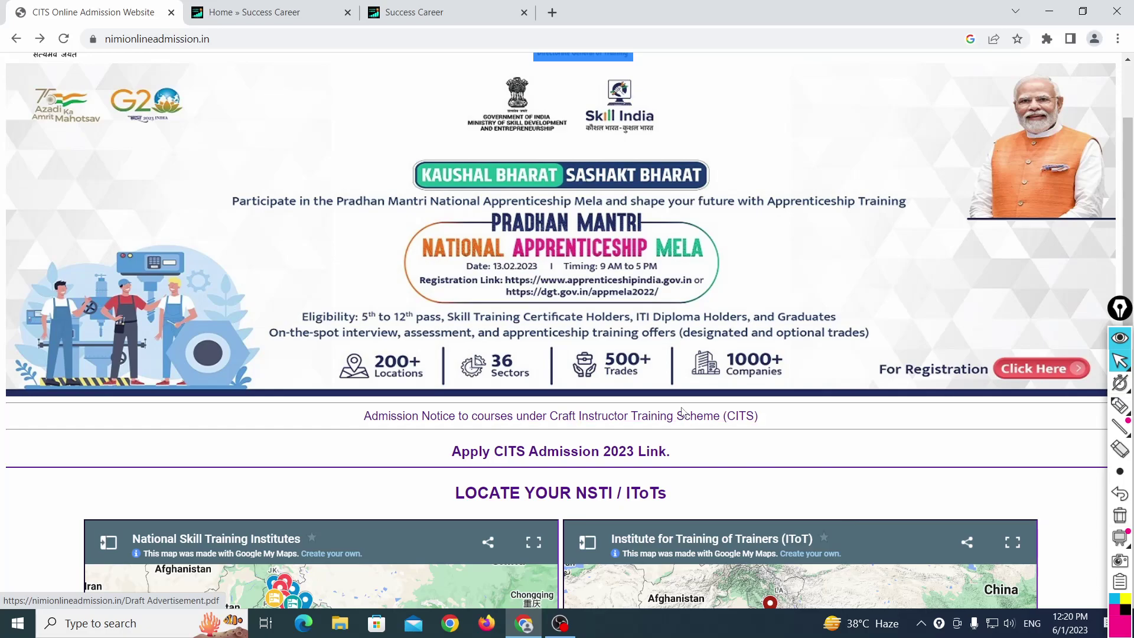
Step: Open the CITS admission notice PDF and read over the Craft Instructor Training Scheme wording
{"action": "left_click", "coordinate": [682, 415]}
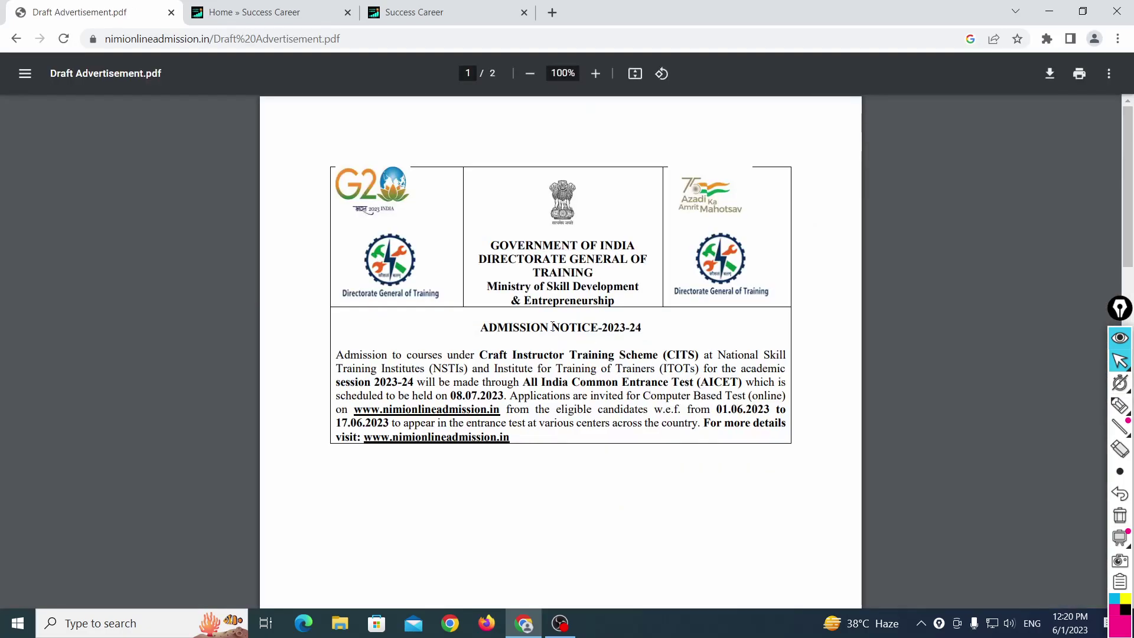
{"action": "left_click_drag", "start_coordinate": [335, 353], "coordinate": [714, 410]}
{"action": "left_click", "coordinate": [555, 382]}
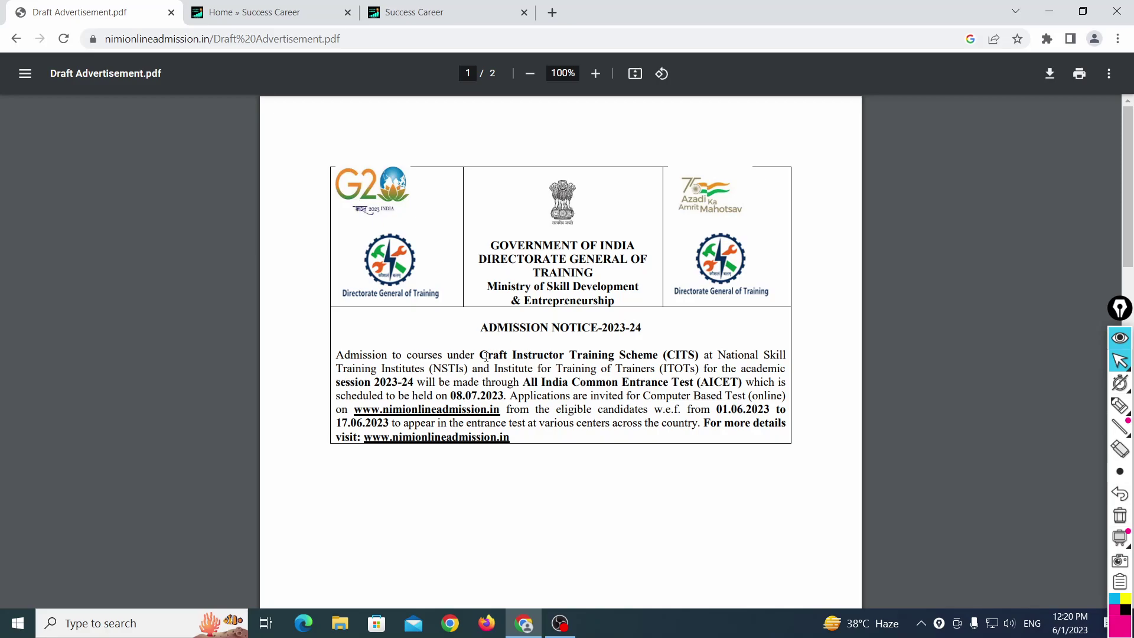
{"action": "left_click_drag", "start_coordinate": [460, 353], "coordinate": [557, 366]}
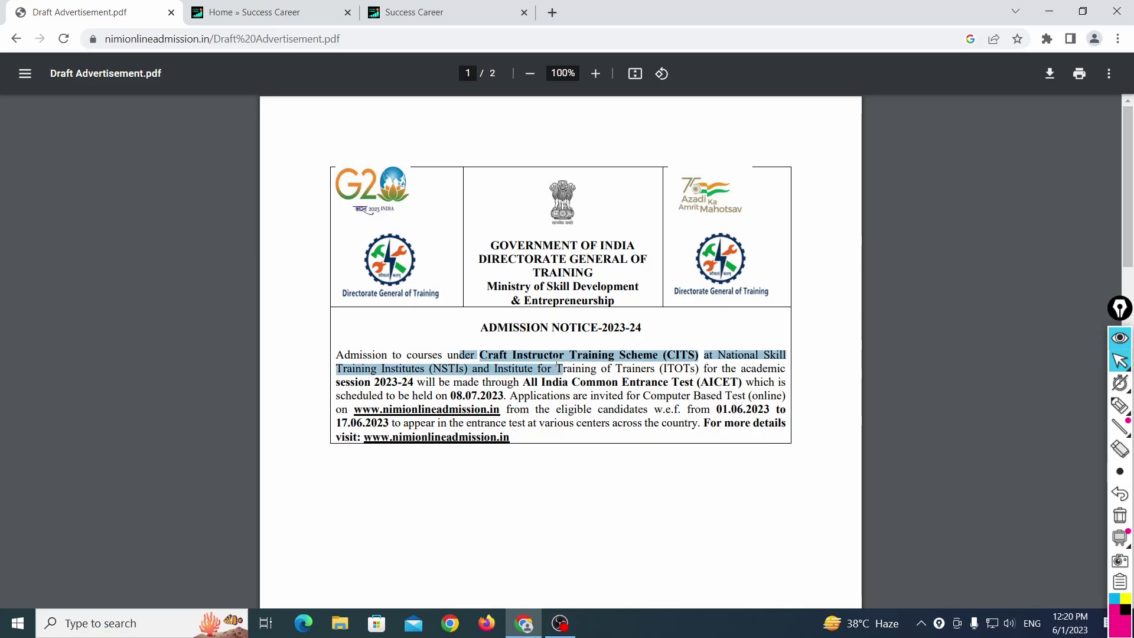
{"action": "left_click", "coordinate": [510, 405]}
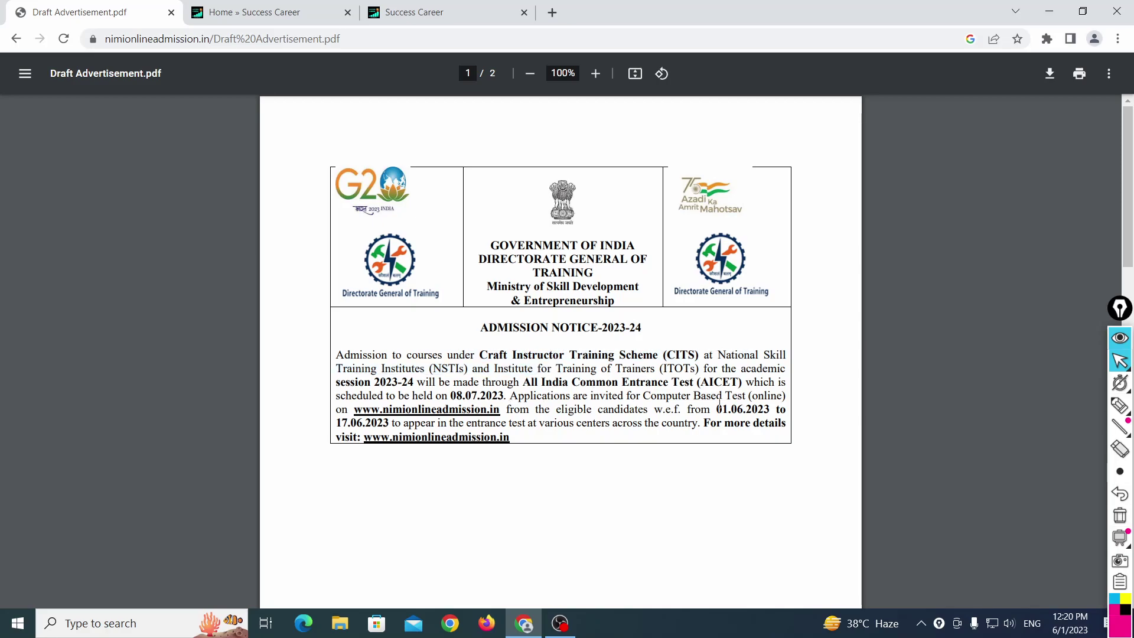
Step: Highlight the 01.06.2023–17.06.2023 application dates and the 08.07.2023 entrance test date
{"action": "left_click_drag", "start_coordinate": [716, 409], "coordinate": [394, 420]}
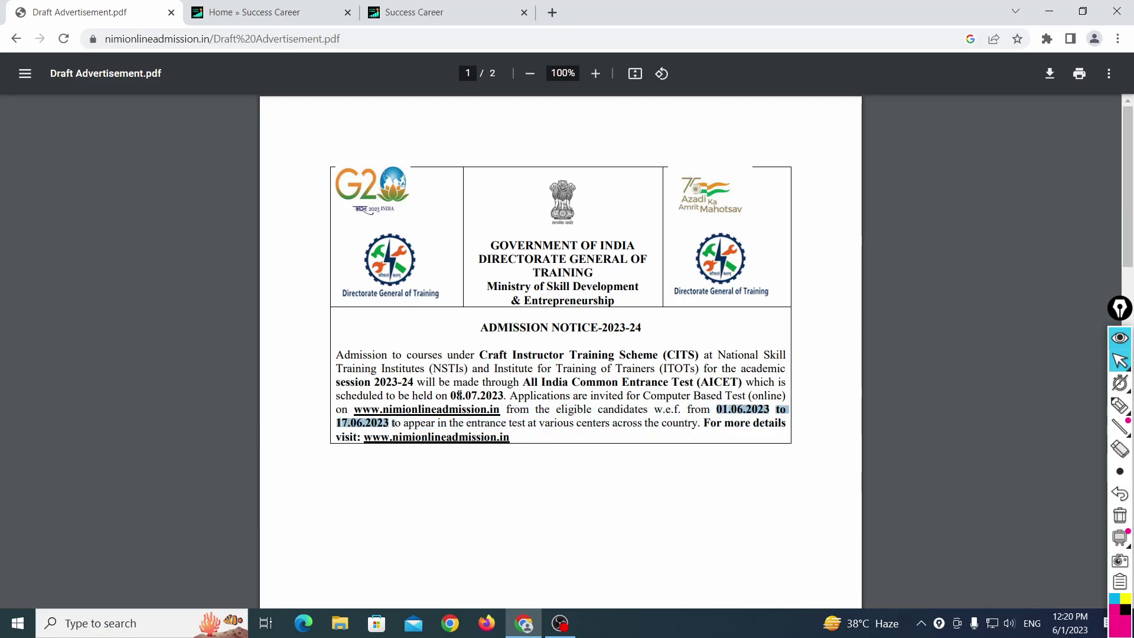
{"action": "left_click_drag", "start_coordinate": [685, 382], "coordinate": [611, 382]}
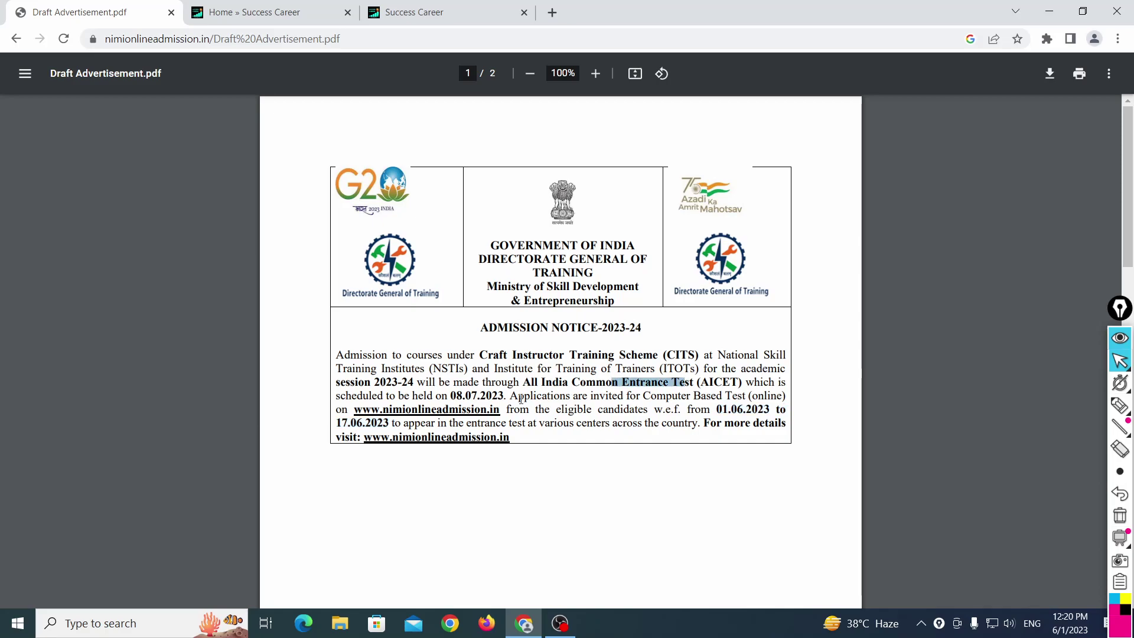
{"action": "left_click_drag", "start_coordinate": [439, 394], "coordinate": [669, 395]}
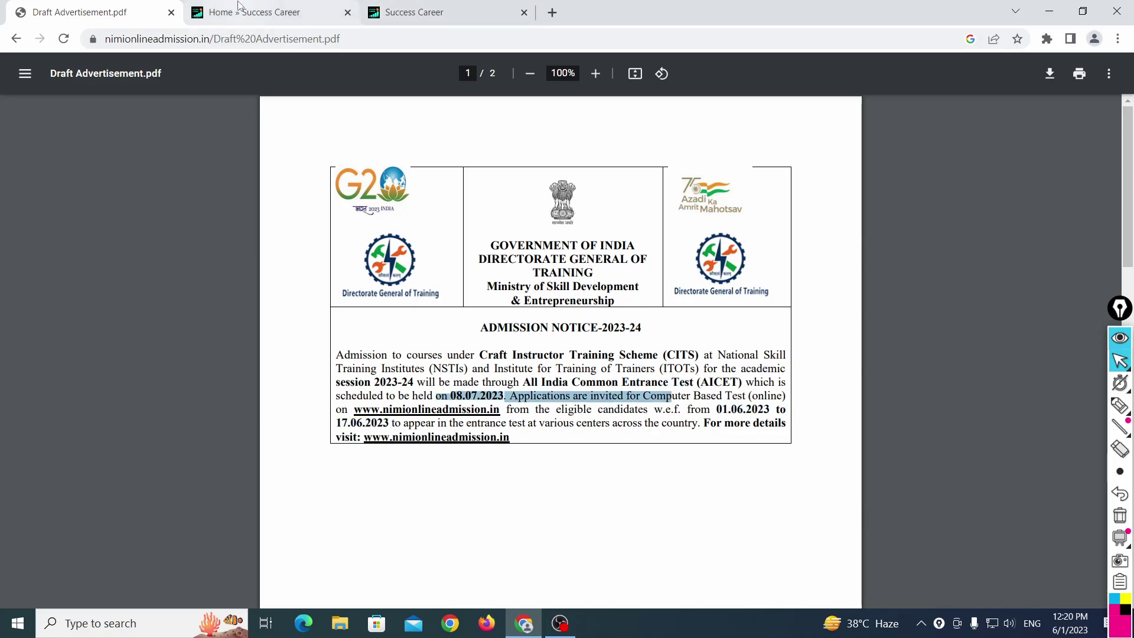
{"action": "left_click_drag", "start_coordinate": [472, 397], "coordinate": [537, 399]}
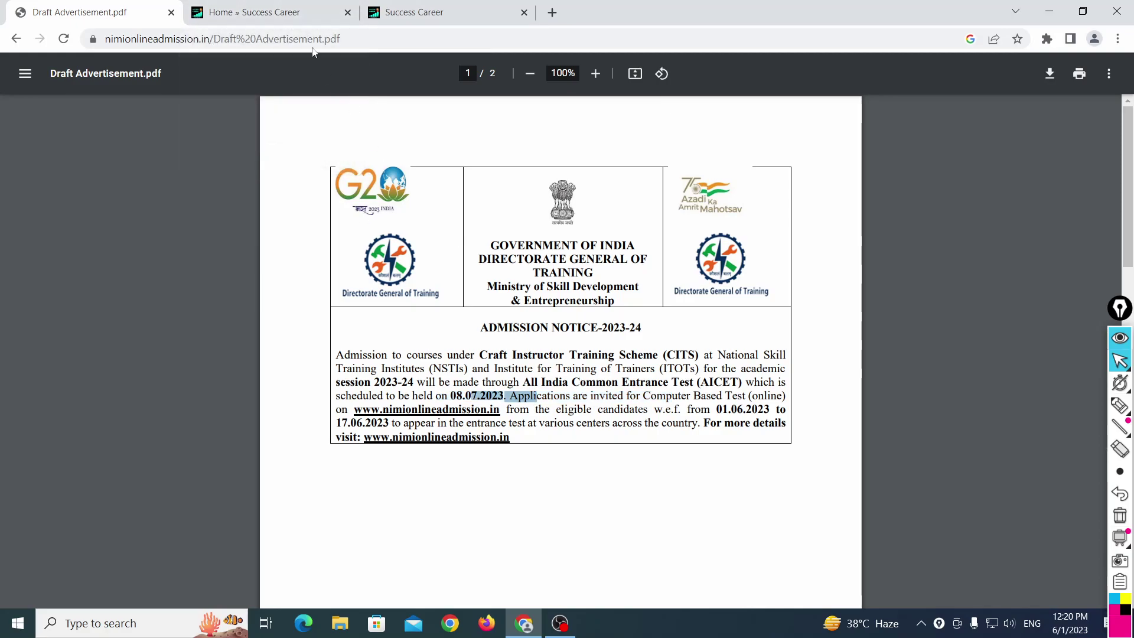
{"action": "left_click", "coordinate": [271, 12]}
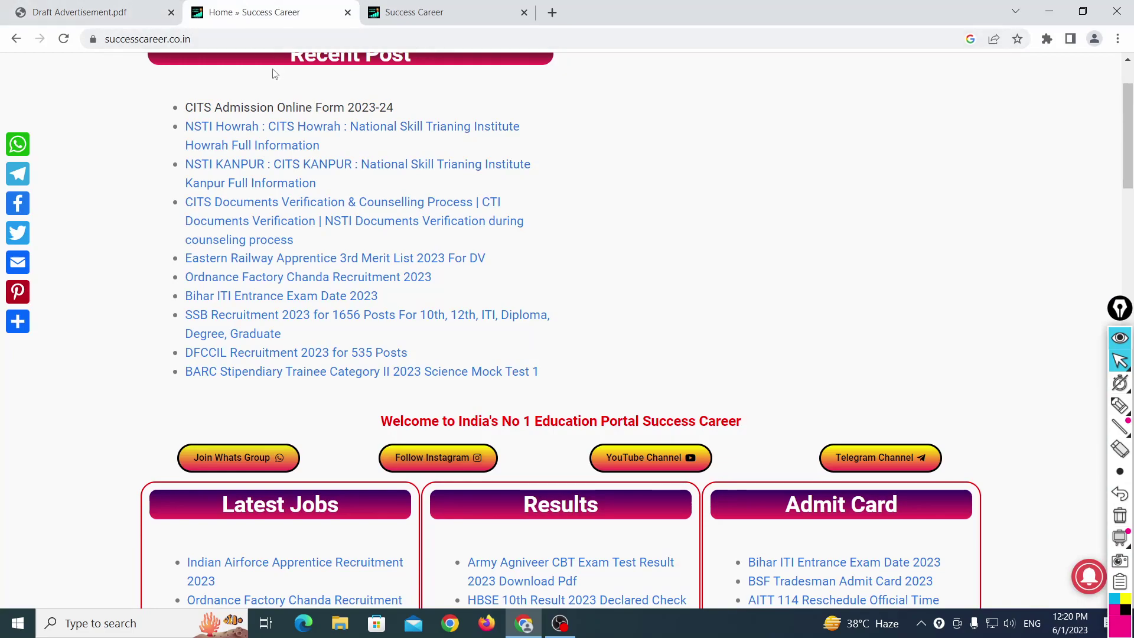
Step: Open the CITS Admission Online Form 2023-24 article from Success Career's Recent Post list
{"action": "left_click", "coordinate": [127, 5]}
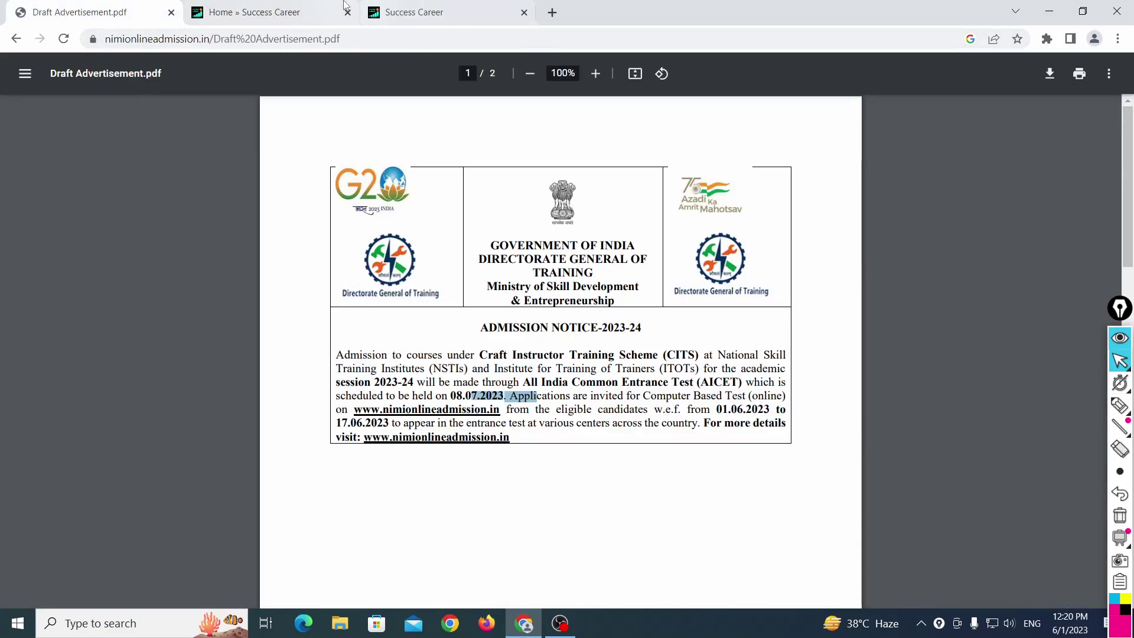
{"action": "left_click", "coordinate": [309, 7]}
{"action": "scroll", "coordinate": [347, 197], "scroll_direction": "up", "scroll_amount": 2}
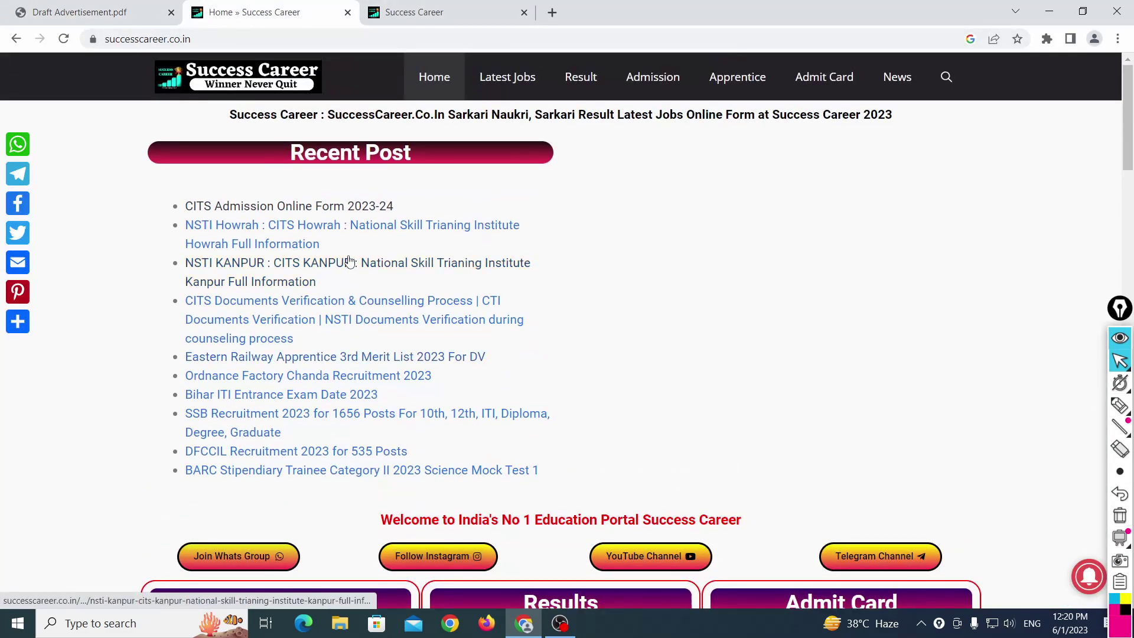
{"action": "left_click", "coordinate": [81, 5]}
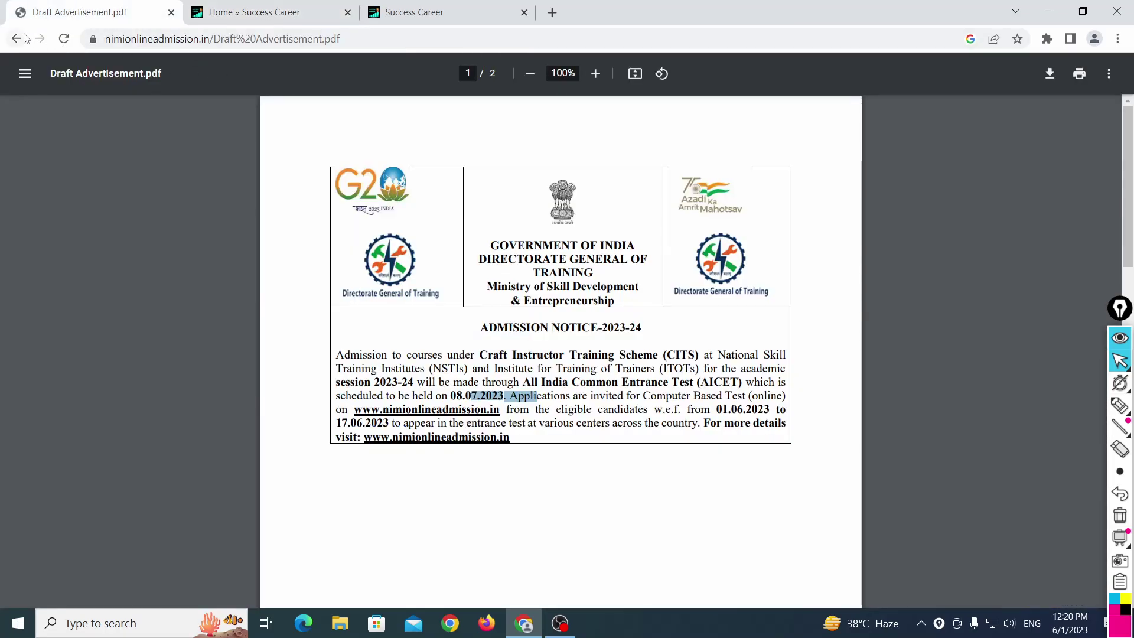
{"action": "left_click", "coordinate": [16, 39]}
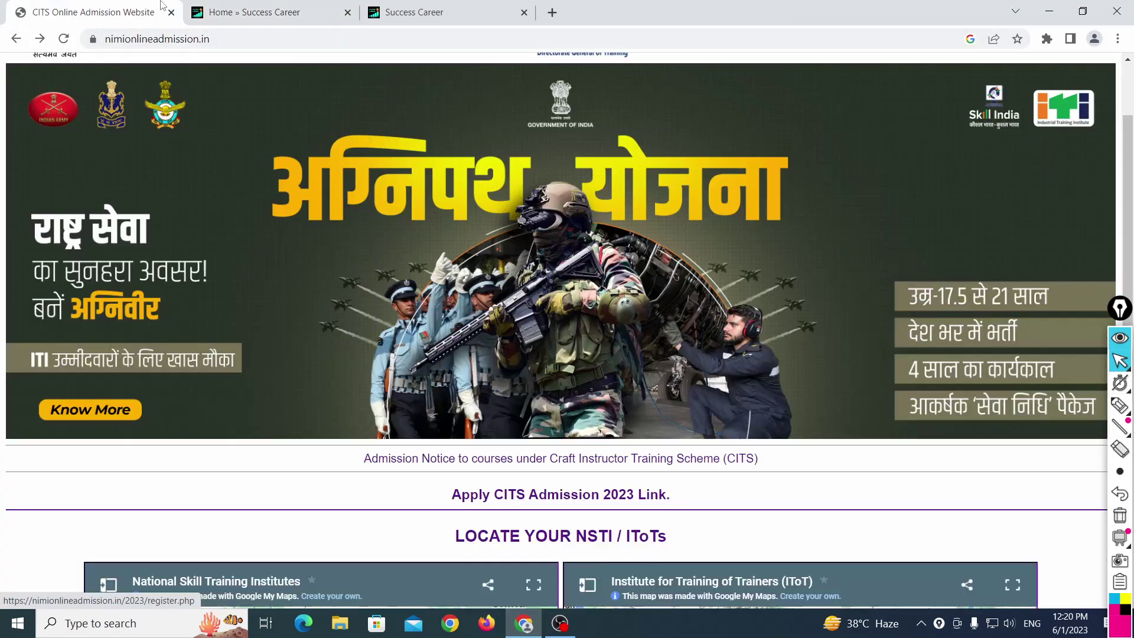
{"action": "left_click", "coordinate": [277, 13]}
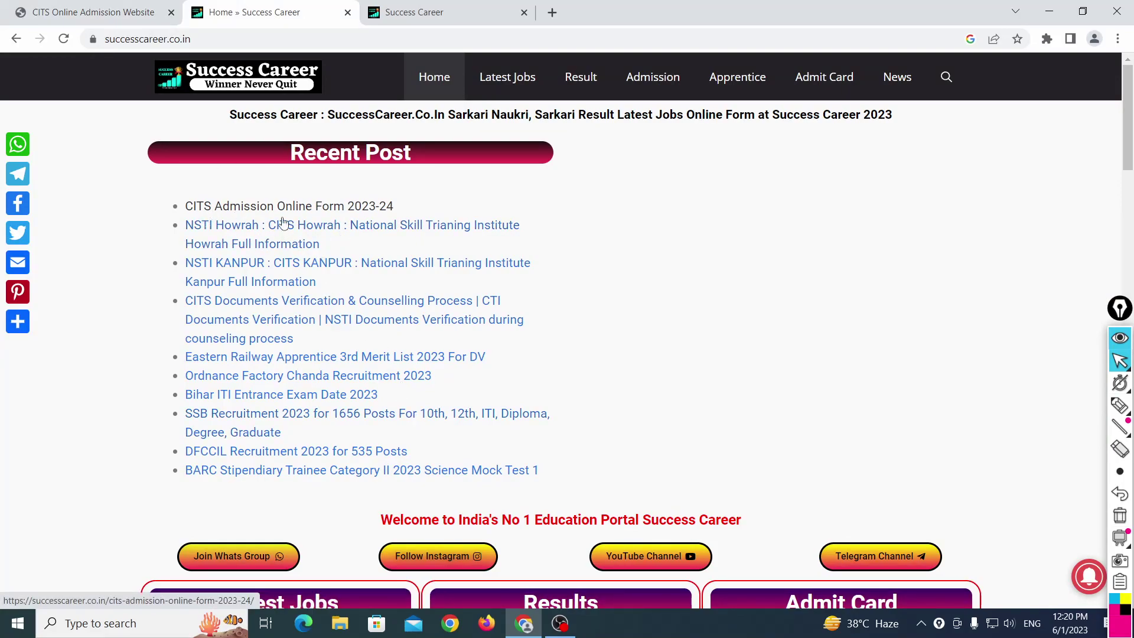
{"action": "left_click", "coordinate": [204, 212]}
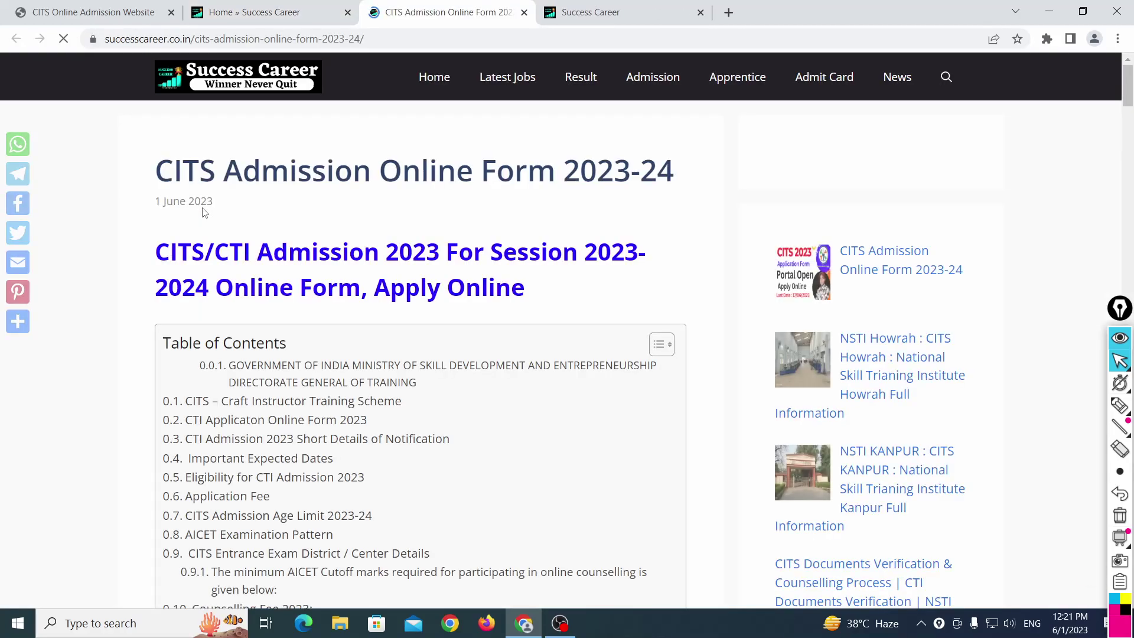
Step: Highlight the article's application dates and its list of entrance-exam PDFs
{"action": "scroll", "coordinate": [380, 222], "scroll_direction": "down", "scroll_amount": 20}
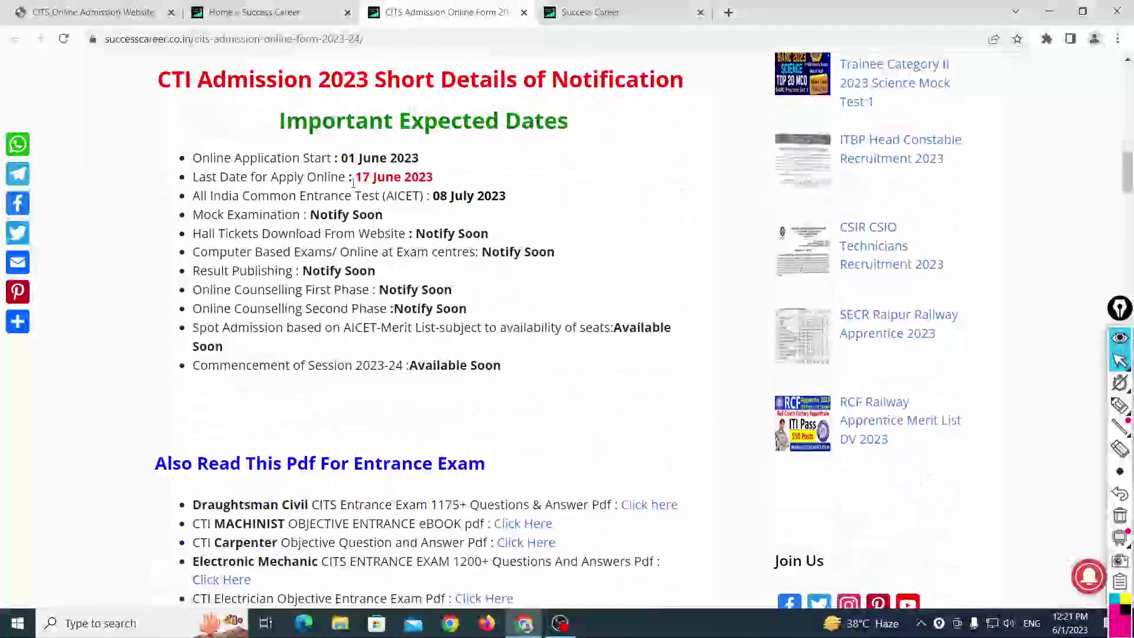
{"action": "left_click_drag", "start_coordinate": [334, 158], "coordinate": [573, 204]}
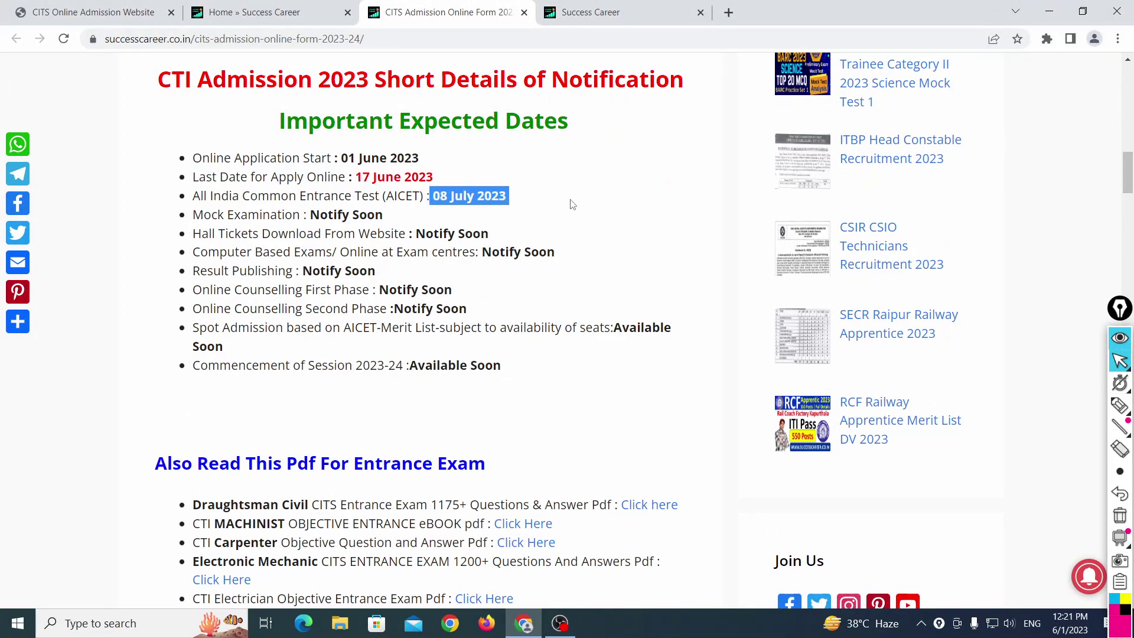
{"action": "scroll", "coordinate": [313, 443], "scroll_direction": "down", "scroll_amount": 3}
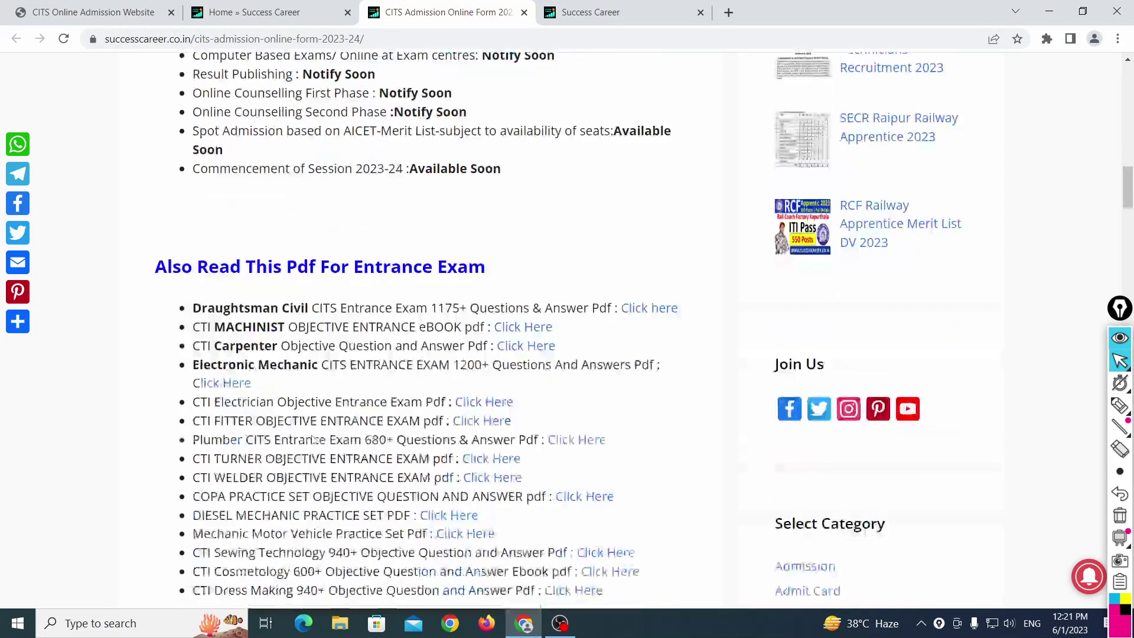
{"action": "left_click_drag", "start_coordinate": [282, 268], "coordinate": [390, 272]}
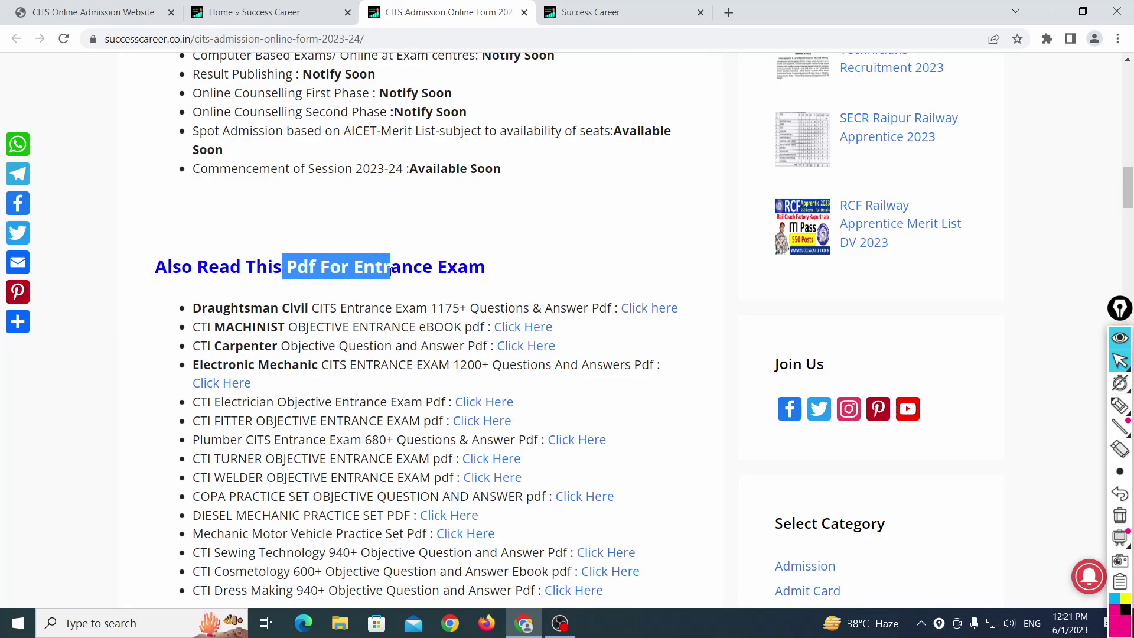
{"action": "scroll", "coordinate": [390, 272], "scroll_direction": "down", "scroll_amount": 2}
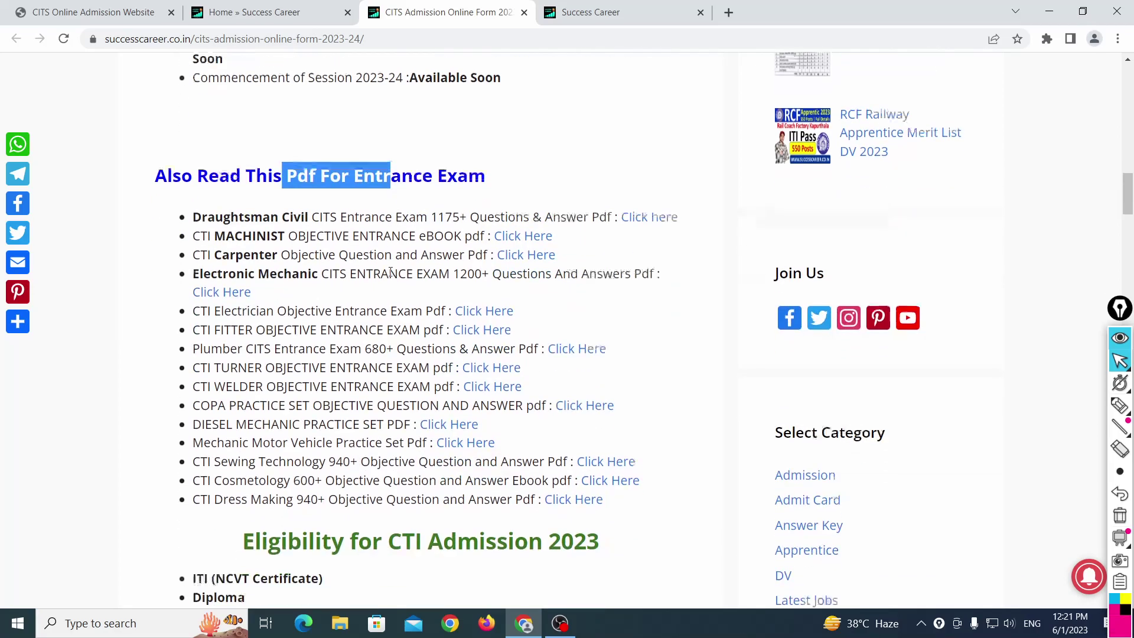
{"action": "left_click_drag", "start_coordinate": [193, 228], "coordinate": [396, 492]}
{"action": "left_click", "coordinate": [372, 412]}
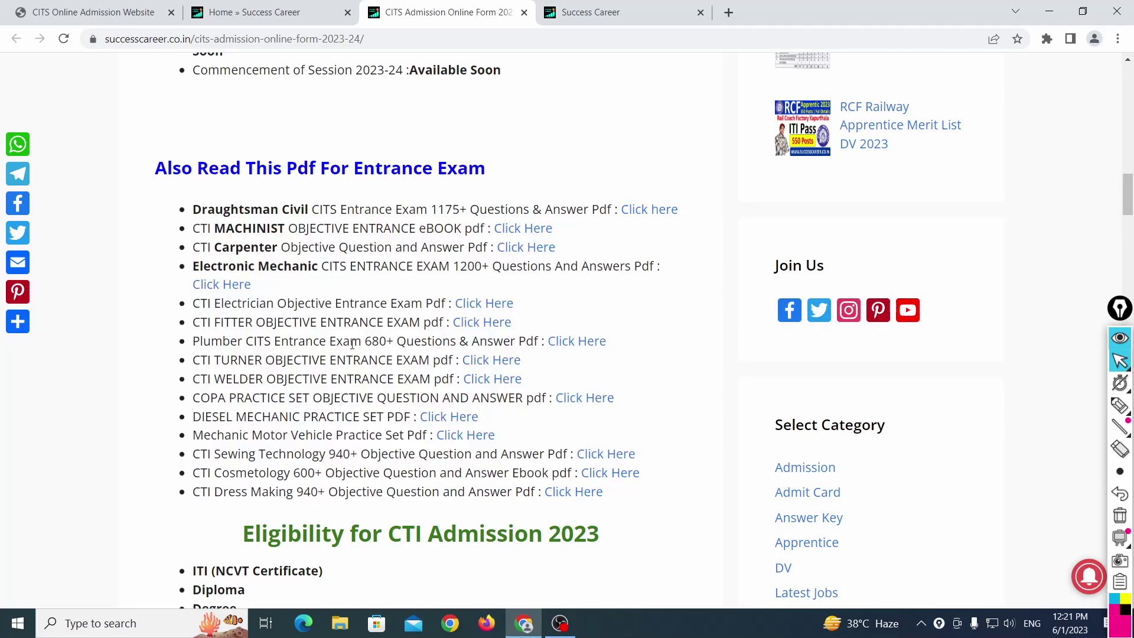
Step: Scroll down to the Important Link table and highlight the Apply Online row
{"action": "scroll", "coordinate": [352, 344], "scroll_direction": "down", "scroll_amount": 8}
{"action": "scroll", "coordinate": [352, 346], "scroll_direction": "down", "scroll_amount": 12}
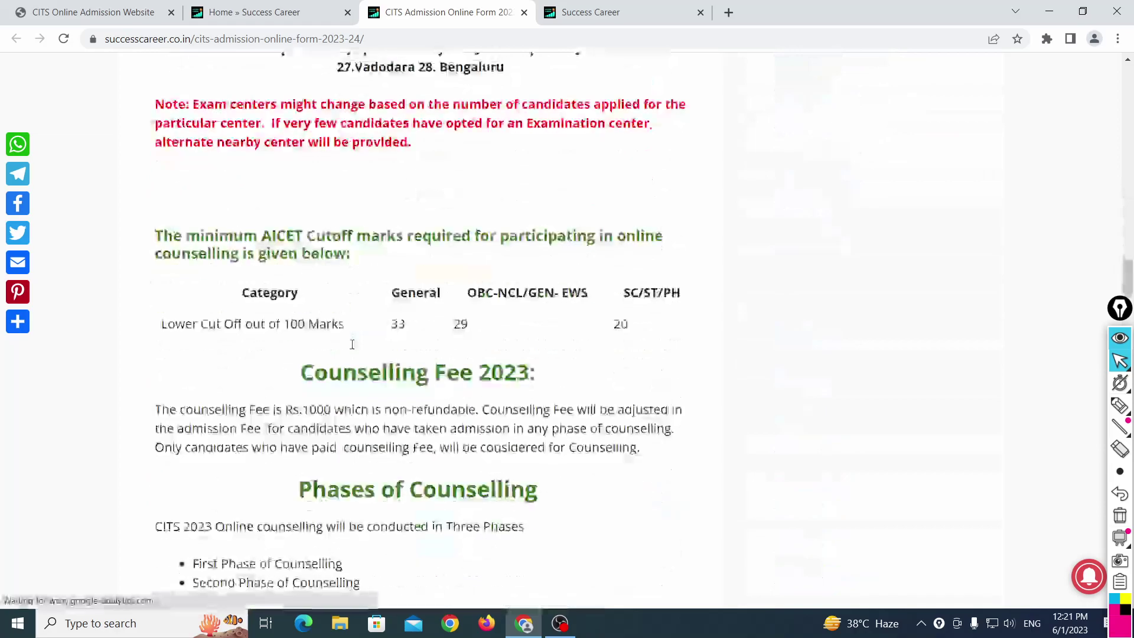
{"action": "scroll", "coordinate": [352, 347], "scroll_direction": "up", "scroll_amount": 3}
{"action": "left_click_drag", "start_coordinate": [248, 222], "coordinate": [452, 263]}
{"action": "scroll", "coordinate": [455, 421], "scroll_direction": "down", "scroll_amount": 11}
{"action": "scroll", "coordinate": [445, 421], "scroll_direction": "down", "scroll_amount": 15}
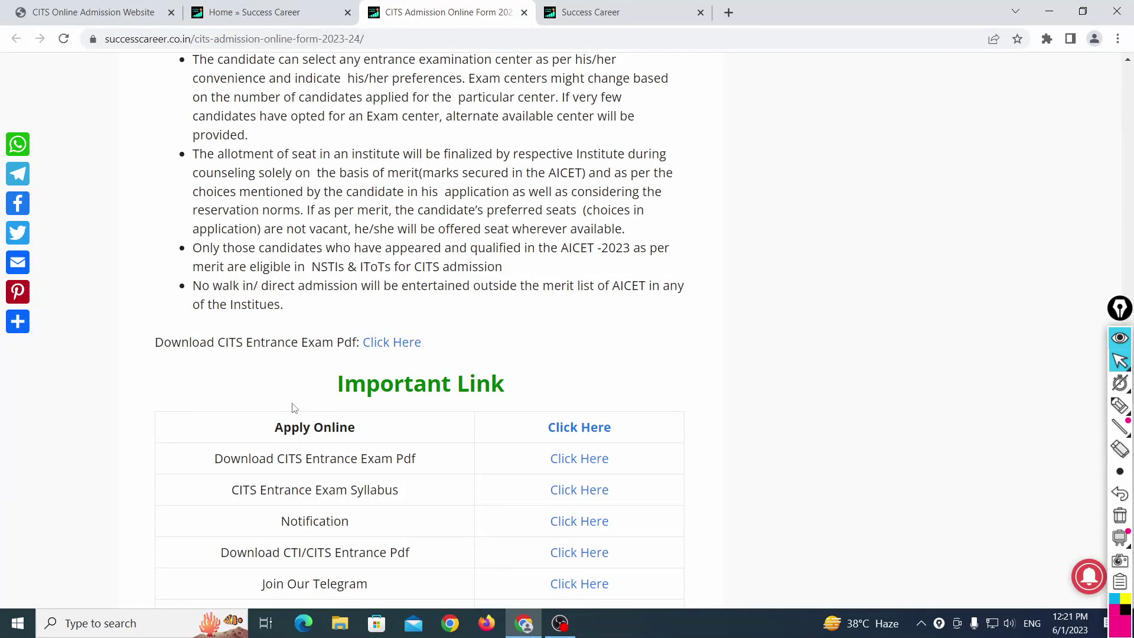
{"action": "left_click_drag", "start_coordinate": [271, 427], "coordinate": [416, 420]}
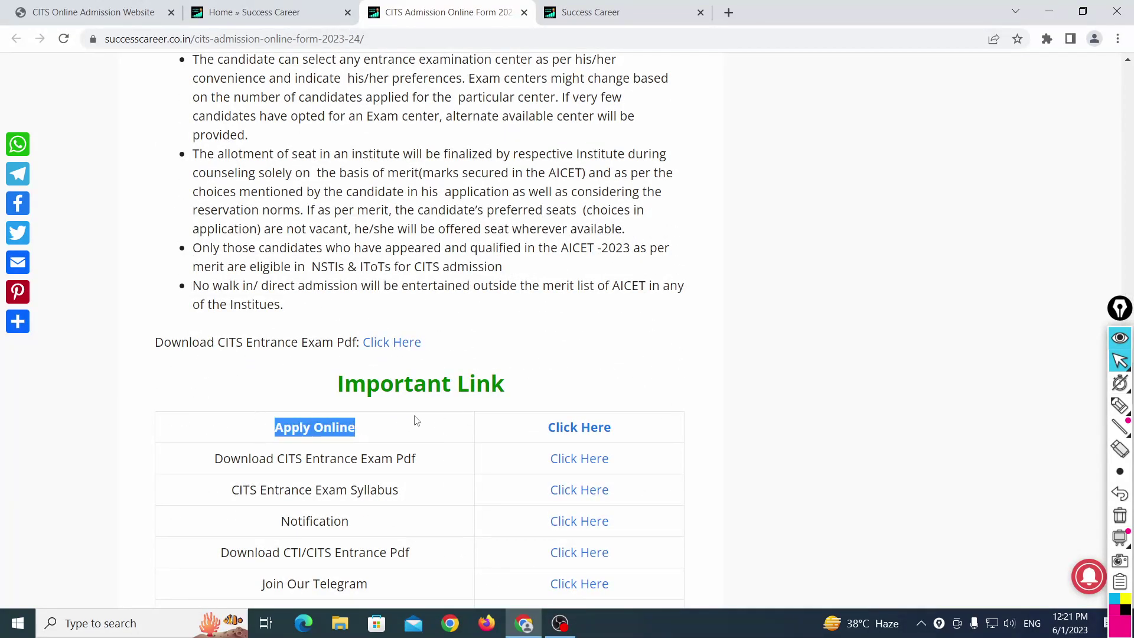
Step: Open the CITS registration form and look over its heading
{"action": "left_click", "coordinate": [576, 425]}
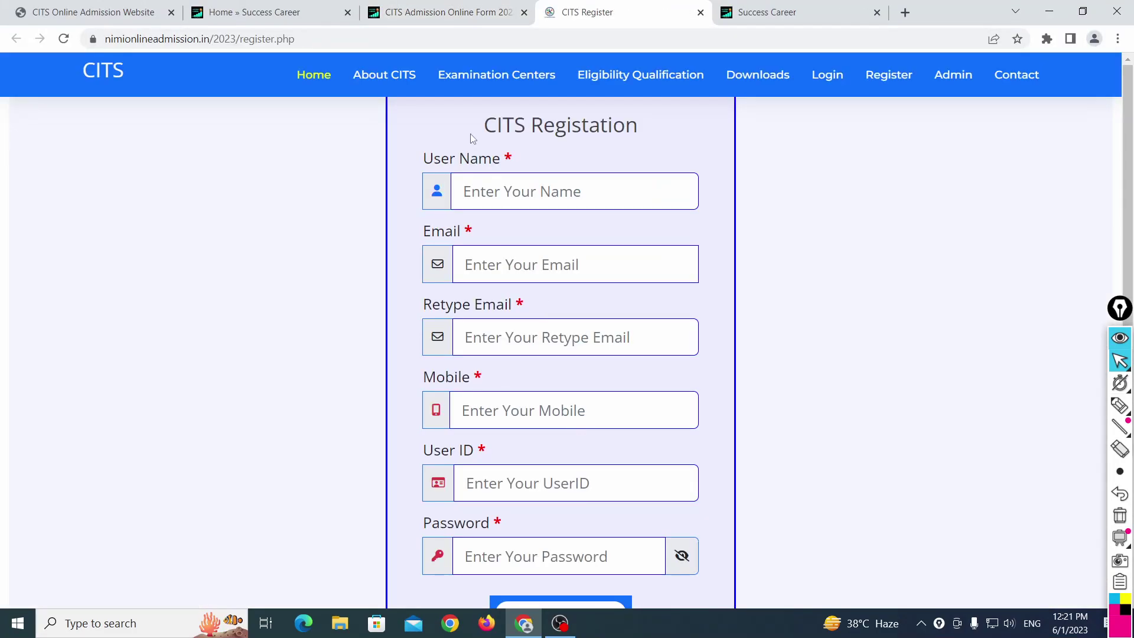
{"action": "left_click_drag", "start_coordinate": [499, 125], "coordinate": [711, 139]}
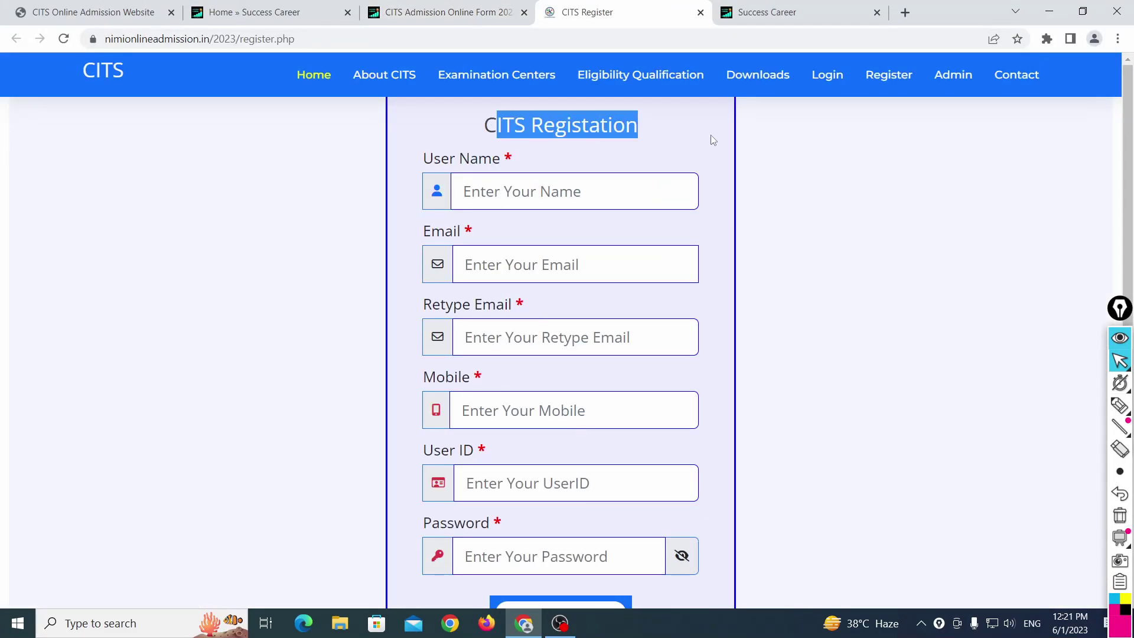
{"action": "left_click", "coordinate": [579, 142]}
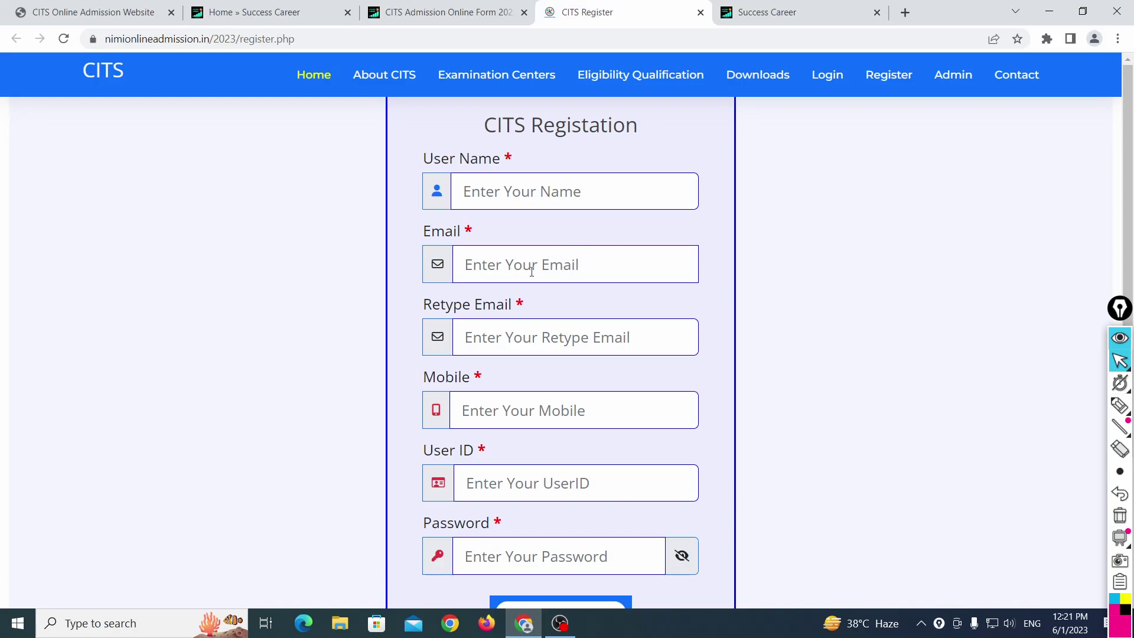
{"action": "scroll", "coordinate": [532, 272], "scroll_direction": "down", "scroll_amount": 4}
{"action": "scroll", "coordinate": [527, 476], "scroll_direction": "up", "scroll_amount": 4}
Step: Fill in the registration form's user name, email and retype email fields, reaching Mobile
{"action": "left_click", "coordinate": [519, 200]}
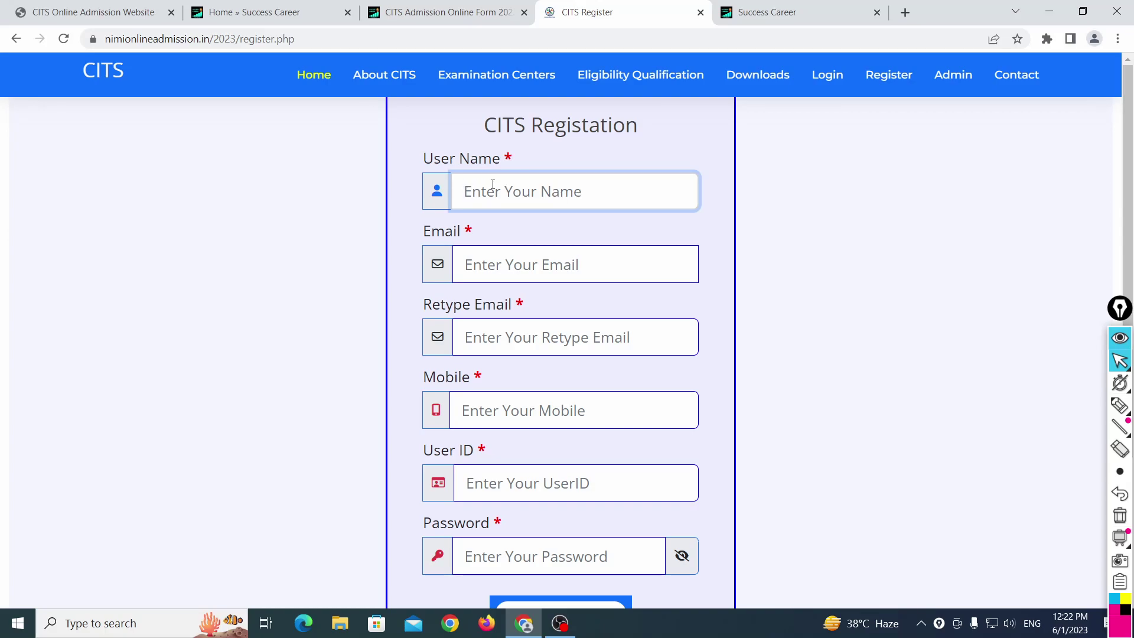
{"action": "left_click", "coordinate": [513, 270]}
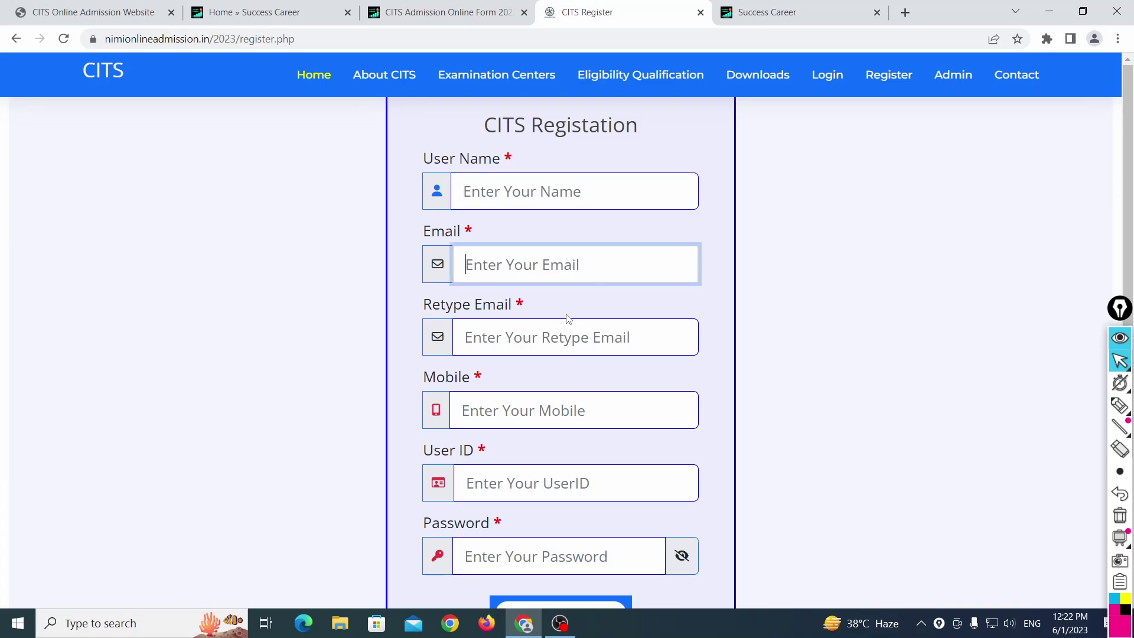
{"action": "left_click", "coordinate": [554, 341]}
{"action": "left_click", "coordinate": [543, 269]}
{"action": "left_click_drag", "start_coordinate": [416, 307], "coordinate": [561, 307]}
{"action": "left_click", "coordinate": [498, 344]}
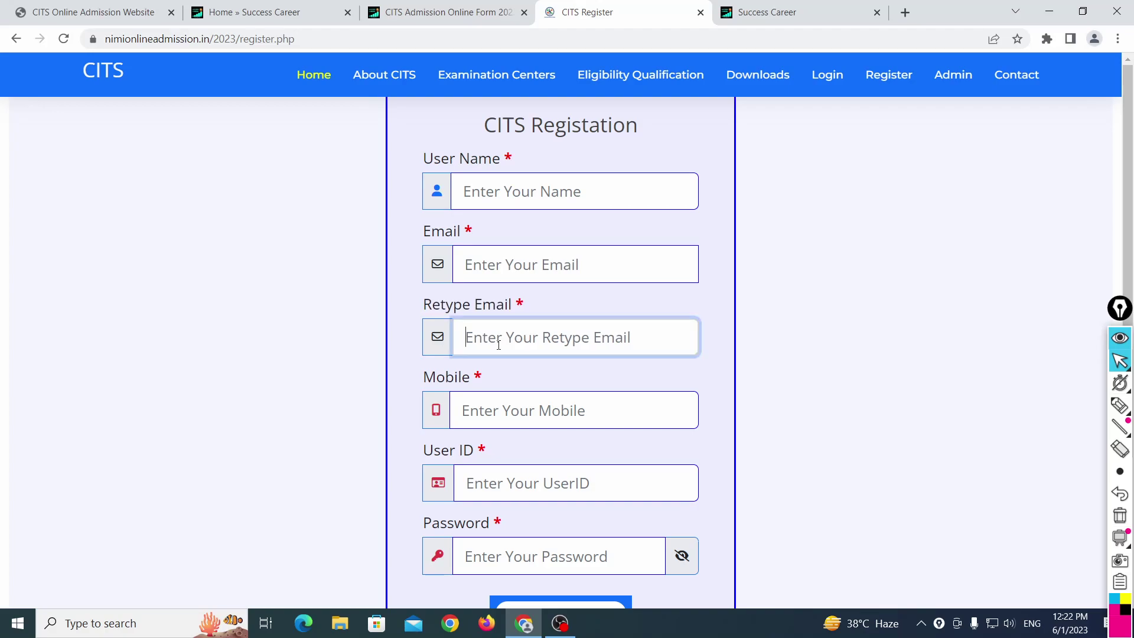
{"action": "left_click_drag", "start_coordinate": [424, 231], "coordinate": [527, 232]}
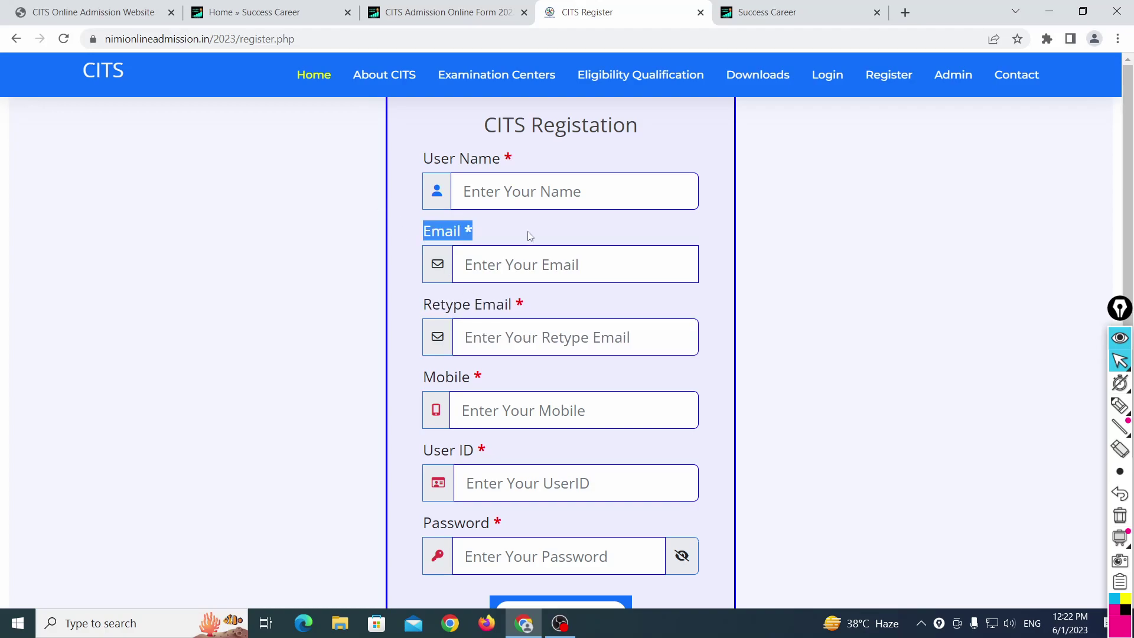
{"action": "left_click", "coordinate": [522, 349]}
{"action": "left_click", "coordinate": [541, 408]}
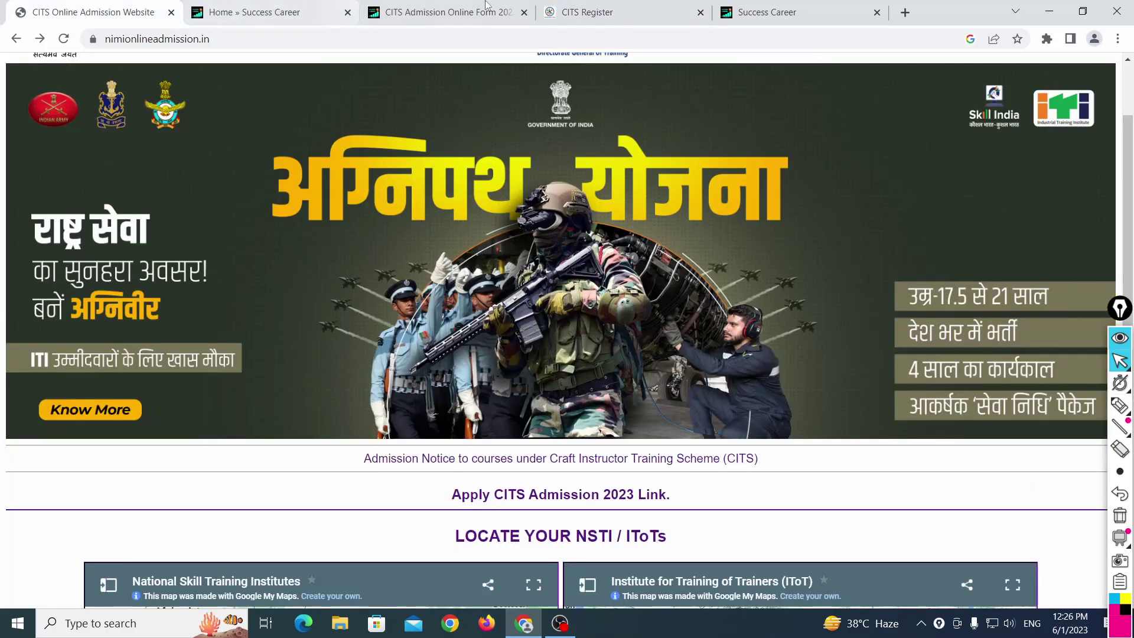
Step: Return to the registration form and go to its User ID and Password fields
{"action": "left_click", "coordinate": [591, 12]}
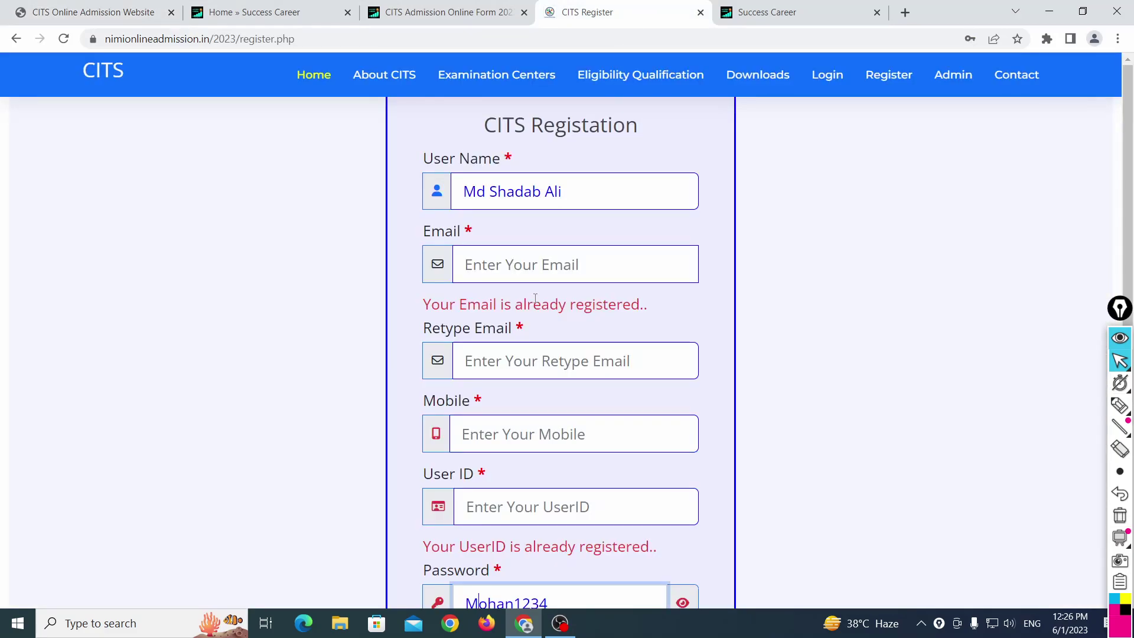
{"action": "scroll", "coordinate": [489, 278], "scroll_direction": "down", "scroll_amount": 3}
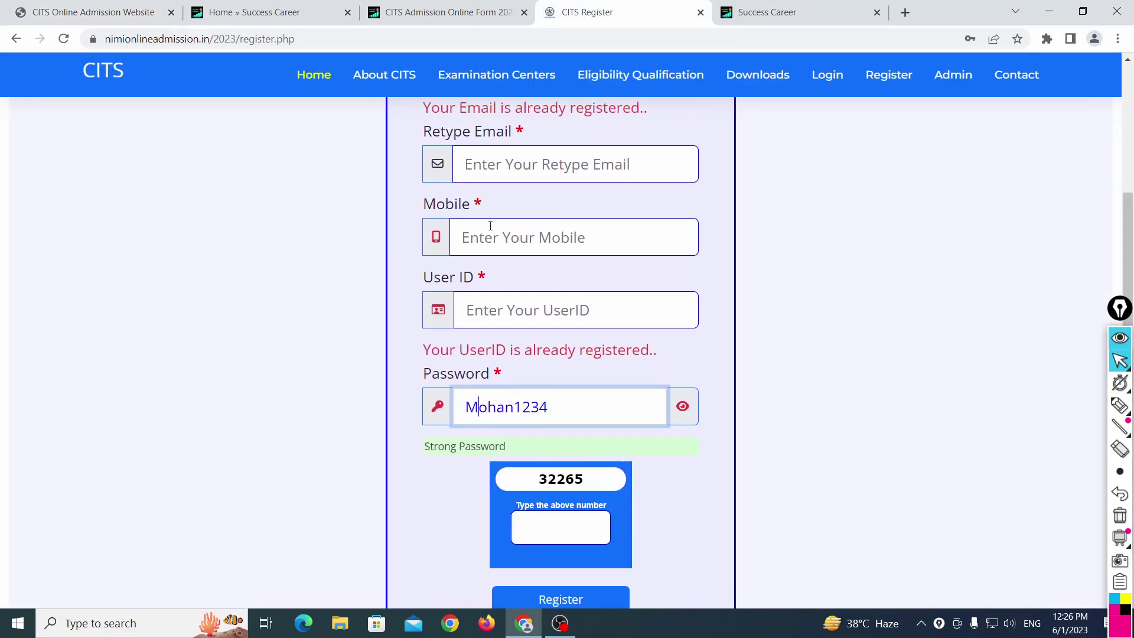
{"action": "left_click", "coordinate": [508, 316]}
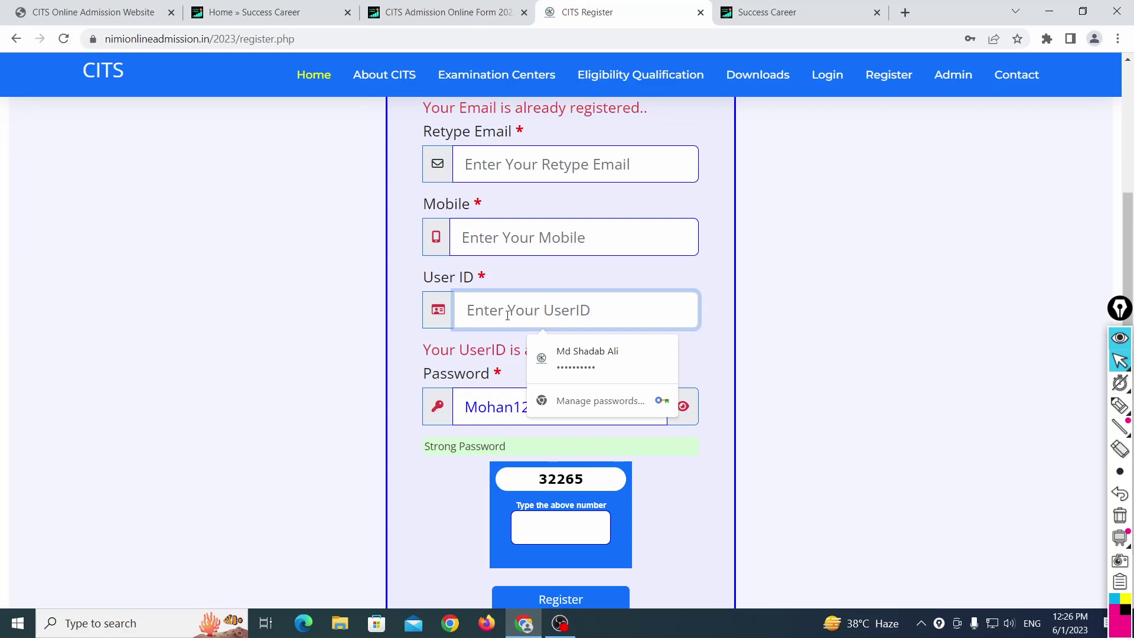
{"action": "left_click", "coordinate": [485, 408]}
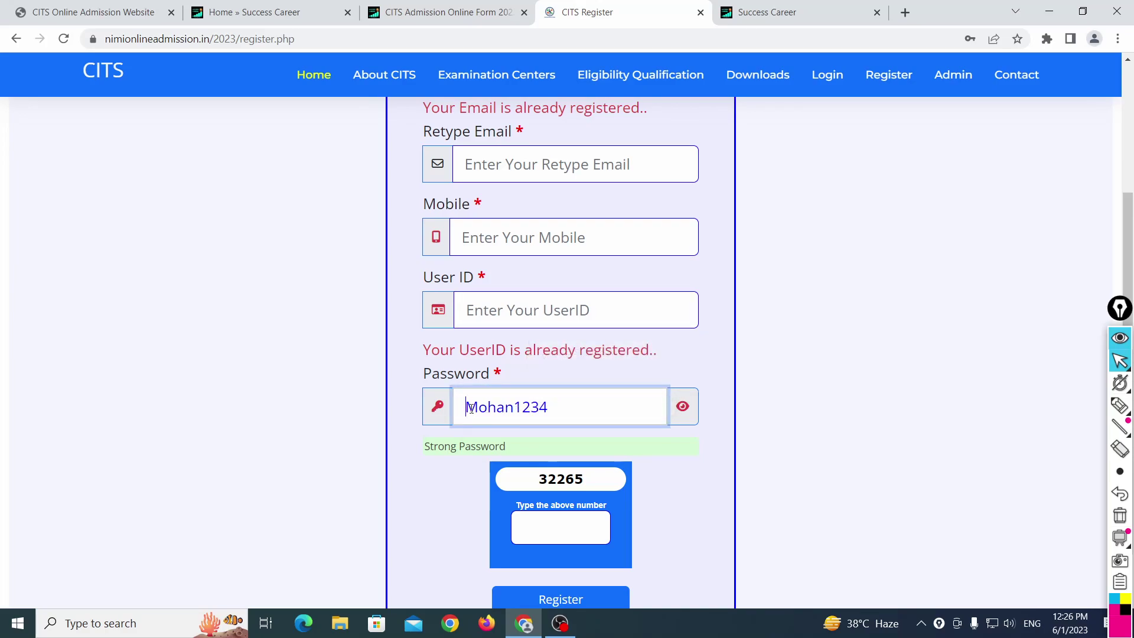
Step: Inspect the entered password by selecting its opening letters and ending digits
{"action": "left_click_drag", "start_coordinate": [466, 408], "coordinate": [569, 406]}
{"action": "left_click", "coordinate": [519, 406]}
{"action": "left_click", "coordinate": [466, 408]}
{"action": "left_click_drag", "start_coordinate": [466, 409], "coordinate": [505, 413]}
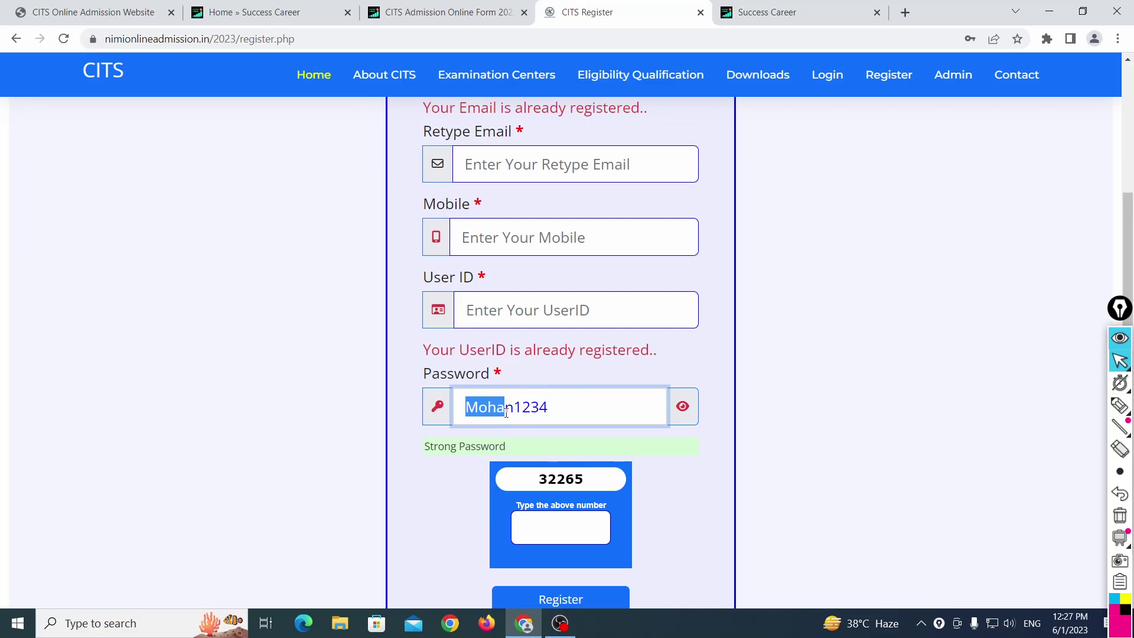
{"action": "left_click", "coordinate": [475, 411]}
{"action": "double_click", "coordinate": [528, 413]}
{"action": "left_click", "coordinate": [528, 413]}
{"action": "left_click_drag", "start_coordinate": [514, 409], "coordinate": [577, 406]}
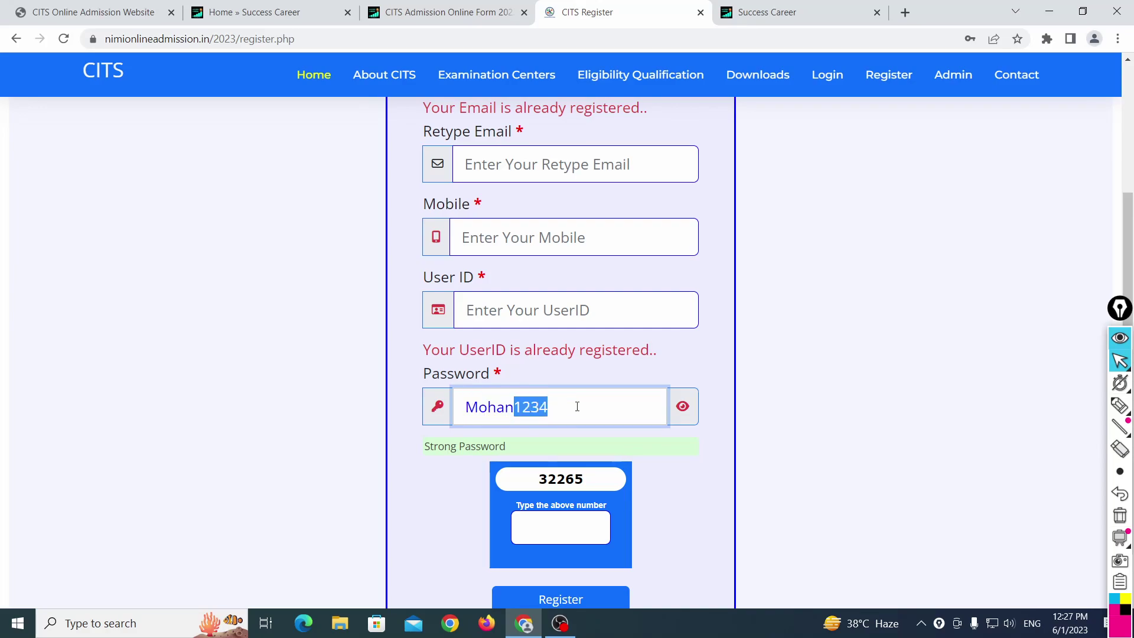
Step: Leave the registration form for the CITS Login page
{"action": "left_click", "coordinate": [561, 535]}
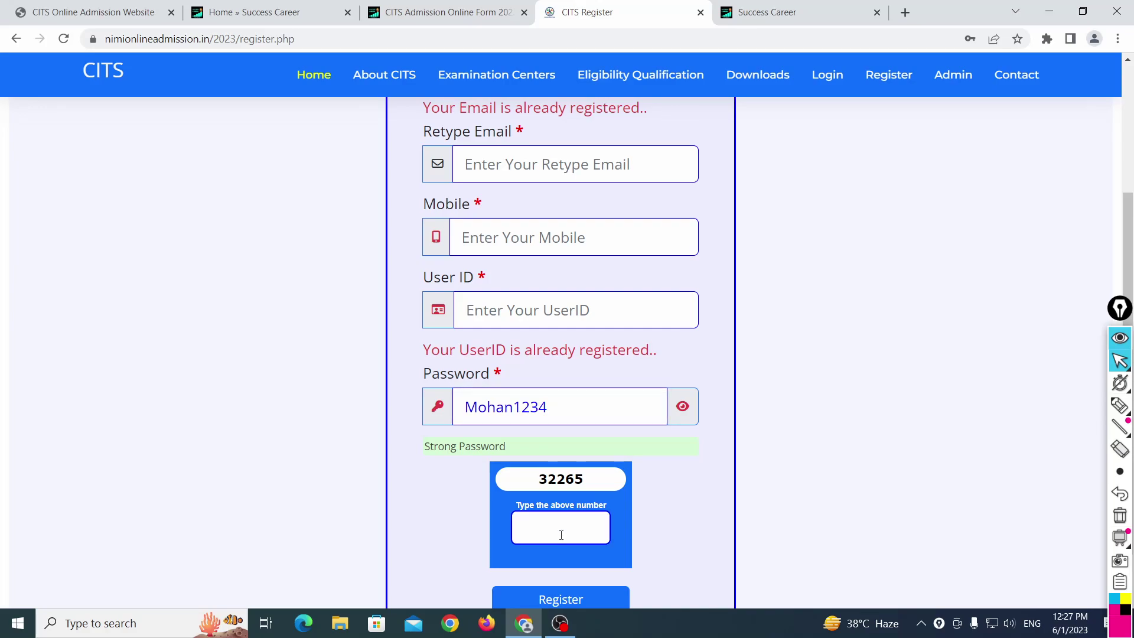
{"action": "scroll", "coordinate": [561, 535], "scroll_direction": "down", "scroll_amount": 1}
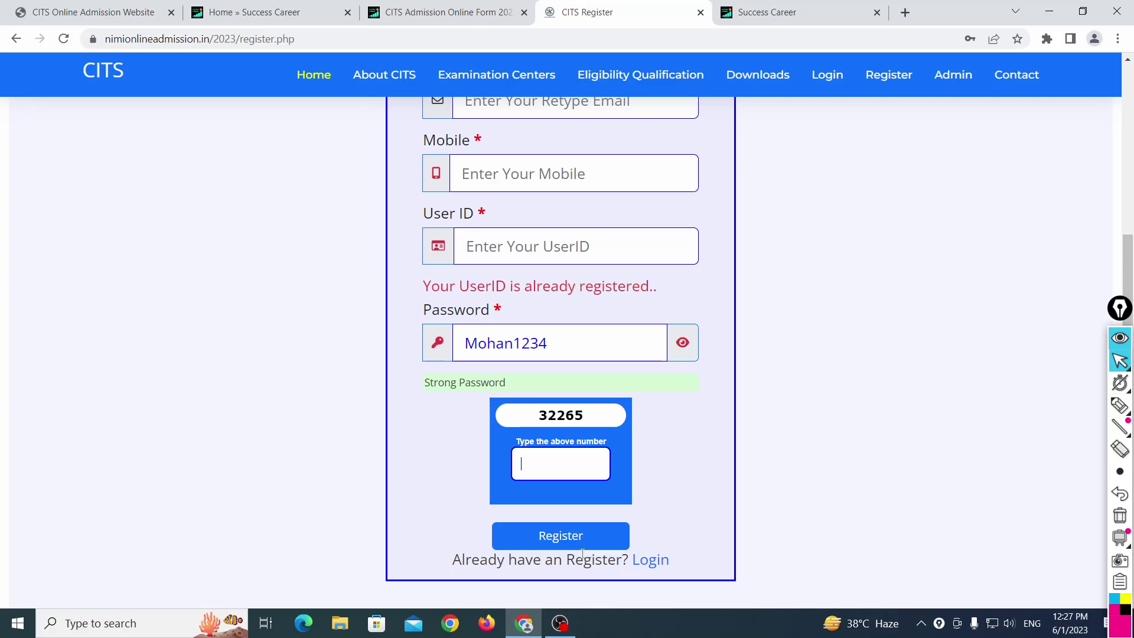
{"action": "left_click", "coordinate": [649, 560]}
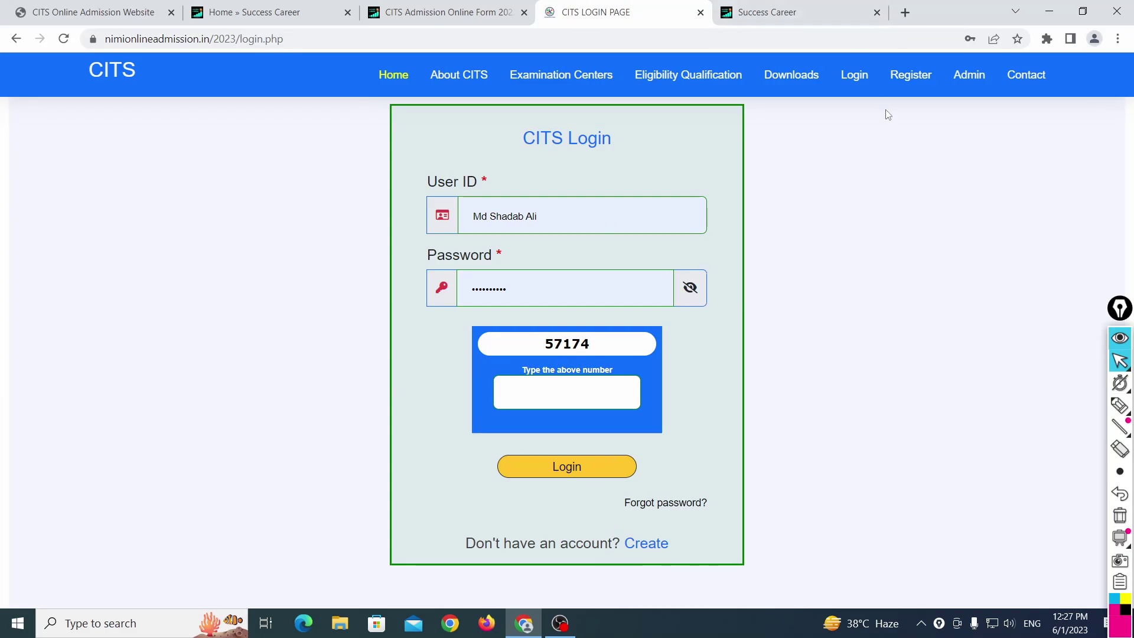
Step: Reopen the registration form and edit the password field
{"action": "left_click", "coordinate": [914, 77]}
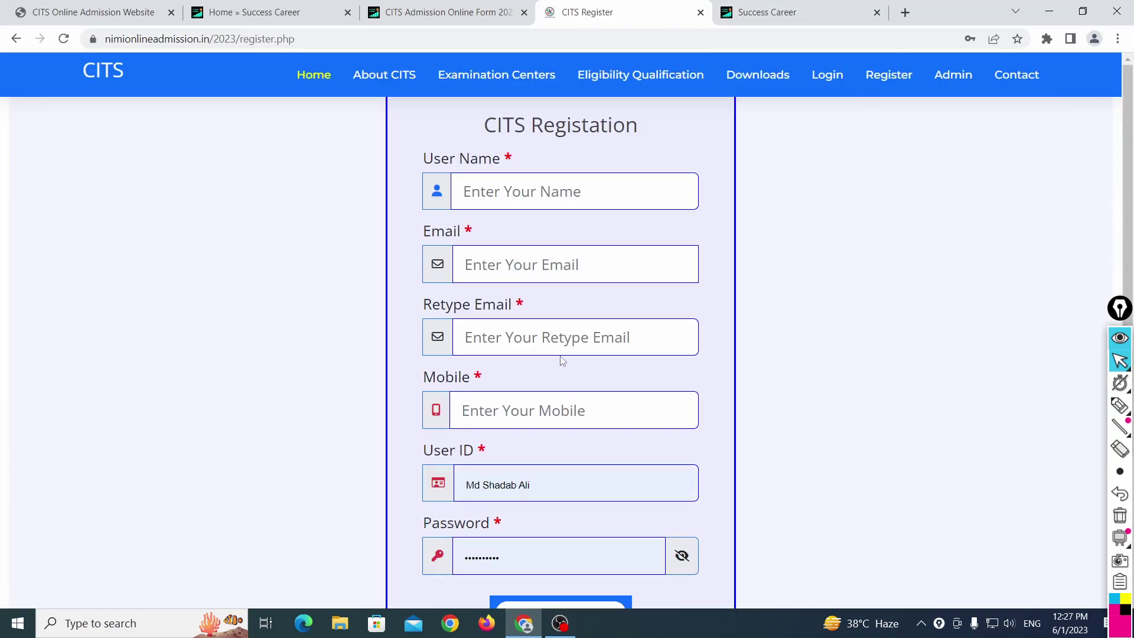
{"action": "scroll", "coordinate": [493, 257], "scroll_direction": "down", "scroll_amount": 2}
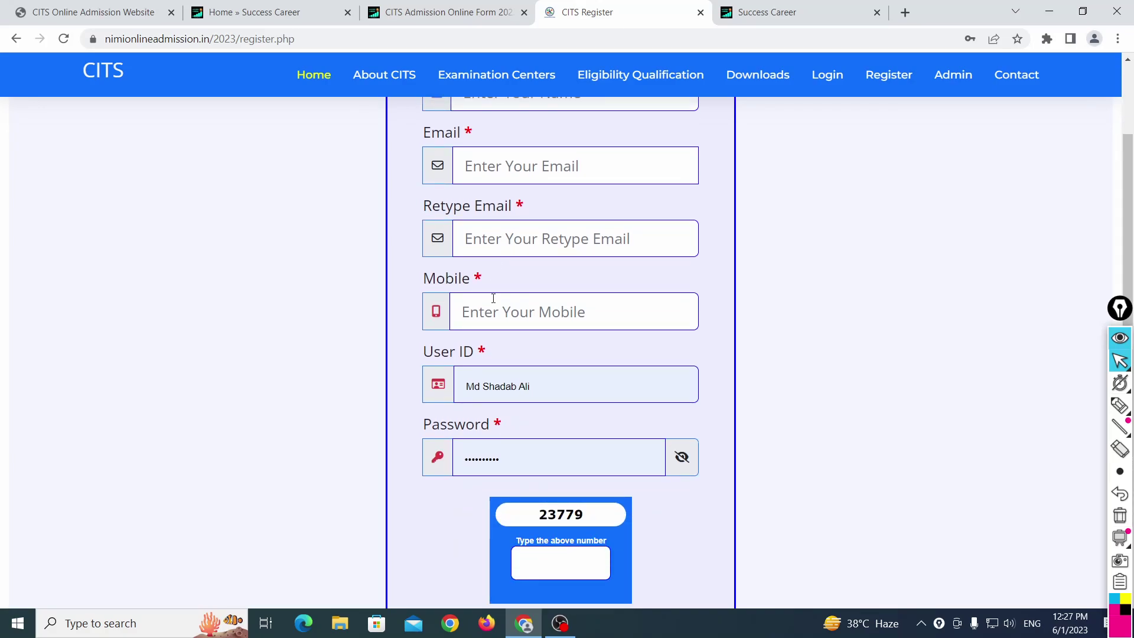
{"action": "left_click", "coordinate": [537, 391]}
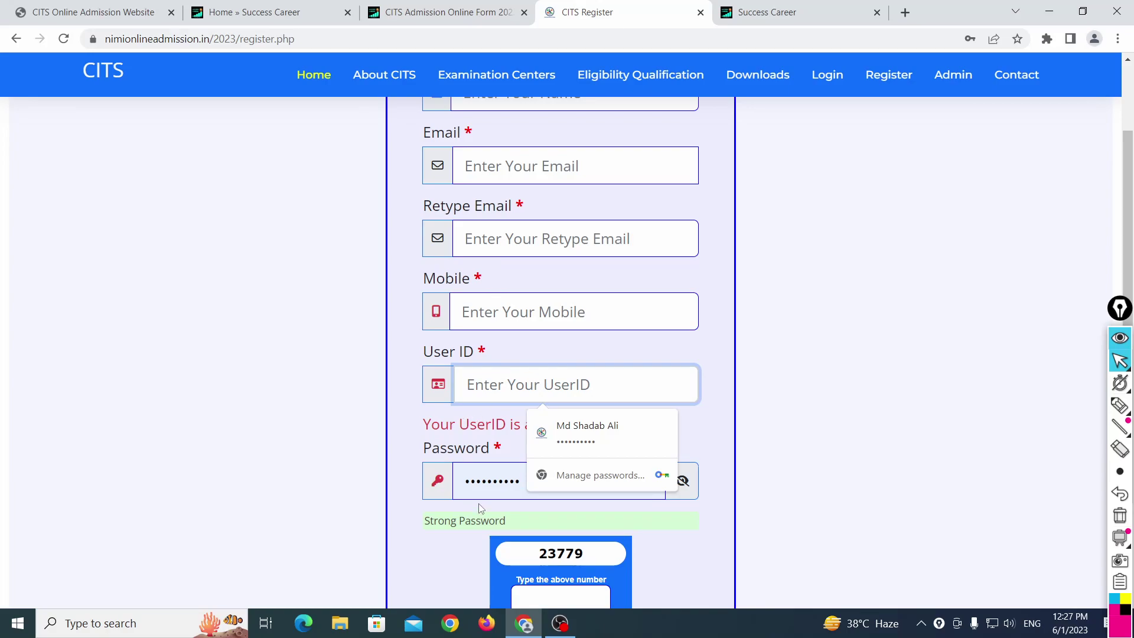
{"action": "left_click", "coordinate": [480, 484]}
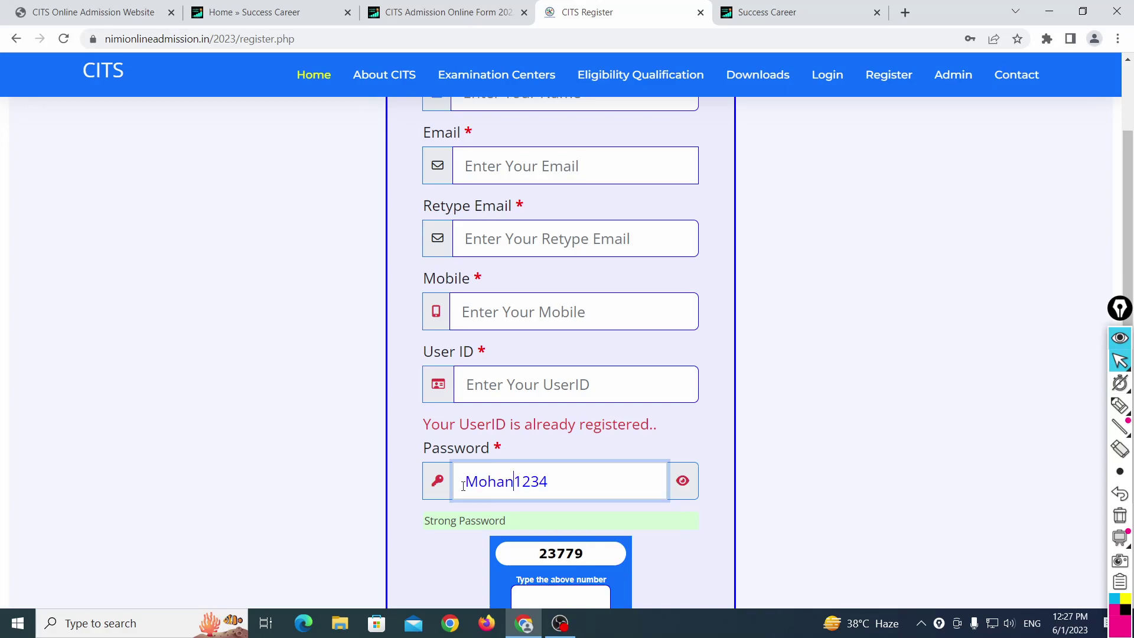
{"action": "type", "text": "@"}
Step: Undo the accidental text move so the password stays unchanged
{"action": "left_click", "coordinate": [513, 481]}
{"action": "left_click", "coordinate": [455, 482]}
{"action": "left_click_drag", "start_coordinate": [456, 482], "coordinate": [496, 481]}
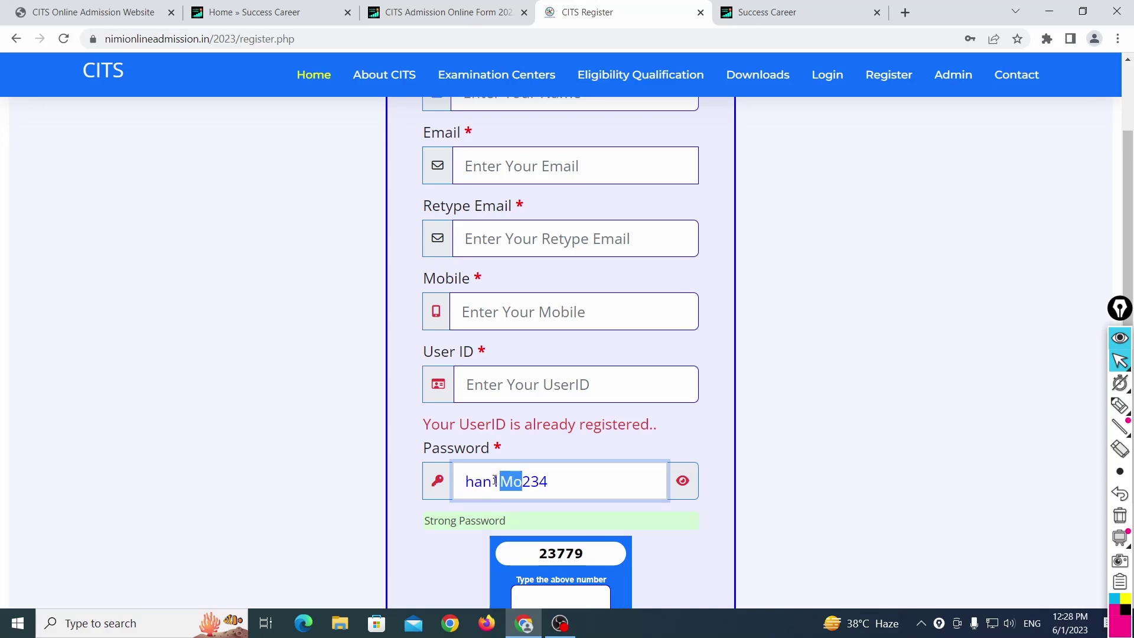
{"action": "key", "text": "ctrl+z"}
{"action": "left_click_drag", "start_coordinate": [522, 481], "coordinate": [539, 481]}
{"action": "scroll", "coordinate": [541, 483], "scroll_direction": "down", "scroll_amount": 2}
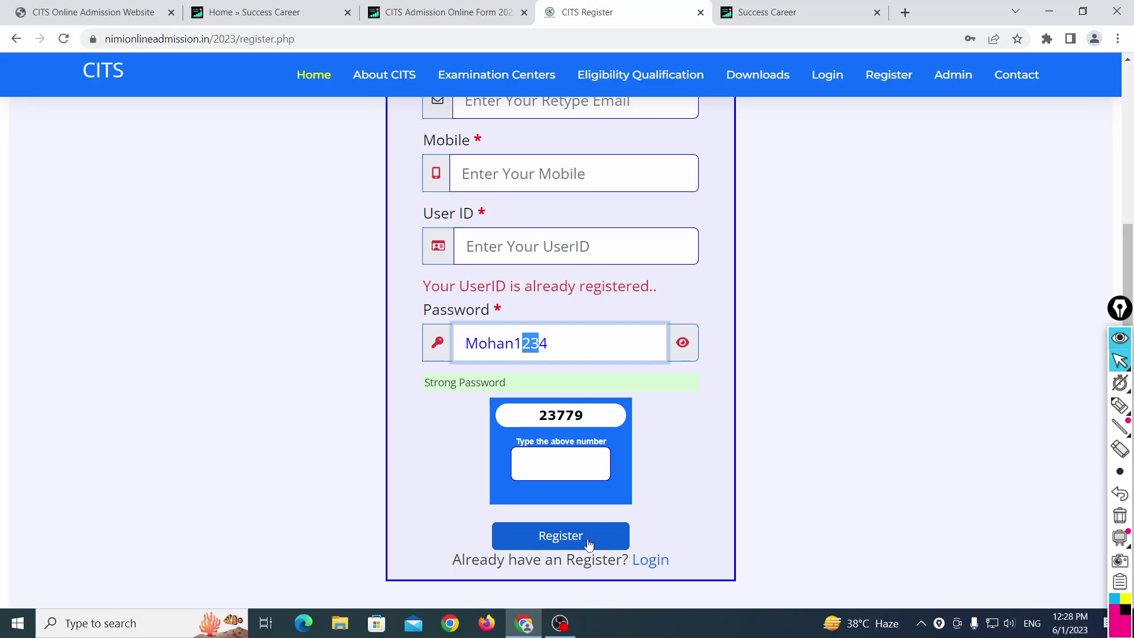
Step: Log in with the autofilled user ID and password plus the shown captcha number
{"action": "left_click", "coordinate": [647, 560]}
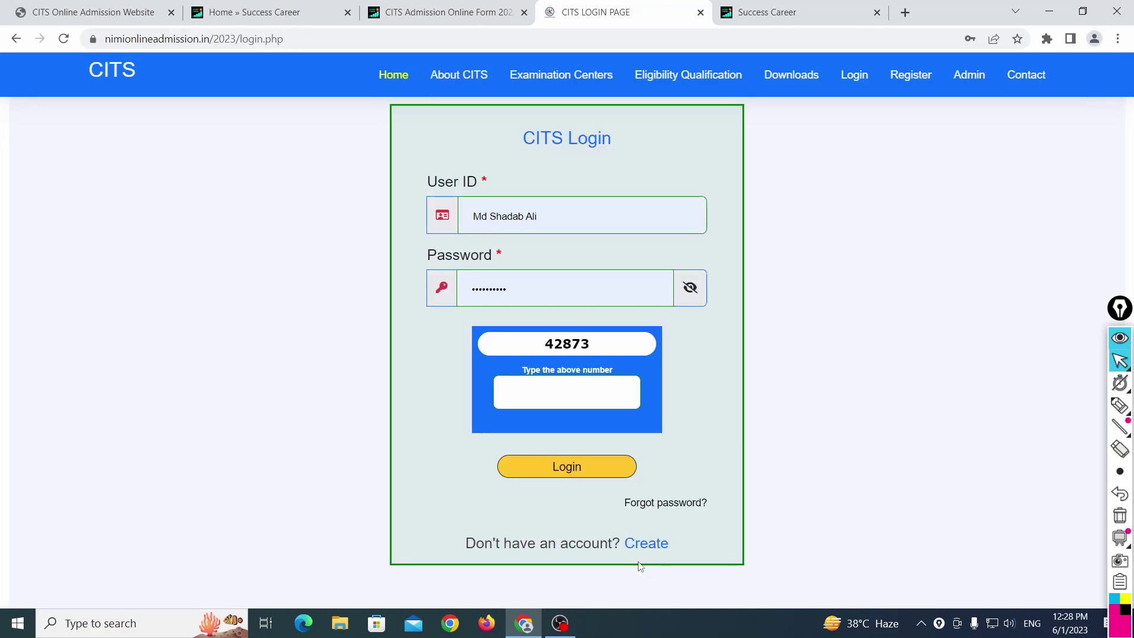
{"action": "left_click_drag", "start_coordinate": [567, 228], "coordinate": [462, 227]}
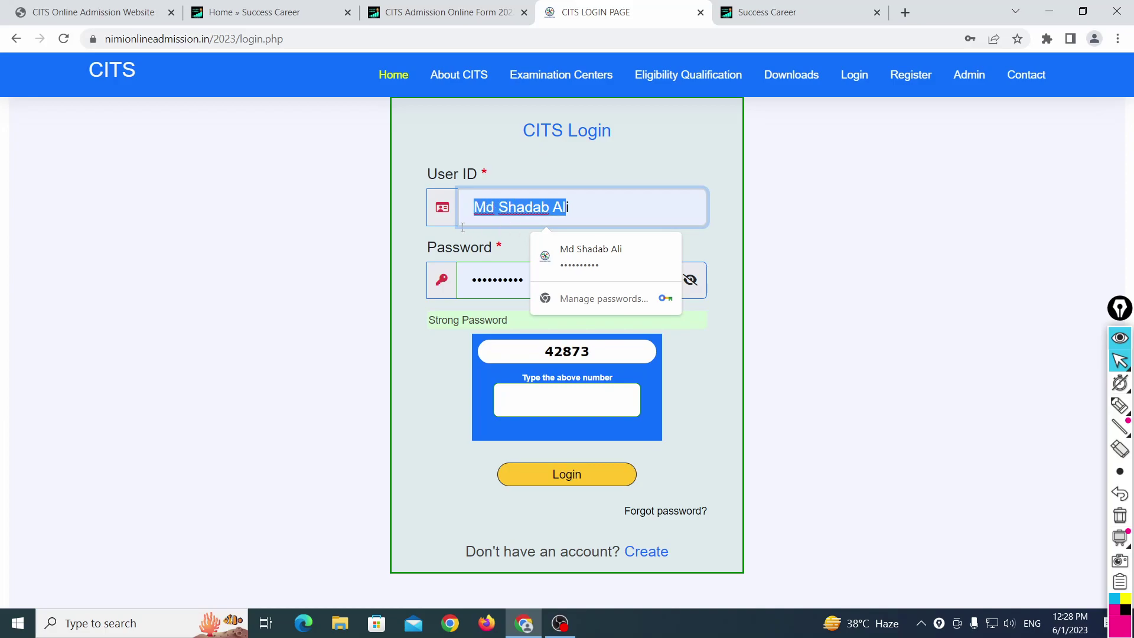
{"action": "left_click", "coordinate": [421, 306]}
{"action": "left_click", "coordinate": [491, 296]}
{"action": "double_click", "coordinate": [491, 296]}
{"action": "left_click", "coordinate": [462, 354]}
{"action": "left_click", "coordinate": [565, 409]}
{"action": "type", "text": "42"}
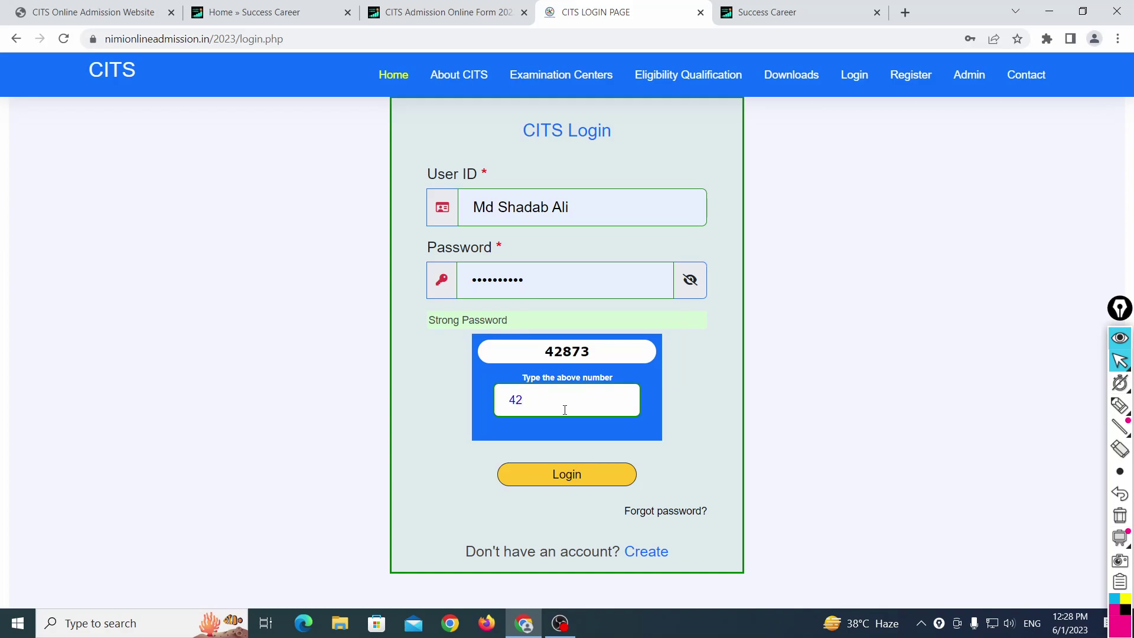
{"action": "type", "text": "873"}
{"action": "left_click", "coordinate": [567, 473]}
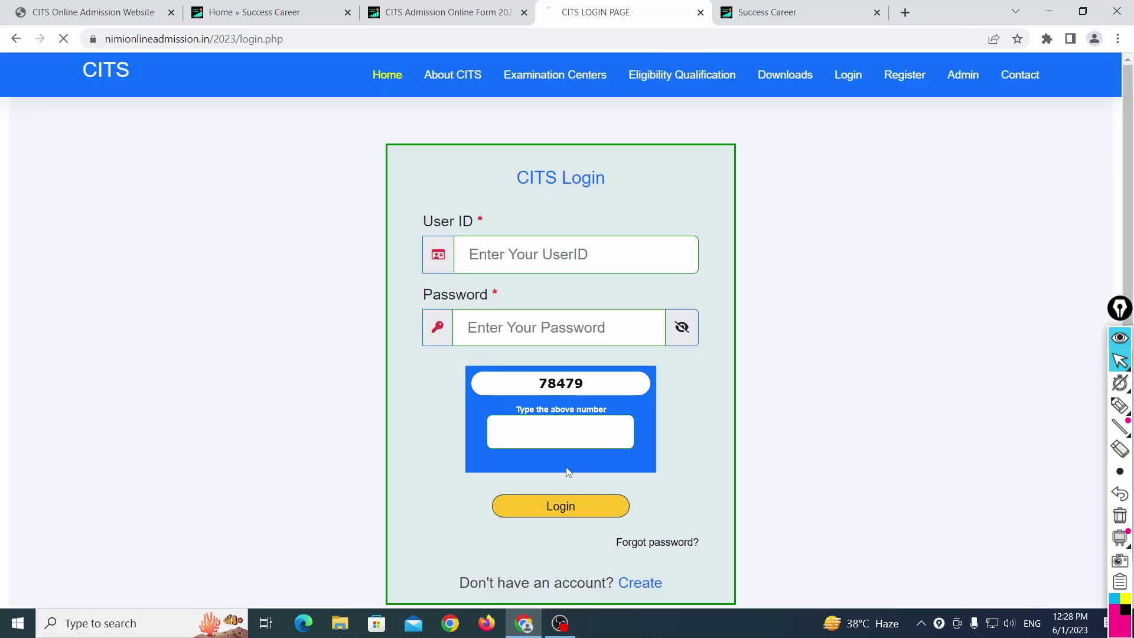
Step: Enter the received OTP and submit it for verification
{"action": "left_click", "coordinate": [562, 303]}
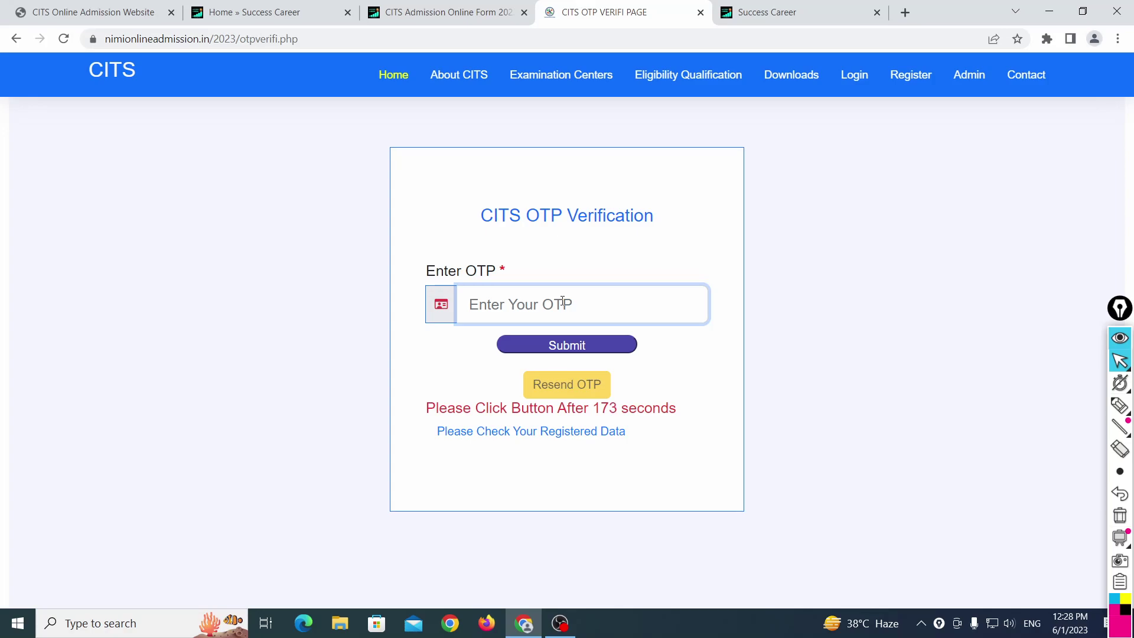
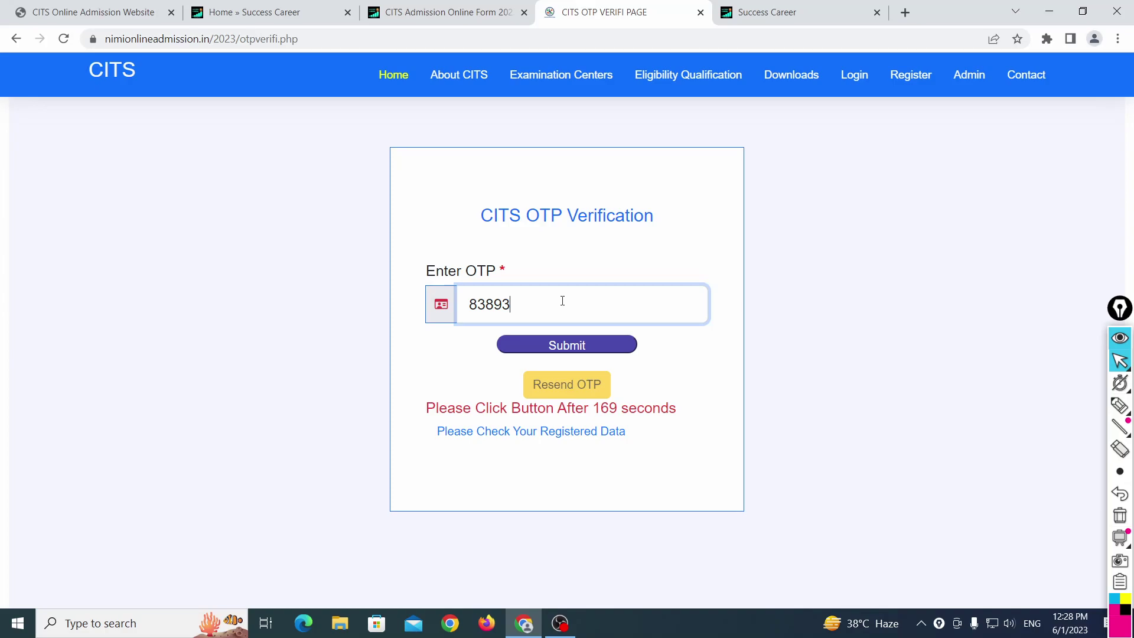
{"action": "left_click", "coordinate": [597, 352]}
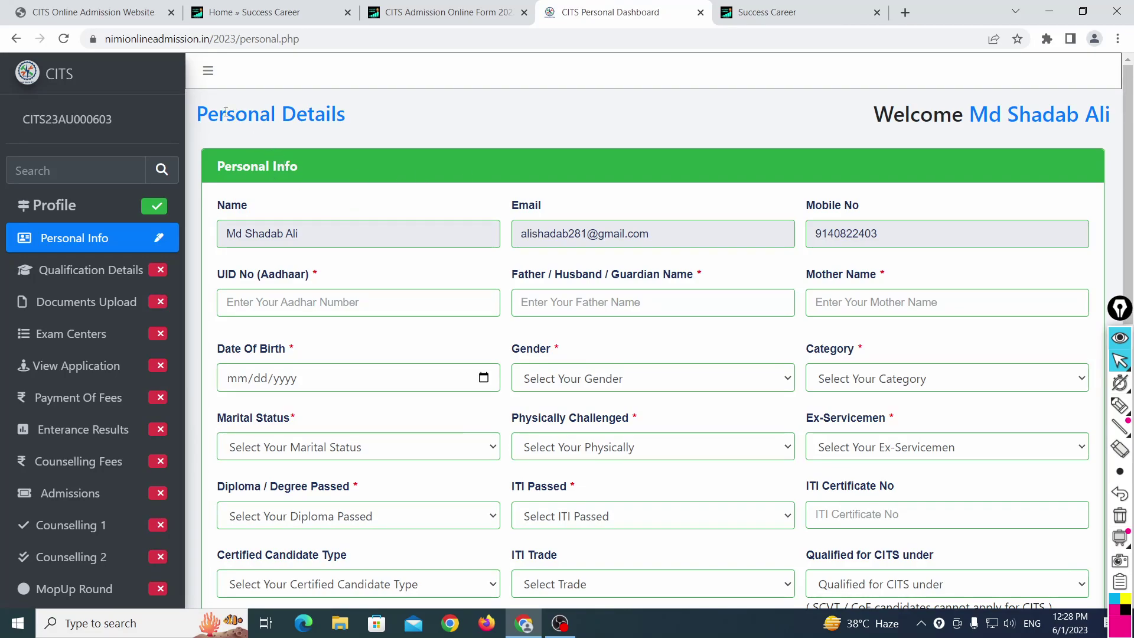
{"action": "left_click_drag", "start_coordinate": [226, 113], "coordinate": [340, 108]}
{"action": "left_click_drag", "start_coordinate": [933, 112], "coordinate": [873, 112]}
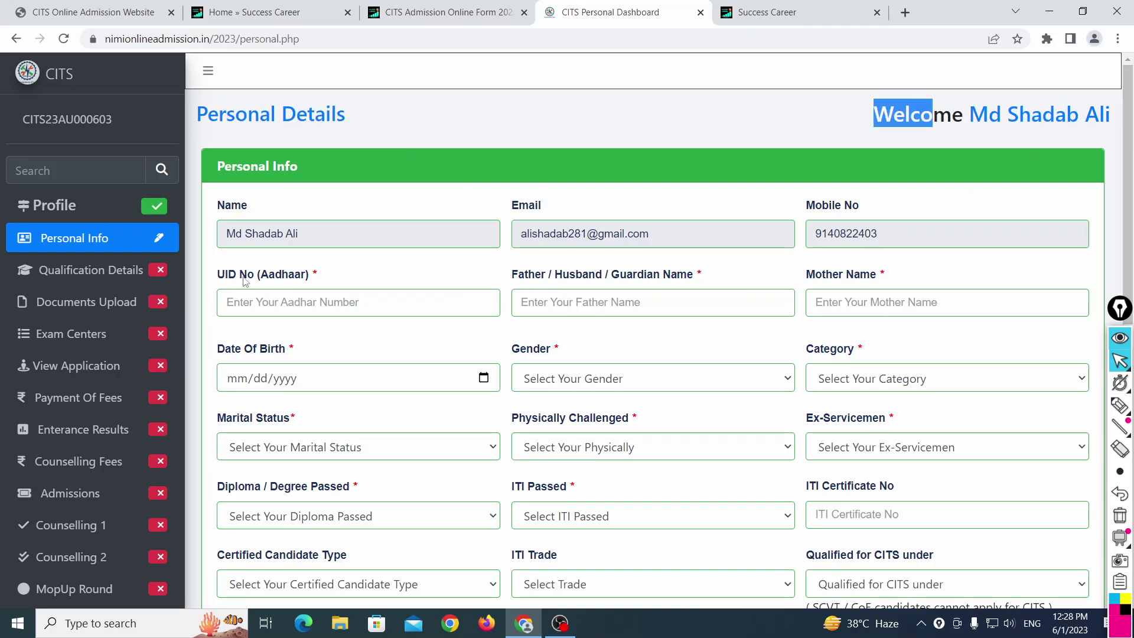
{"action": "left_click_drag", "start_coordinate": [241, 234], "coordinate": [982, 235]}
{"action": "left_click", "coordinate": [982, 235]}
{"action": "scroll", "coordinate": [863, 264], "scroll_direction": "down", "scroll_amount": 2}
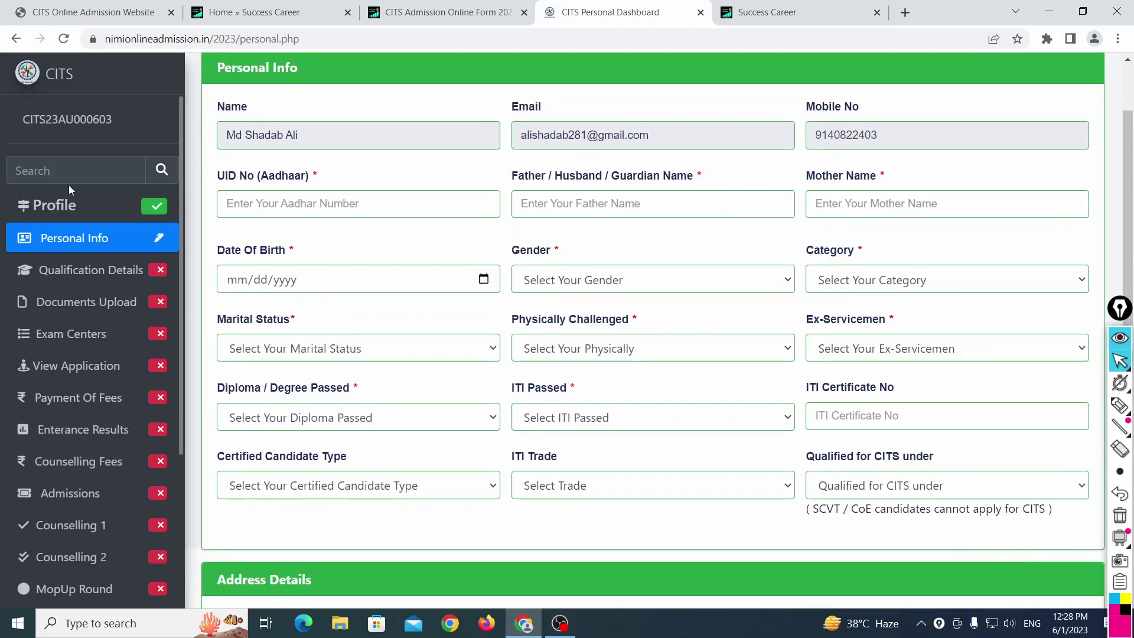
{"action": "left_click", "coordinate": [255, 203]}
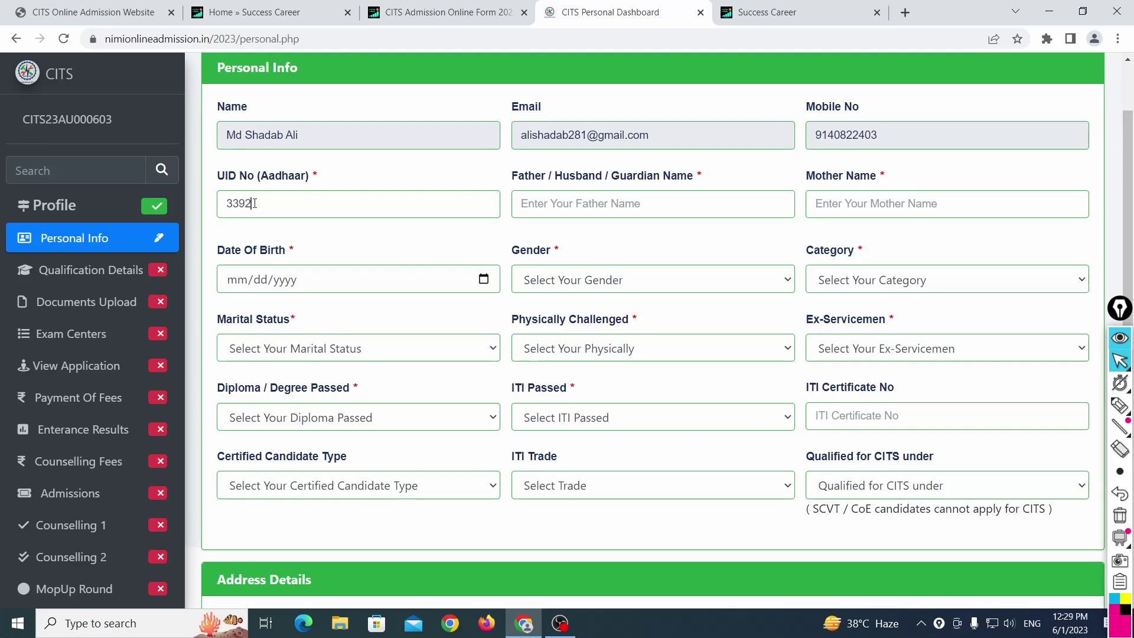
{"action": "scroll", "coordinate": [482, 212], "scroll_direction": "up", "scroll_amount": 2}
{"action": "left_click_drag", "start_coordinate": [324, 277], "coordinate": [290, 272]}
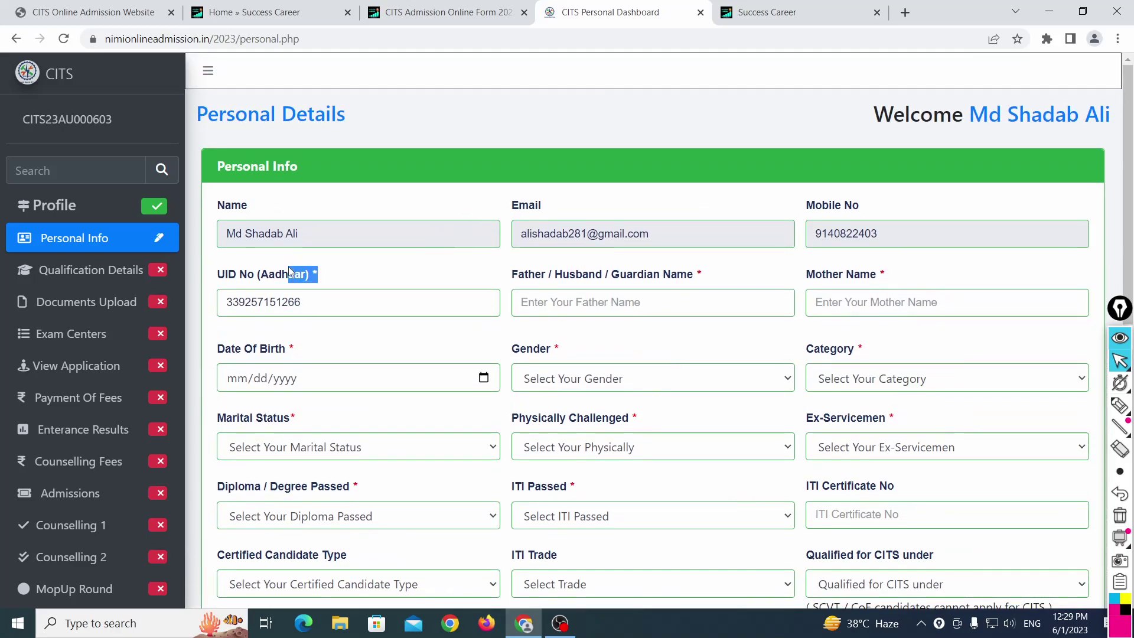
{"action": "left_click_drag", "start_coordinate": [704, 275], "coordinate": [645, 274]}
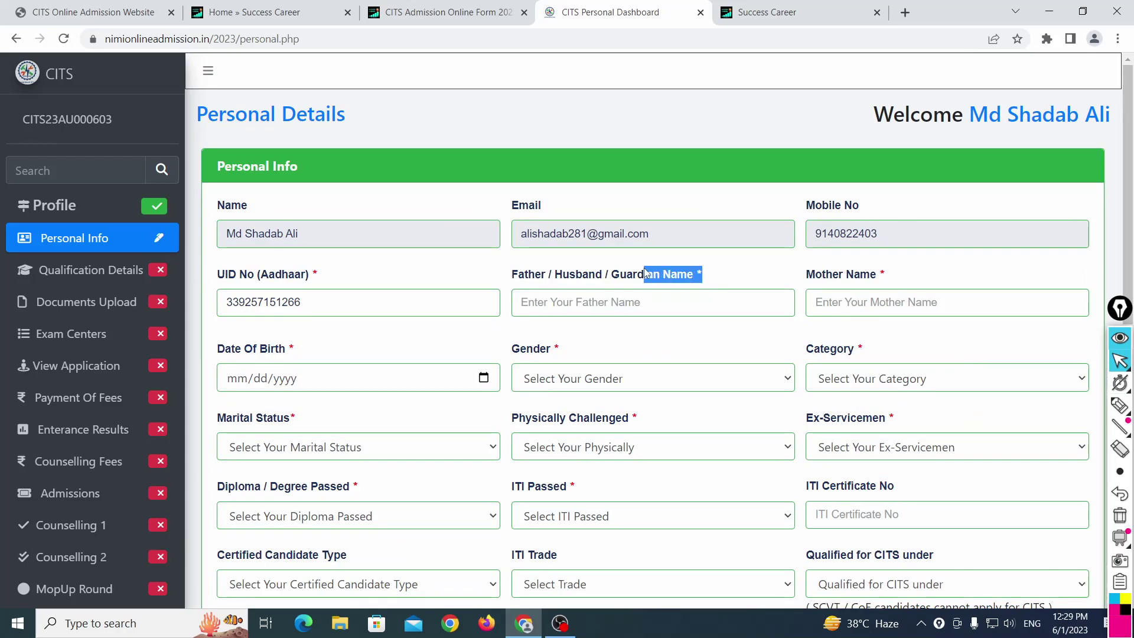
{"action": "left_click_drag", "start_coordinate": [908, 277], "coordinate": [812, 277]}
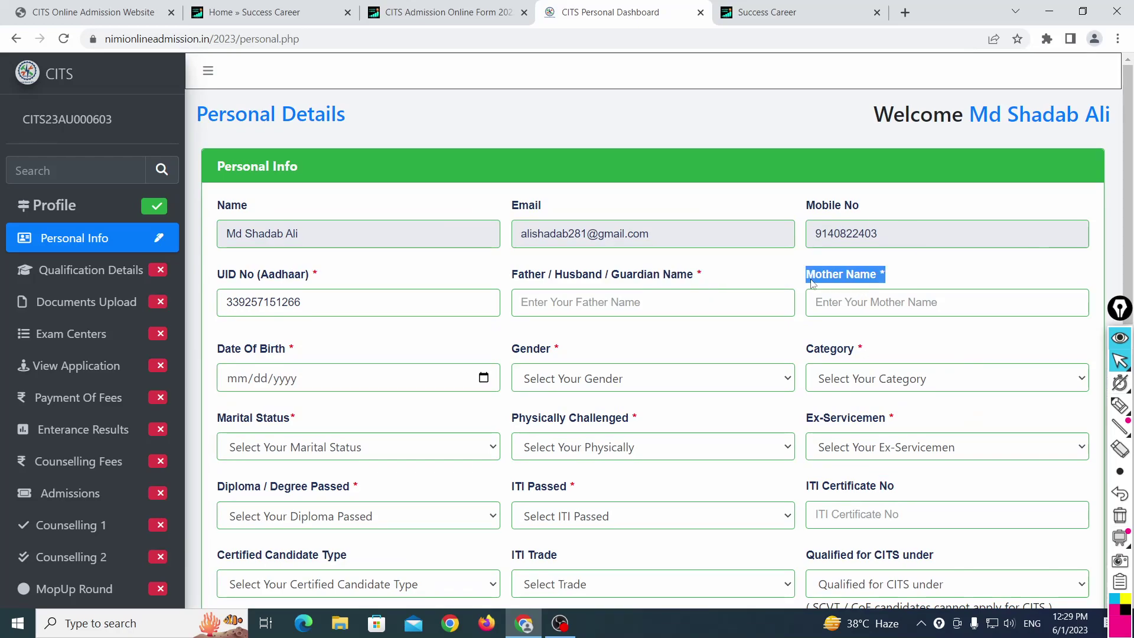
{"action": "left_click", "coordinate": [564, 297]}
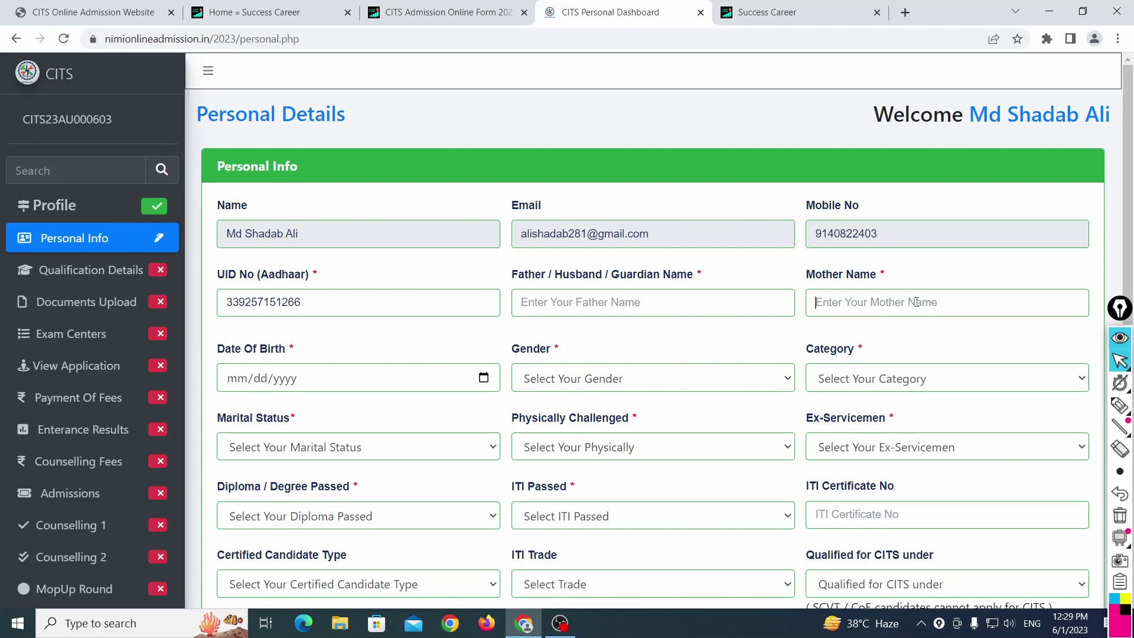
{"action": "left_click", "coordinate": [917, 301]}
{"action": "left_click", "coordinate": [660, 302]}
{"action": "key", "text": "Tab"}
Step: Set the Date Of Birth to 5 December 2001 via the calendar's year and month picker
{"action": "left_click", "coordinate": [480, 382]}
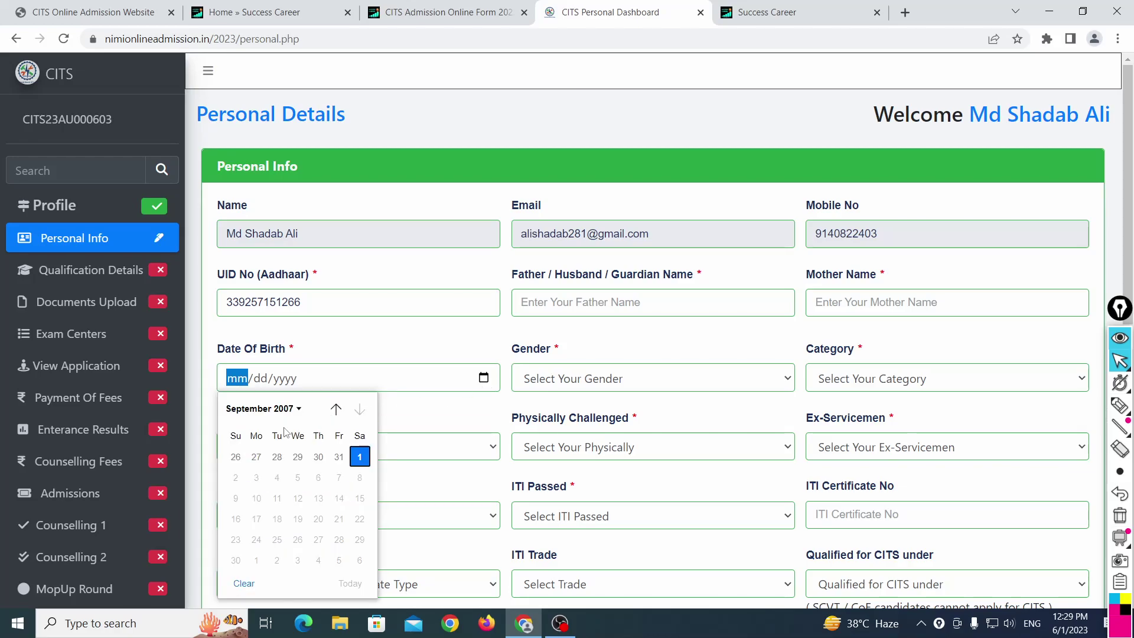
{"action": "left_click", "coordinate": [284, 408]}
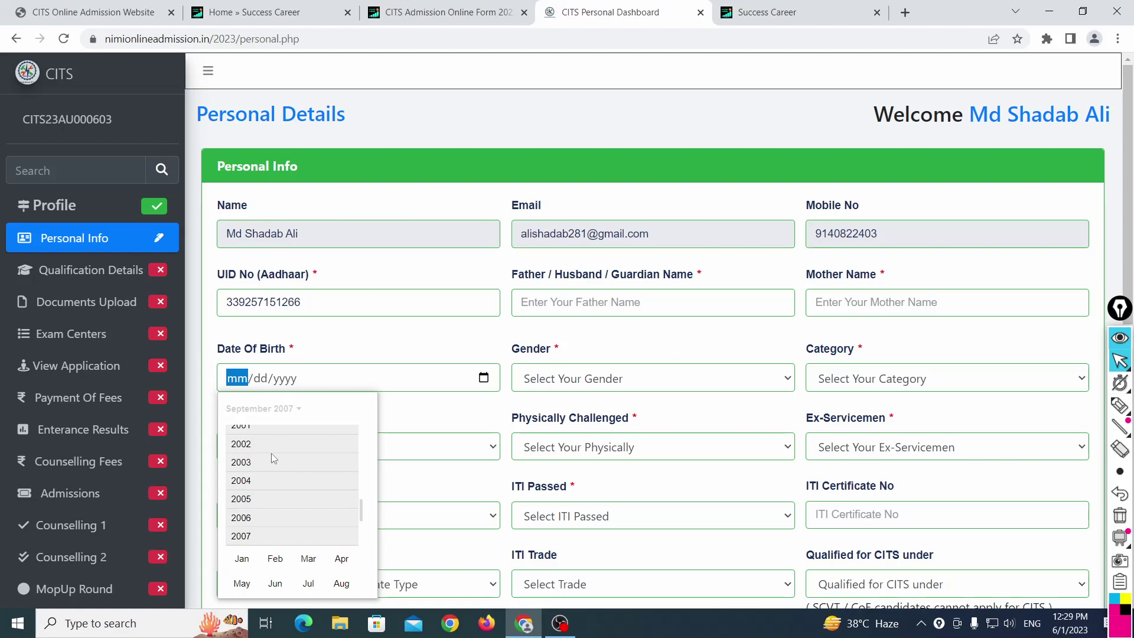
{"action": "left_click", "coordinate": [271, 424]}
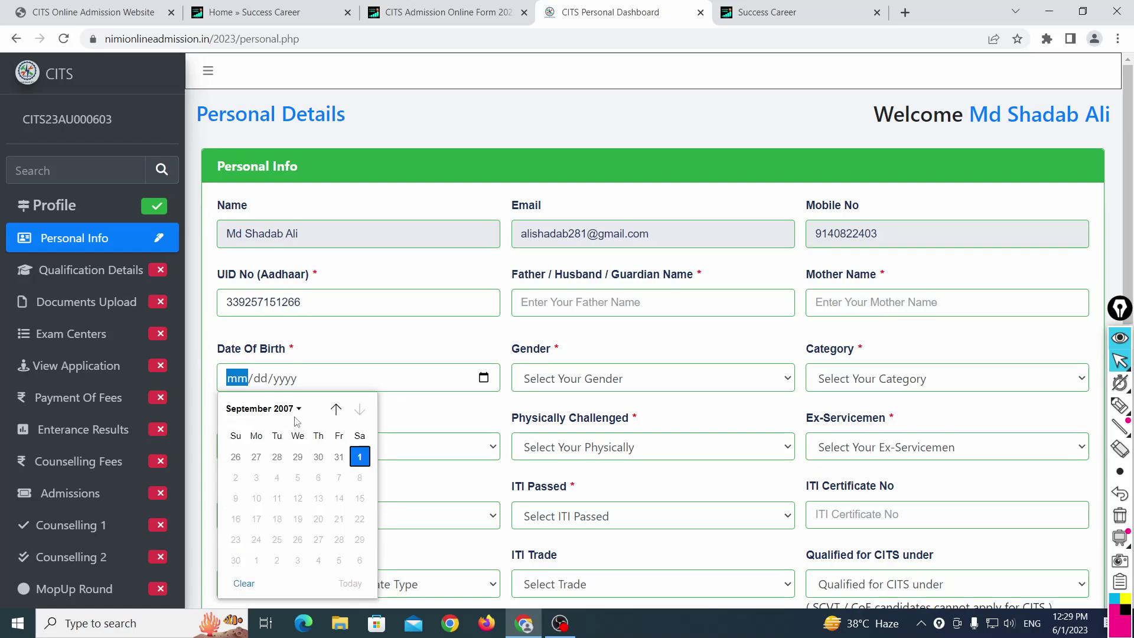
{"action": "left_click", "coordinate": [293, 410]}
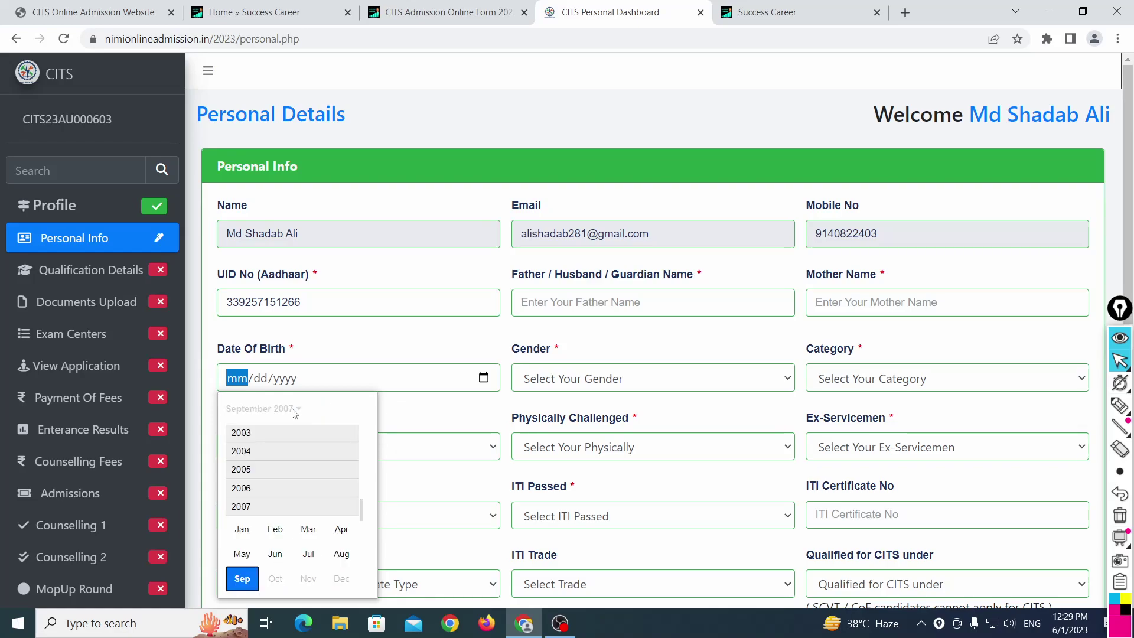
{"action": "scroll", "coordinate": [286, 472], "scroll_direction": "up", "scroll_amount": 1}
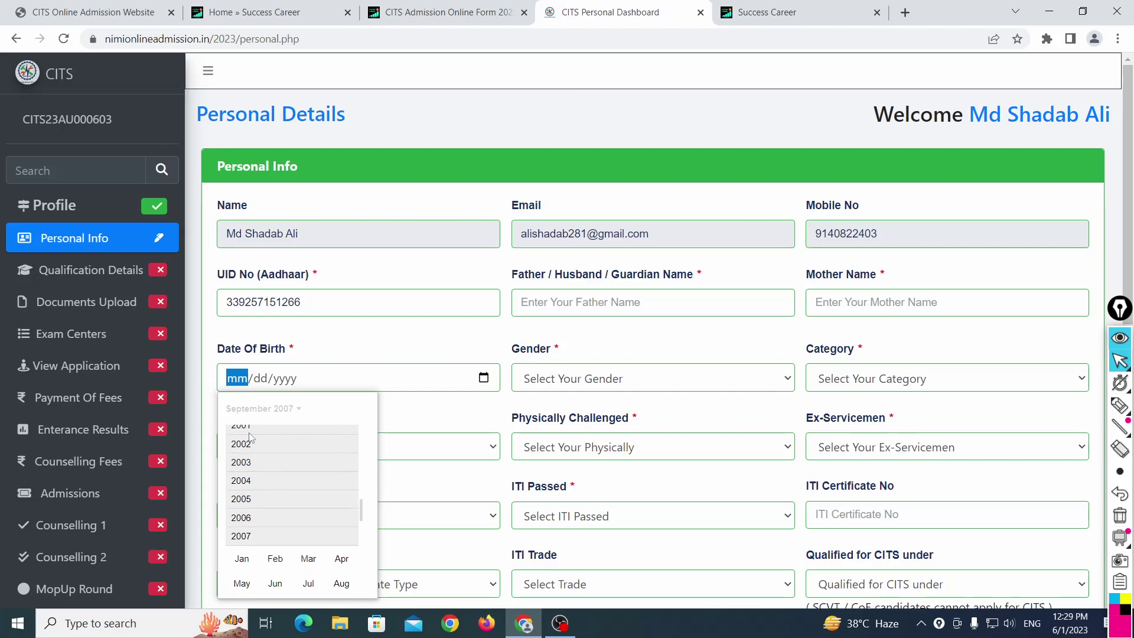
{"action": "left_click", "coordinate": [241, 427]}
{"action": "left_click", "coordinate": [260, 408]}
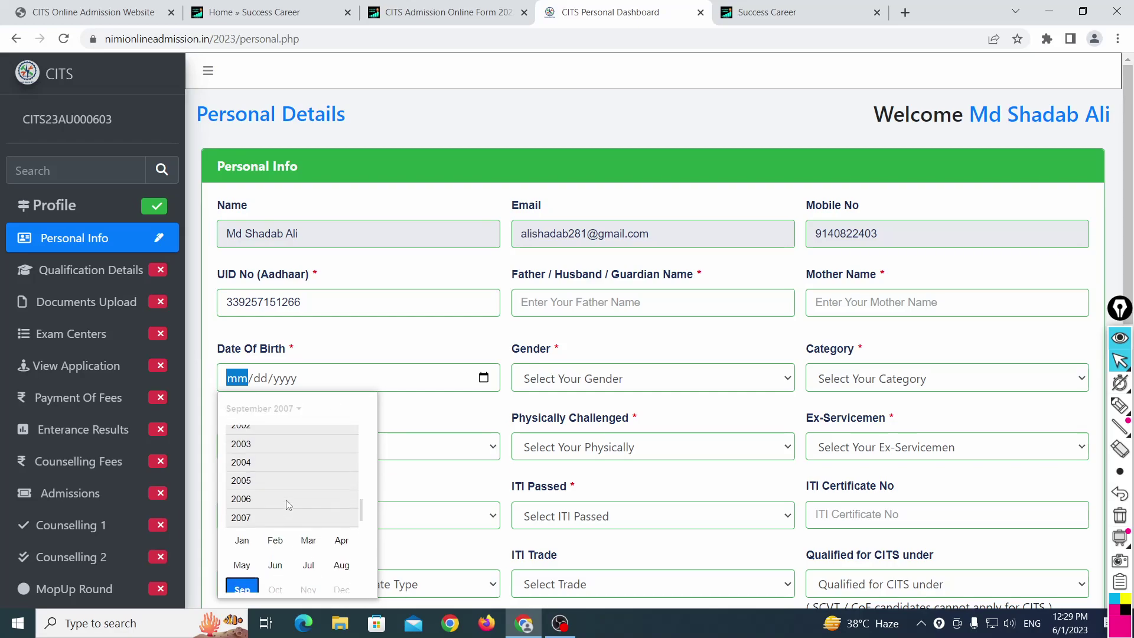
{"action": "scroll", "coordinate": [285, 499], "scroll_direction": "up", "scroll_amount": 1}
{"action": "scroll", "coordinate": [273, 493], "scroll_direction": "up", "scroll_amount": 1}
{"action": "left_click", "coordinate": [246, 457]}
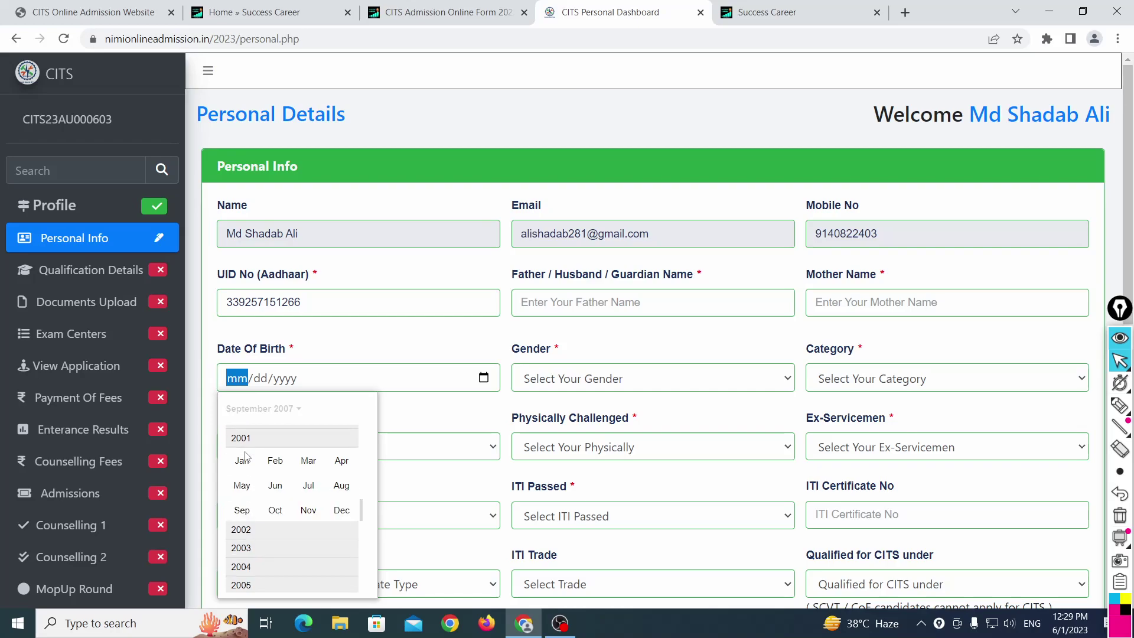
{"action": "left_click", "coordinate": [340, 506]}
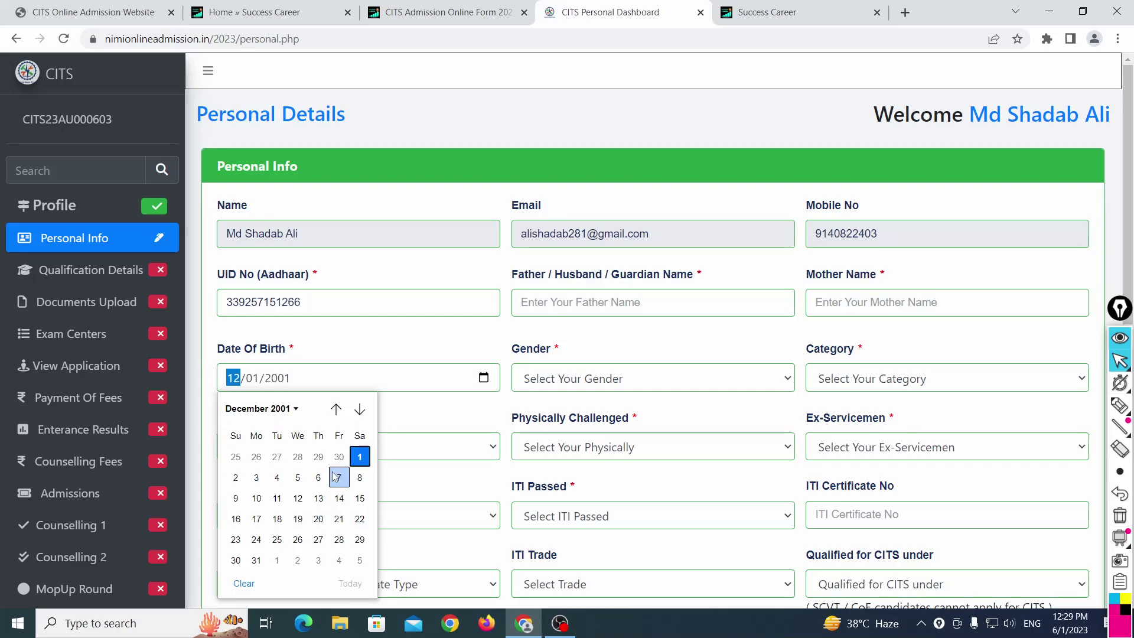
{"action": "left_click", "coordinate": [294, 483]}
Step: Set Gender Male, Category Other Backward Caste, Marital Status Unmarried, Physically Challenged No
{"action": "left_click", "coordinate": [568, 376]}
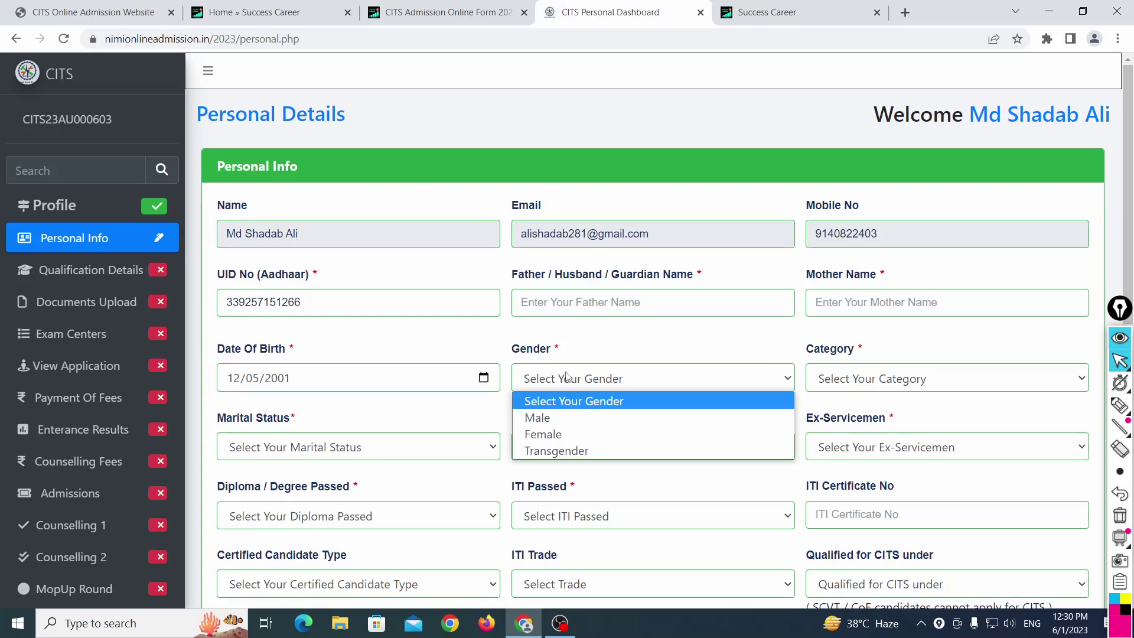
{"action": "left_click", "coordinate": [538, 420]}
{"action": "left_click", "coordinate": [895, 381]}
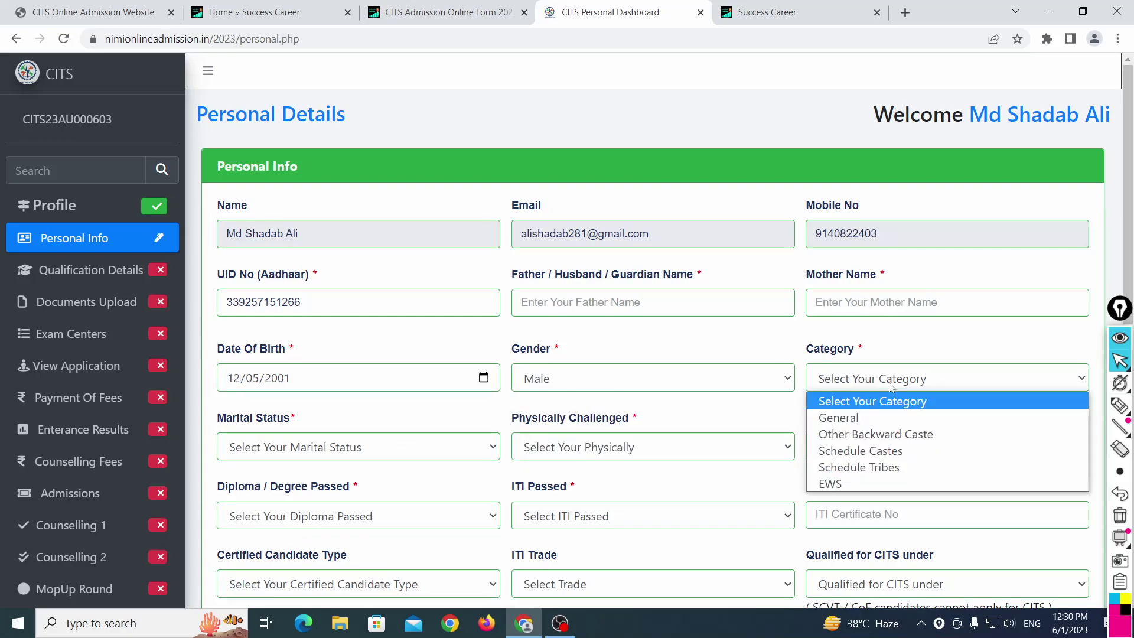
{"action": "left_click", "coordinate": [893, 440]}
{"action": "scroll", "coordinate": [649, 384], "scroll_direction": "down", "scroll_amount": 2}
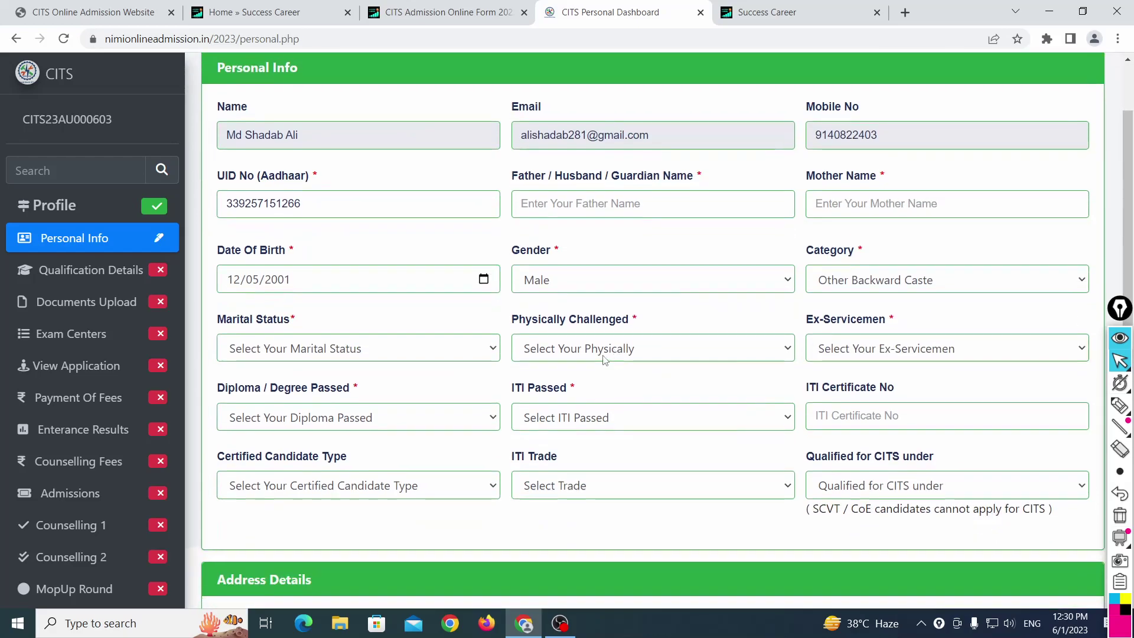
{"action": "left_click", "coordinate": [354, 349]}
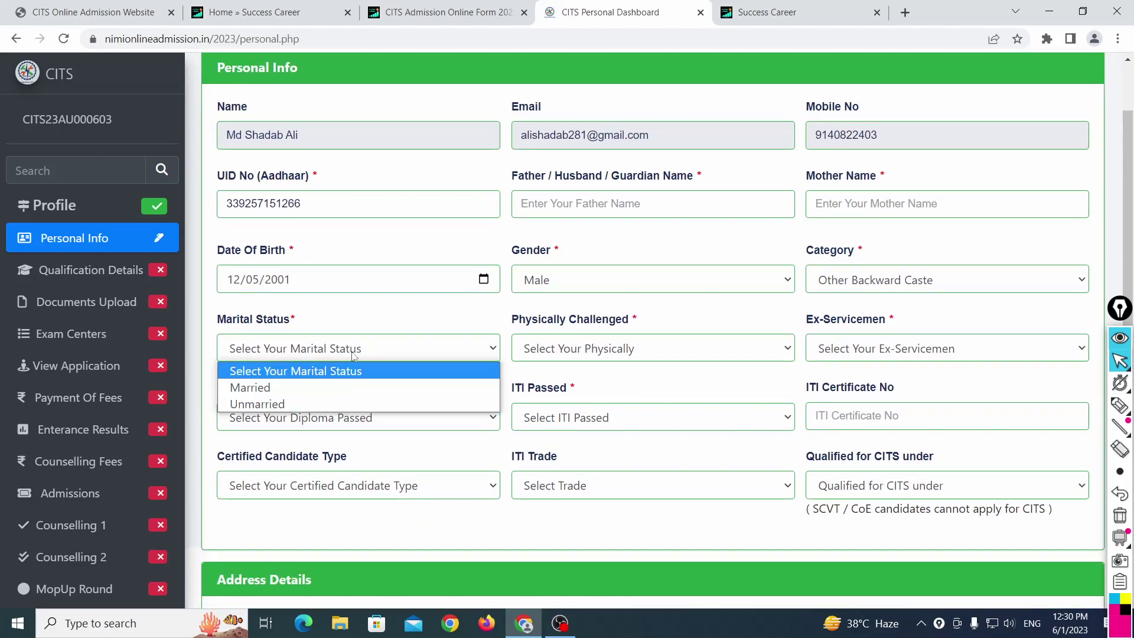
{"action": "left_click", "coordinate": [342, 407]}
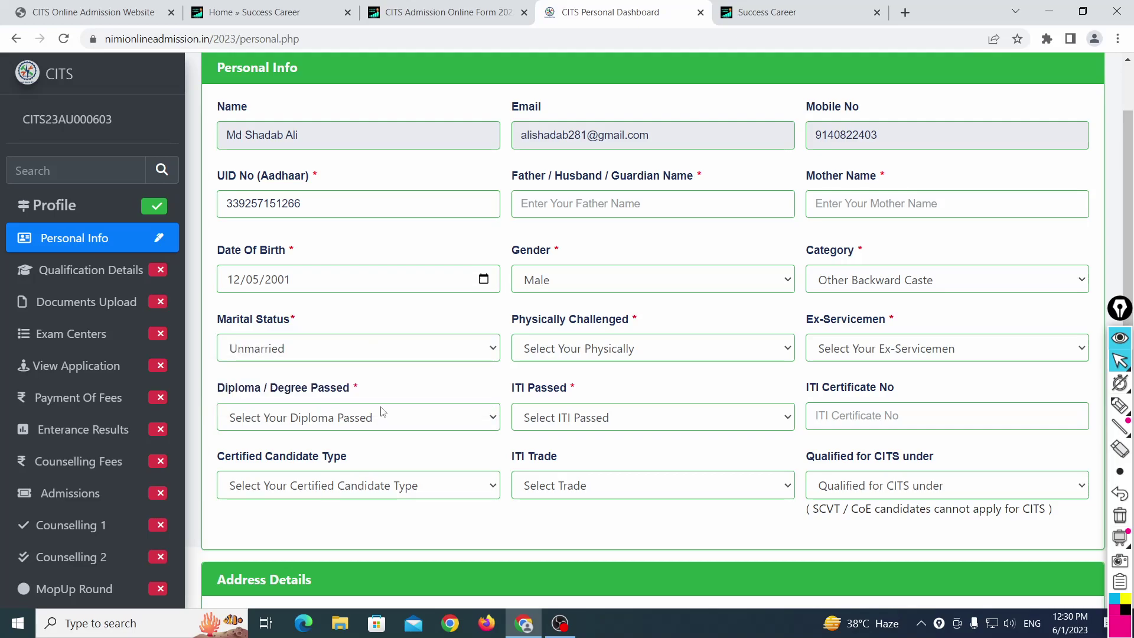
{"action": "left_click", "coordinate": [626, 350]}
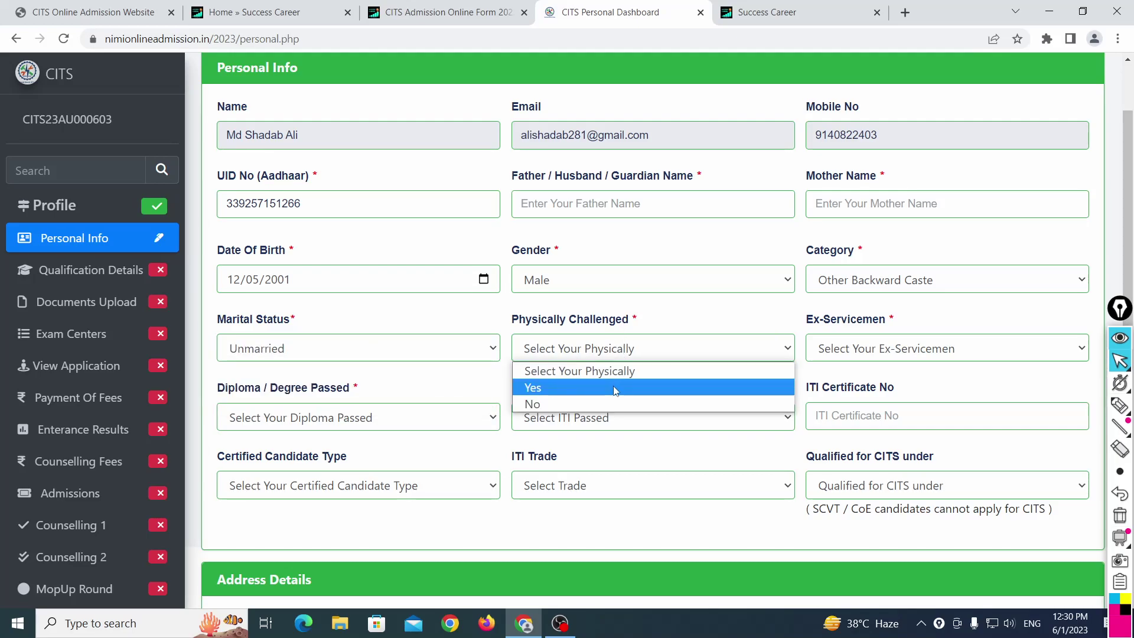
{"action": "left_click", "coordinate": [612, 404]}
Step: Set Diploma / Degree Passed to Yes and ITI Passed to No, leaving Ex-Servicemen unchanged
{"action": "left_click", "coordinate": [897, 355]}
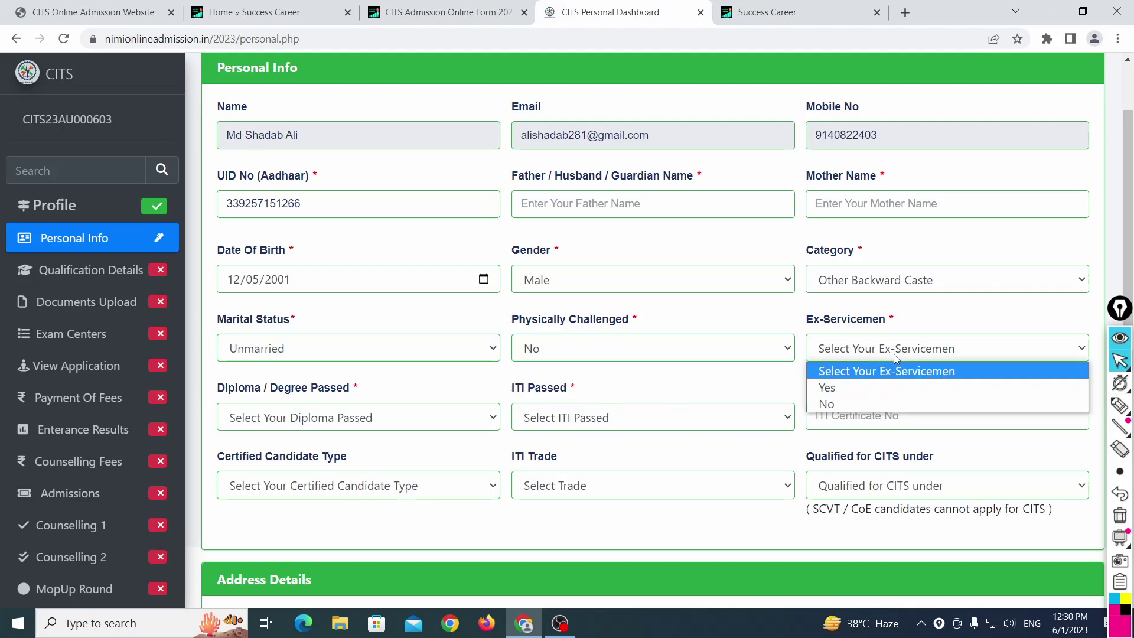
{"action": "left_click", "coordinate": [892, 422]}
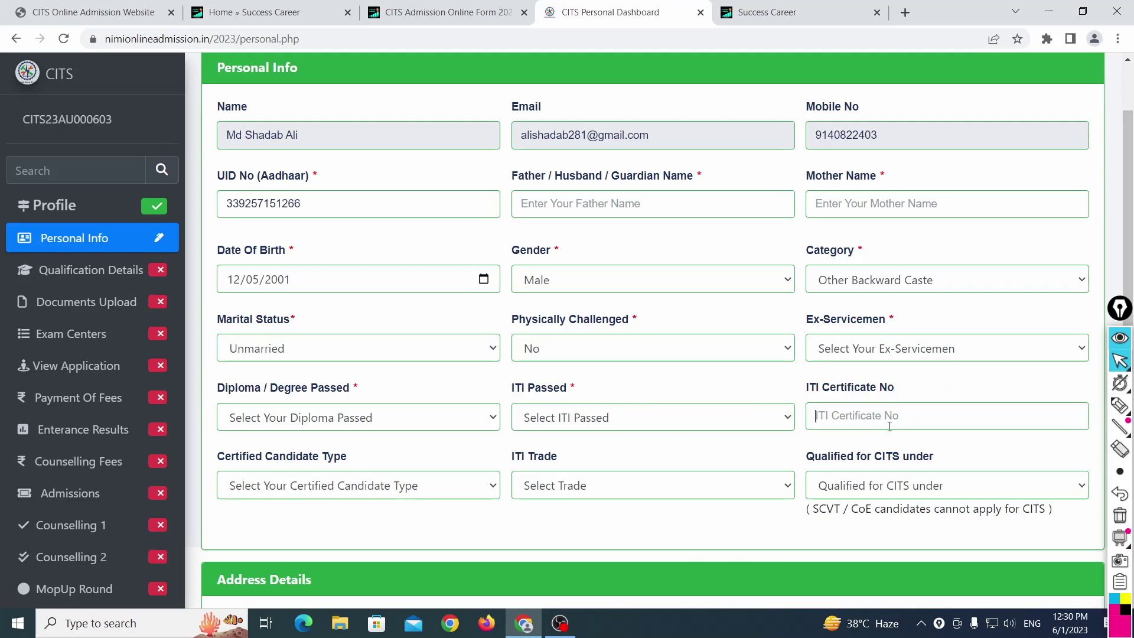
{"action": "left_click", "coordinate": [345, 426]}
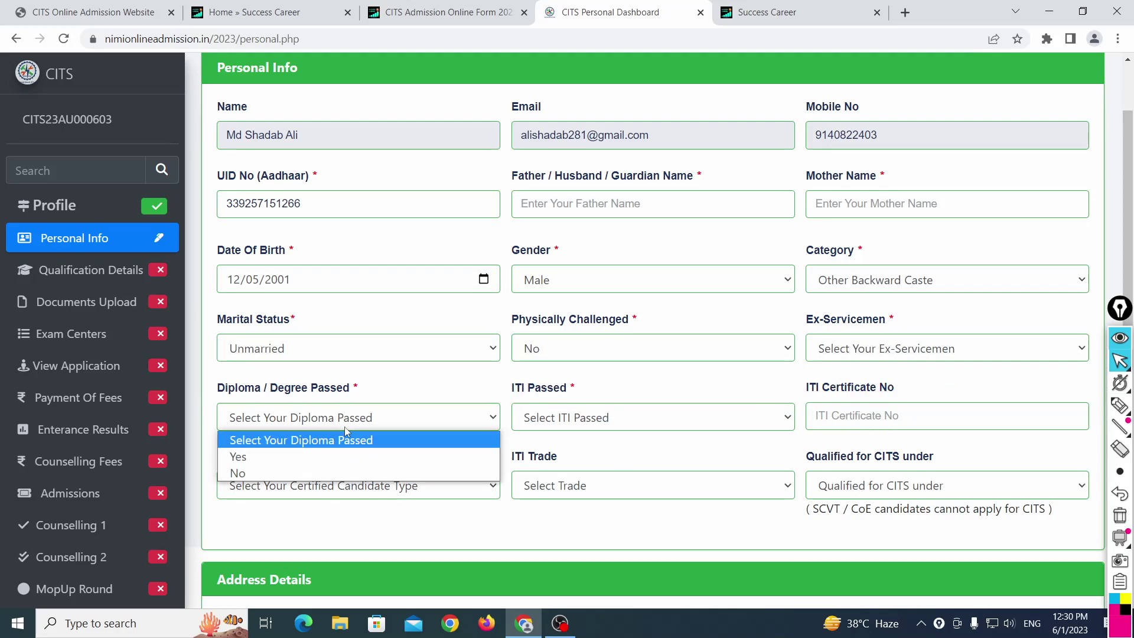
{"action": "left_click", "coordinate": [357, 457]}
{"action": "left_click", "coordinate": [517, 421]}
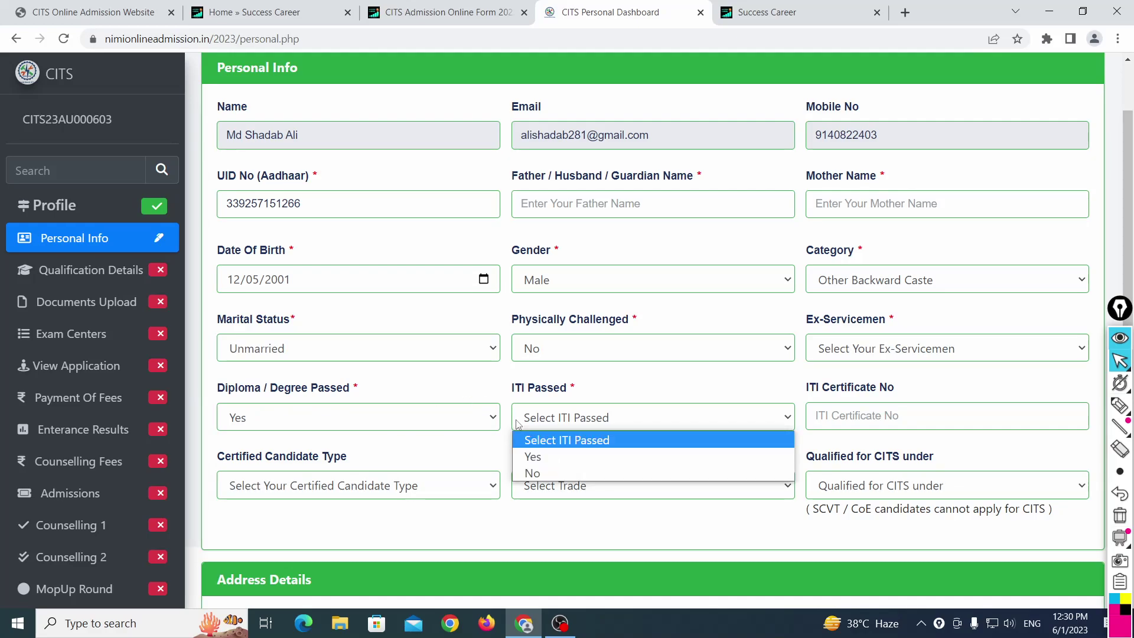
{"action": "left_click", "coordinate": [549, 477]}
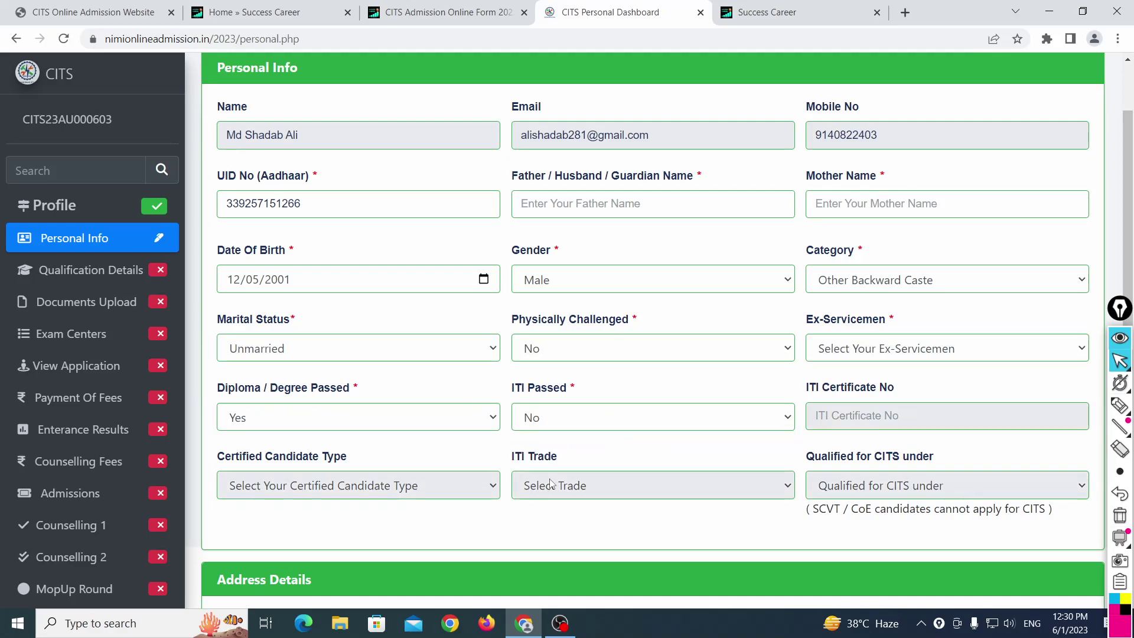
{"action": "left_click", "coordinate": [396, 417]}
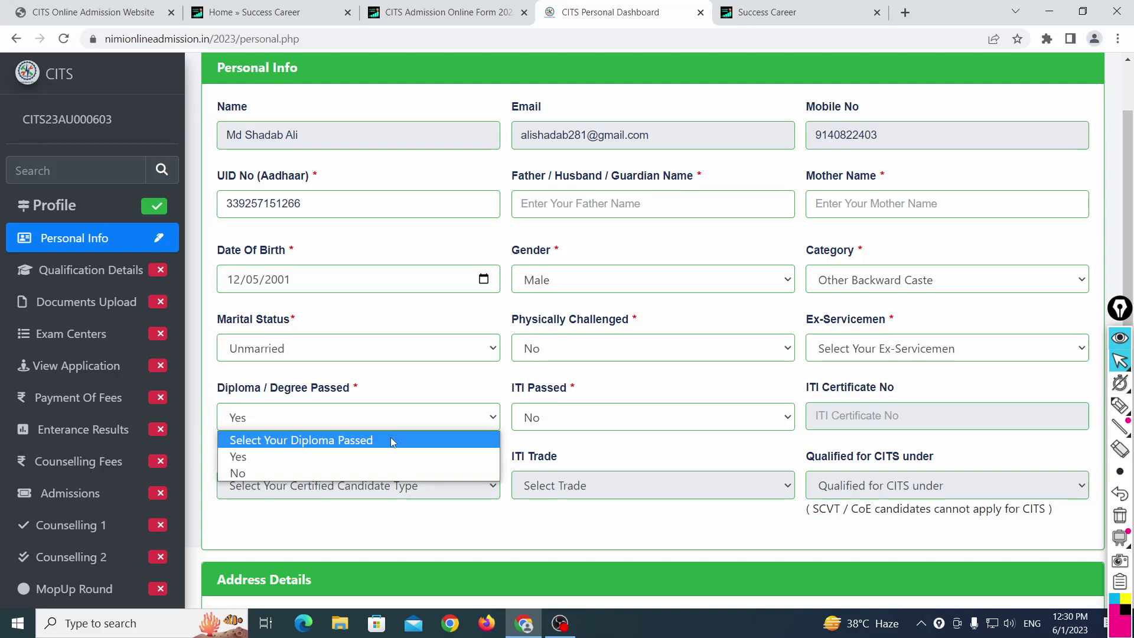
Step: Toggle Diploma / Degree Passed and ITI Passed, finally leaving Diploma / Degree Passed at No
{"action": "left_click", "coordinate": [378, 471]}
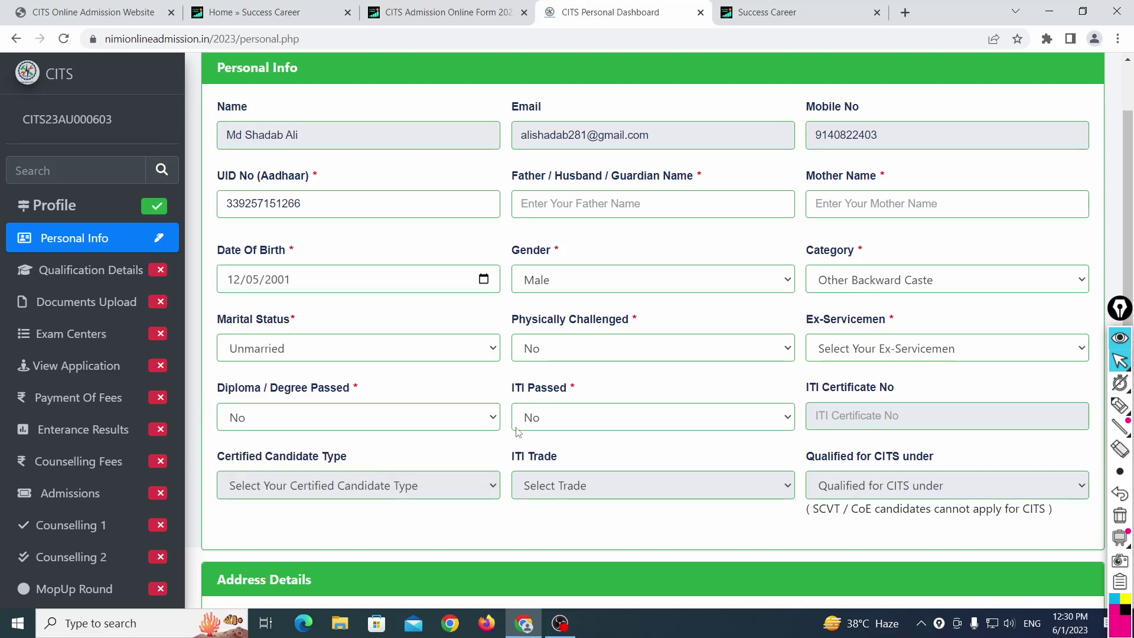
{"action": "left_click", "coordinate": [550, 421]}
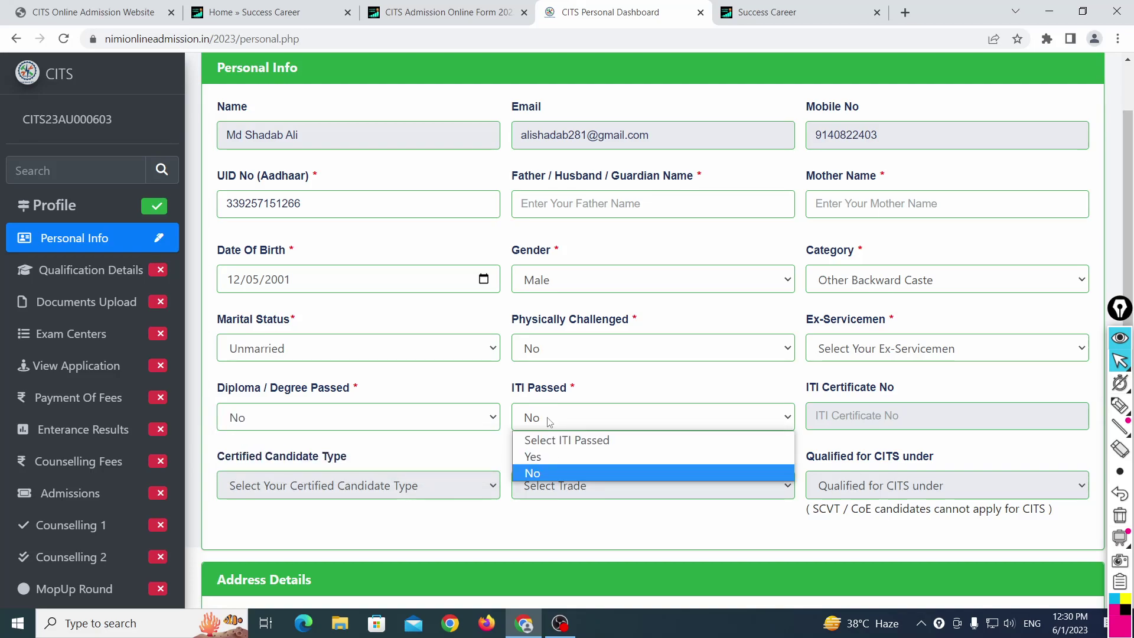
{"action": "left_click", "coordinate": [553, 457]}
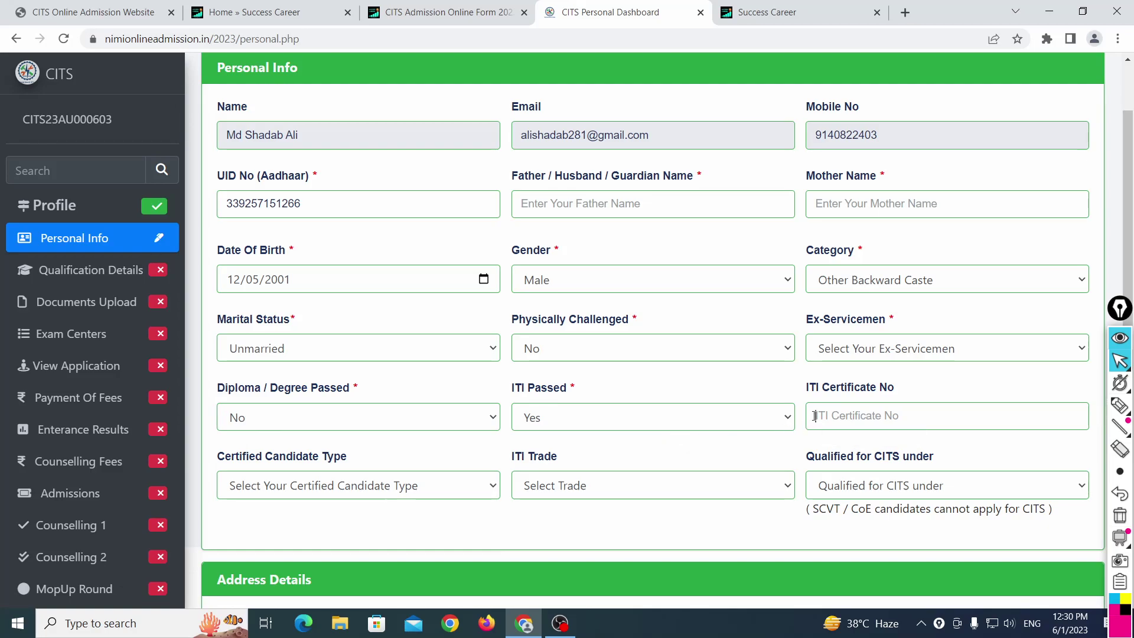
{"action": "left_click", "coordinate": [421, 421]}
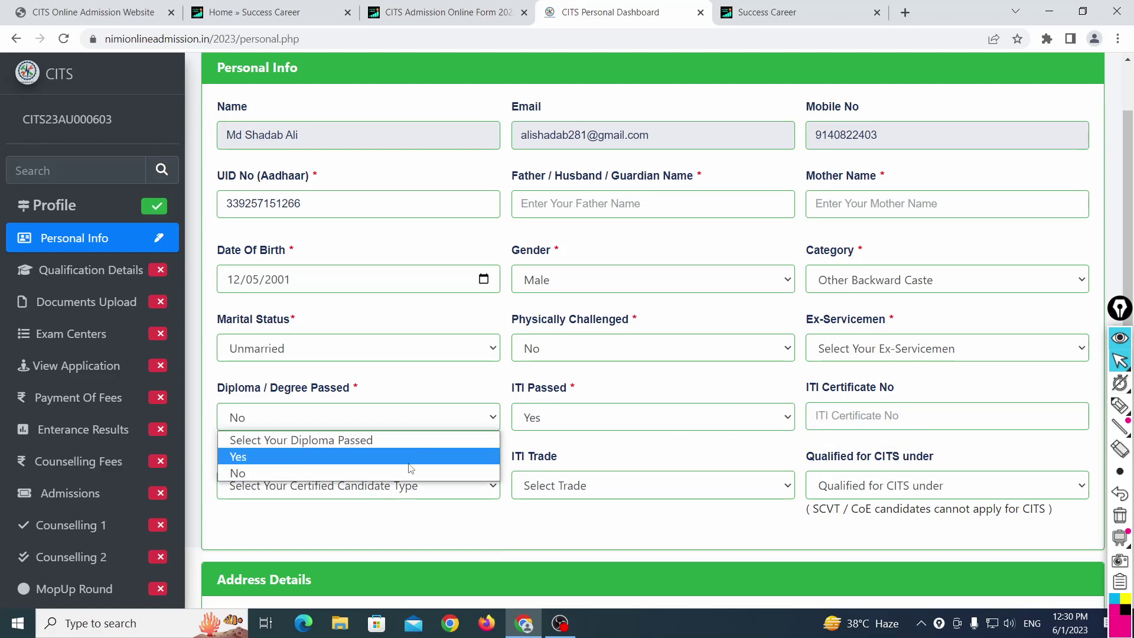
{"action": "left_click", "coordinate": [411, 464]}
{"action": "left_click", "coordinate": [582, 420]}
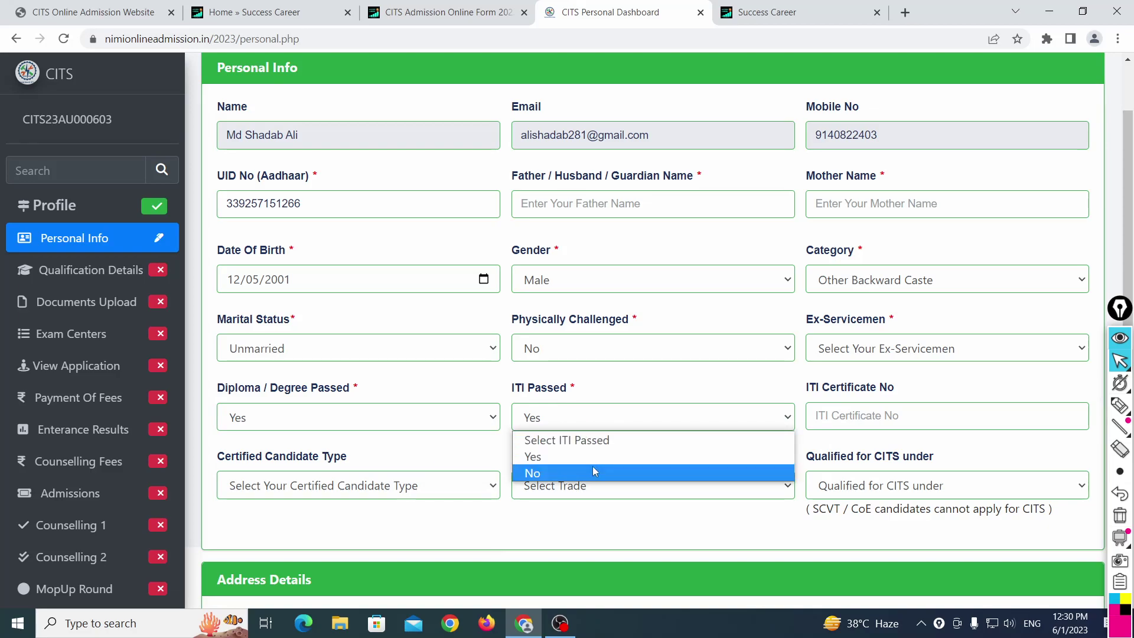
{"action": "left_click", "coordinate": [586, 473]}
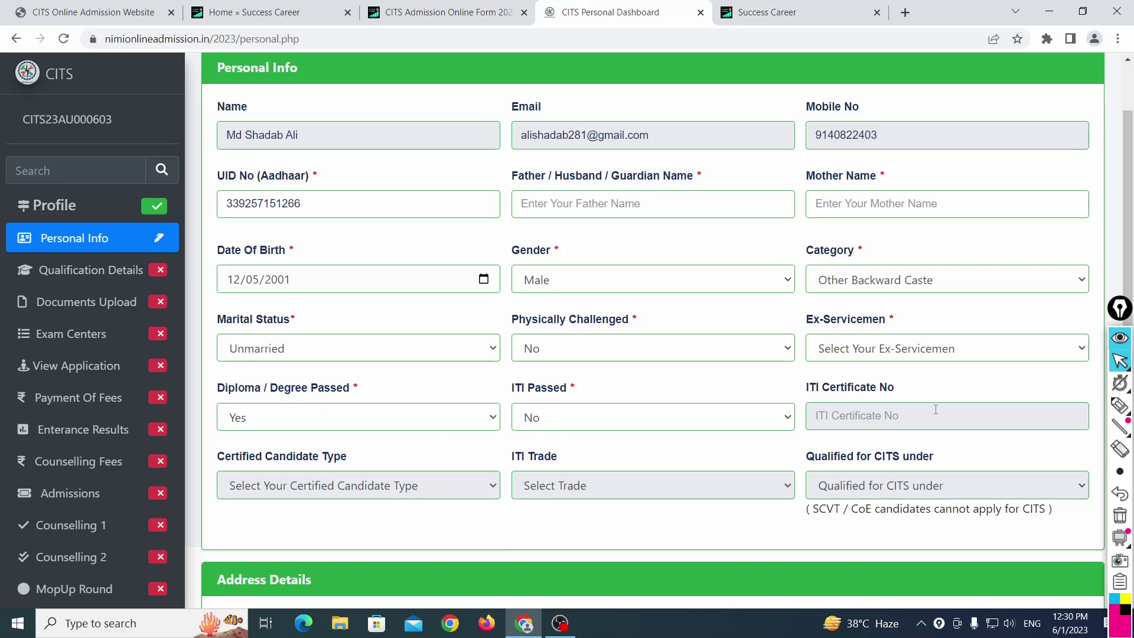
{"action": "left_click", "coordinate": [414, 424]}
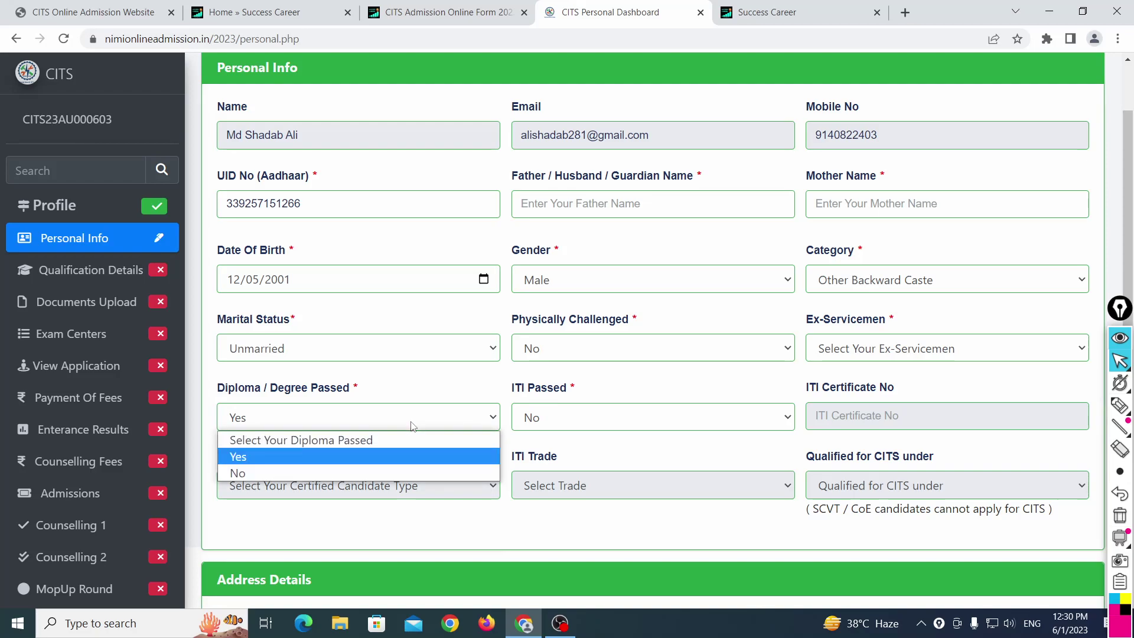
{"action": "left_click", "coordinate": [427, 475]}
Step: Enter the ITI certificate number in the ITI Certificate No box
{"action": "left_click", "coordinate": [561, 419]}
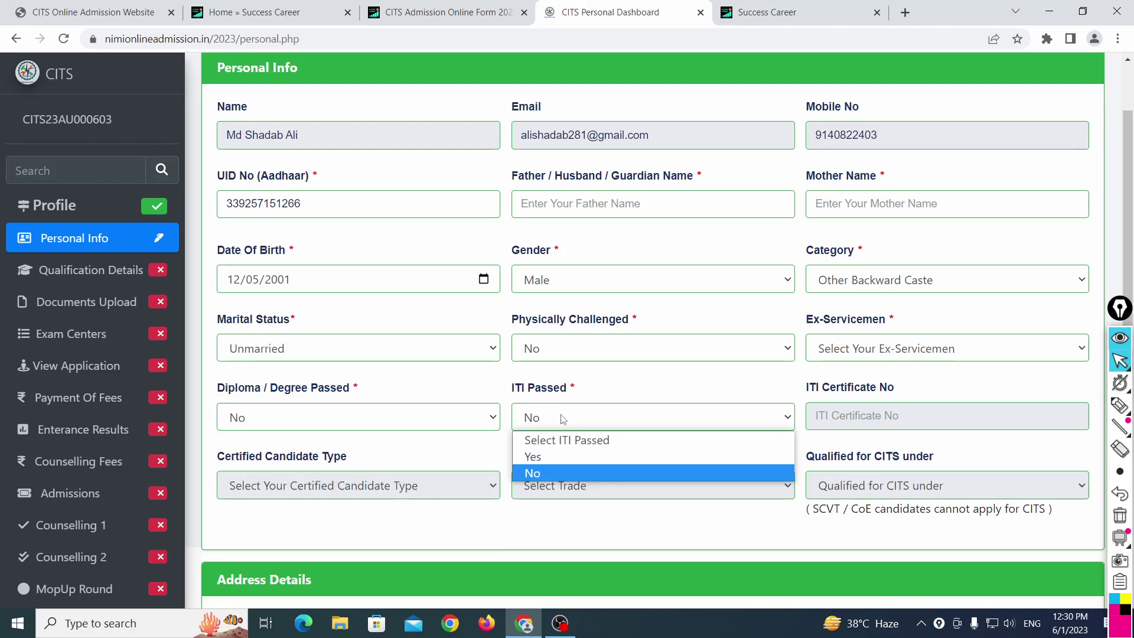
{"action": "left_click", "coordinate": [910, 423]}
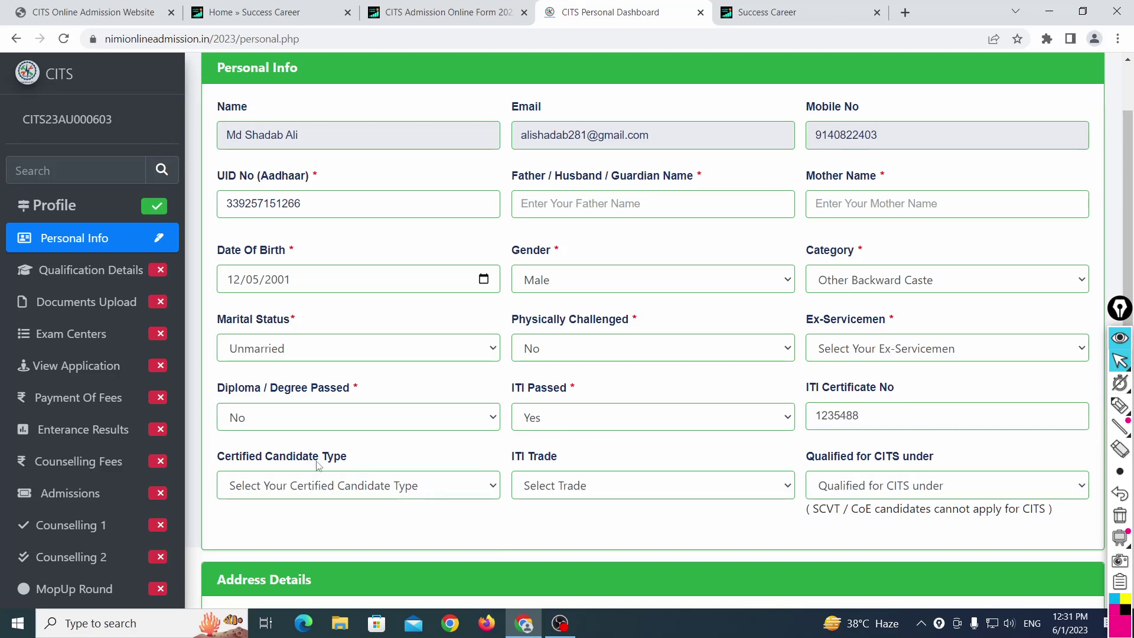
Step: Set Certified Candidate Type to Regular
{"action": "scroll", "coordinate": [320, 464], "scroll_direction": "down", "scroll_amount": 2}
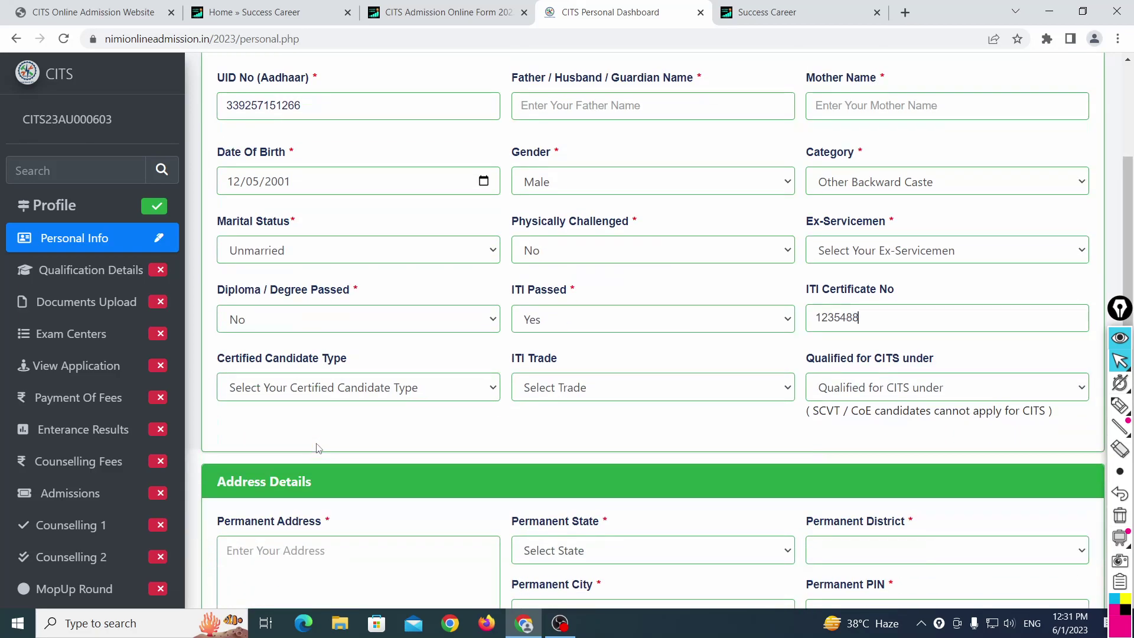
{"action": "left_click", "coordinate": [362, 394]}
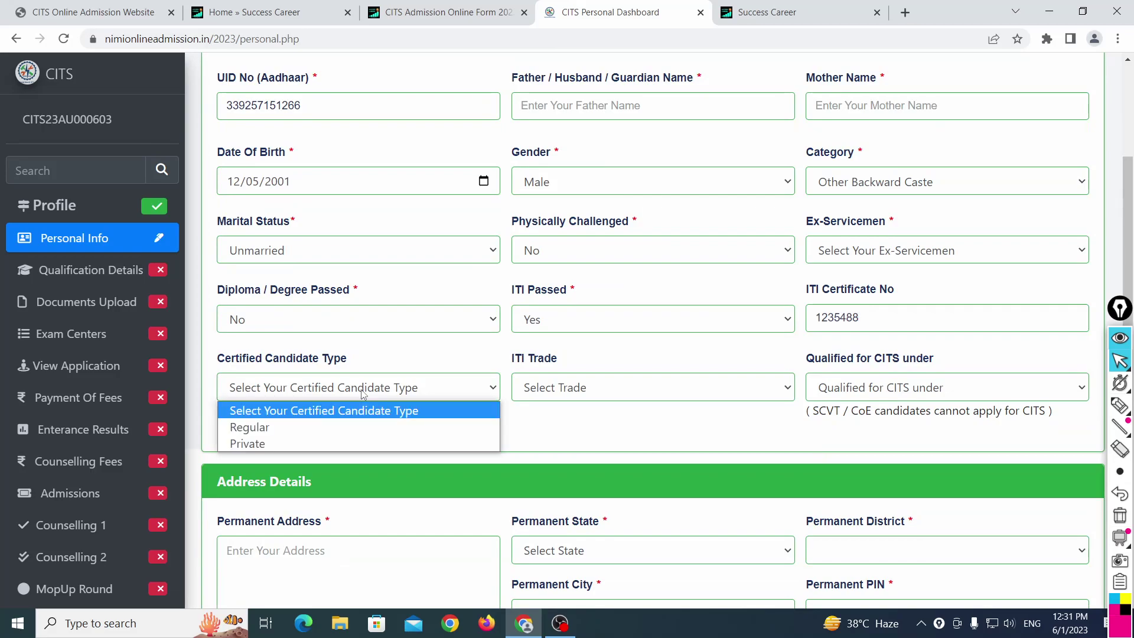
{"action": "left_click", "coordinate": [373, 424]}
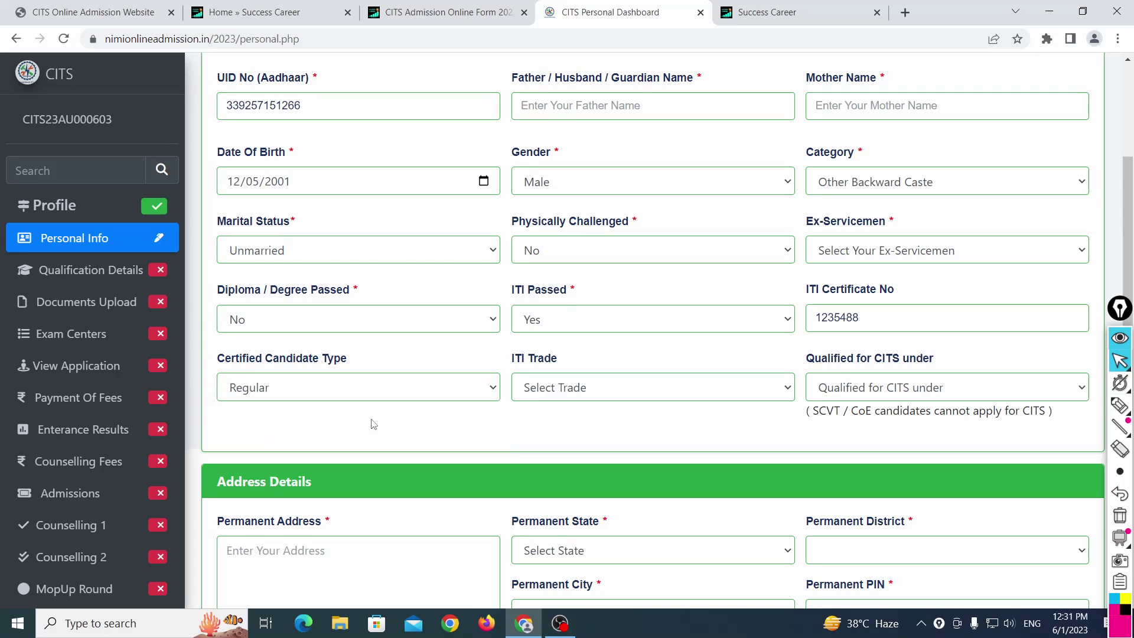
{"action": "left_click", "coordinate": [407, 391]}
{"action": "left_click", "coordinate": [407, 390]}
Step: Choose Fitter as the ITI Trade
{"action": "left_click", "coordinate": [600, 388]}
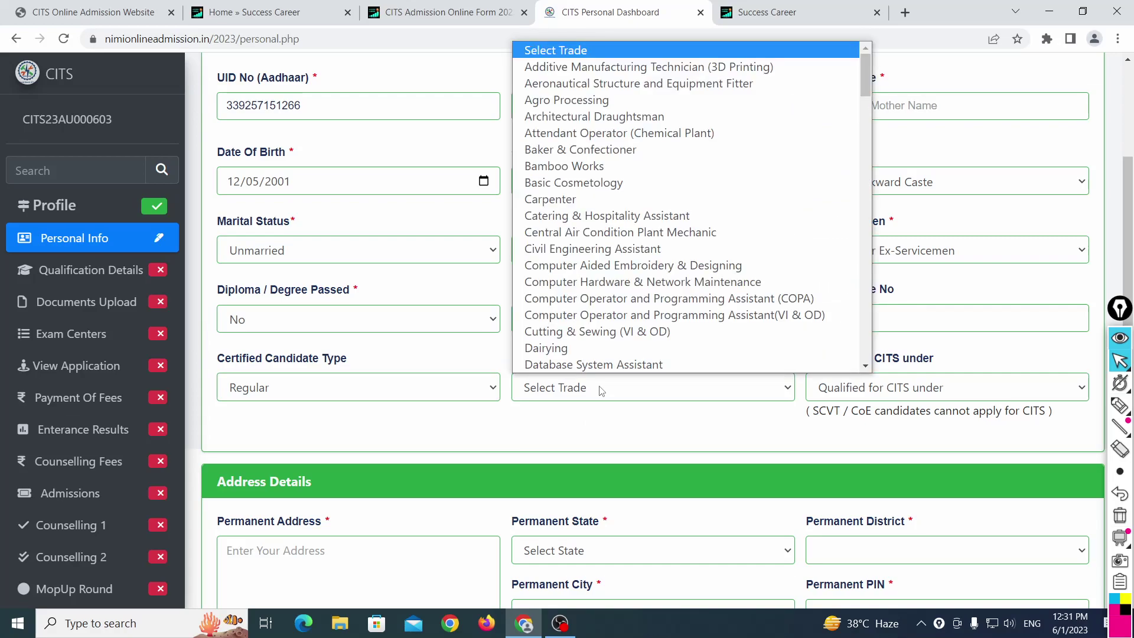
{"action": "scroll", "coordinate": [653, 218], "scroll_direction": "down", "scroll_amount": 9}
{"action": "scroll", "coordinate": [653, 218], "scroll_direction": "up", "scroll_amount": 3}
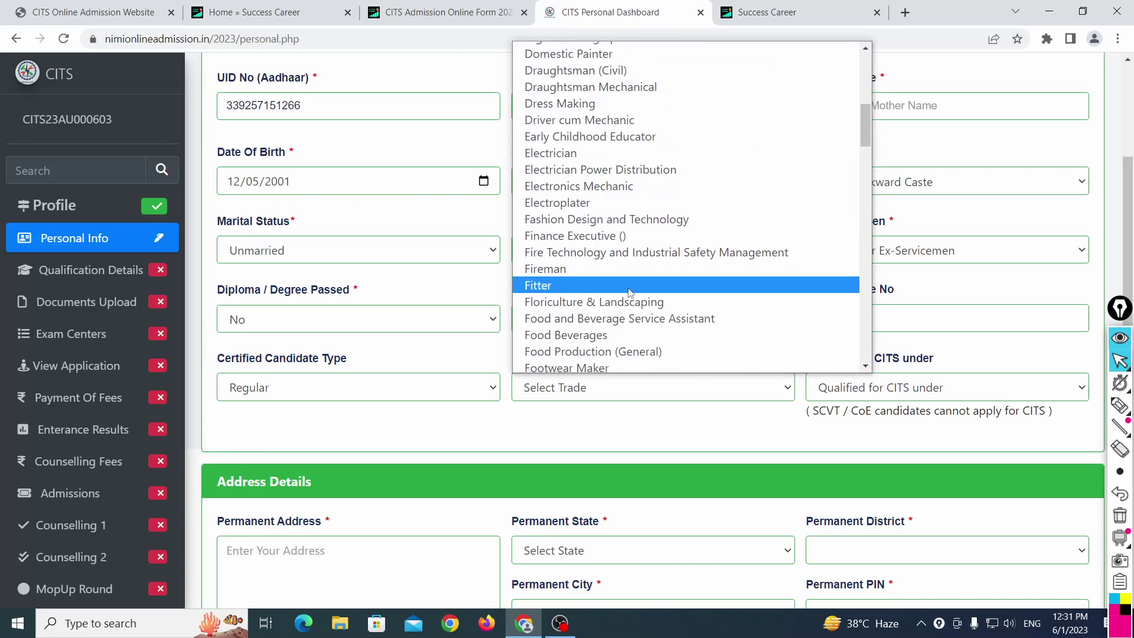
{"action": "left_click", "coordinate": [629, 285]}
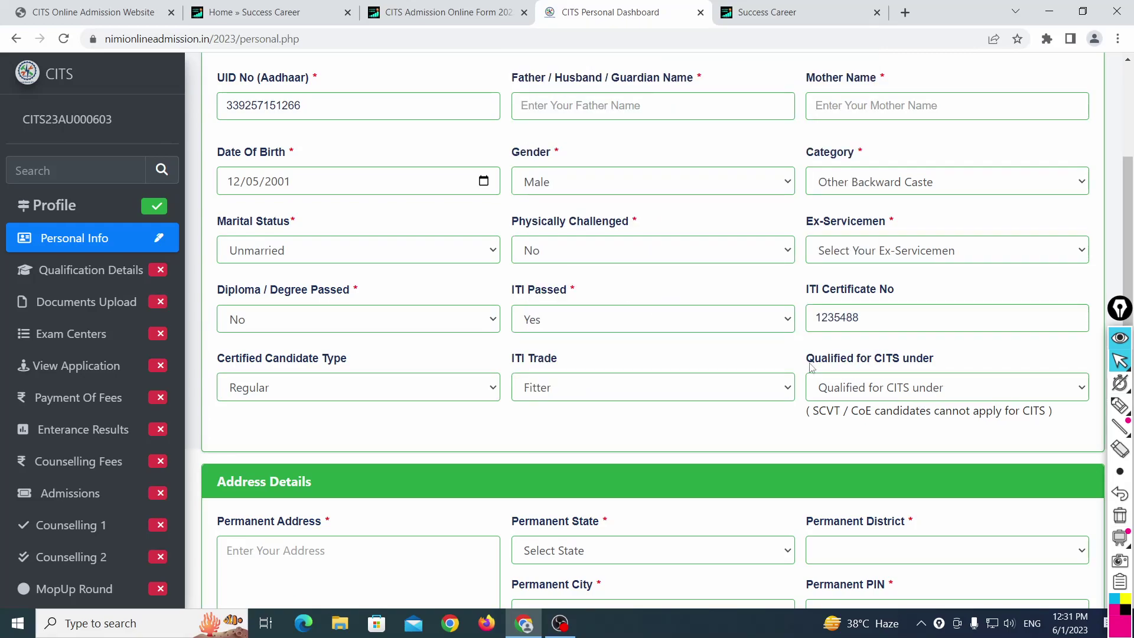
Step: Set Qualified for CITS under to NTC / NCVT
{"action": "left_click_drag", "start_coordinate": [807, 362], "coordinate": [911, 375]}
{"action": "left_click", "coordinate": [921, 391]}
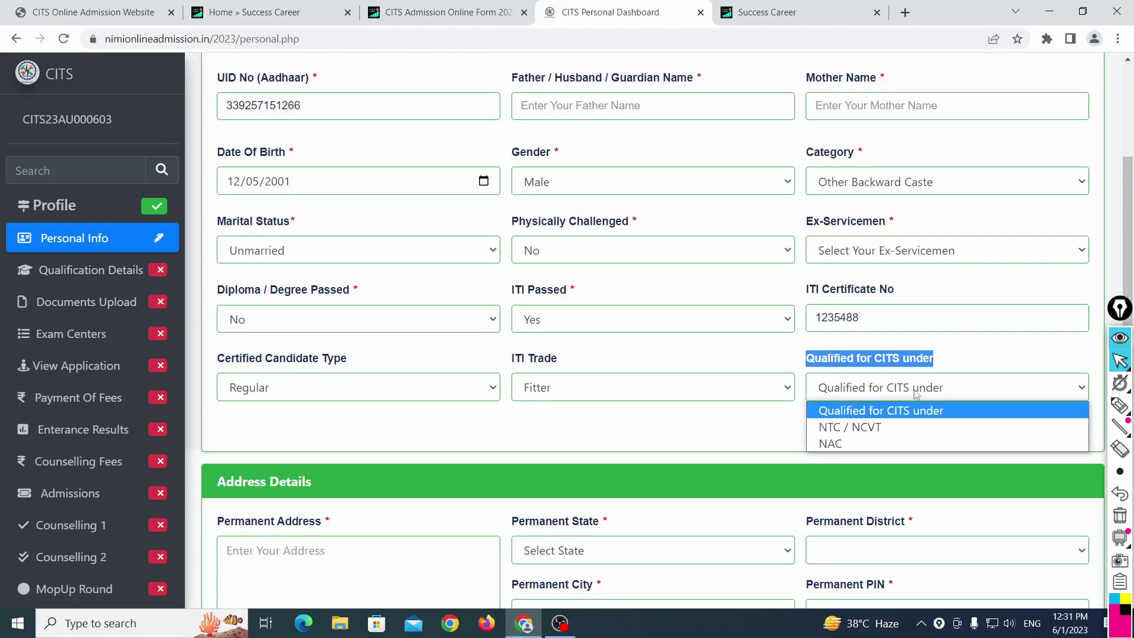
{"action": "left_click", "coordinate": [887, 433]}
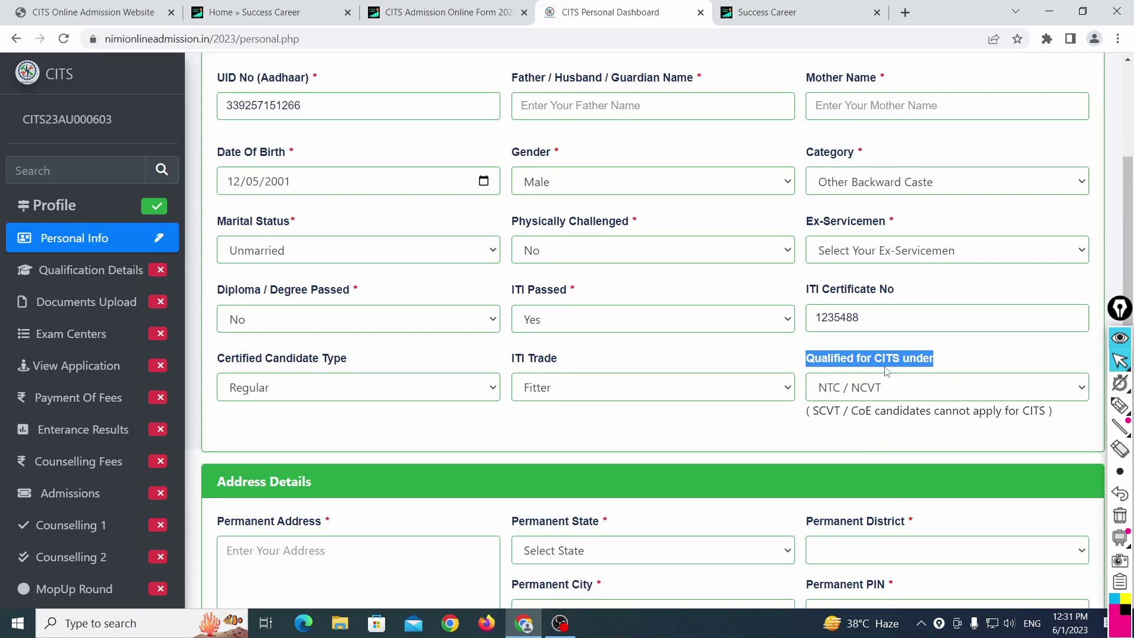
{"action": "left_click", "coordinate": [897, 389]}
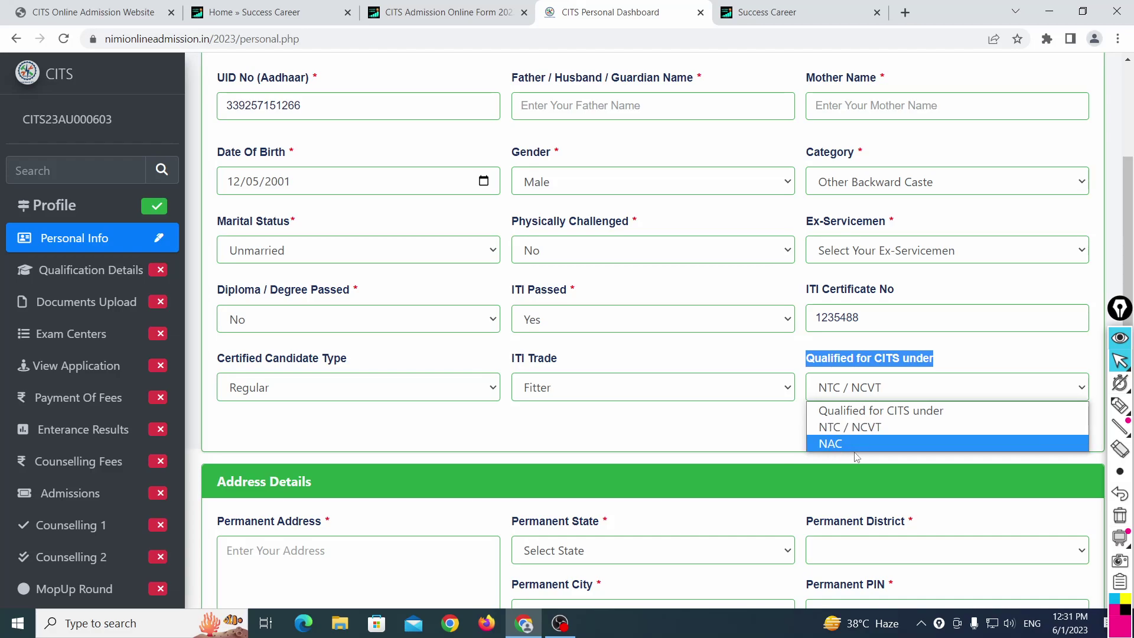
{"action": "left_click", "coordinate": [857, 456]}
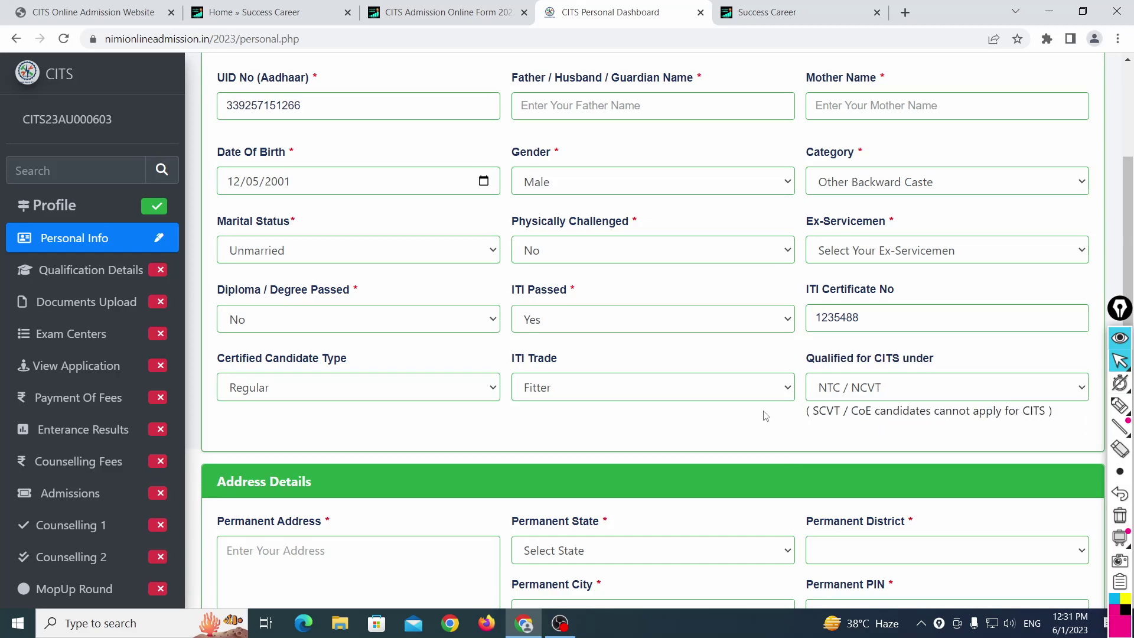
{"action": "scroll", "coordinate": [862, 383], "scroll_direction": "down", "scroll_amount": 2}
Step: Type the permanent address into the address field
{"action": "scroll", "coordinate": [245, 362], "scroll_direction": "down", "scroll_amount": 2}
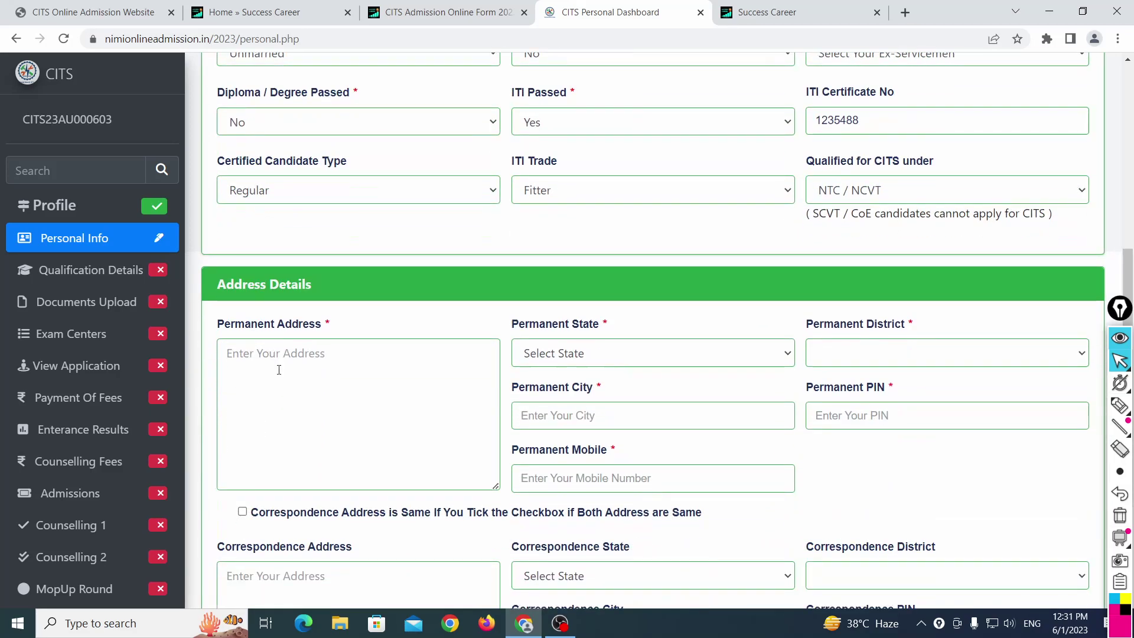
{"action": "scroll", "coordinate": [278, 370], "scroll_direction": "down", "scroll_amount": 3}
{"action": "left_click", "coordinate": [292, 245]}
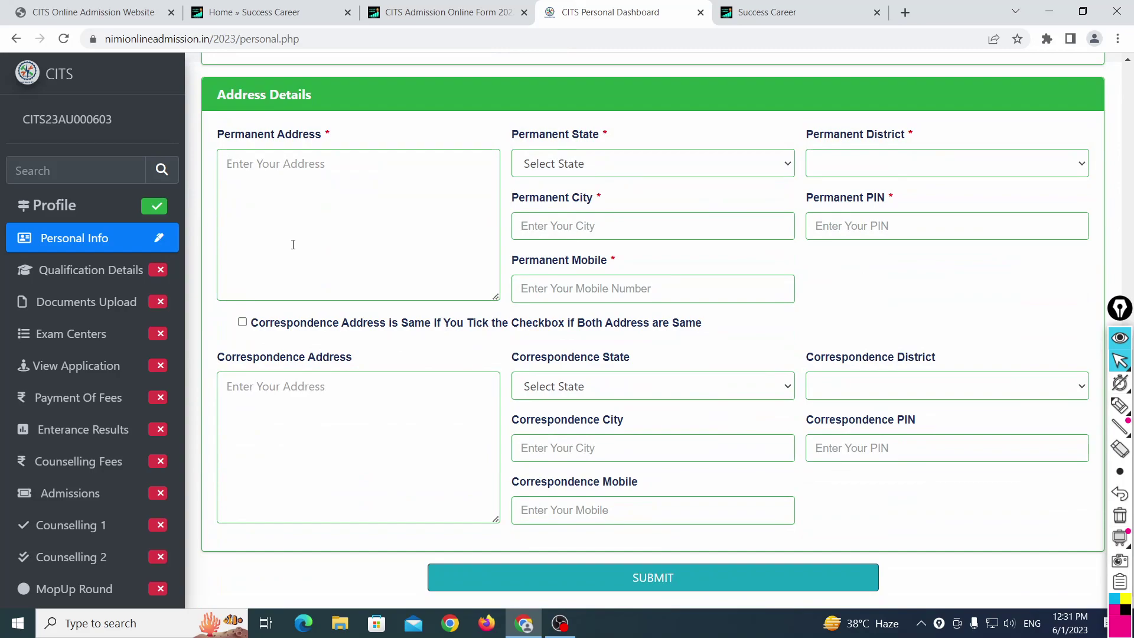
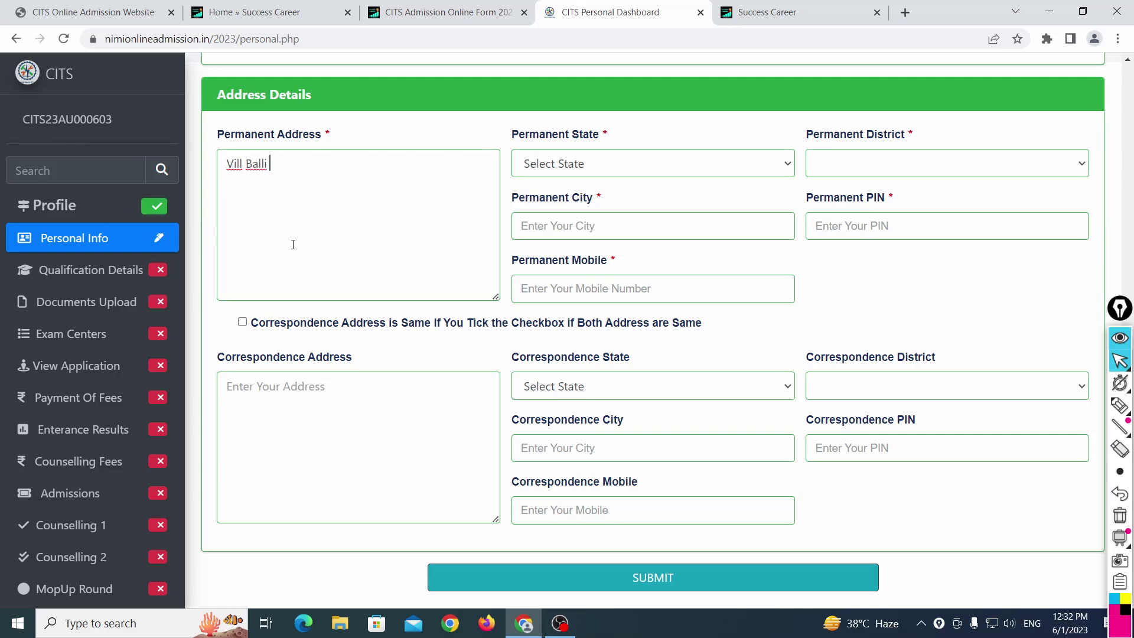
Step: Choose the permanent state and district from their dropdowns
{"action": "left_click", "coordinate": [612, 168]}
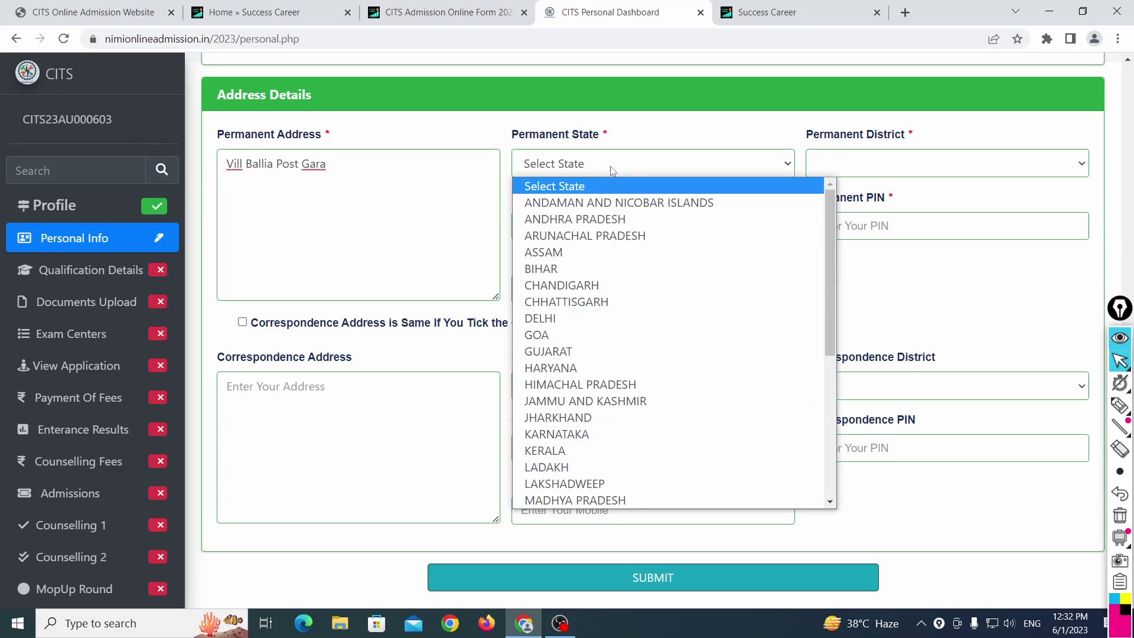
{"action": "scroll", "coordinate": [650, 443], "scroll_direction": "down", "scroll_amount": 5}
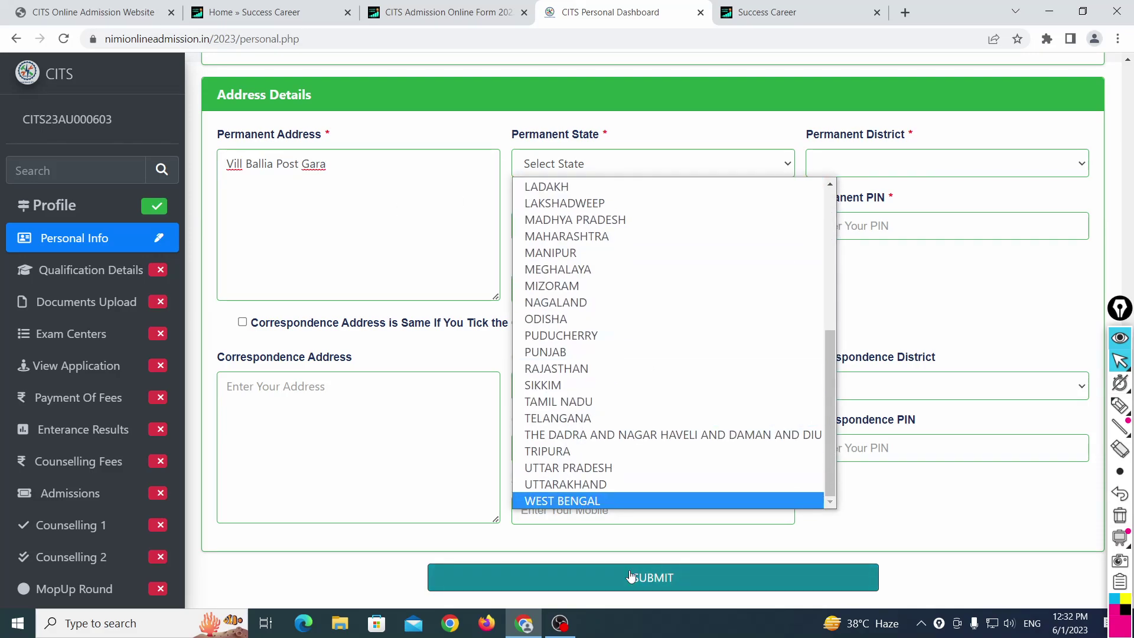
{"action": "left_click", "coordinate": [666, 465]}
{"action": "left_click", "coordinate": [1017, 157]}
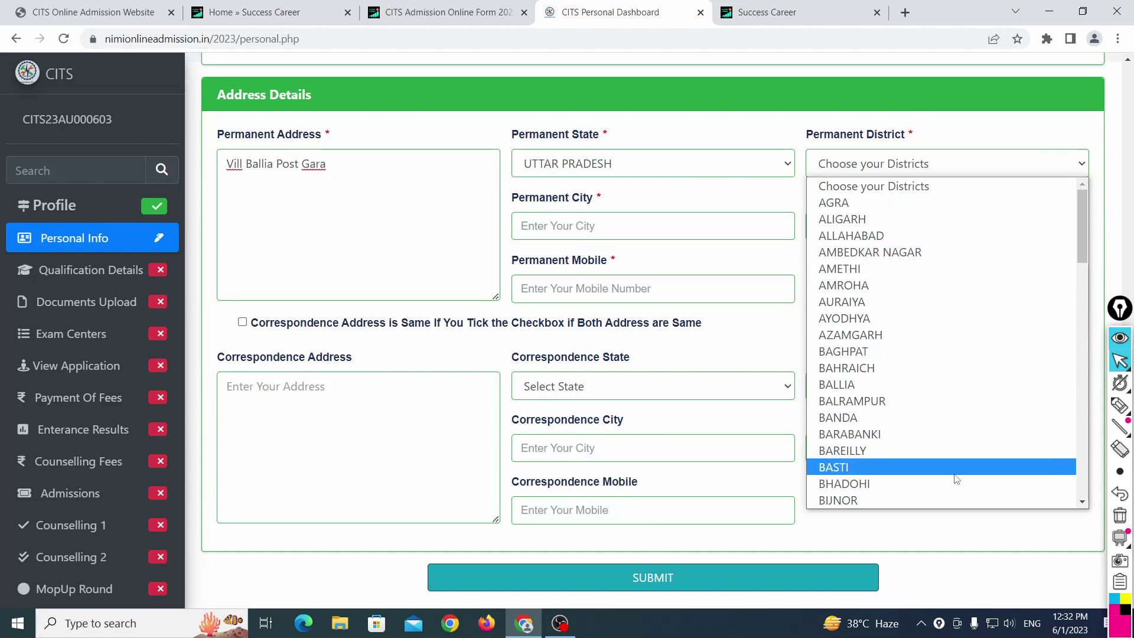
{"action": "scroll", "coordinate": [956, 448], "scroll_direction": "down", "scroll_amount": 2}
{"action": "scroll", "coordinate": [957, 412], "scroll_direction": "down", "scroll_amount": 2}
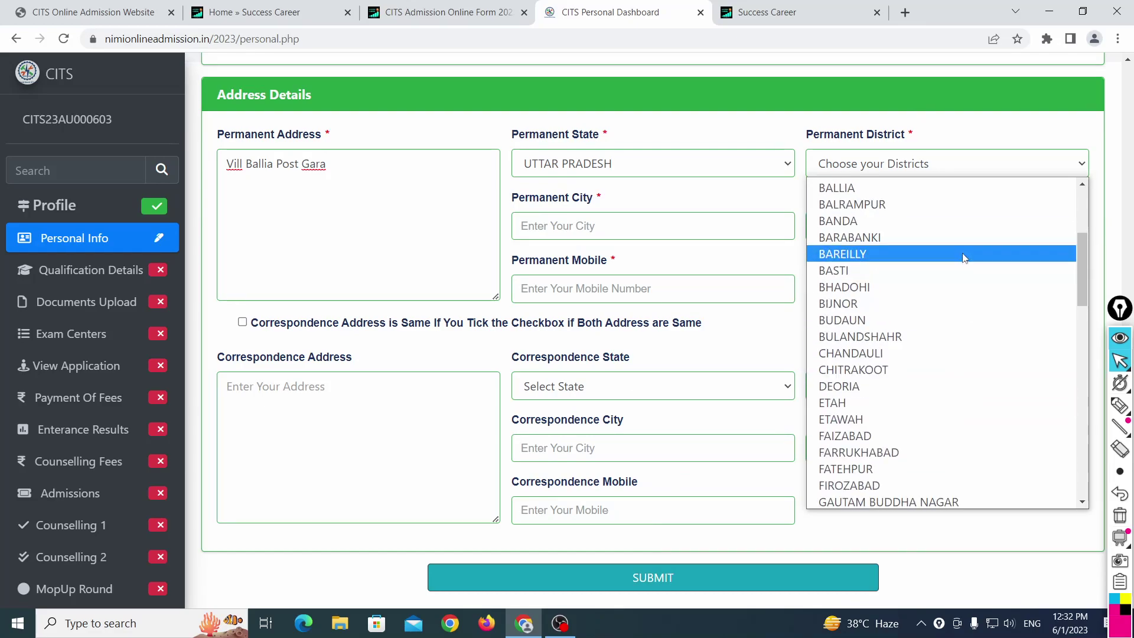
{"action": "left_click", "coordinate": [957, 204]}
Step: Enter the city and a corrected six-digit PIN, then add the mobile number
{"action": "left_click", "coordinate": [603, 234]}
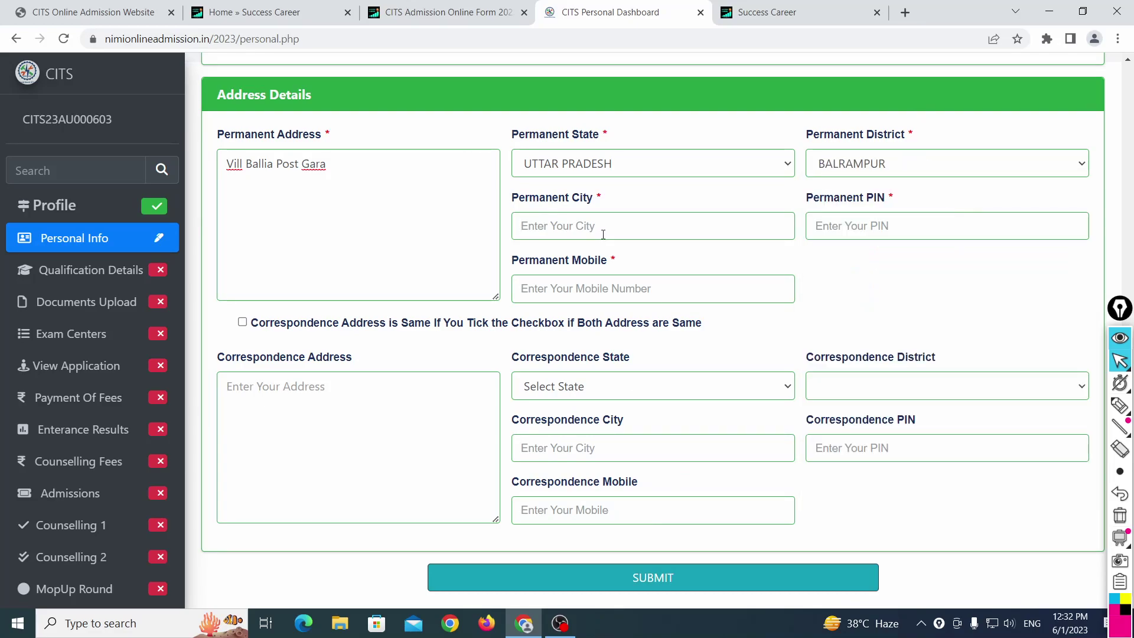
{"action": "type", "text": "BALLIA"}
{"action": "type", "text": "2"}
{"action": "type", "text": "7001"}
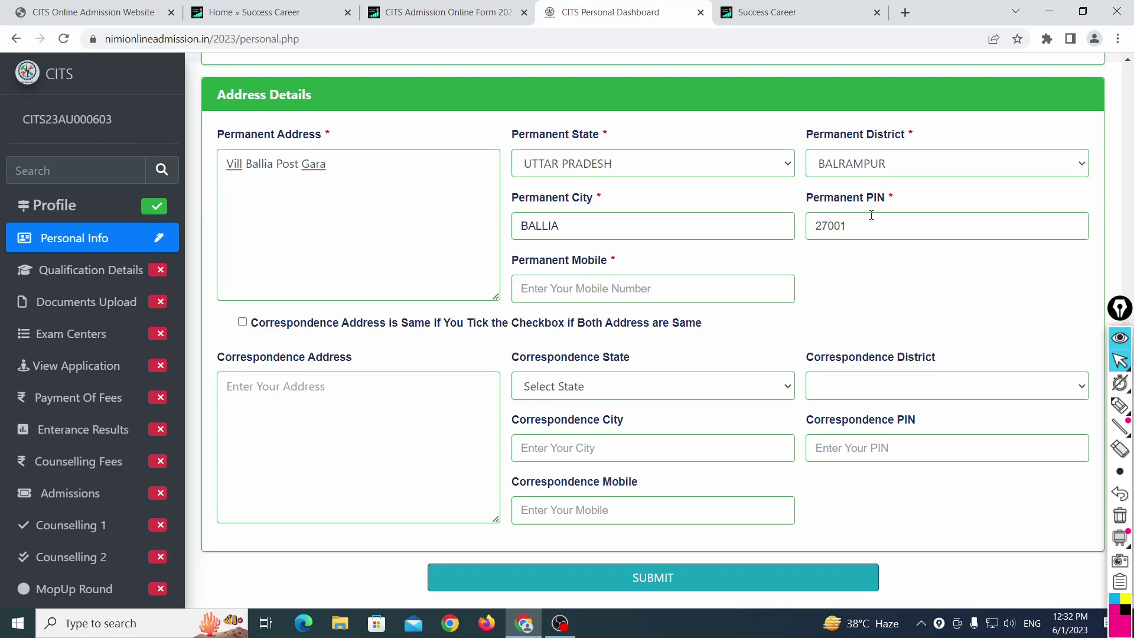
{"action": "key", "text": "BackSpace"}
{"action": "key", "text": "BackSpace"}
{"action": "key", "text": "BackSpace"}
{"action": "key", "text": "BackSpace"}
{"action": "key", "text": "BackSpace"}
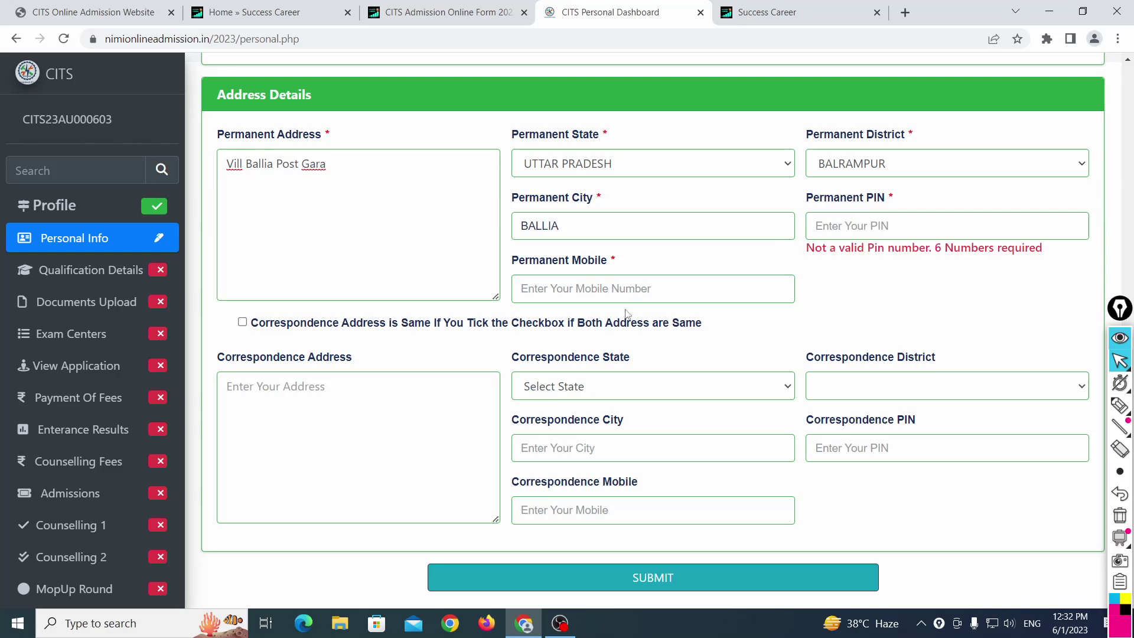
{"action": "type", "text": "277001"}
{"action": "left_click", "coordinate": [745, 287]}
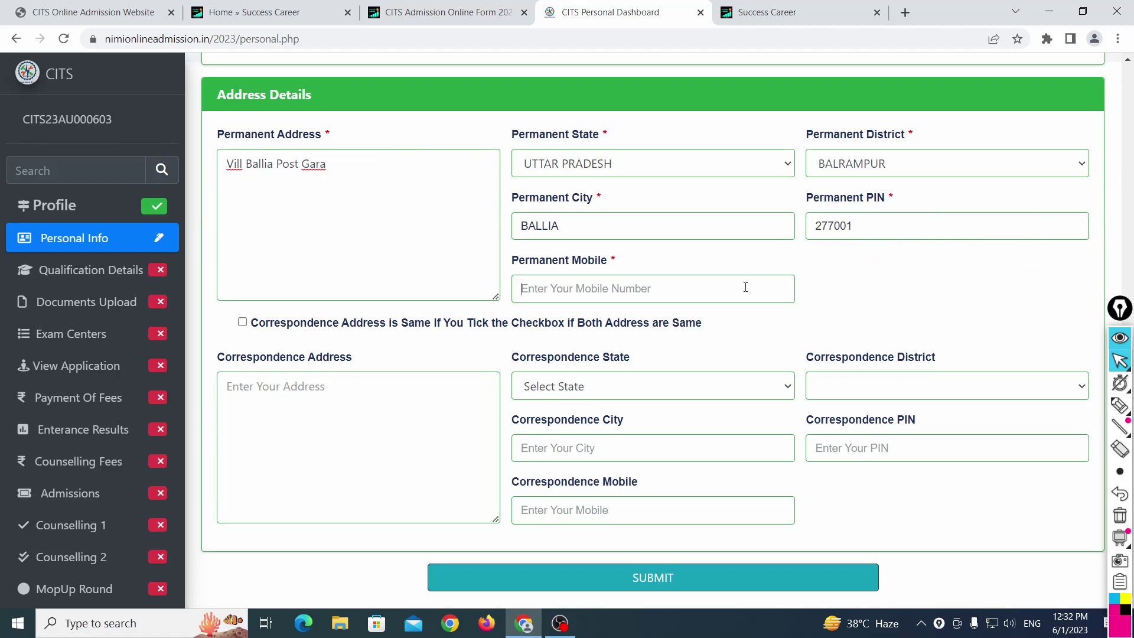
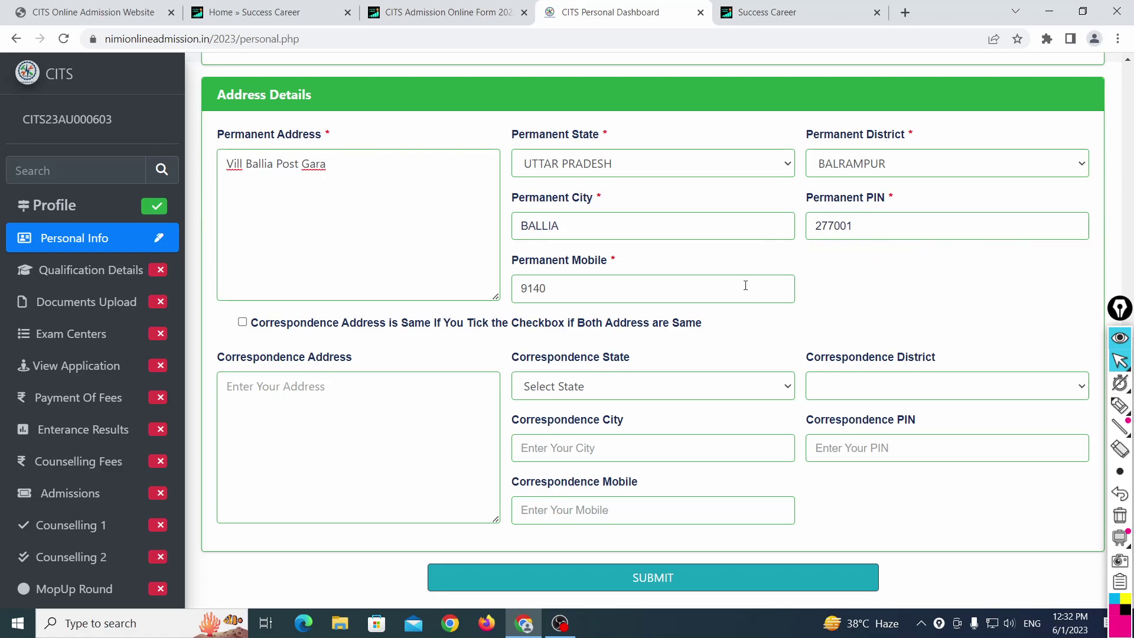
Step: Mark the correspondence address as same as permanent and submit the personal details
{"action": "left_click", "coordinate": [242, 322]}
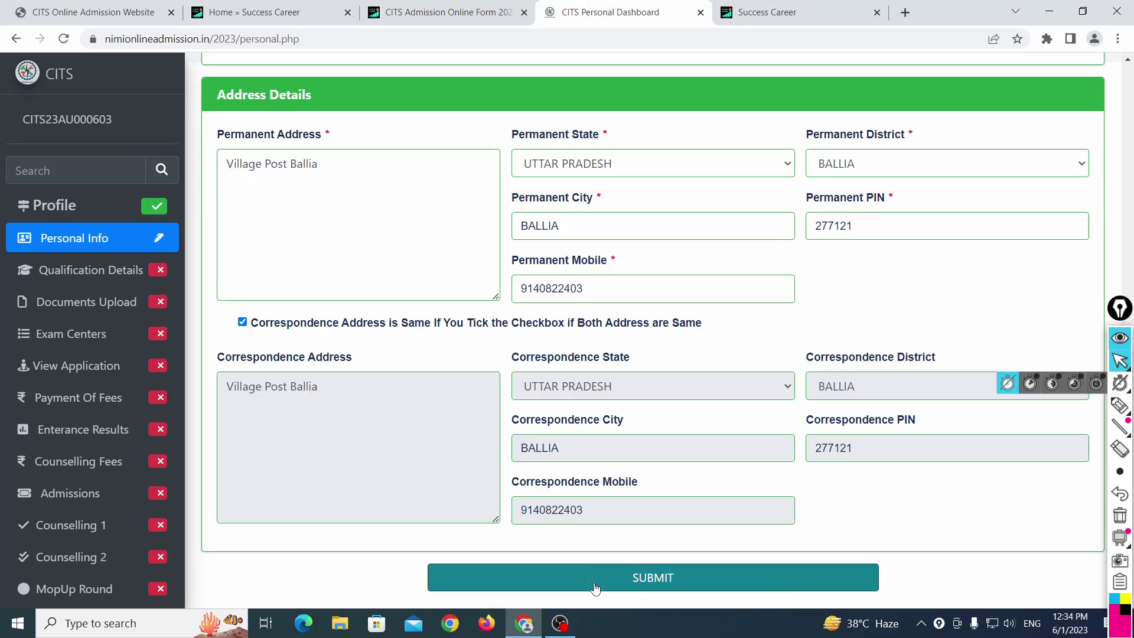
{"action": "left_click", "coordinate": [595, 581]}
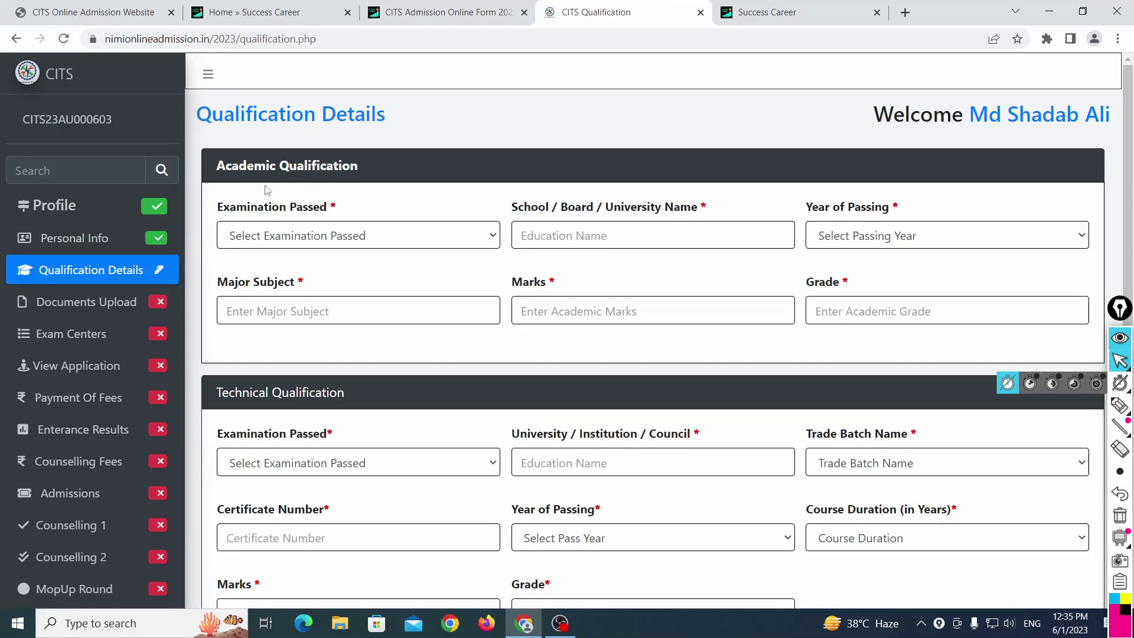
Step: Set the academic examination passed to 10th with board UP BOARD
{"action": "left_click_drag", "start_coordinate": [275, 167], "coordinate": [328, 171]}
{"action": "left_click", "coordinate": [322, 236]}
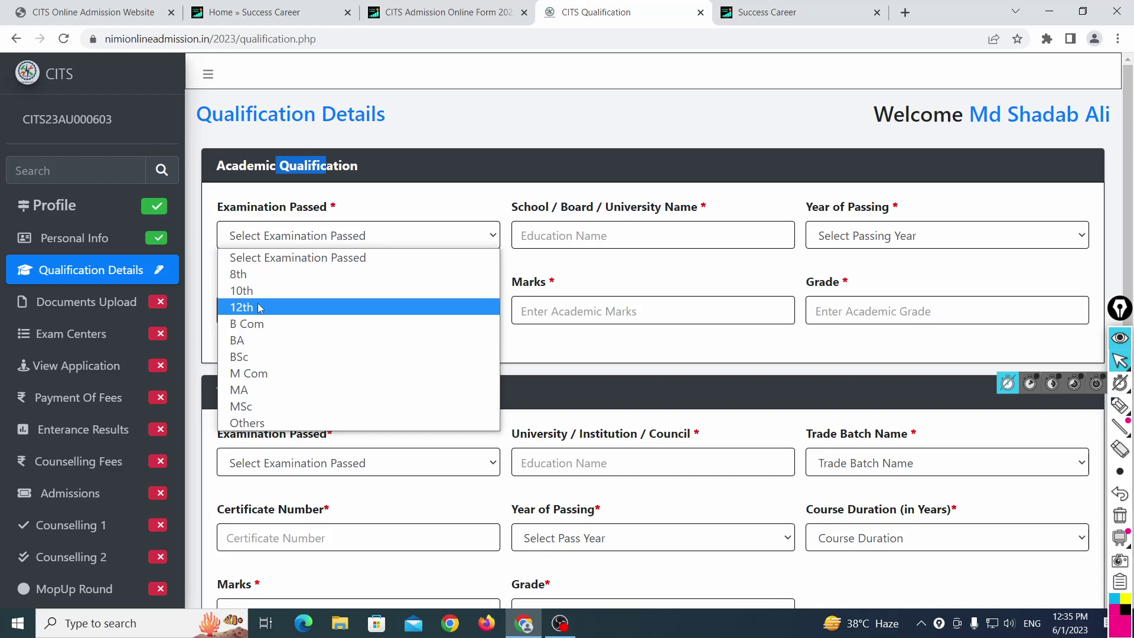
{"action": "left_click", "coordinate": [307, 290]}
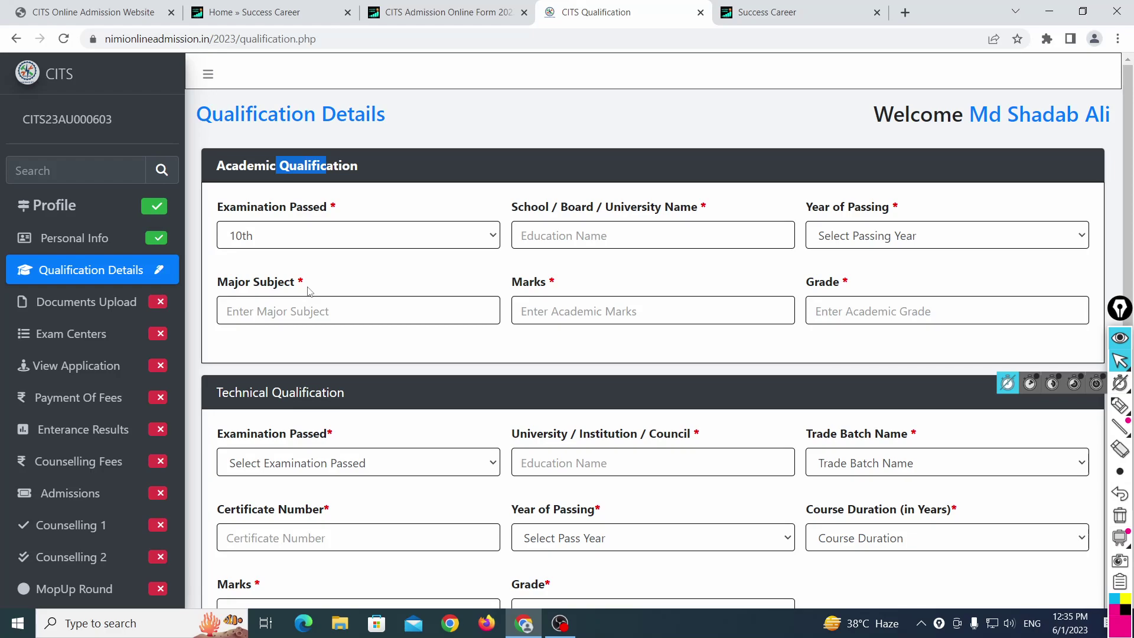
{"action": "left_click", "coordinate": [626, 231]}
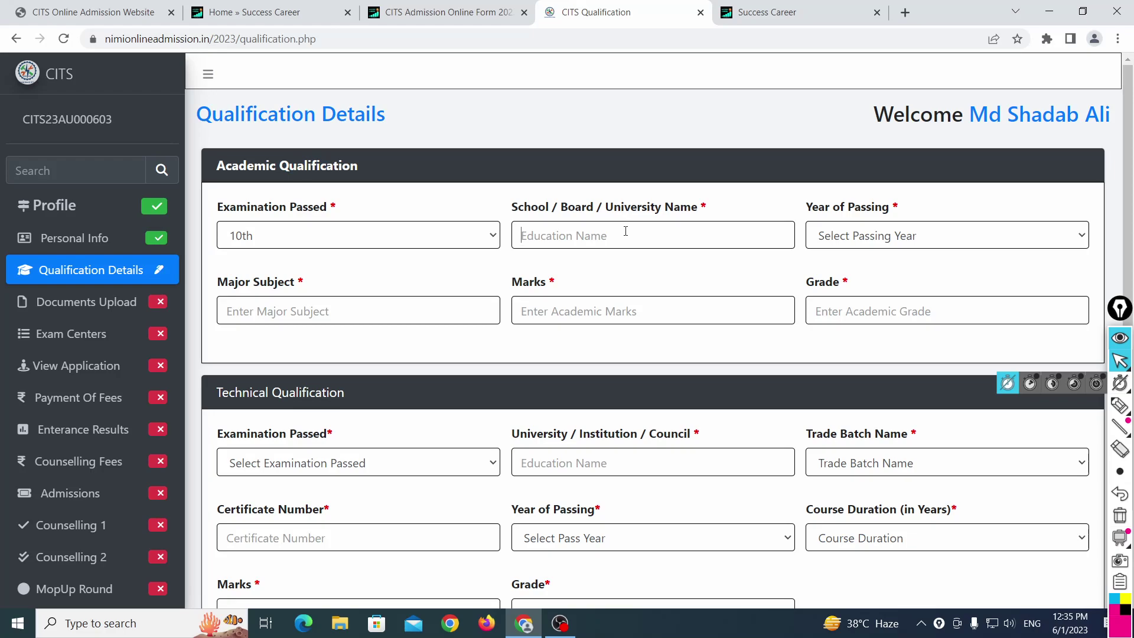
{"action": "left_click_drag", "start_coordinate": [562, 210], "coordinate": [594, 214]}
{"action": "left_click", "coordinate": [590, 243]}
{"action": "type", "text": "UP BOARD"}
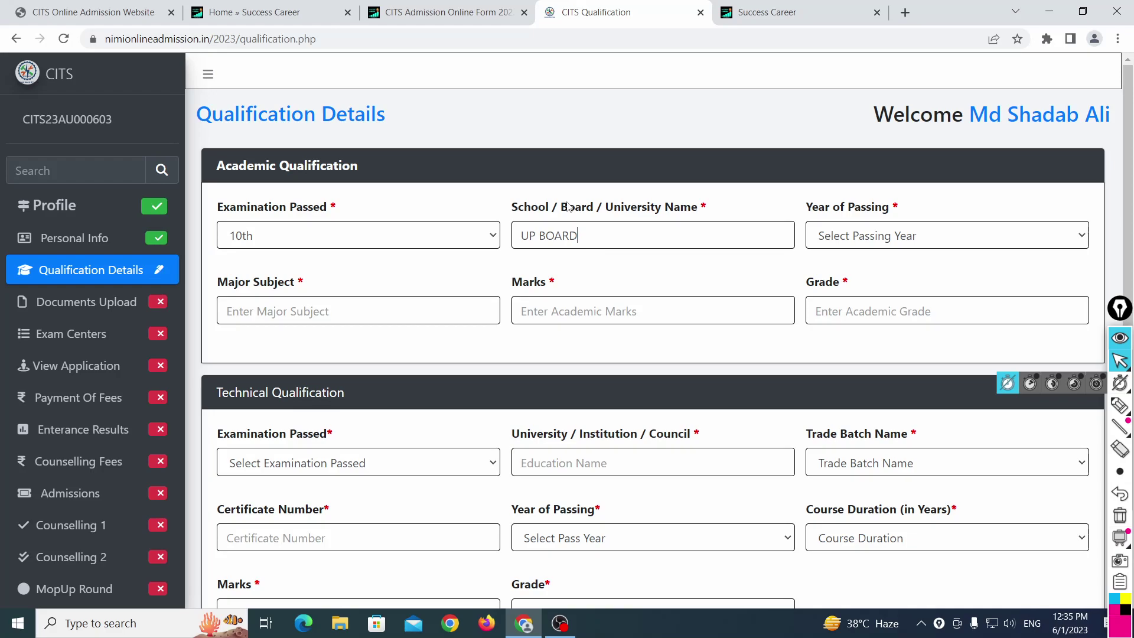
Step: Pick 2013 as passing year and enter subjects HINDI ENGLISH MATH SCIENCE SANSKRIT SST
{"action": "left_click", "coordinate": [905, 230]}
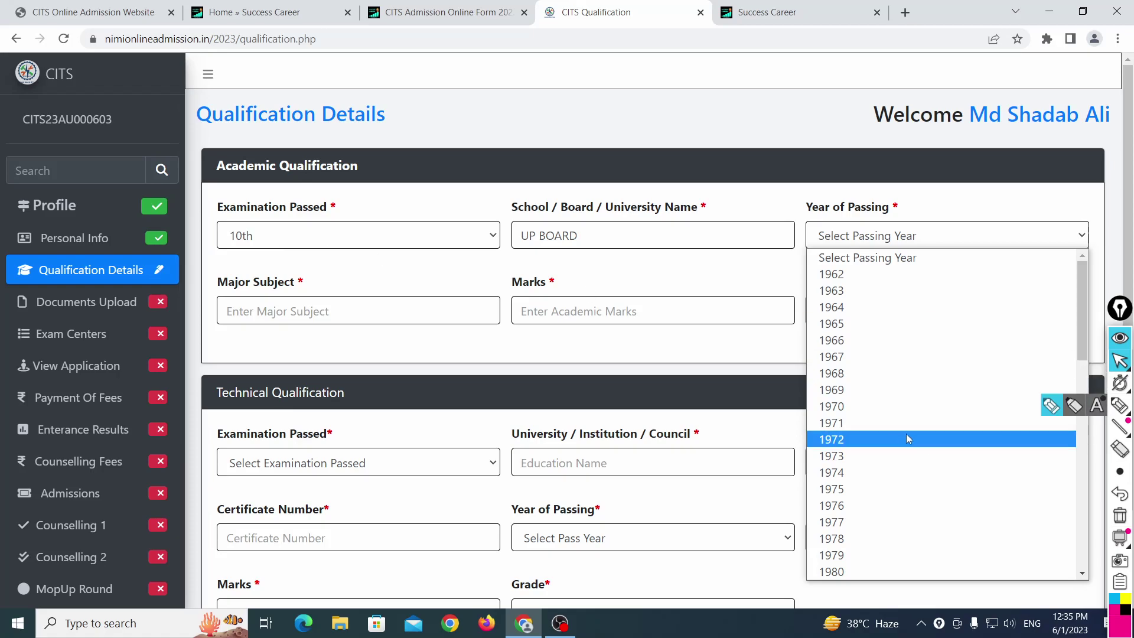
{"action": "scroll", "coordinate": [906, 440], "scroll_direction": "down", "scroll_amount": 6}
{"action": "scroll", "coordinate": [895, 471], "scroll_direction": "down", "scroll_amount": 5}
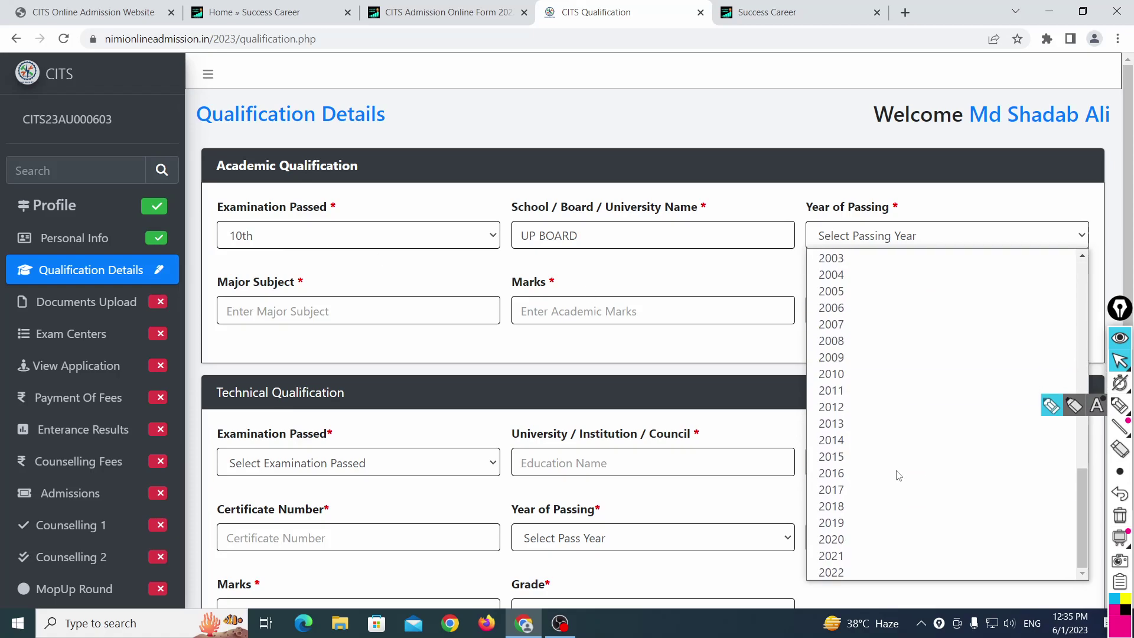
{"action": "left_click", "coordinate": [856, 423]}
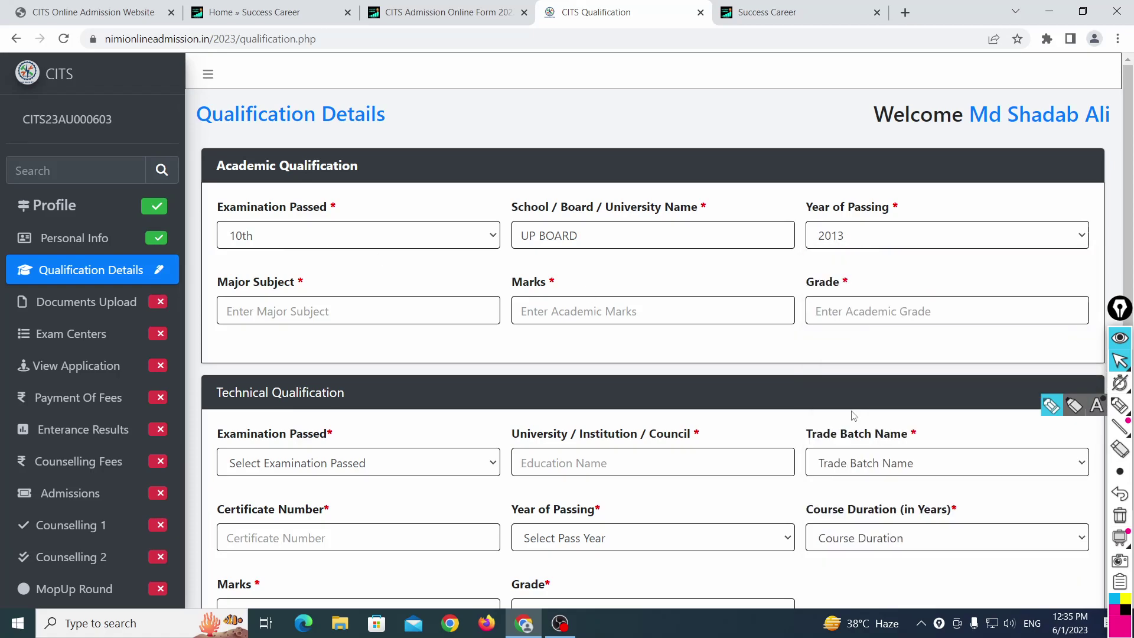
{"action": "left_click", "coordinate": [430, 320]}
{"action": "type", "text": "HINDI"}
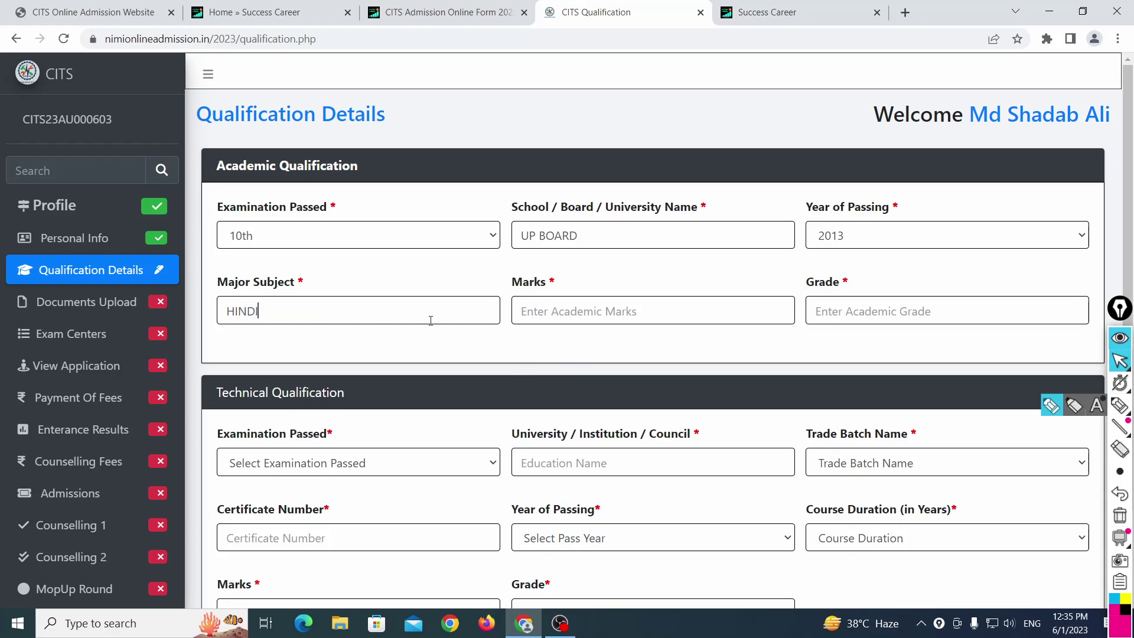
{"action": "type", "text": " ENH"}
{"action": "key", "text": "BackSpace"}
{"action": "type", "text": "GLISH MATH SCIENCE"}
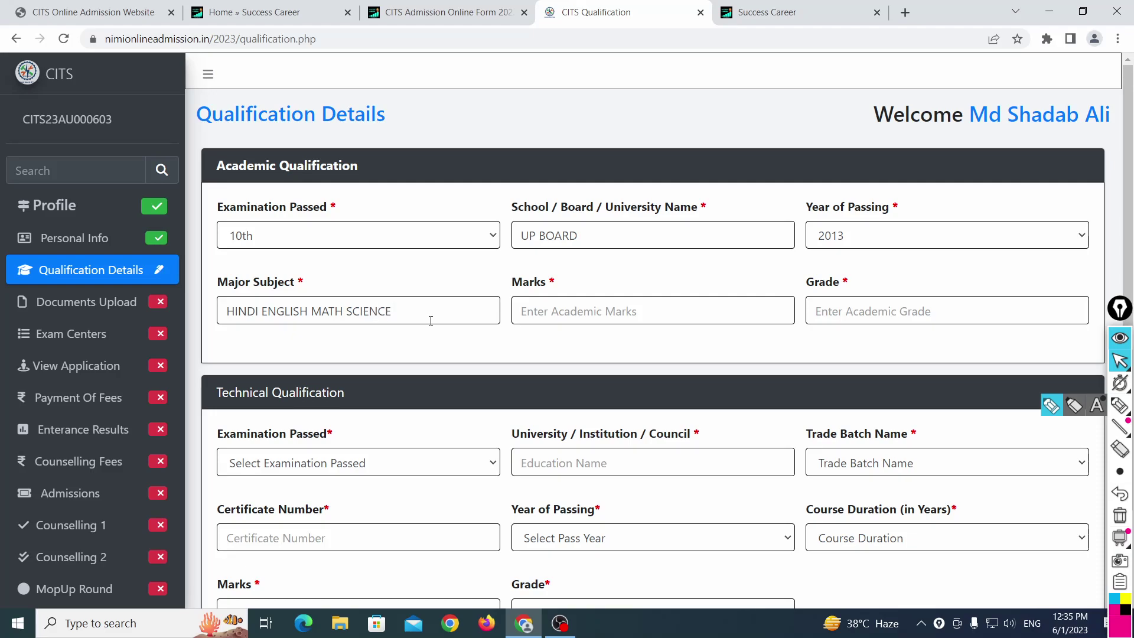
{"action": "type", "text": " SANSKRIT SST"}
Step: Enter marks 513 and grade A for the 10th qualification
{"action": "left_click", "coordinate": [529, 314]}
{"action": "left_click", "coordinate": [817, 319]}
{"action": "type", "text": "513"}
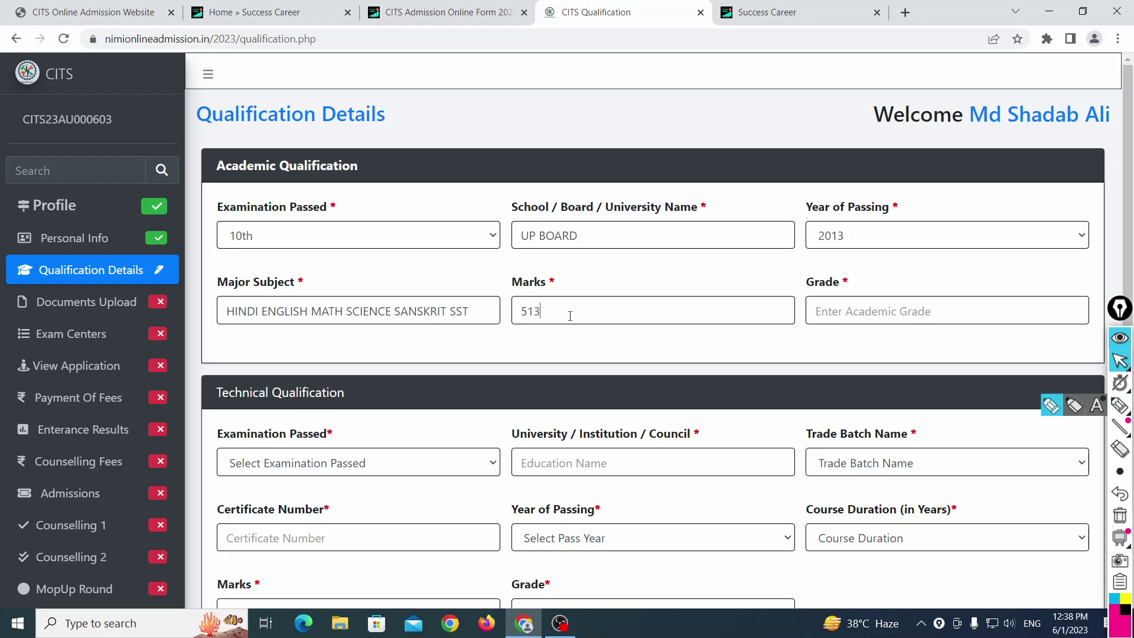
{"action": "key", "text": "BackSpace"}
{"action": "key", "text": "BackSpace"}
{"action": "key", "text": "BackSpace"}
{"action": "type", "text": "486"}
{"action": "type", "text": "A"}
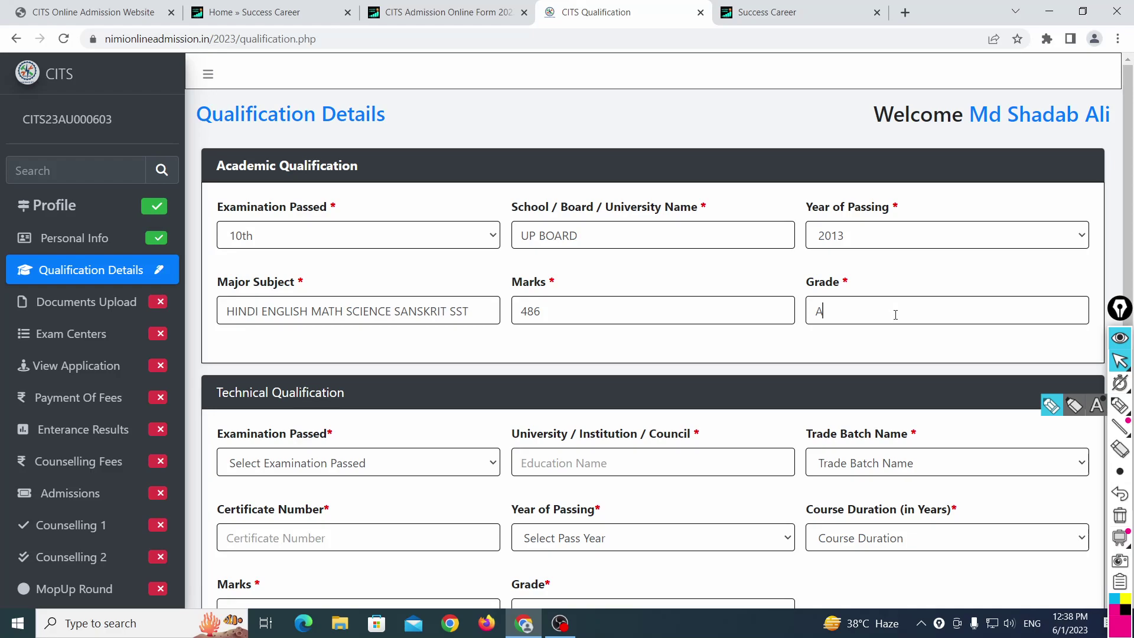
{"action": "left_click_drag", "start_coordinate": [670, 314], "coordinate": [491, 314]}
{"action": "type", "text": "513"}
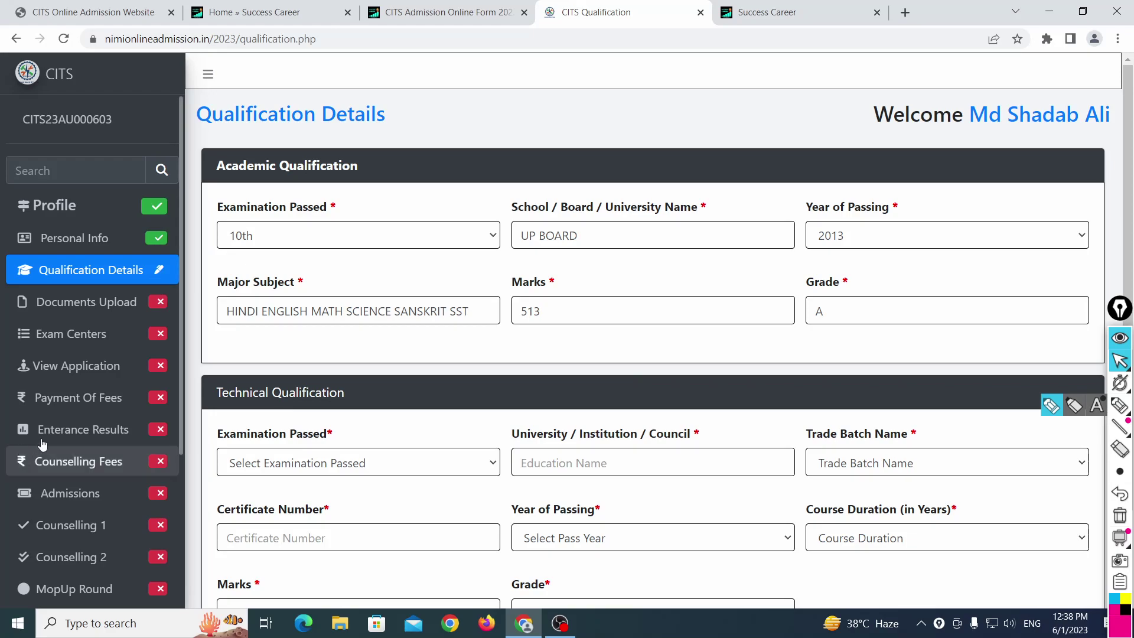
Step: Choose ITI as the technical examination passed
{"action": "scroll", "coordinate": [88, 390], "scroll_direction": "down", "scroll_amount": 2}
{"action": "scroll", "coordinate": [431, 354], "scroll_direction": "down", "scroll_amount": 2}
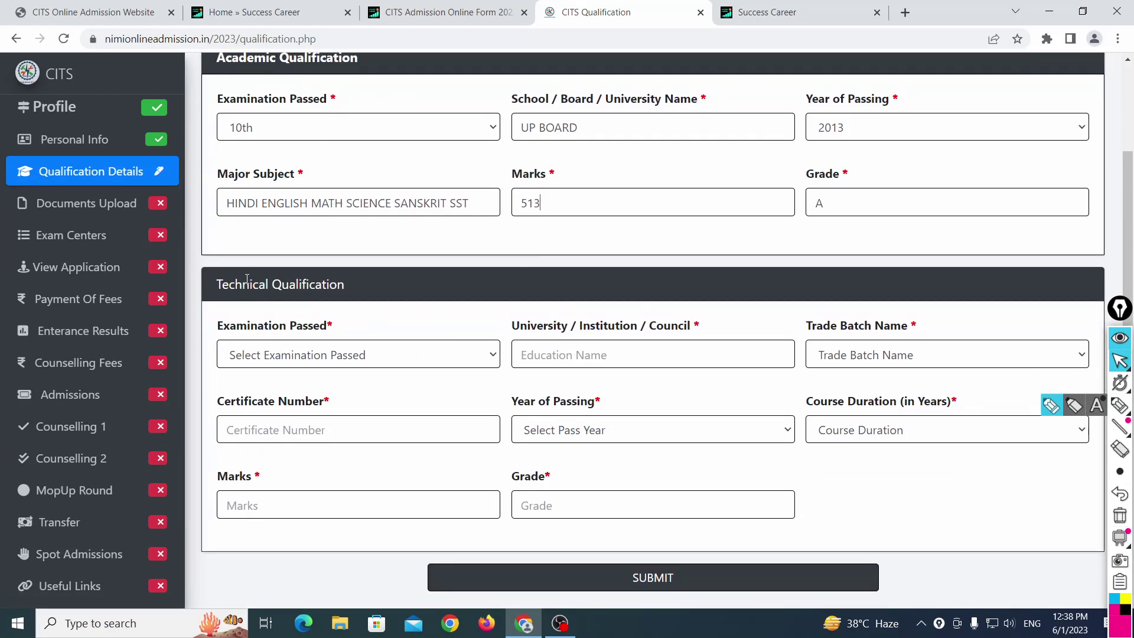
{"action": "left_click_drag", "start_coordinate": [250, 284], "coordinate": [428, 284]}
{"action": "left_click", "coordinate": [388, 364]}
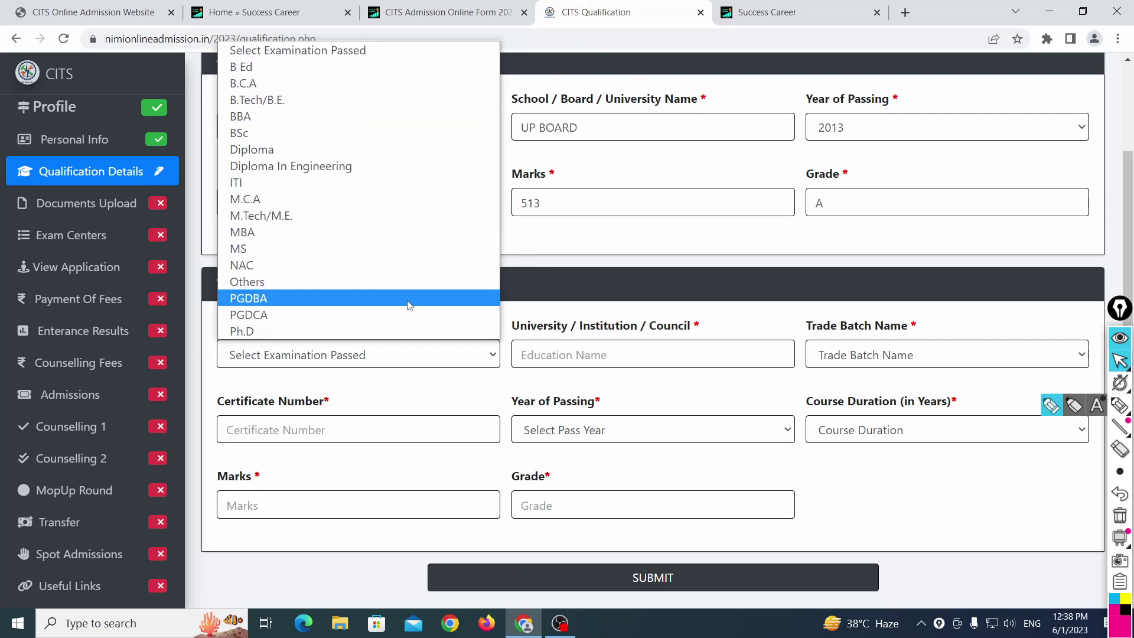
{"action": "left_click", "coordinate": [422, 181]}
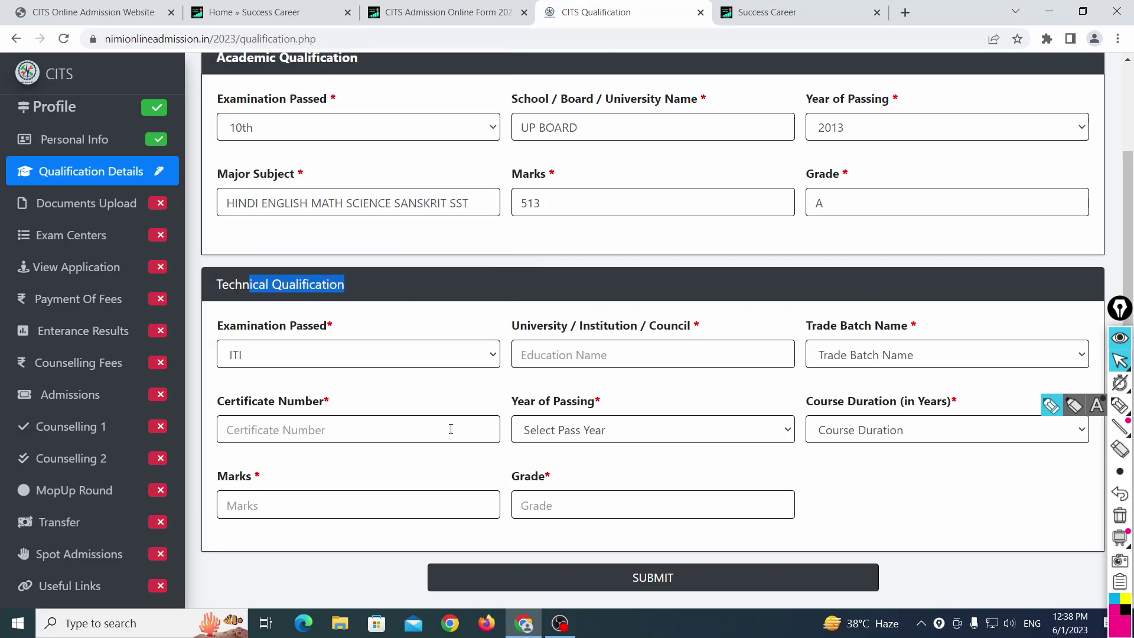
{"action": "left_click_drag", "start_coordinate": [269, 284], "coordinate": [376, 286]}
Step: Select Fitter as the technical qualification trade
{"action": "left_click", "coordinate": [665, 355]}
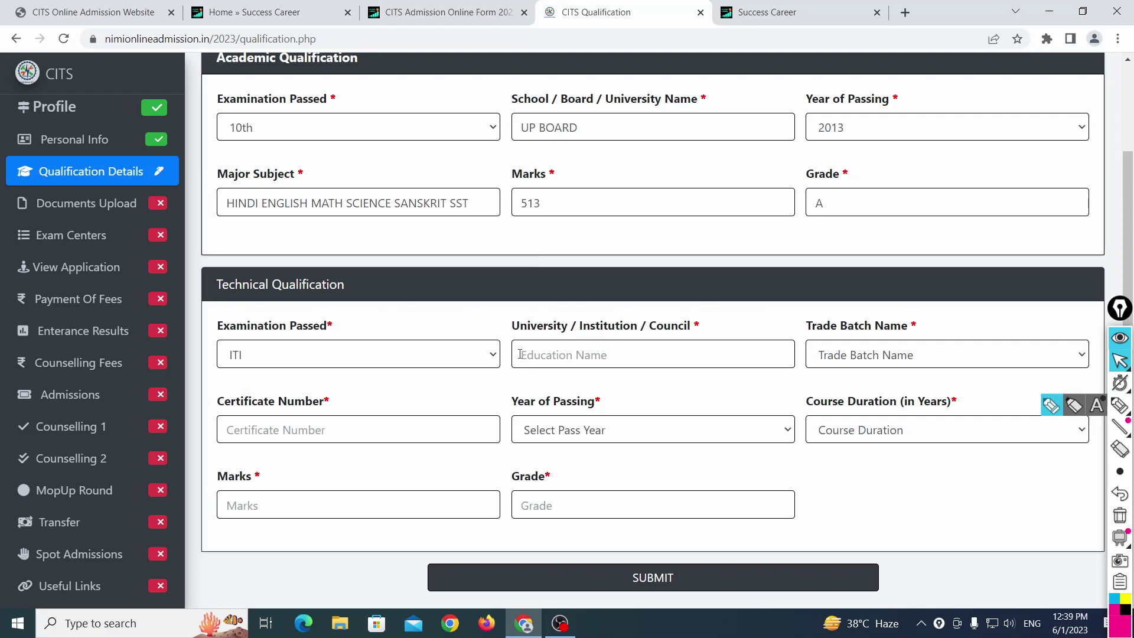
{"action": "left_click_drag", "start_coordinate": [596, 329], "coordinate": [652, 324]}
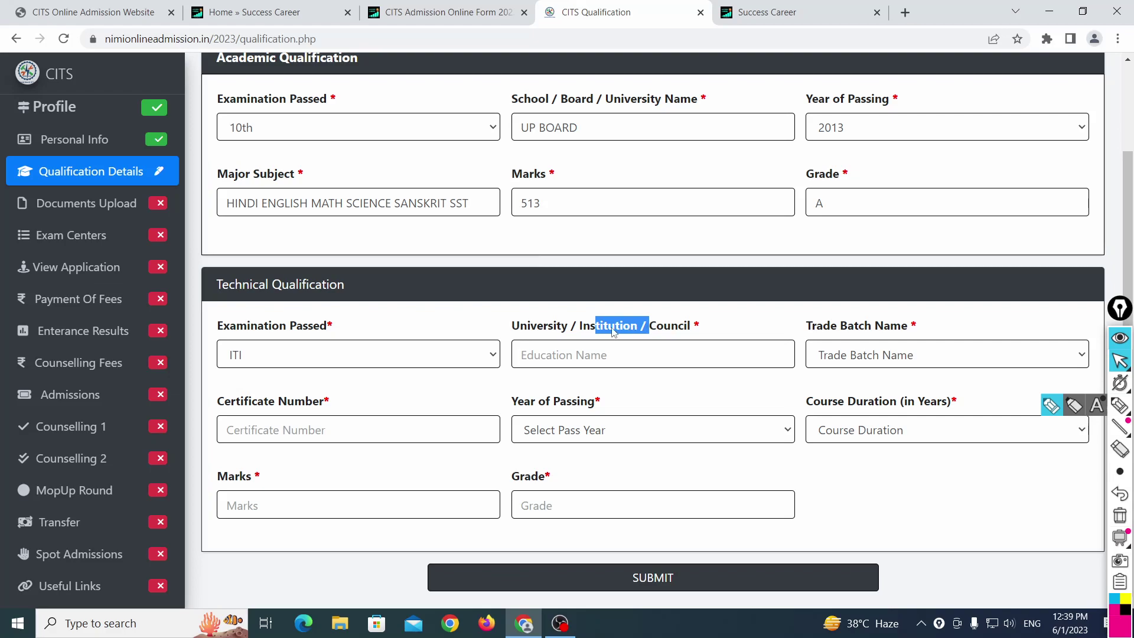
{"action": "left_click", "coordinate": [598, 328]}
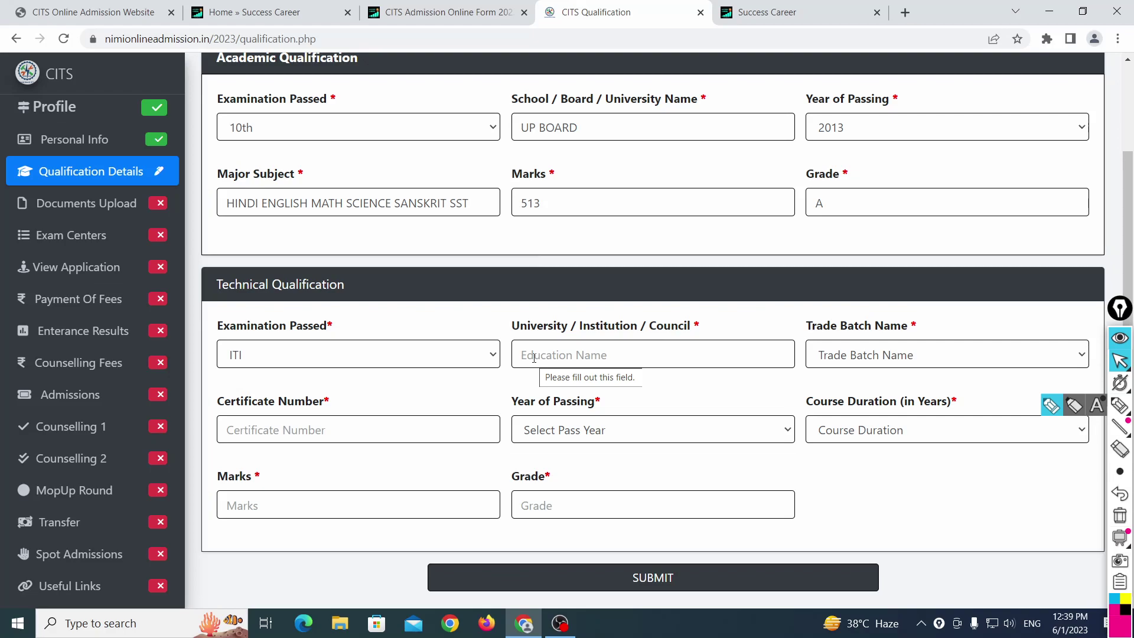
{"action": "left_click", "coordinate": [533, 358]}
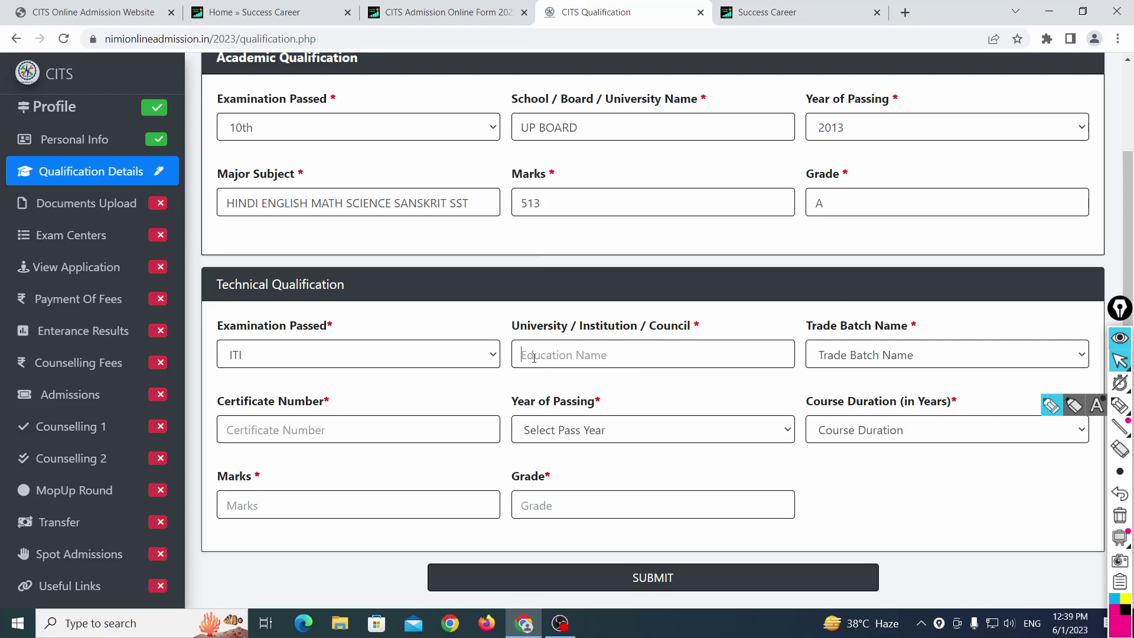
{"action": "left_click", "coordinate": [898, 354]}
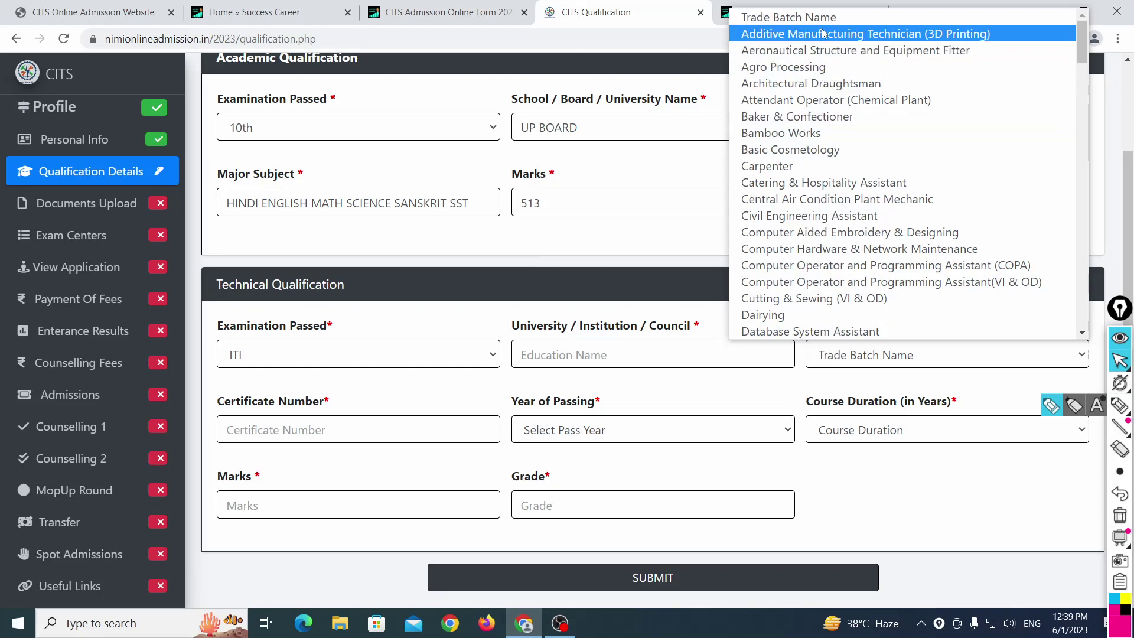
{"action": "scroll", "coordinate": [827, 101], "scroll_direction": "down", "scroll_amount": 5}
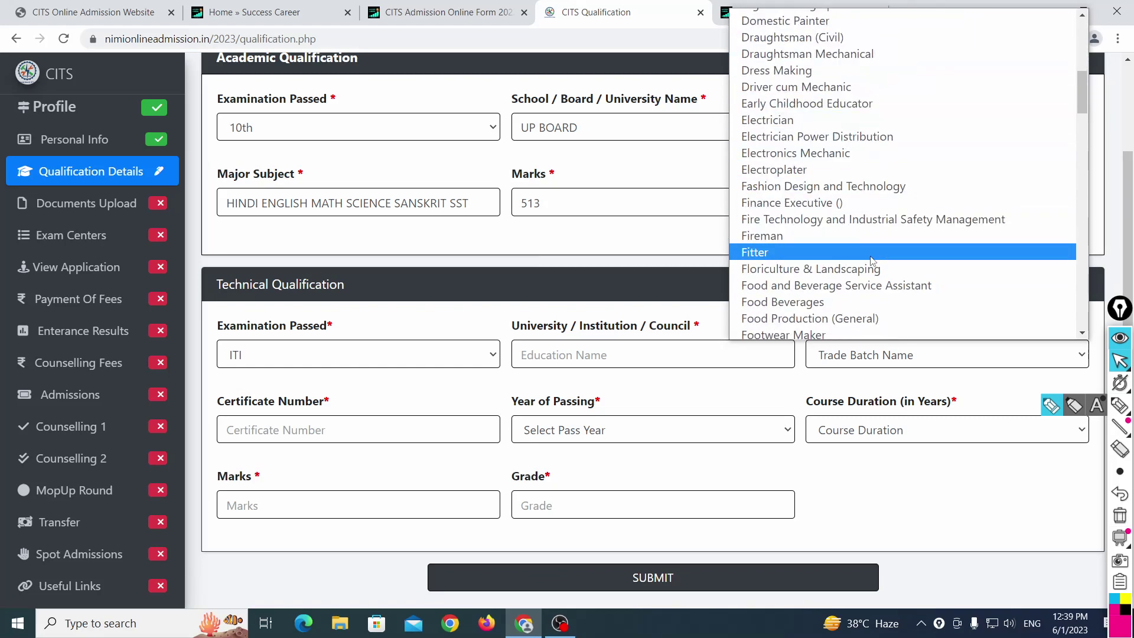
{"action": "left_click", "coordinate": [868, 253]}
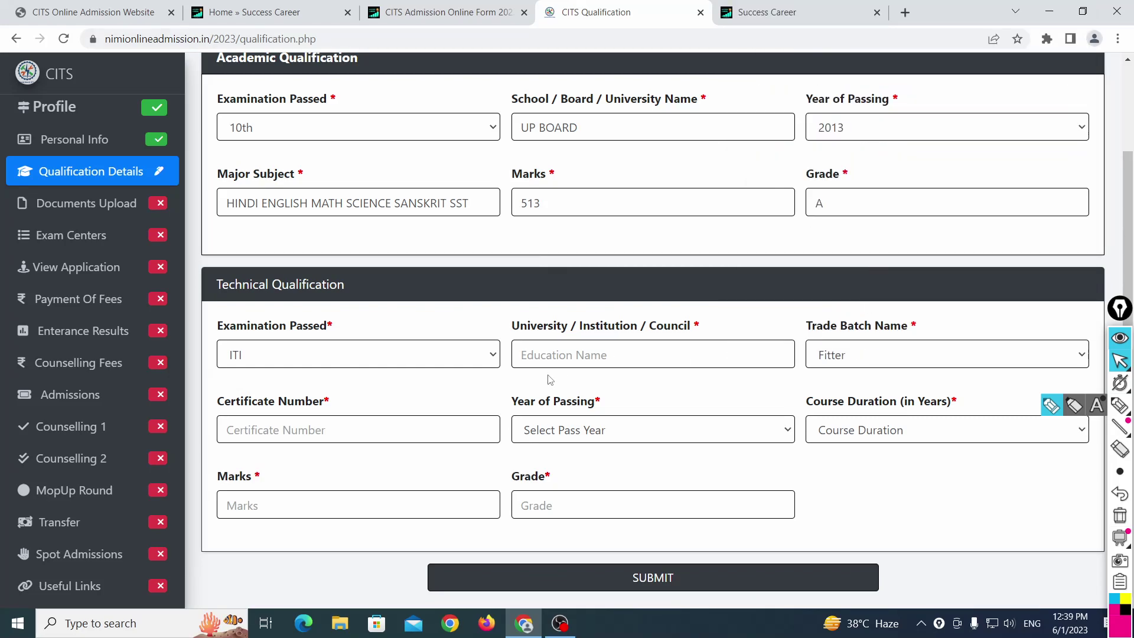
Step: Change the technical examination passed to Diploma In Engineering
{"action": "left_click", "coordinate": [385, 358]}
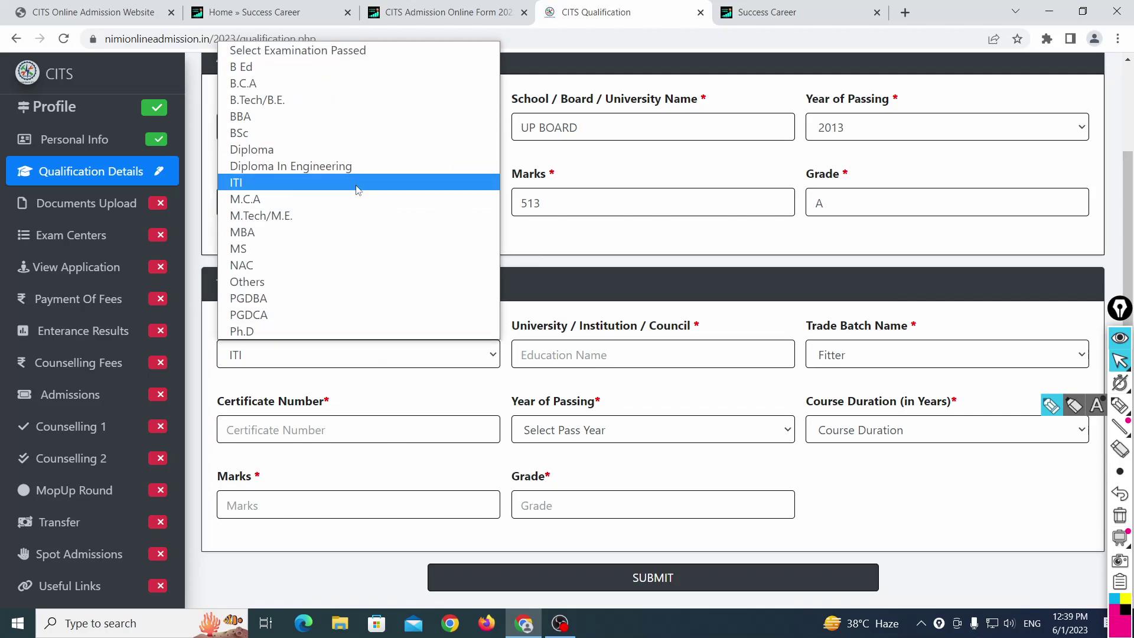
{"action": "left_click", "coordinate": [434, 410]}
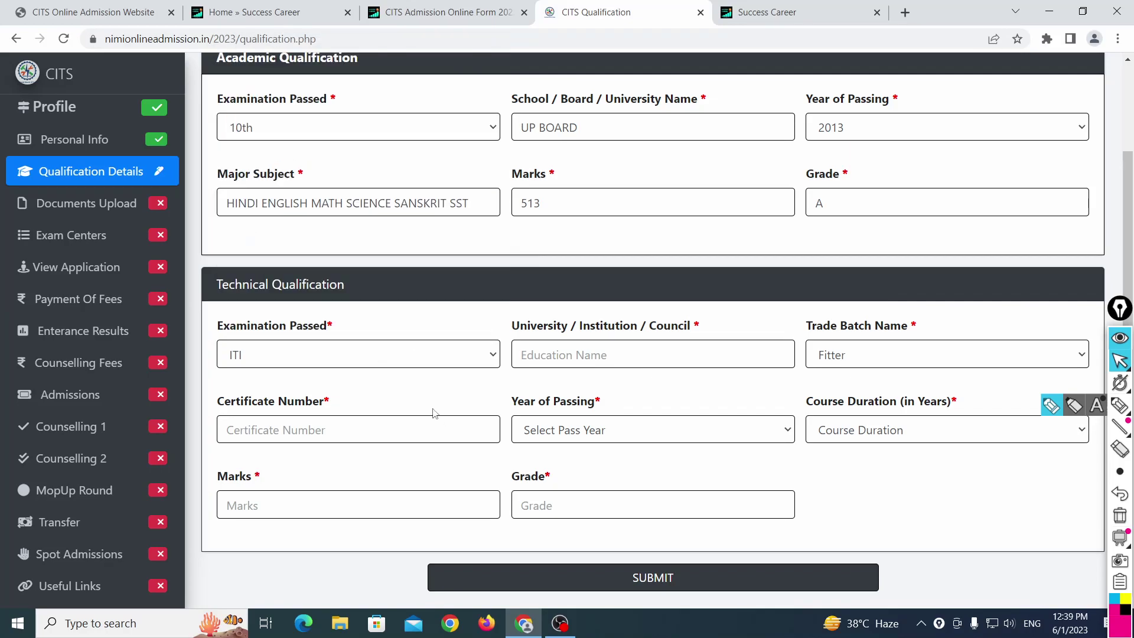
{"action": "left_click", "coordinate": [420, 363]}
{"action": "left_click", "coordinate": [395, 166]}
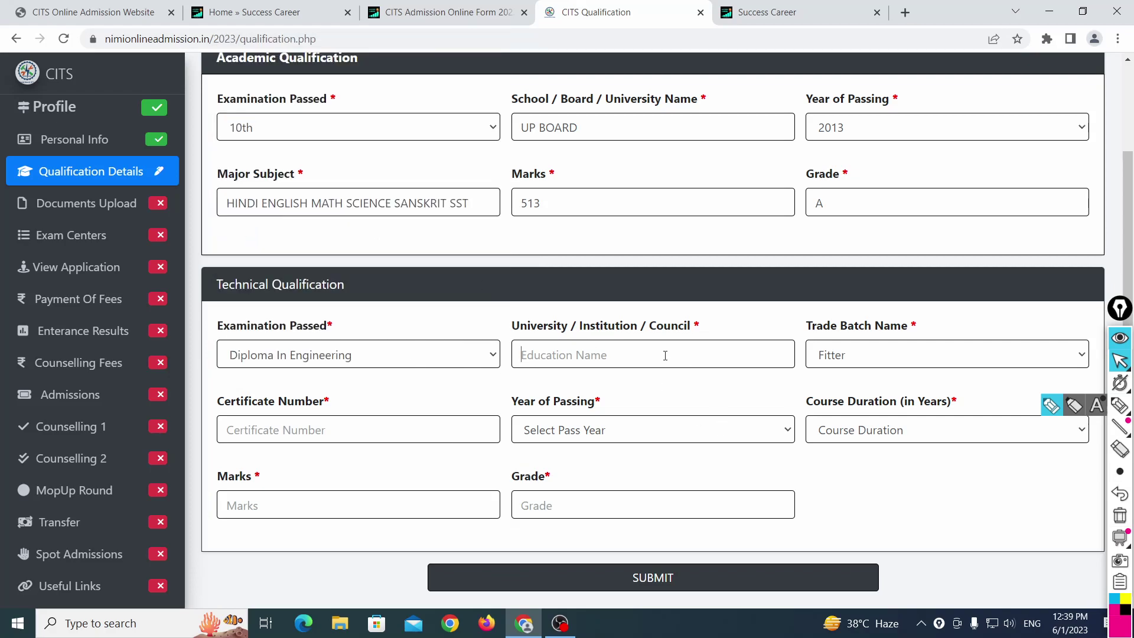
Step: Enter GOVT POLYTECHNIC KANPUR as the institution and review the trade list, keeping Fitter
{"action": "type", "text": "GOVT POLYTECHNIC"}
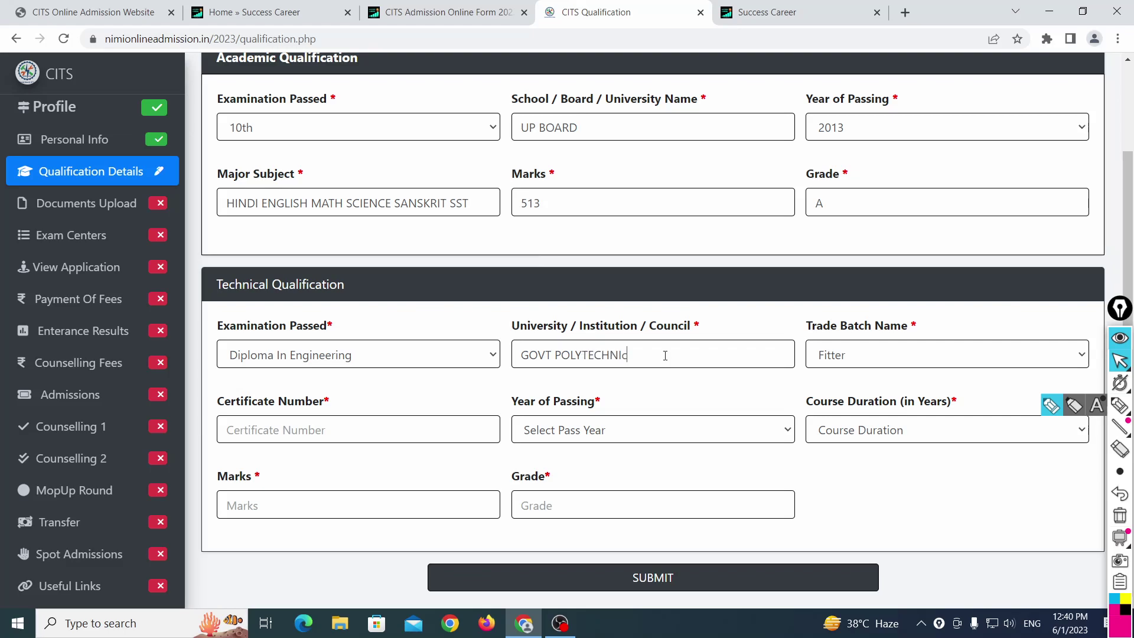
{"action": "type", "text": " KANPUR"}
{"action": "left_click", "coordinate": [940, 369]}
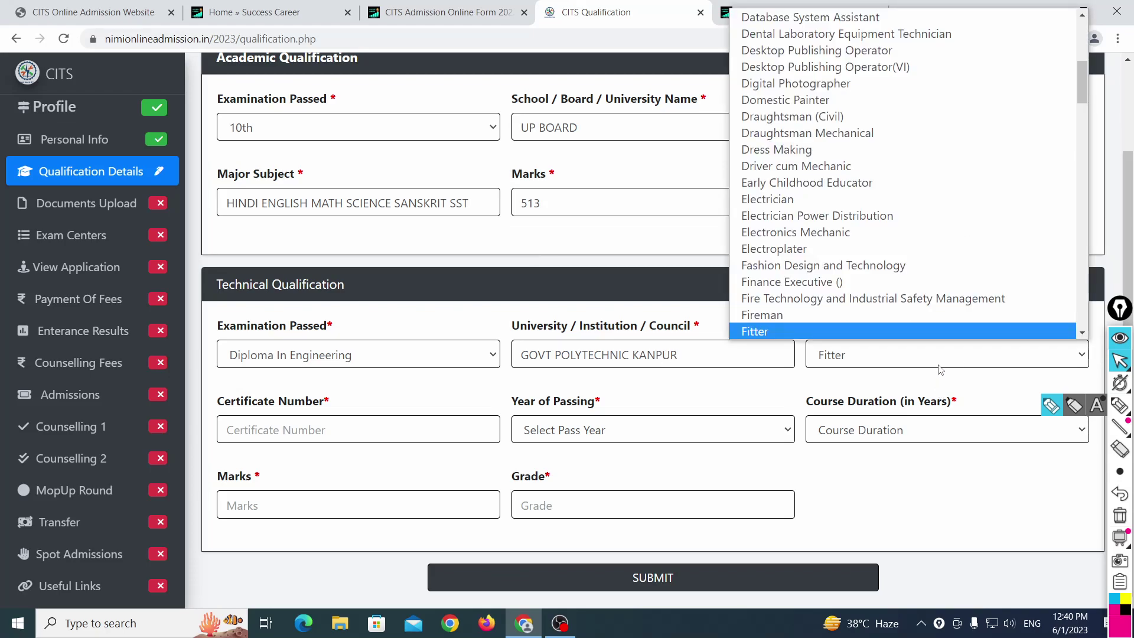
{"action": "scroll", "coordinate": [843, 124], "scroll_direction": "up", "scroll_amount": 5}
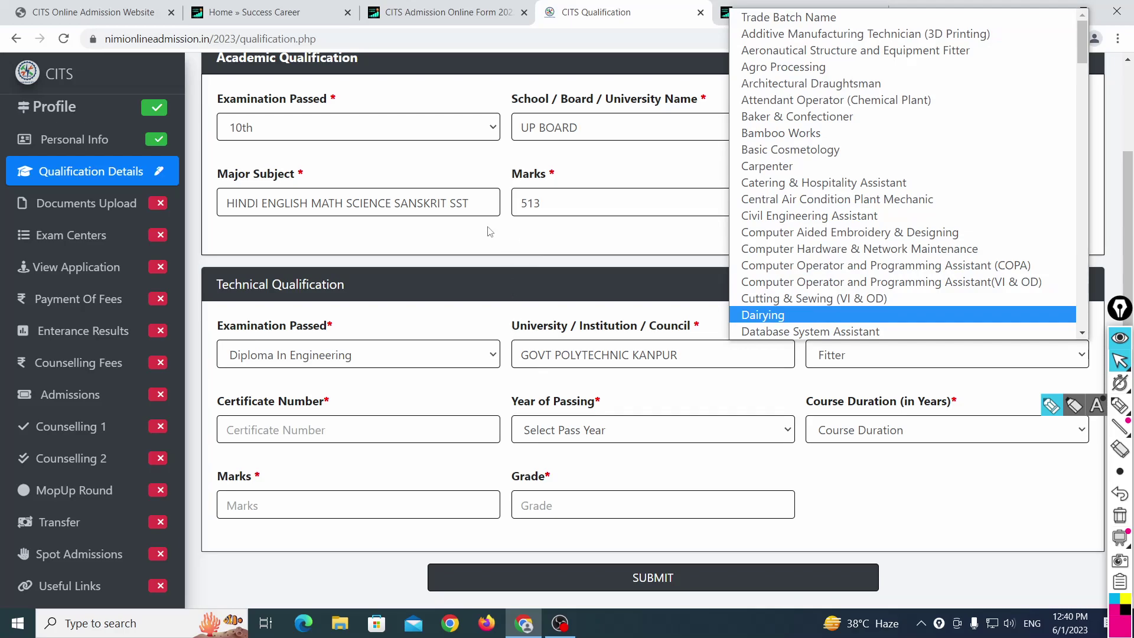
{"action": "left_click", "coordinate": [495, 248]}
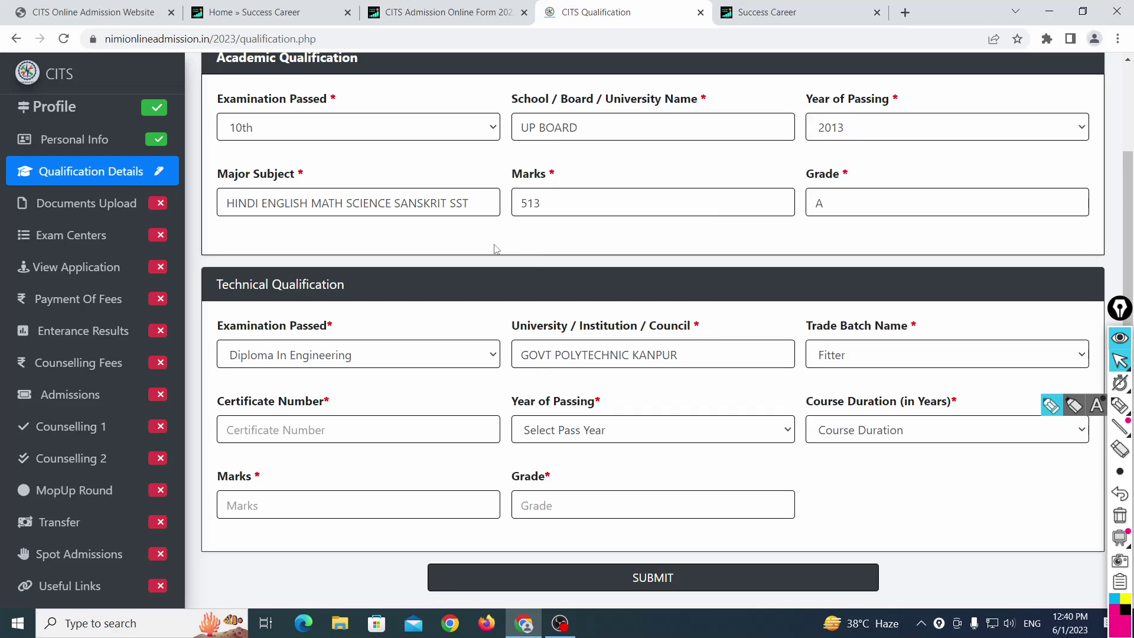
{"action": "left_click", "coordinate": [856, 353]}
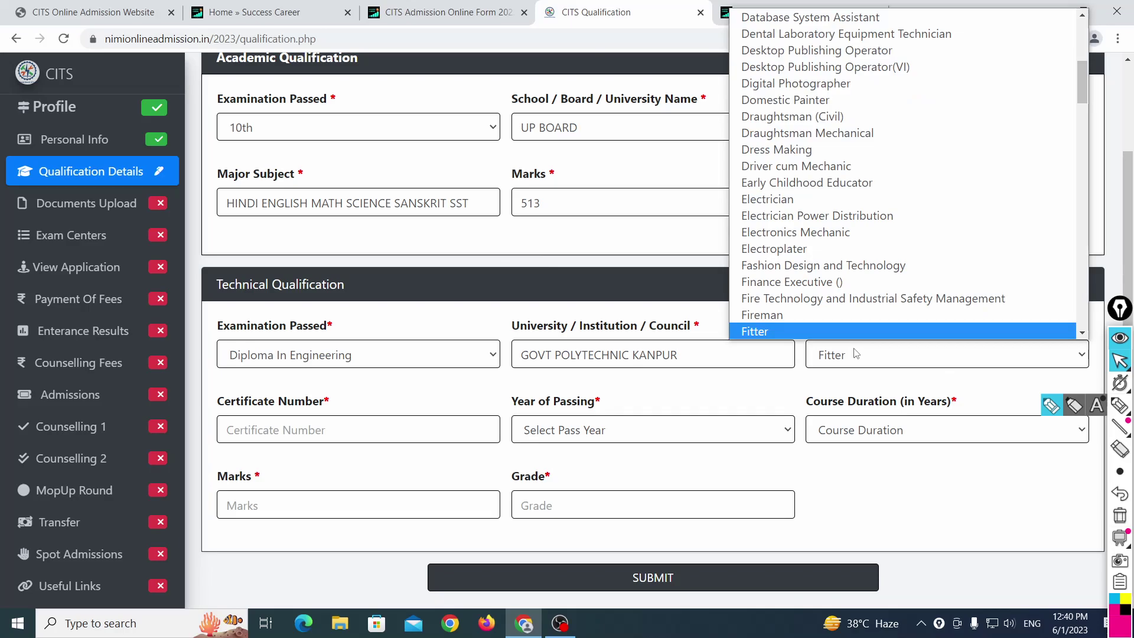
{"action": "scroll", "coordinate": [866, 92], "scroll_direction": "up", "scroll_amount": 5}
{"action": "scroll", "coordinate": [865, 96], "scroll_direction": "down", "scroll_amount": 20}
{"action": "scroll", "coordinate": [828, 230], "scroll_direction": "down", "scroll_amount": 15}
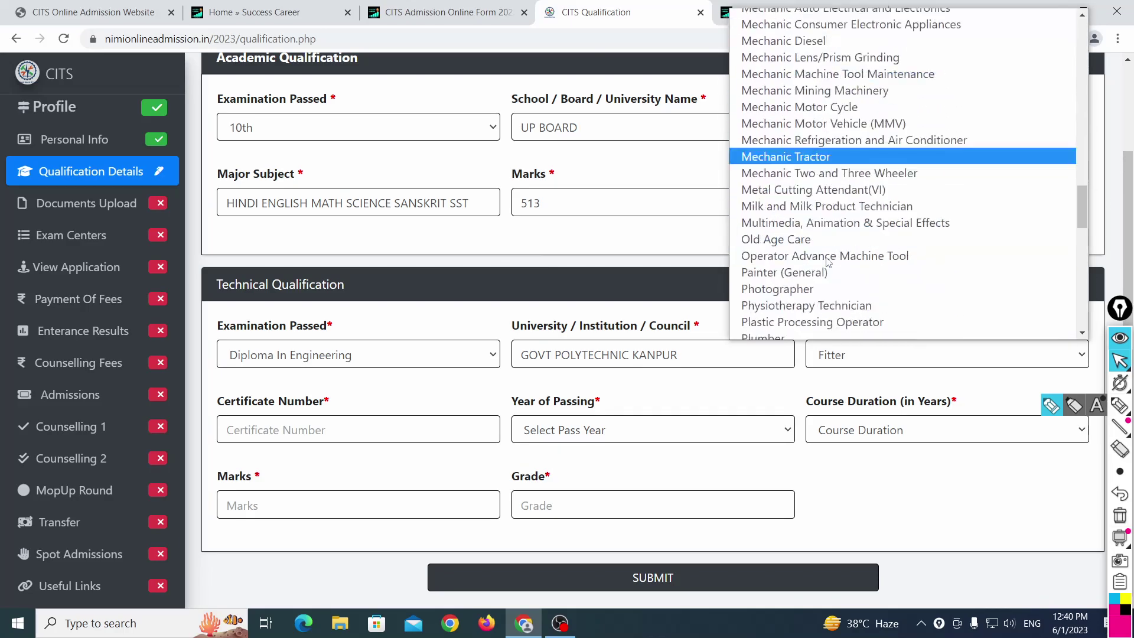
{"action": "scroll", "coordinate": [830, 106], "scroll_direction": "up", "scroll_amount": 20}
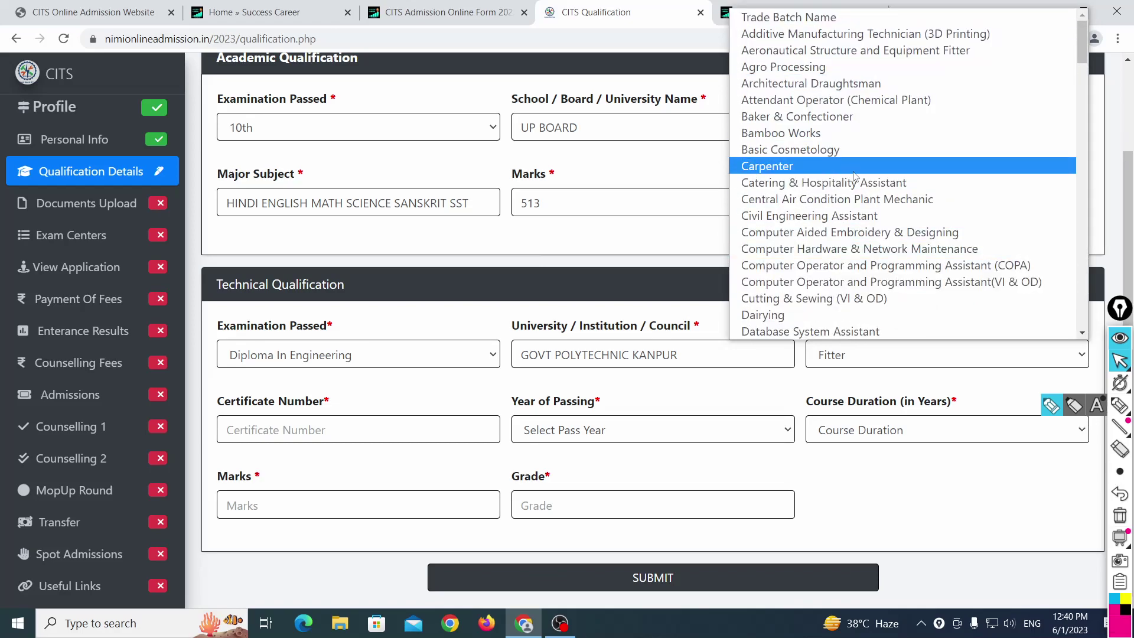
{"action": "scroll", "coordinate": [848, 265], "scroll_direction": "down", "scroll_amount": 4}
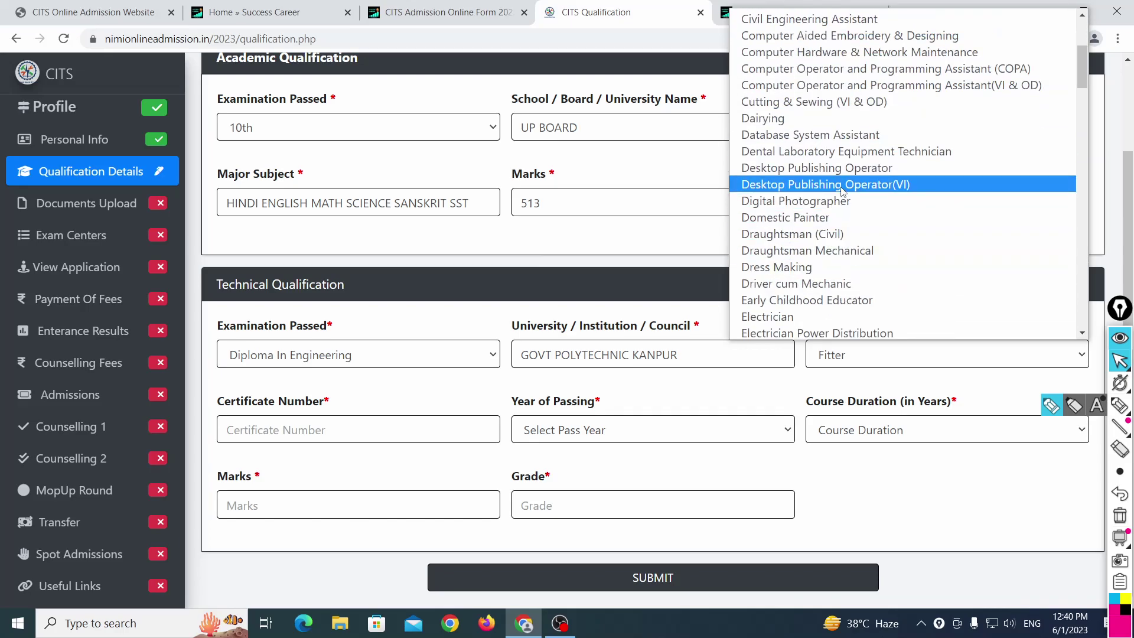
{"action": "scroll", "coordinate": [841, 188], "scroll_direction": "down", "scroll_amount": 7}
{"action": "scroll", "coordinate": [841, 296], "scroll_direction": "down", "scroll_amount": 4}
{"action": "scroll", "coordinate": [841, 300], "scroll_direction": "down", "scroll_amount": 18}
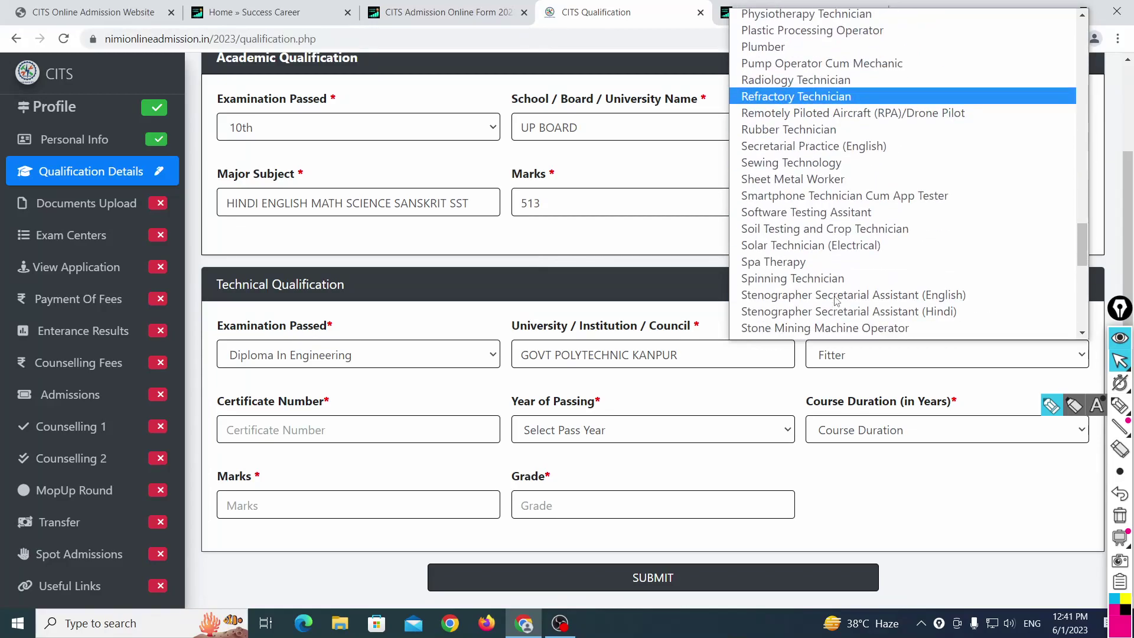
{"action": "scroll", "coordinate": [838, 260], "scroll_direction": "up", "scroll_amount": 20}
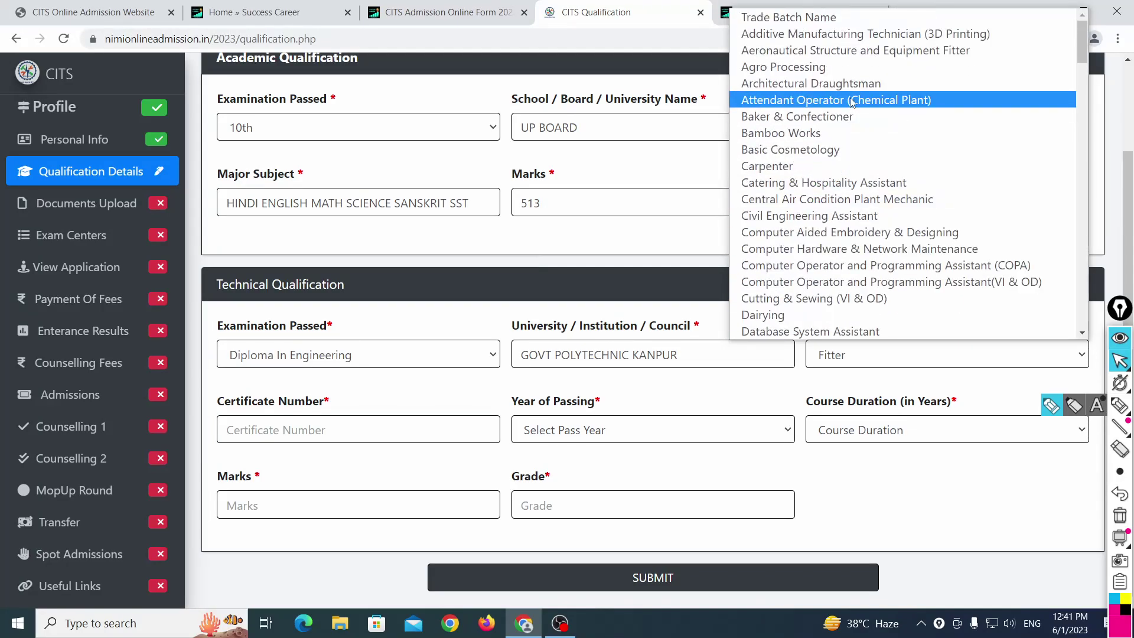
{"action": "scroll", "coordinate": [850, 153], "scroll_direction": "down", "scroll_amount": 20}
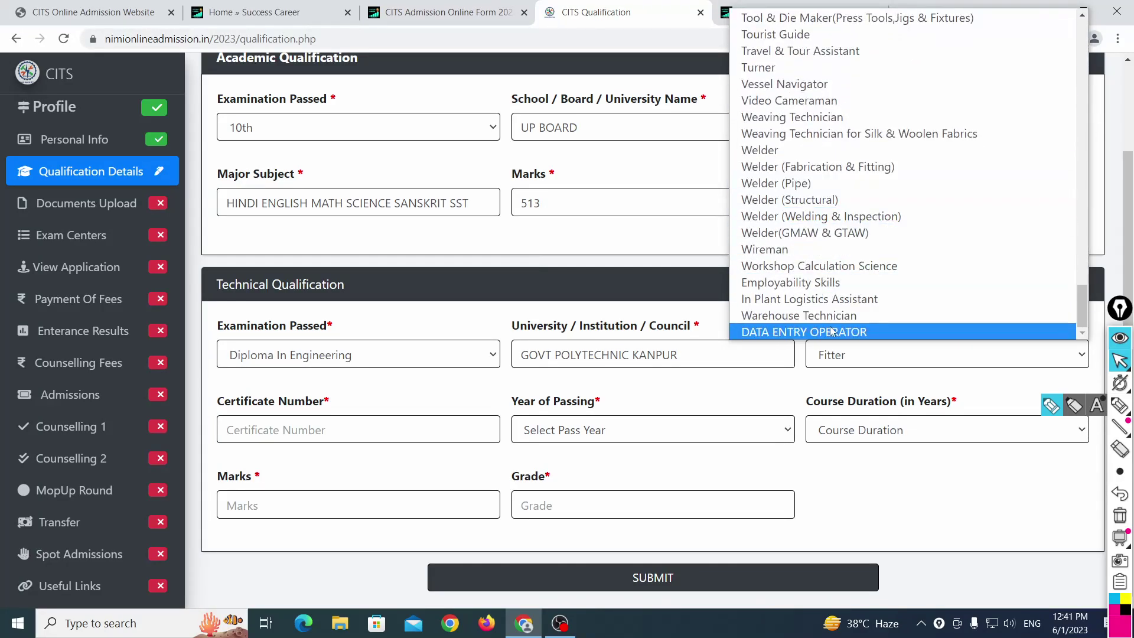
Step: Set the technical examination to ITI with institution GOVT ITI BALLIA, keeping Fitter as trade
{"action": "left_click", "coordinate": [318, 357]}
{"action": "left_click", "coordinate": [319, 353]}
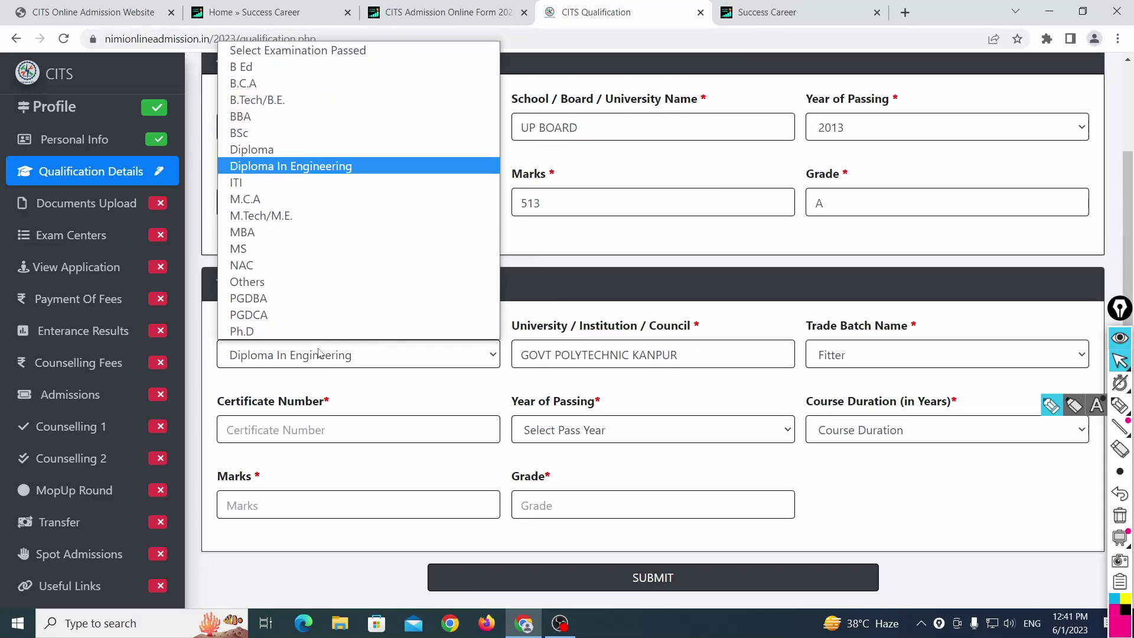
{"action": "left_click", "coordinate": [311, 182]}
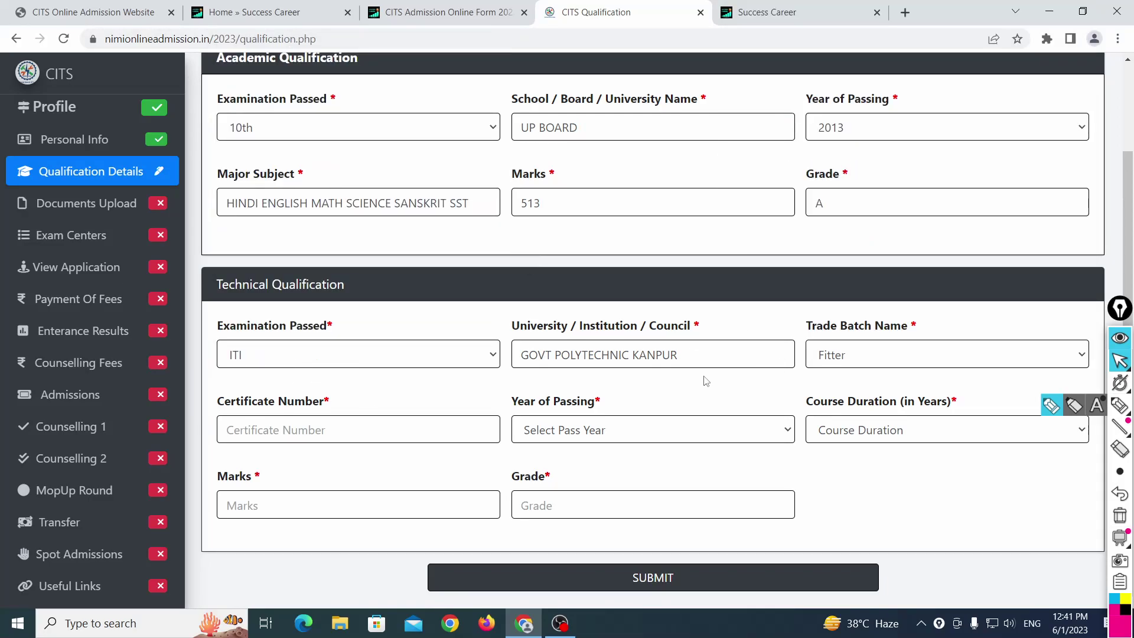
{"action": "left_click_drag", "start_coordinate": [710, 348], "coordinate": [489, 353]}
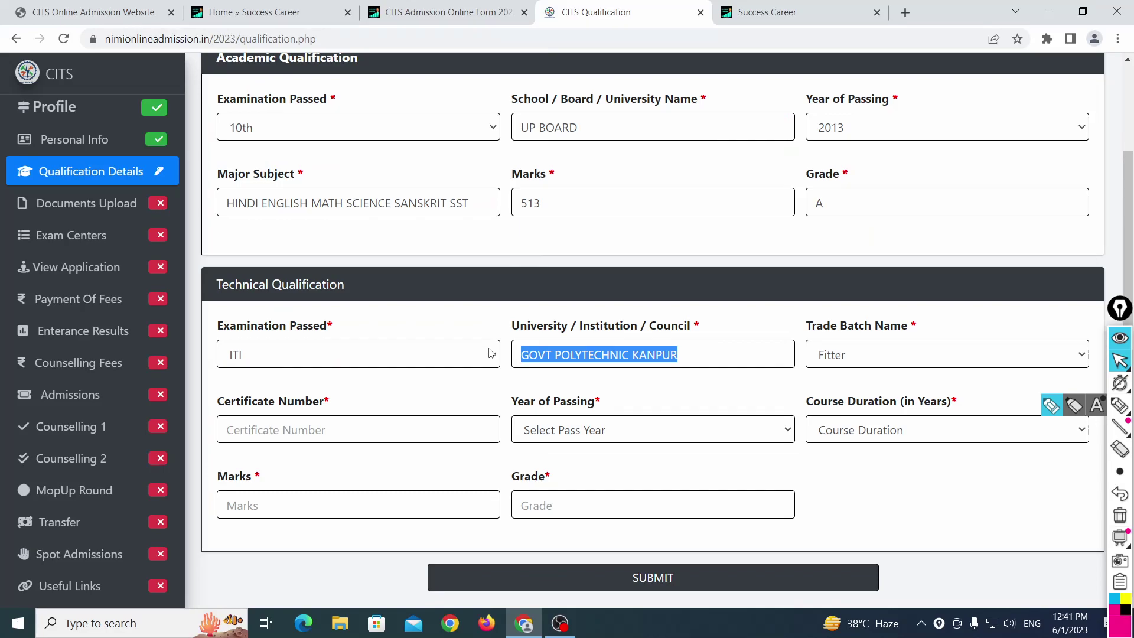
{"action": "type", "text": "GOV"}
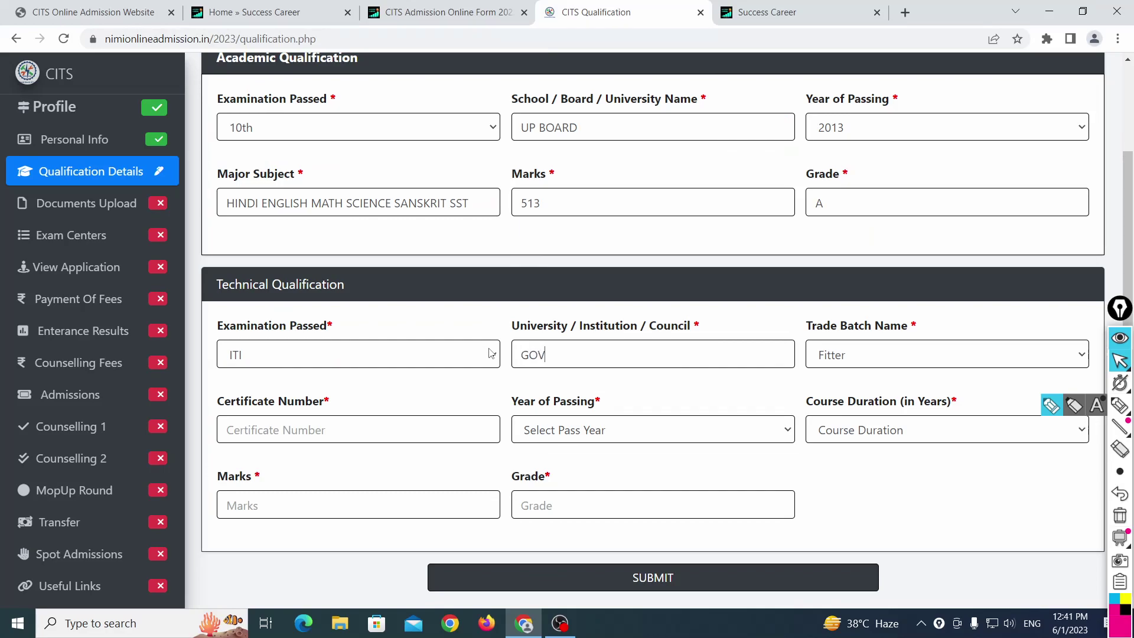
{"action": "type", "text": "T ITI BALLIA"}
{"action": "left_click", "coordinate": [872, 360]}
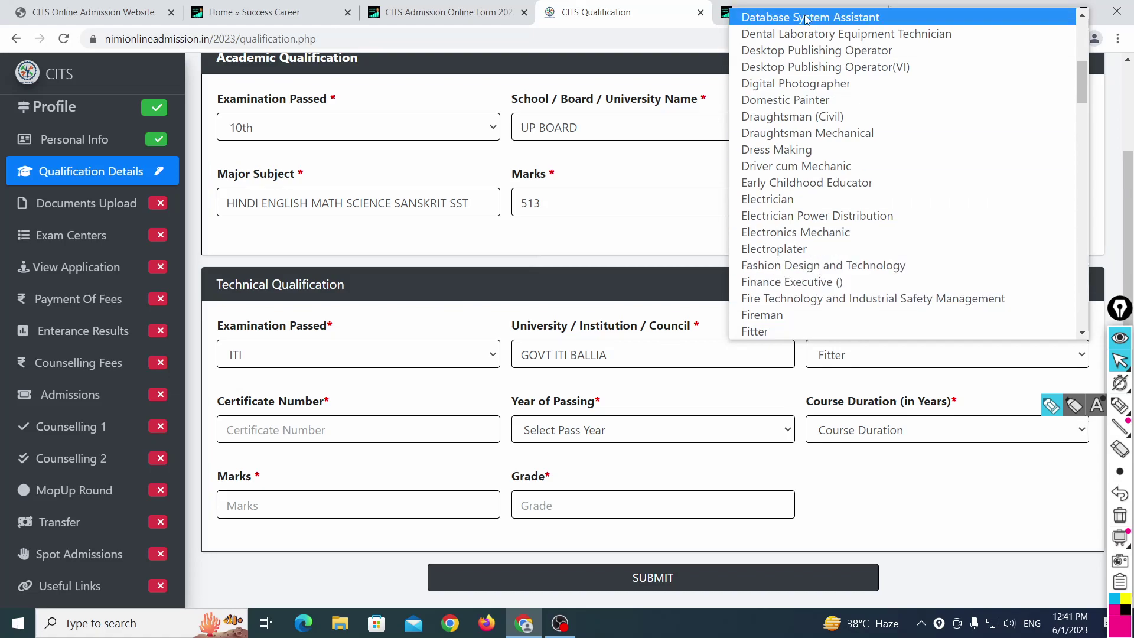
{"action": "left_click", "coordinate": [753, 331]}
Step: Enter the certificate number, passing year 2020 and course duration 2 years
{"action": "left_click", "coordinate": [305, 421]}
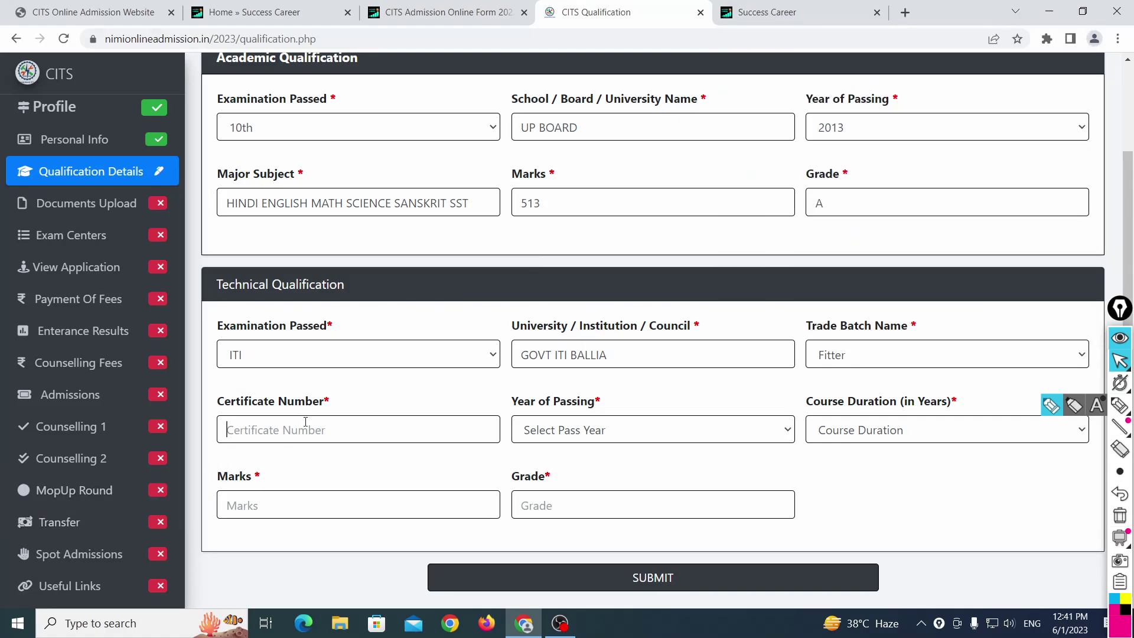
{"action": "left_click_drag", "start_coordinate": [239, 284], "coordinate": [380, 288]}
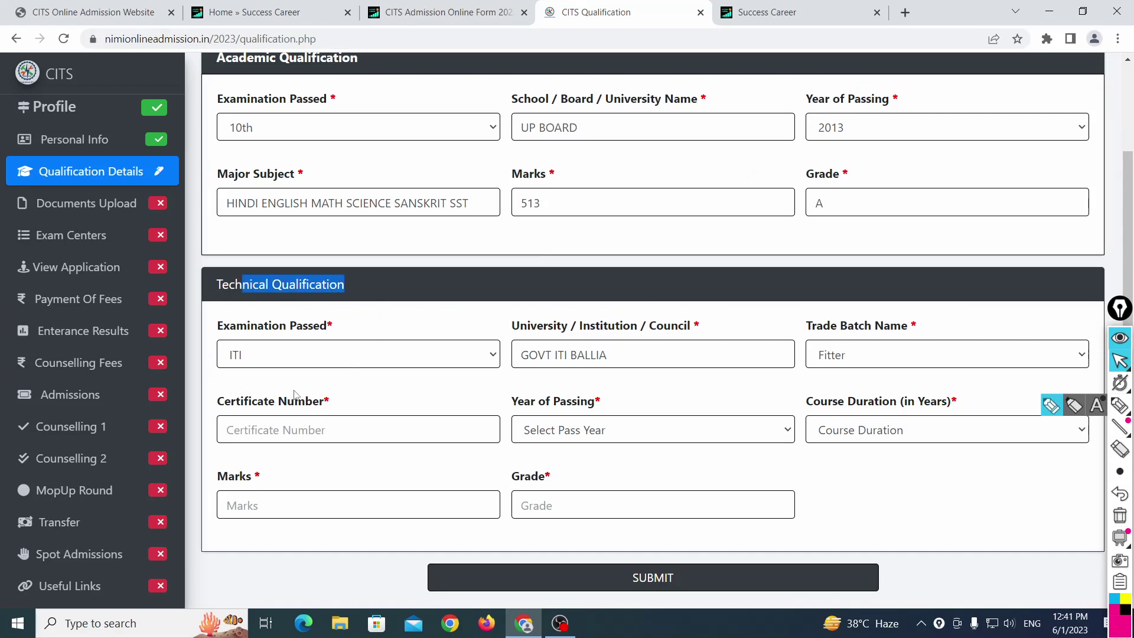
{"action": "left_click", "coordinate": [305, 421]}
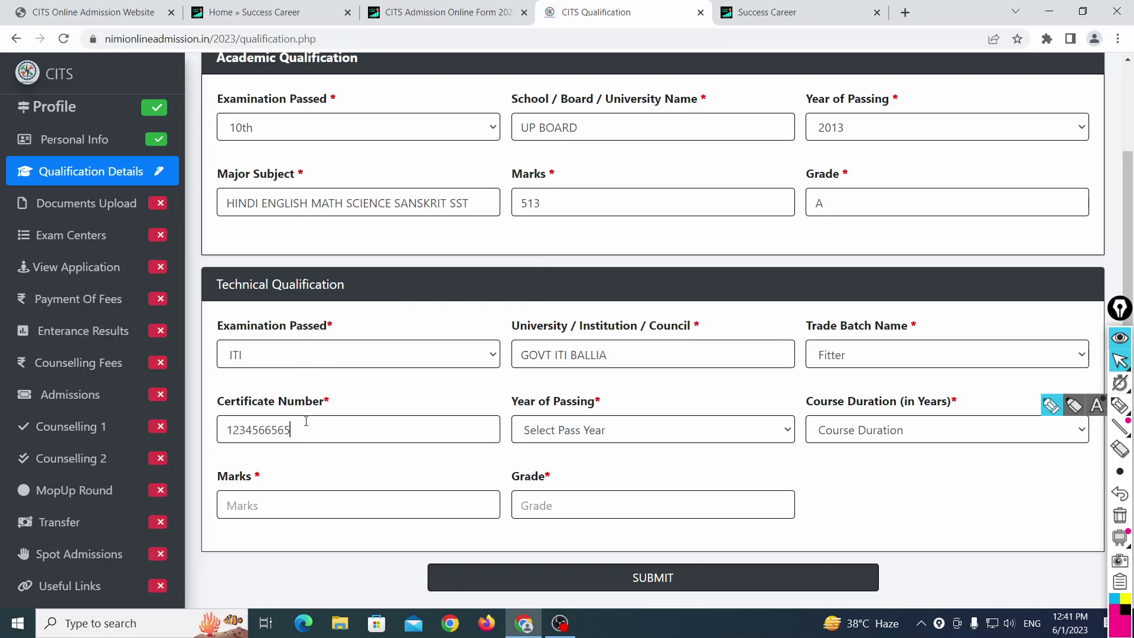
{"action": "left_click", "coordinate": [562, 441]}
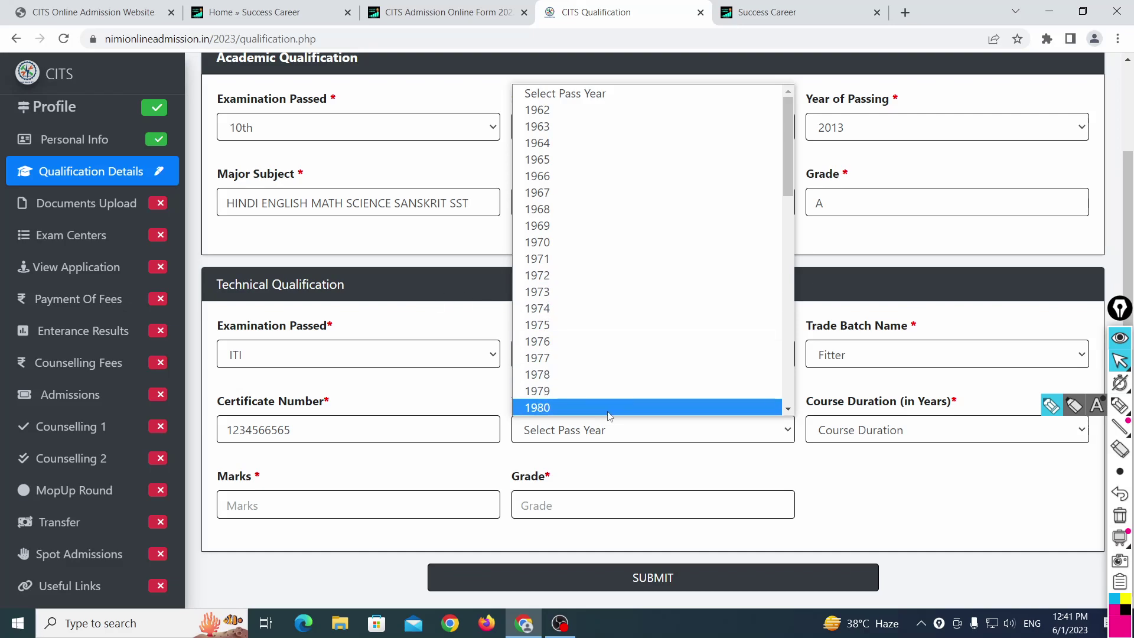
{"action": "scroll", "coordinate": [648, 238], "scroll_direction": "down", "scroll_amount": 10}
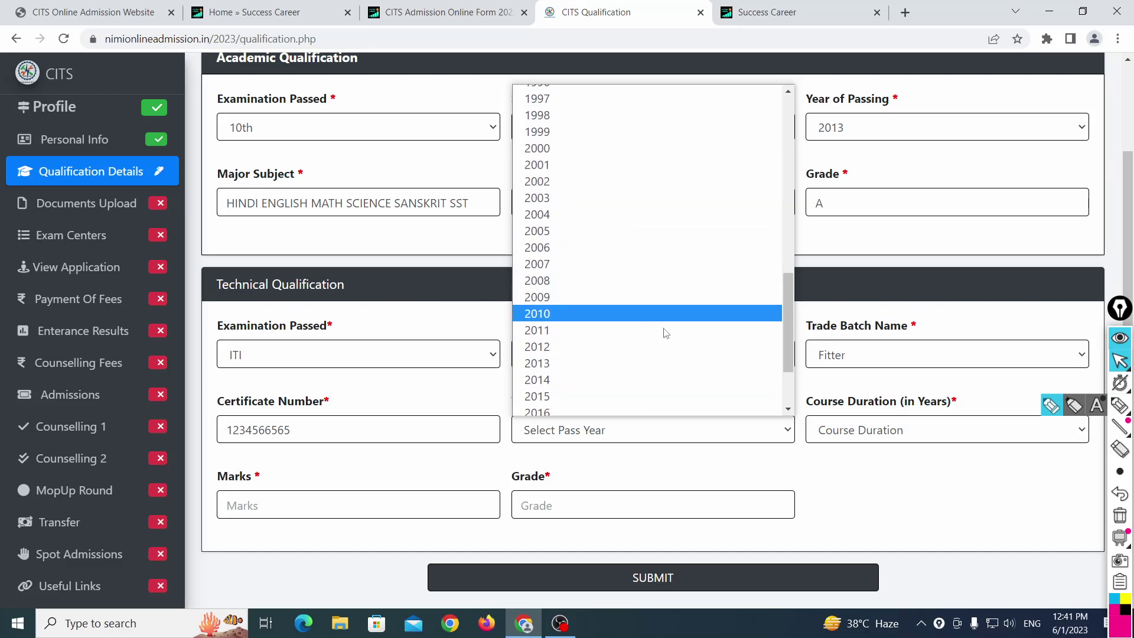
{"action": "scroll", "coordinate": [663, 372], "scroll_direction": "down", "scroll_amount": 2}
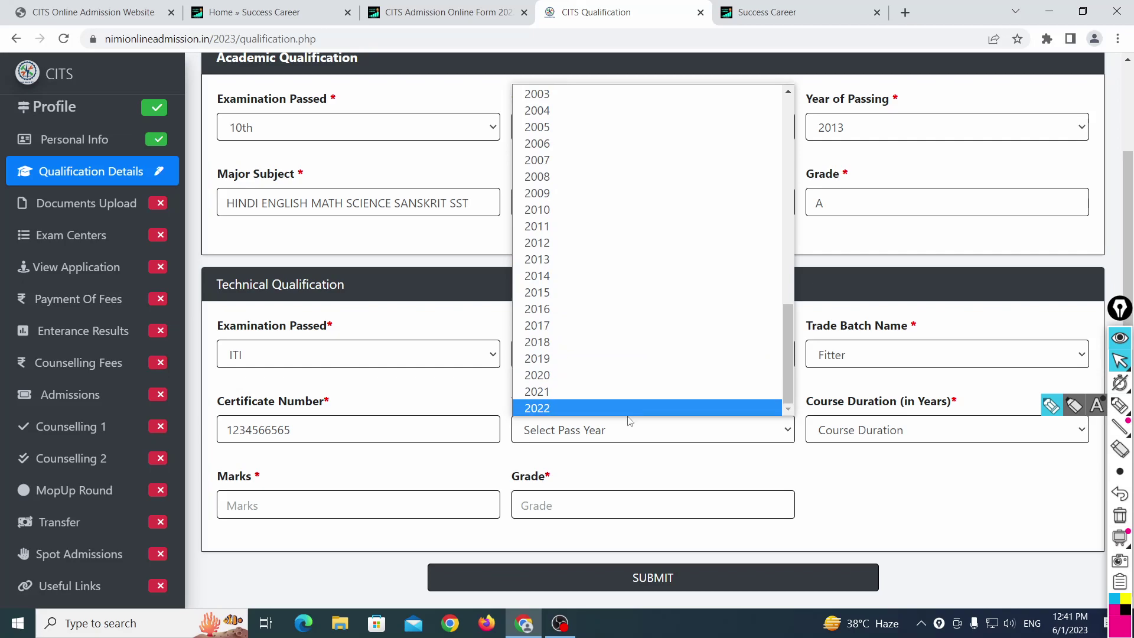
{"action": "left_click", "coordinate": [678, 372]}
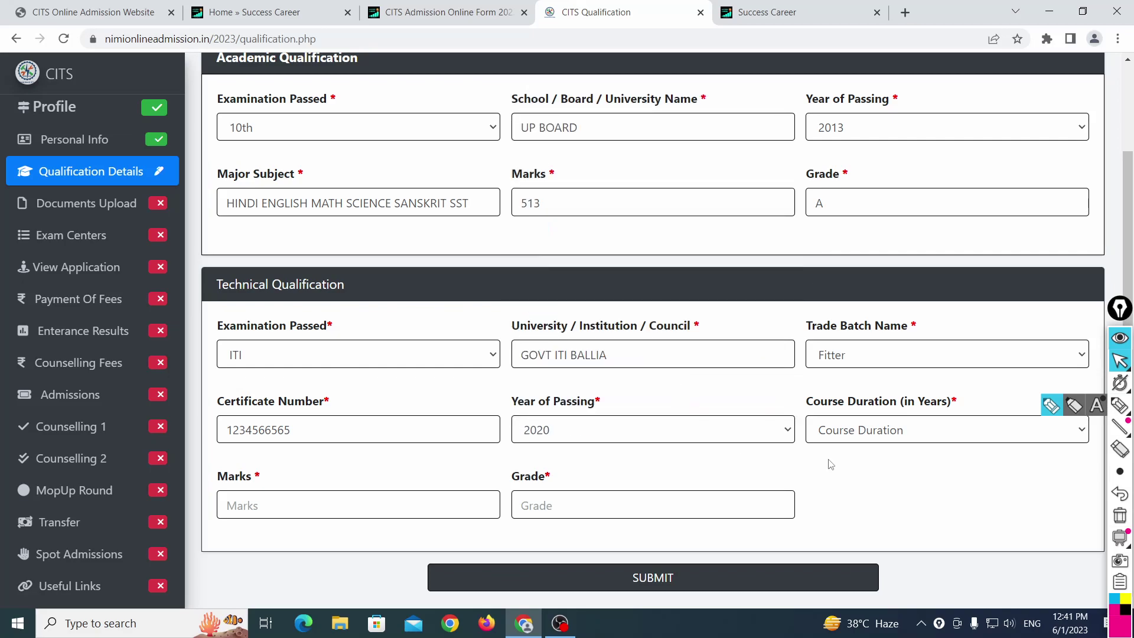
{"action": "left_click", "coordinate": [851, 430]}
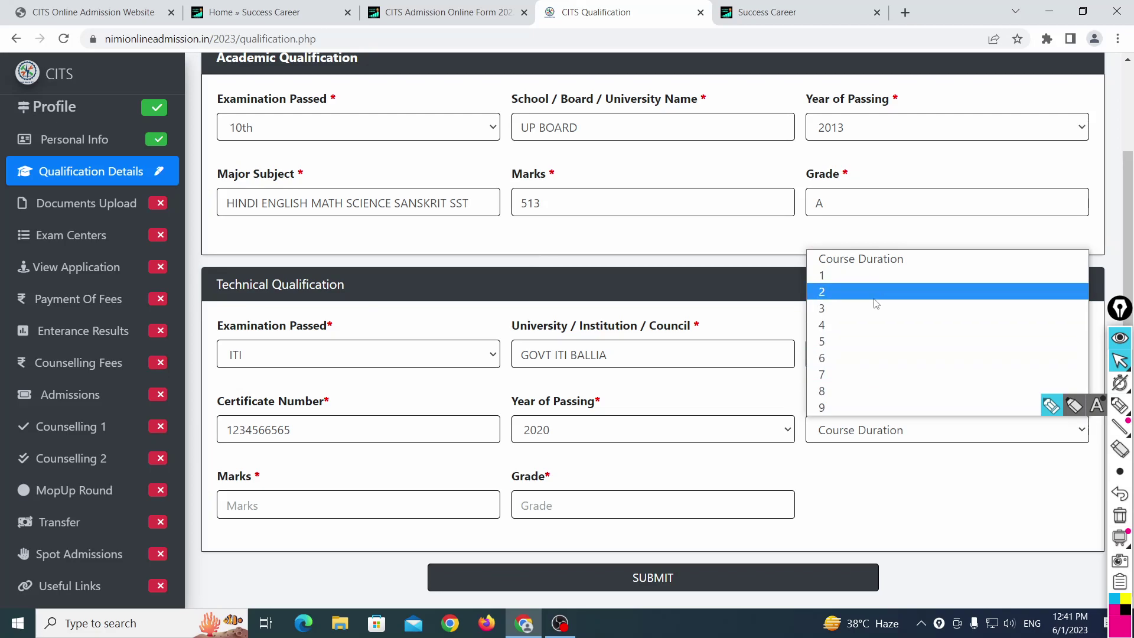
{"action": "left_click", "coordinate": [876, 303]}
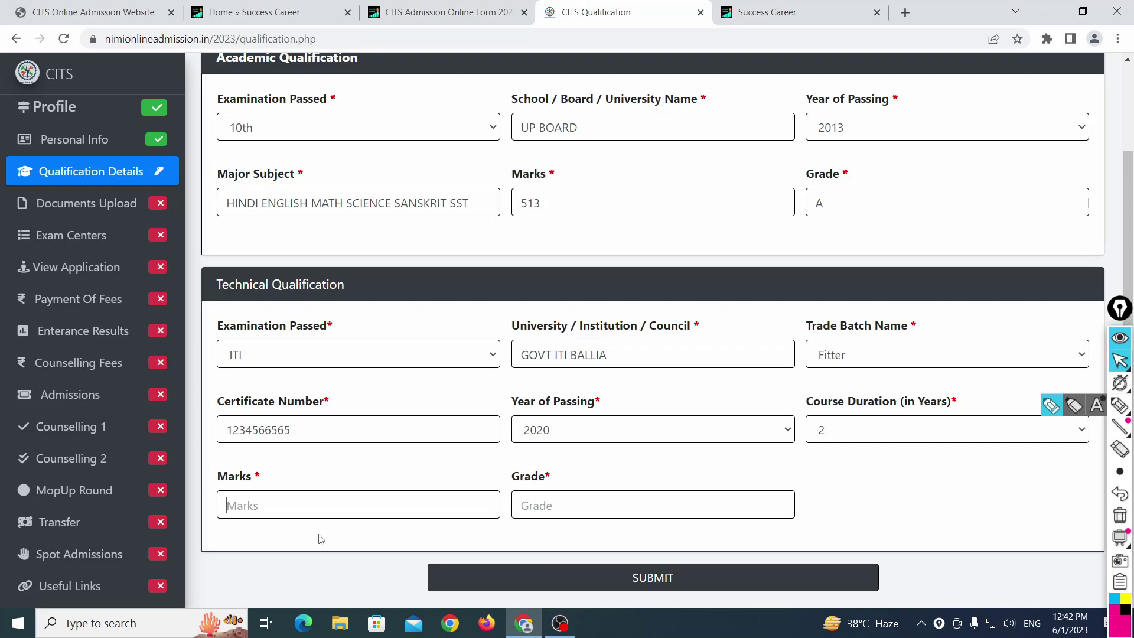
Step: Enter technical marks 96 and grade A
{"action": "type", "text": "160"}
{"action": "left_click_drag", "start_coordinate": [304, 504], "coordinate": [218, 510]}
{"action": "type", "text": "96"}
{"action": "type", "text": "A"}
{"action": "scroll", "coordinate": [616, 532], "scroll_direction": "up", "scroll_amount": 2}
{"action": "scroll", "coordinate": [639, 580], "scroll_direction": "down", "scroll_amount": 2}
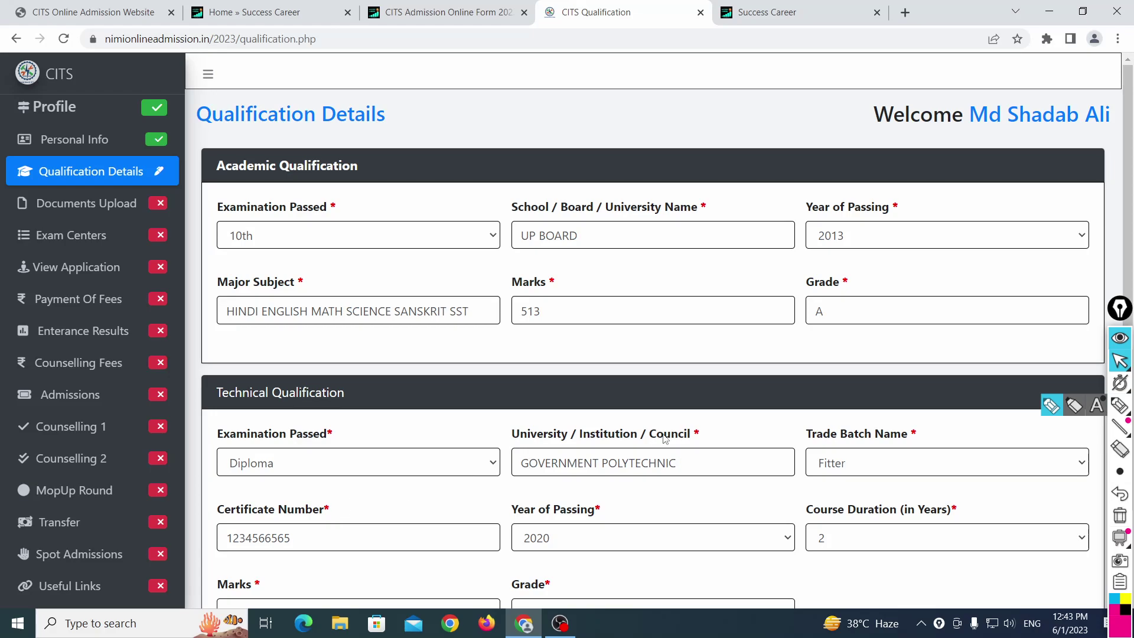
{"action": "scroll", "coordinate": [1030, 286], "scroll_direction": "down", "scroll_amount": 2}
{"action": "left_click", "coordinate": [884, 364]}
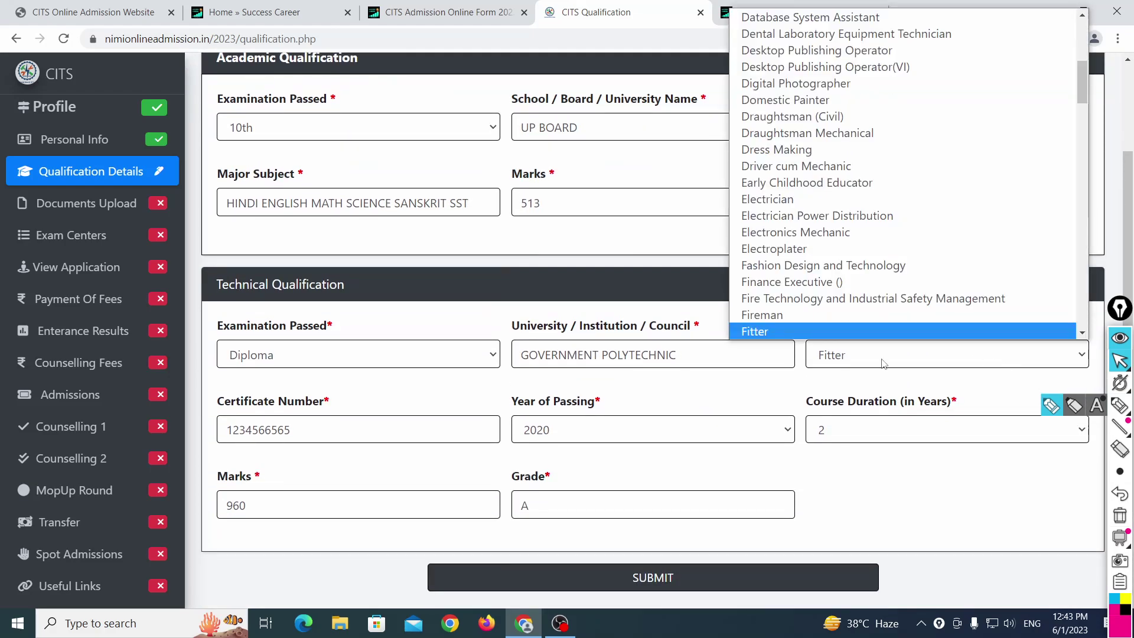
{"action": "scroll", "coordinate": [831, 195], "scroll_direction": "up", "scroll_amount": 5}
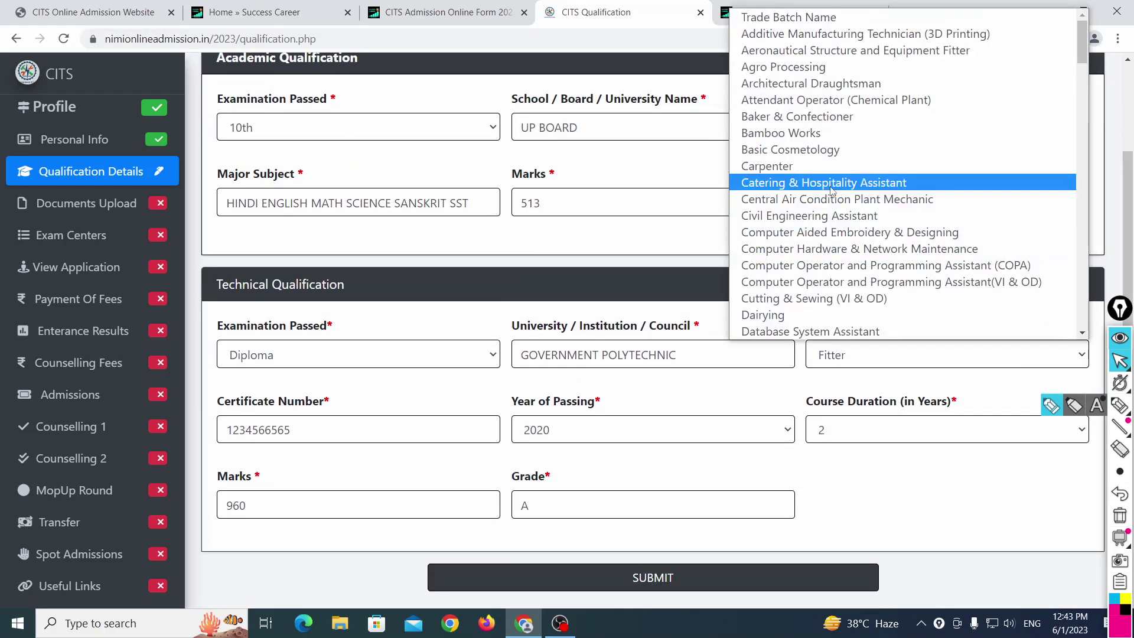
{"action": "scroll", "coordinate": [831, 190], "scroll_direction": "down", "scroll_amount": 5}
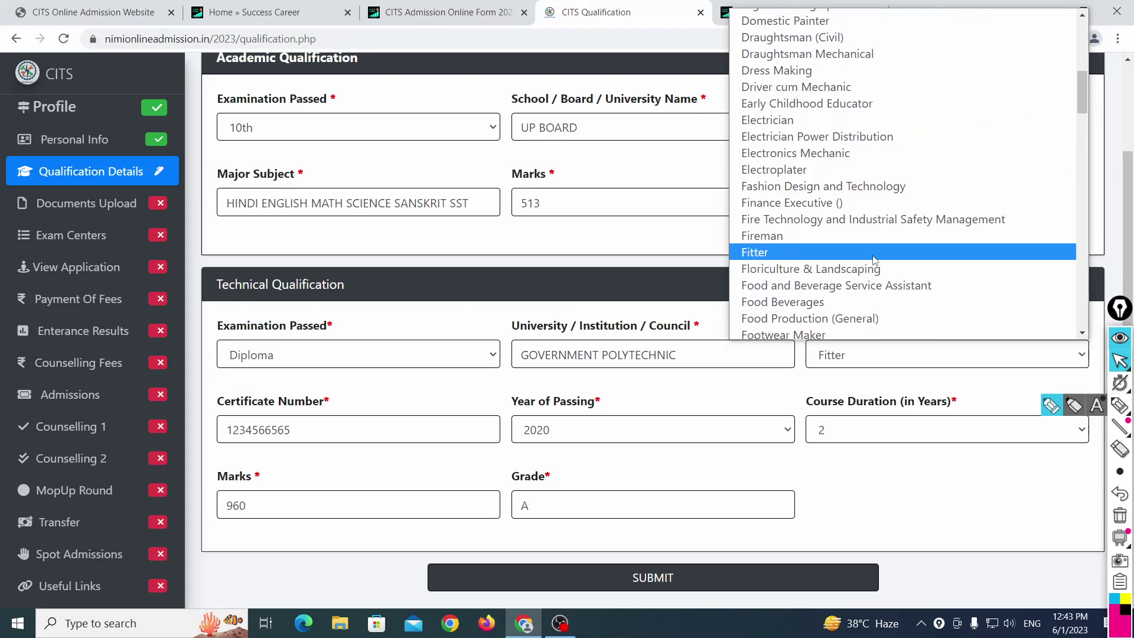
{"action": "left_click", "coordinate": [872, 255]}
{"action": "left_click", "coordinate": [1051, 358]}
{"action": "scroll", "coordinate": [931, 104], "scroll_direction": "up", "scroll_amount": 5}
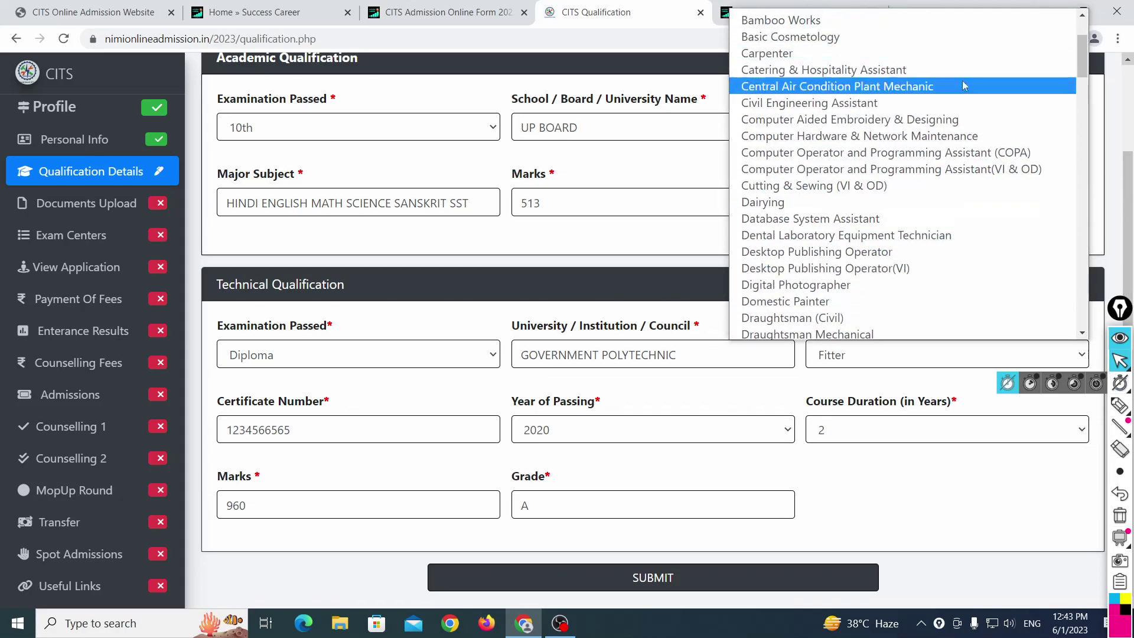
{"action": "scroll", "coordinate": [703, 79], "scroll_direction": "up", "scroll_amount": 1}
{"action": "scroll", "coordinate": [703, 81], "scroll_direction": "up", "scroll_amount": 2}
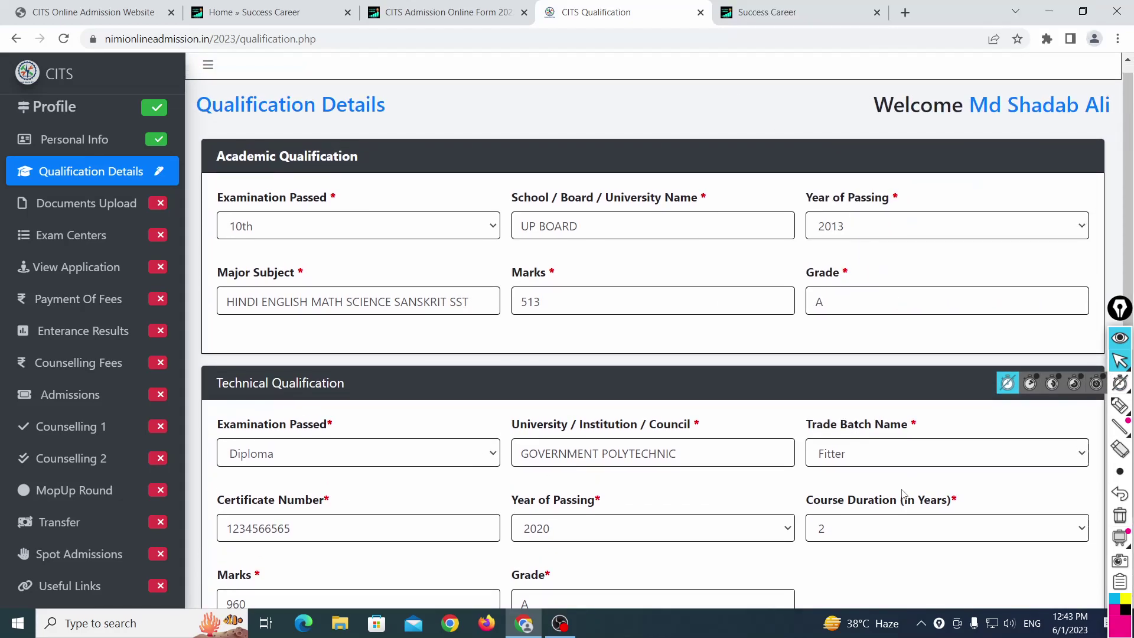
{"action": "left_click", "coordinate": [906, 459]}
{"action": "scroll", "coordinate": [867, 200], "scroll_direction": "up", "scroll_amount": 5}
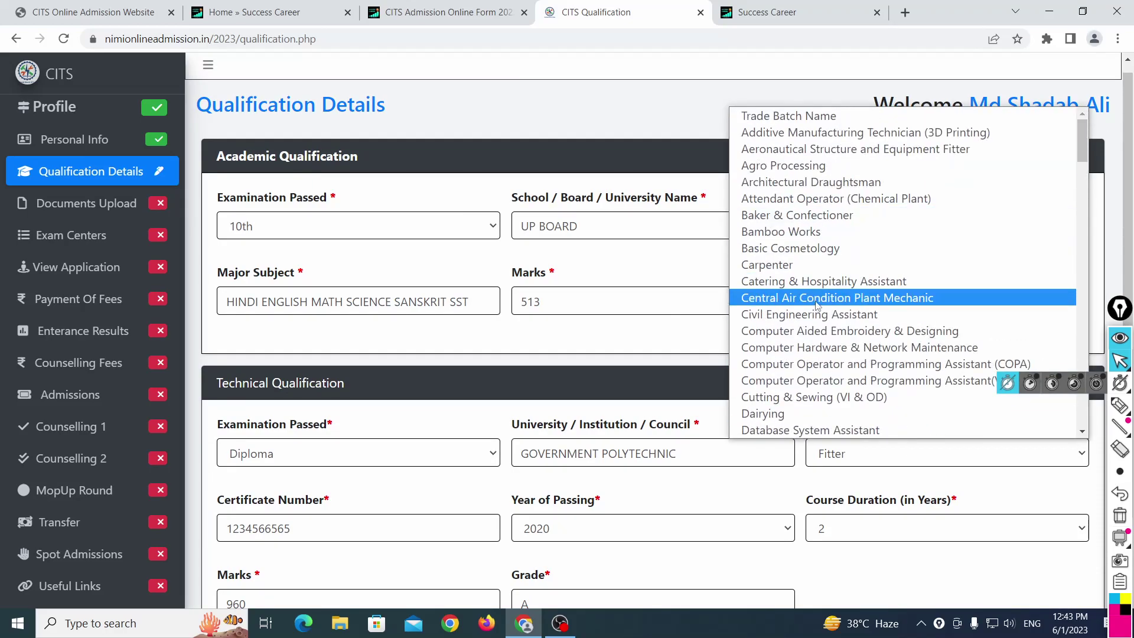
{"action": "scroll", "coordinate": [817, 398], "scroll_direction": "down", "scroll_amount": 3}
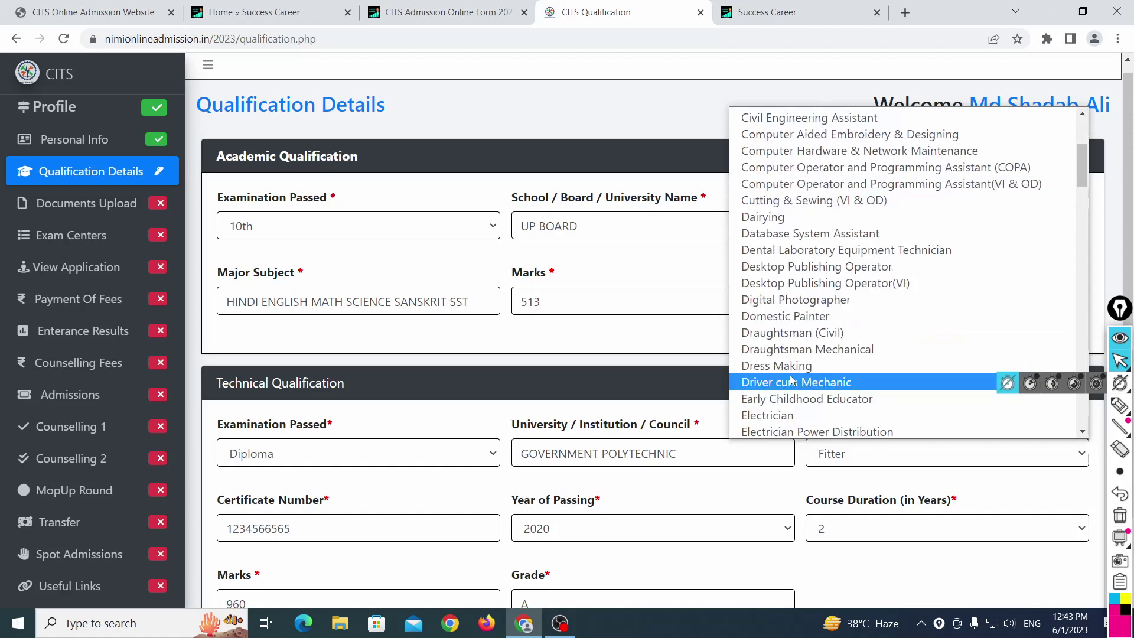
{"action": "scroll", "coordinate": [841, 266], "scroll_direction": "down", "scroll_amount": 3}
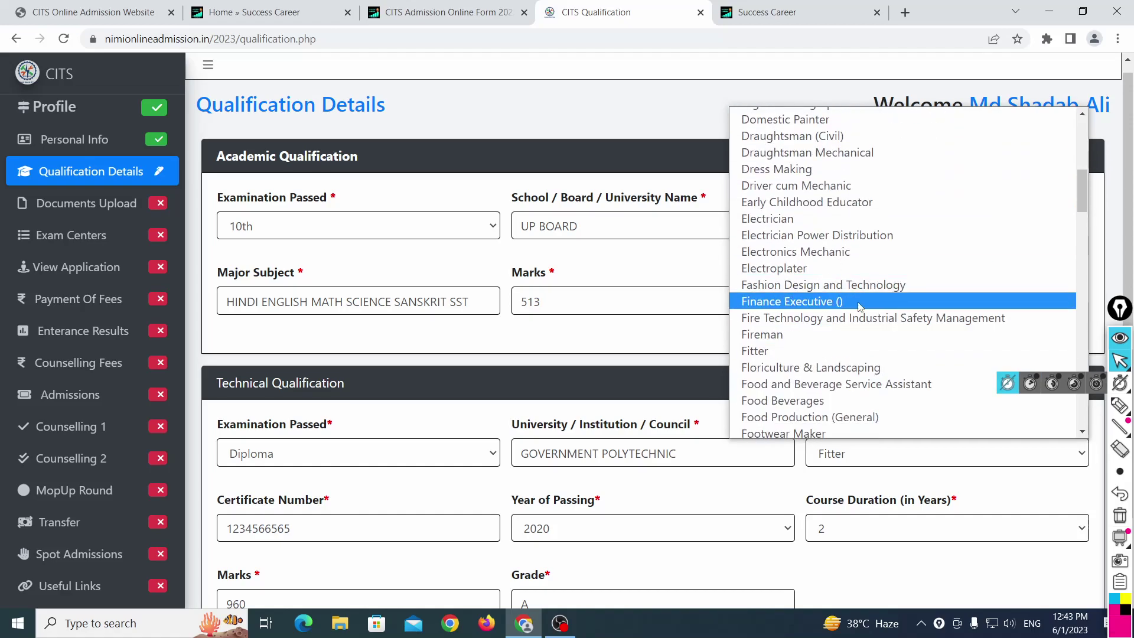
{"action": "left_click", "coordinate": [826, 351]}
{"action": "scroll", "coordinate": [798, 352], "scroll_direction": "down", "scroll_amount": 2}
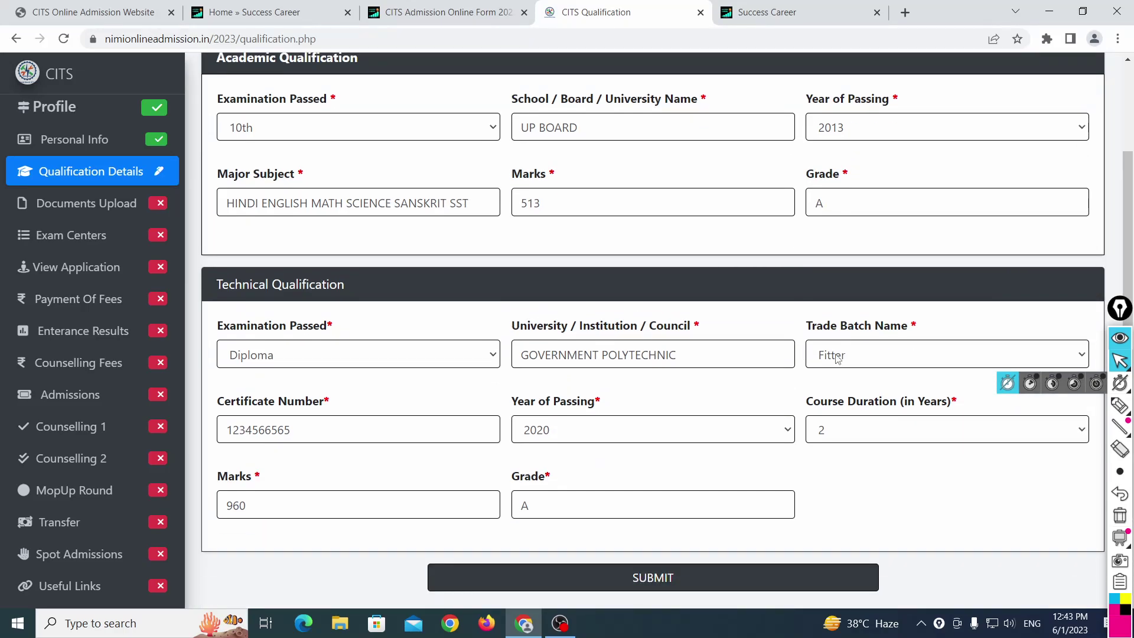
{"action": "left_click", "coordinate": [838, 357]}
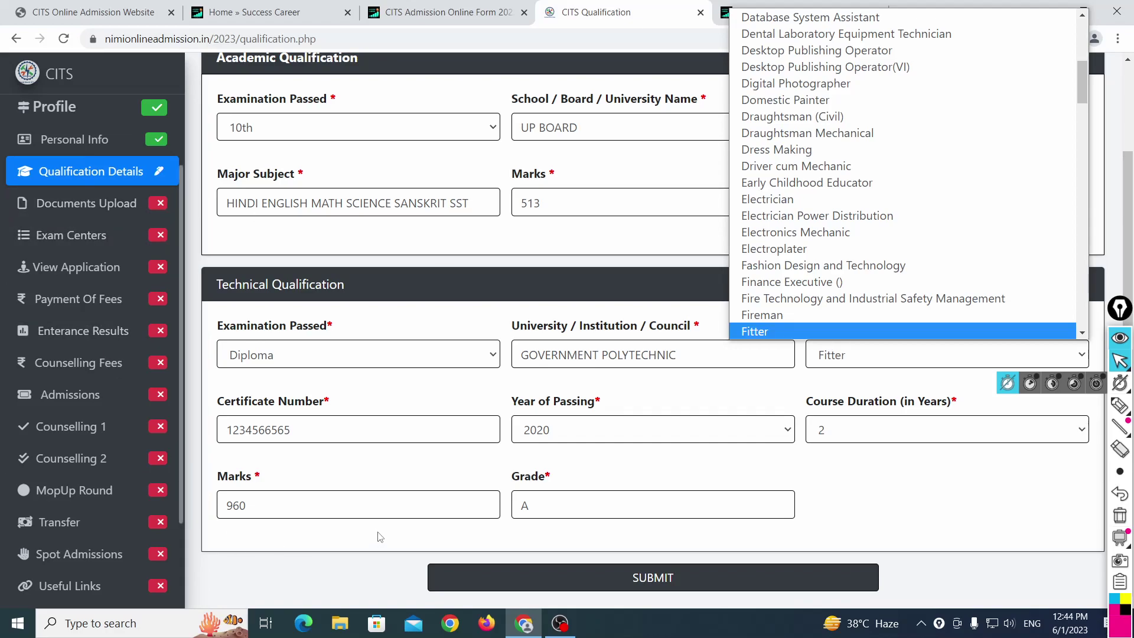
{"action": "left_click", "coordinate": [366, 404]}
Step: Submit the qualification details and dismiss the success message
{"action": "left_click", "coordinate": [567, 579]}
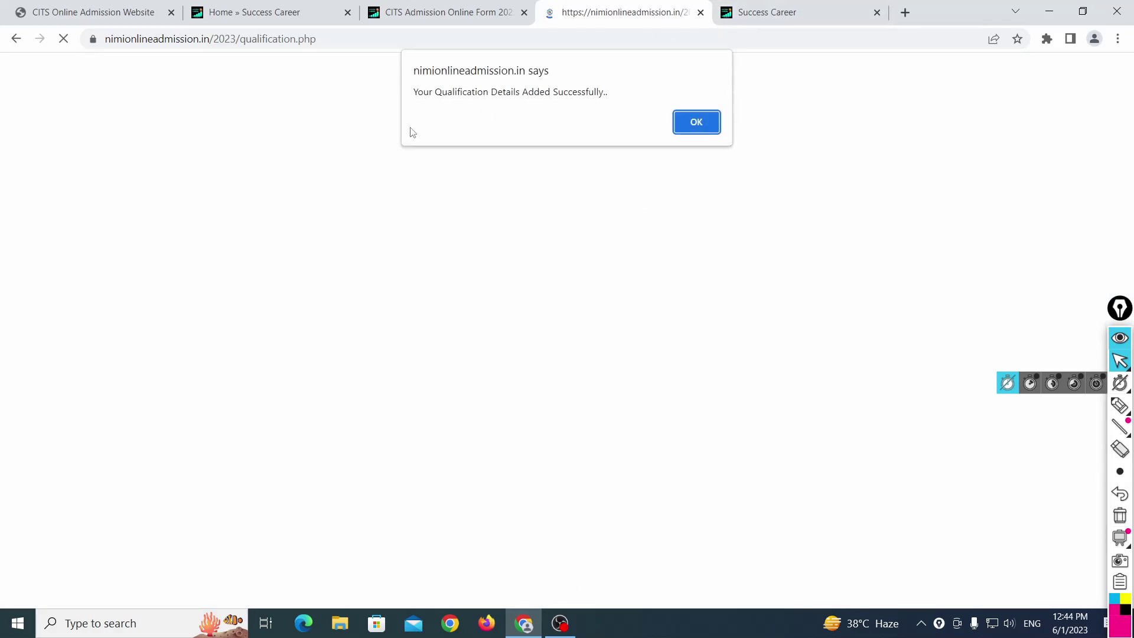
{"action": "left_click_drag", "start_coordinate": [513, 91], "coordinate": [608, 96]}
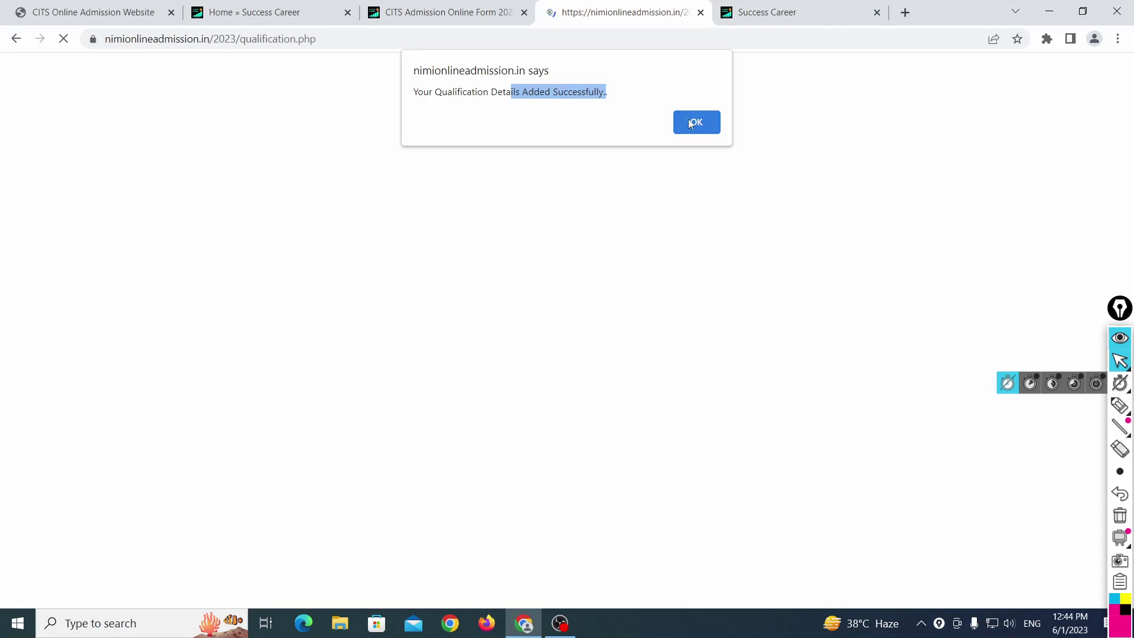
{"action": "left_click", "coordinate": [690, 123]}
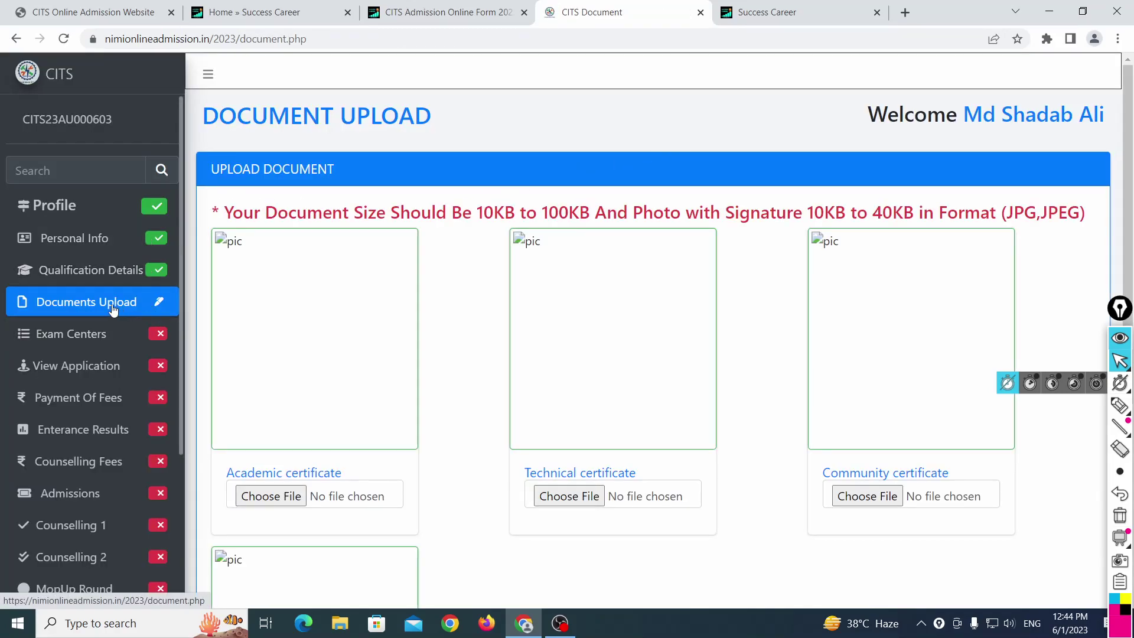
Step: Highlight the 10–100KB document and 10–40KB photo-with-signature size limits on Document Upload
{"action": "scroll", "coordinate": [214, 317], "scroll_direction": "down", "scroll_amount": 2}
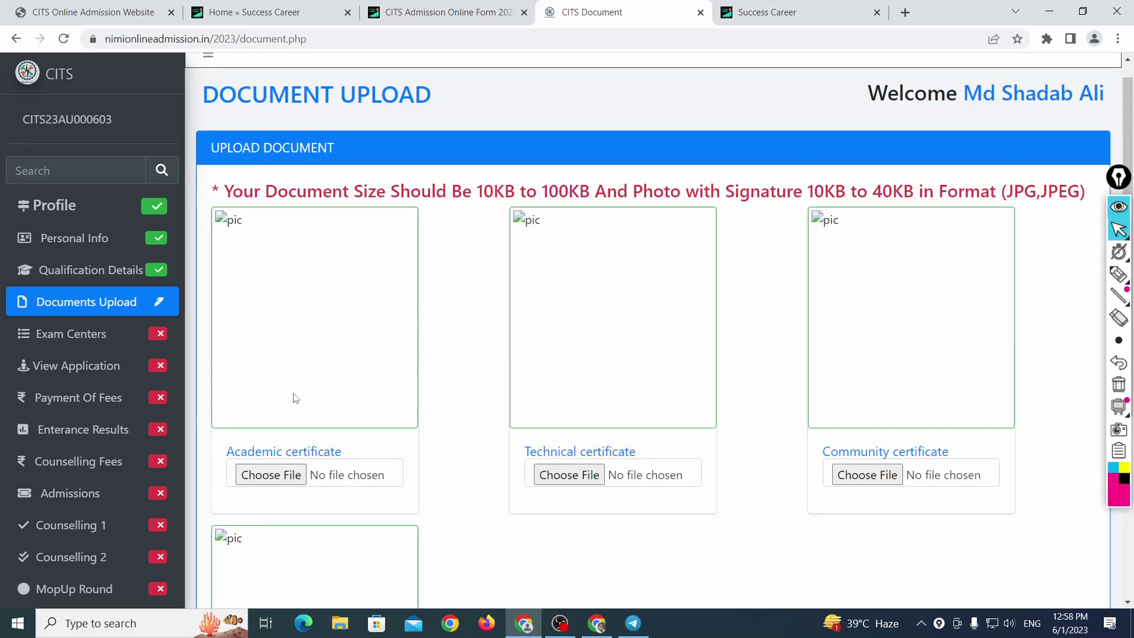
{"action": "left_click_drag", "start_coordinate": [263, 194], "coordinate": [414, 210]}
{"action": "left_click", "coordinate": [289, 193]}
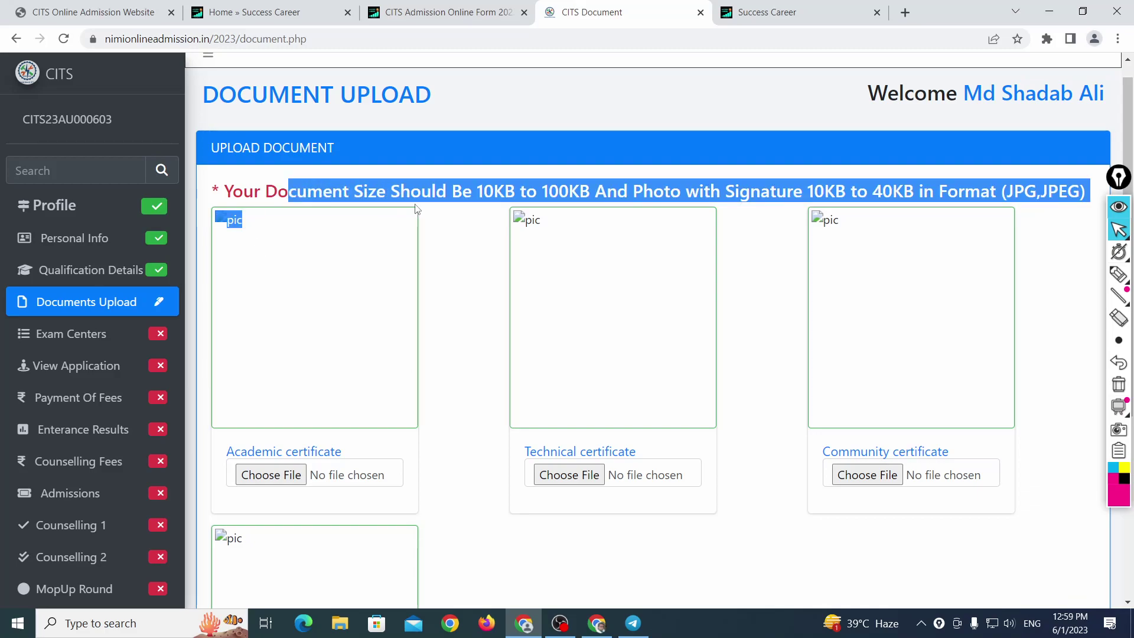
{"action": "left_click_drag", "start_coordinate": [477, 194], "coordinate": [660, 194]}
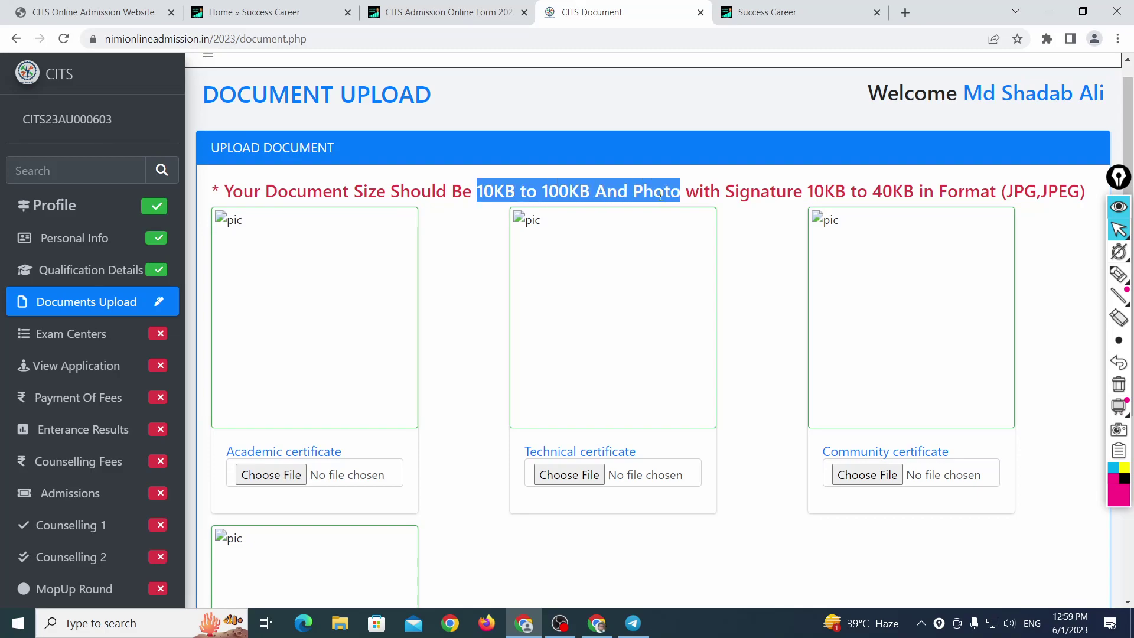
{"action": "left_click", "coordinate": [614, 193]}
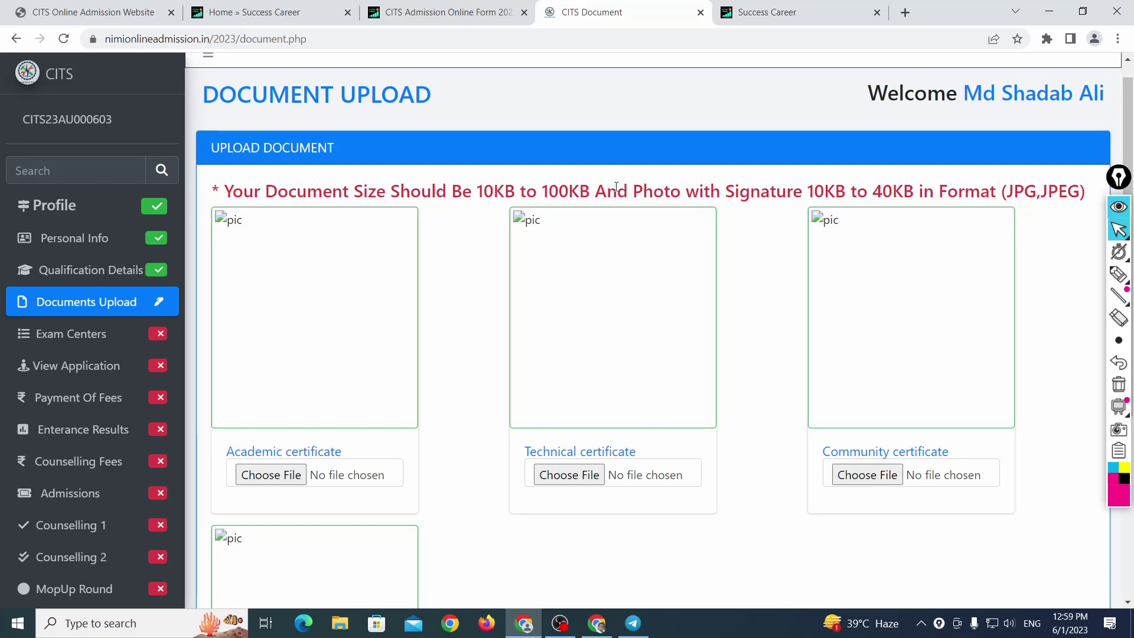
{"action": "left_click_drag", "start_coordinate": [618, 187], "coordinate": [879, 193]}
{"action": "left_click", "coordinate": [918, 180]}
{"action": "scroll", "coordinate": [476, 434], "scroll_direction": "down", "scroll_amount": 5}
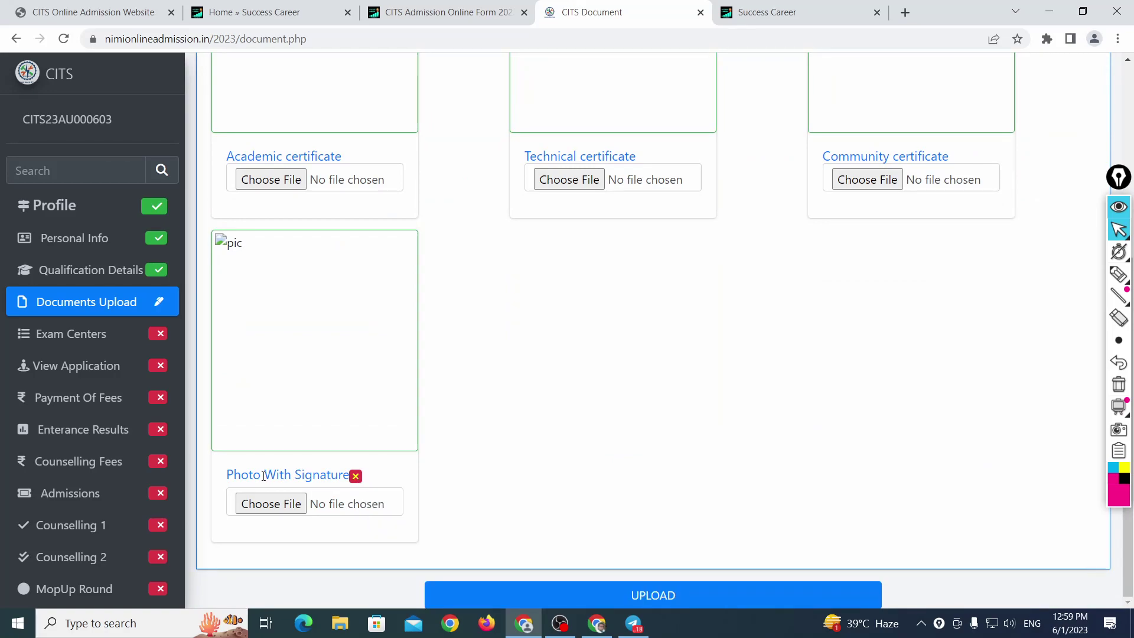
Step: Minimize Chrome, view 'photo with sign' in Photos, then return to the Document Upload page
{"action": "left_click", "coordinate": [1049, 11]}
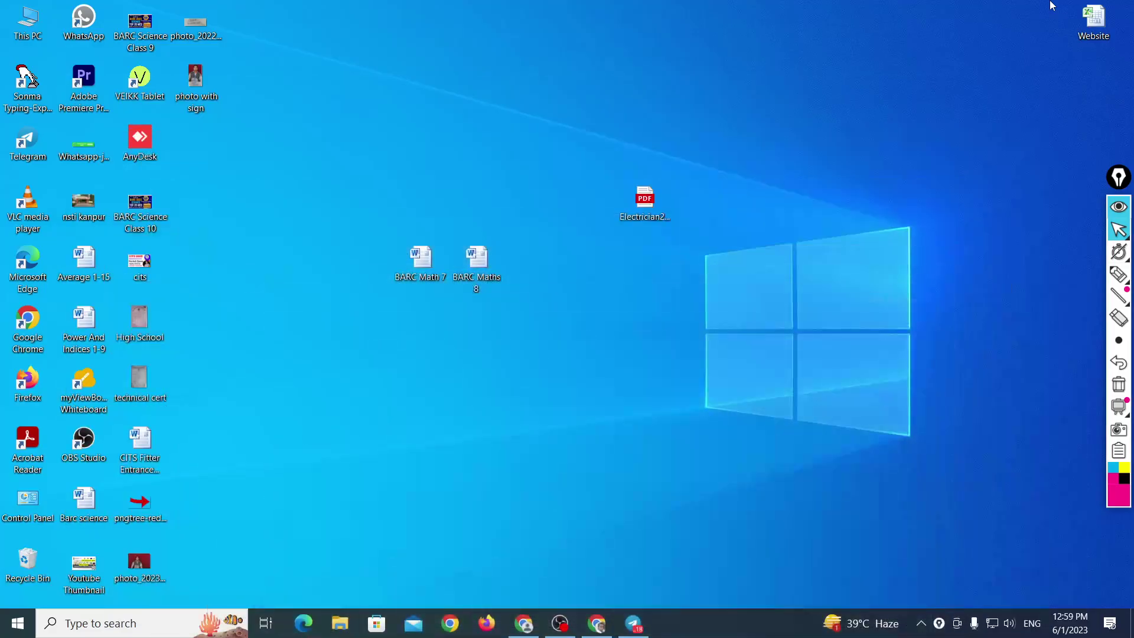
{"action": "double_click", "coordinate": [190, 84]}
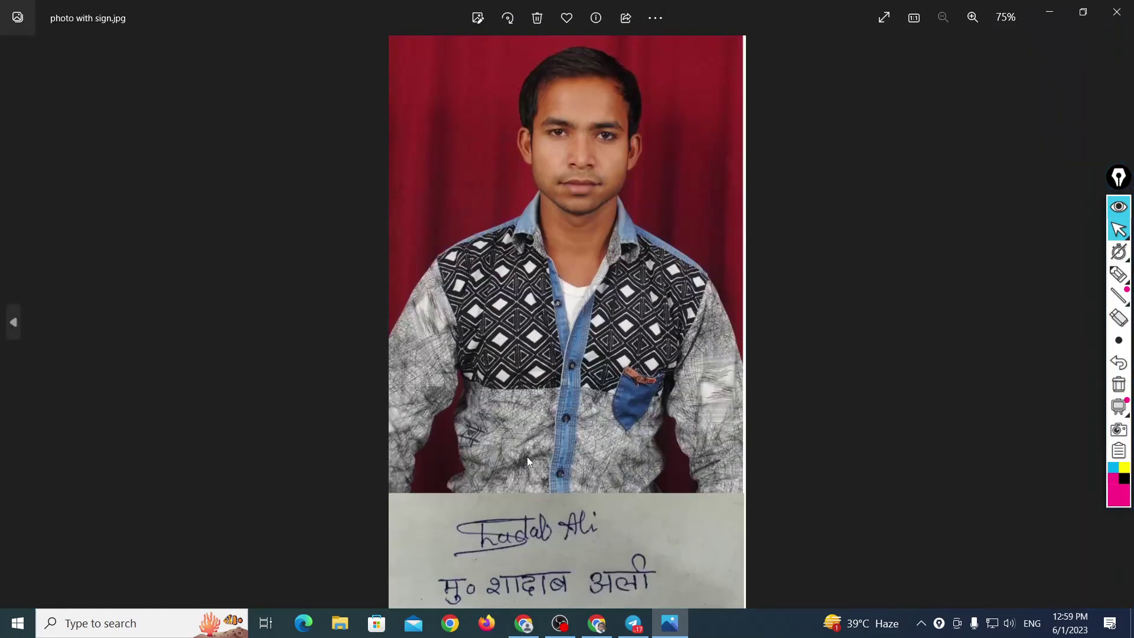
{"action": "left_click", "coordinate": [1107, 7]}
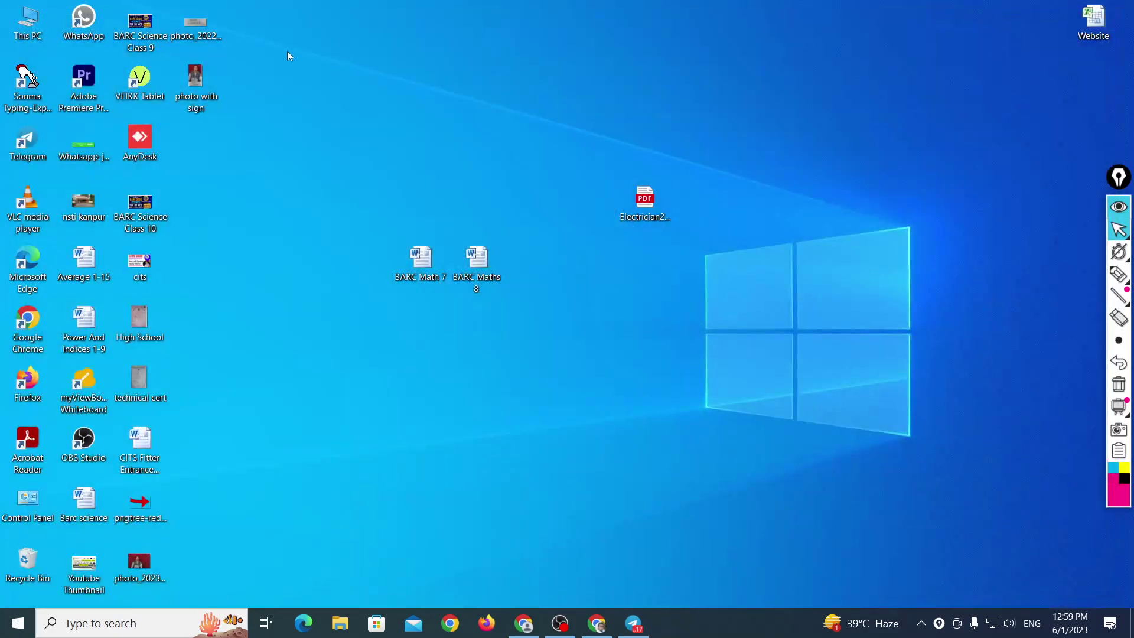
{"action": "key", "text": "alt+Tab"}
{"action": "key", "text": "alt+Tab"}
{"action": "key", "text": "alt+Tab"}
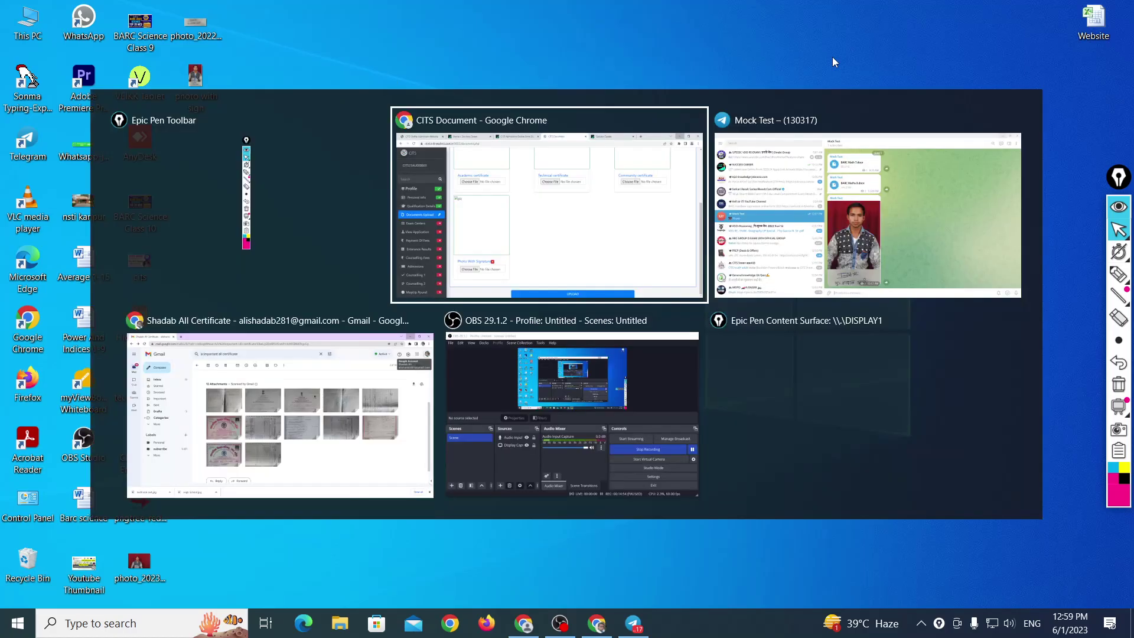
{"action": "key", "text": "alt+Tab"}
{"action": "key", "text": "alt+Tab"}
{"action": "key", "text": "alt+Tab"}
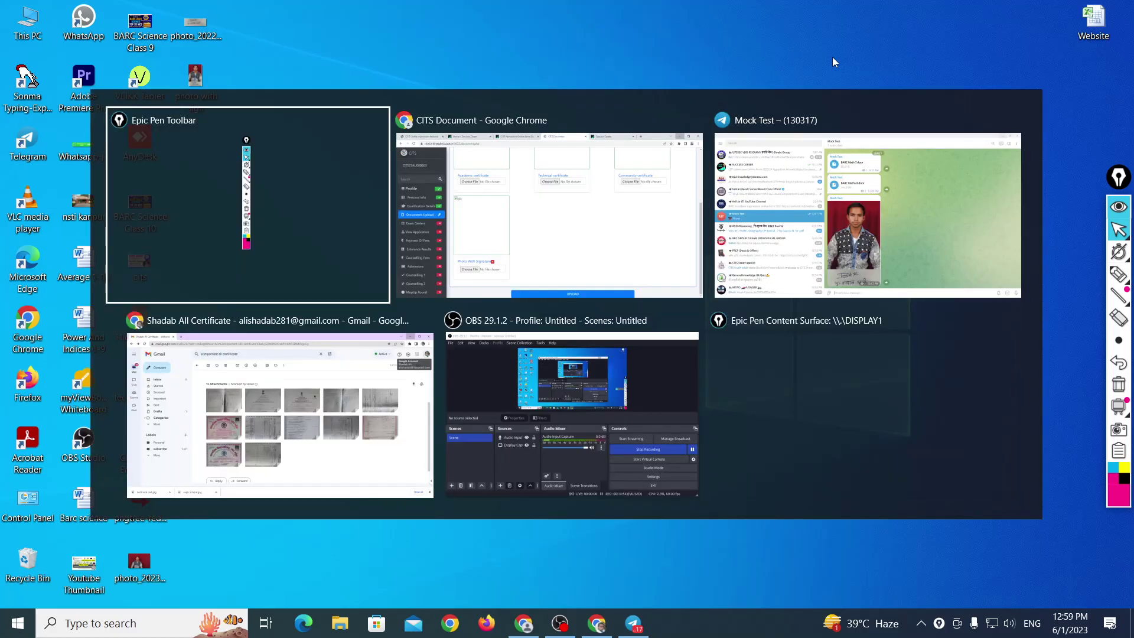
{"action": "scroll", "coordinate": [587, 295], "scroll_direction": "up", "scroll_amount": 5}
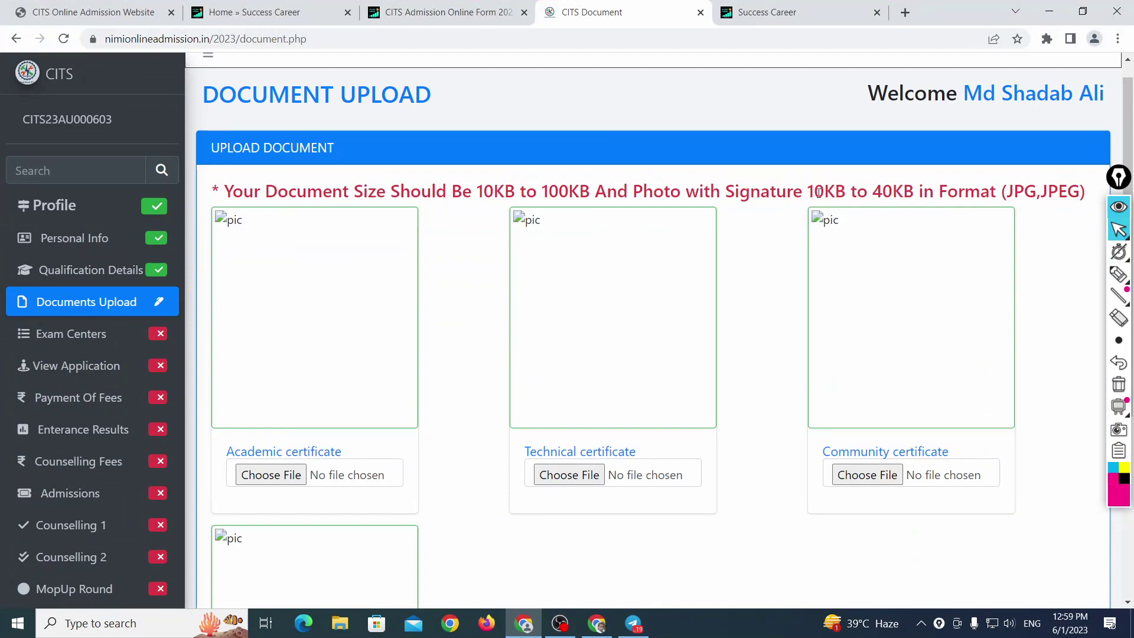
Step: Highlight the 10KB–100KB and 10KB–40KB size limits, then minimize Chrome
{"action": "left_click_drag", "start_coordinate": [819, 191], "coordinate": [914, 191]}
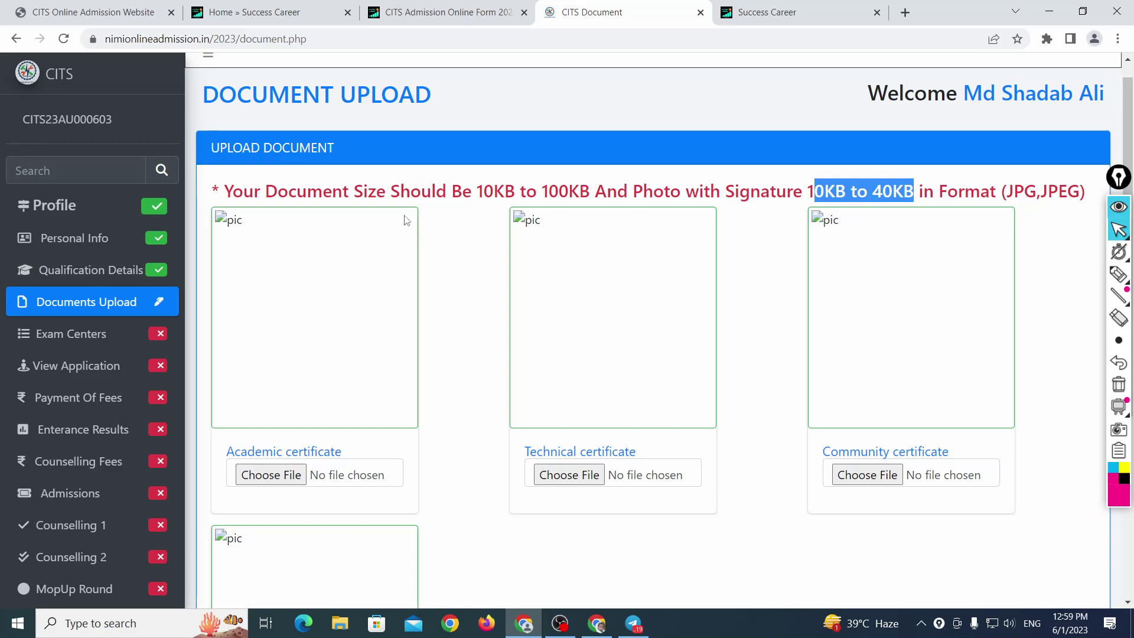
{"action": "left_click_drag", "start_coordinate": [486, 191], "coordinate": [592, 191]}
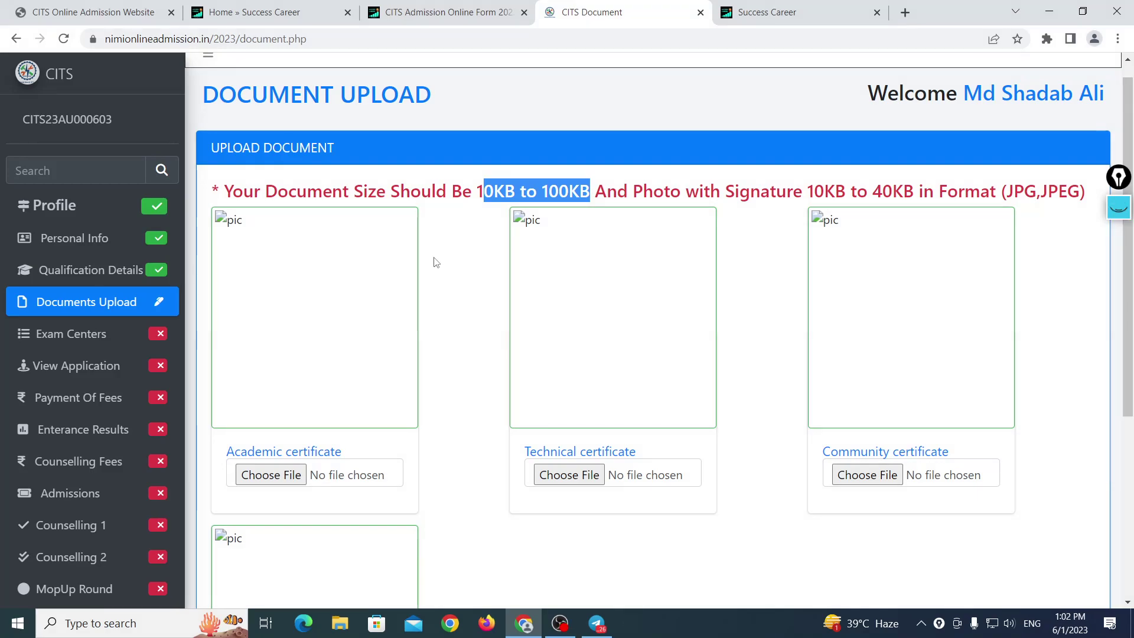
{"action": "left_click_drag", "start_coordinate": [456, 199], "coordinate": [903, 191]}
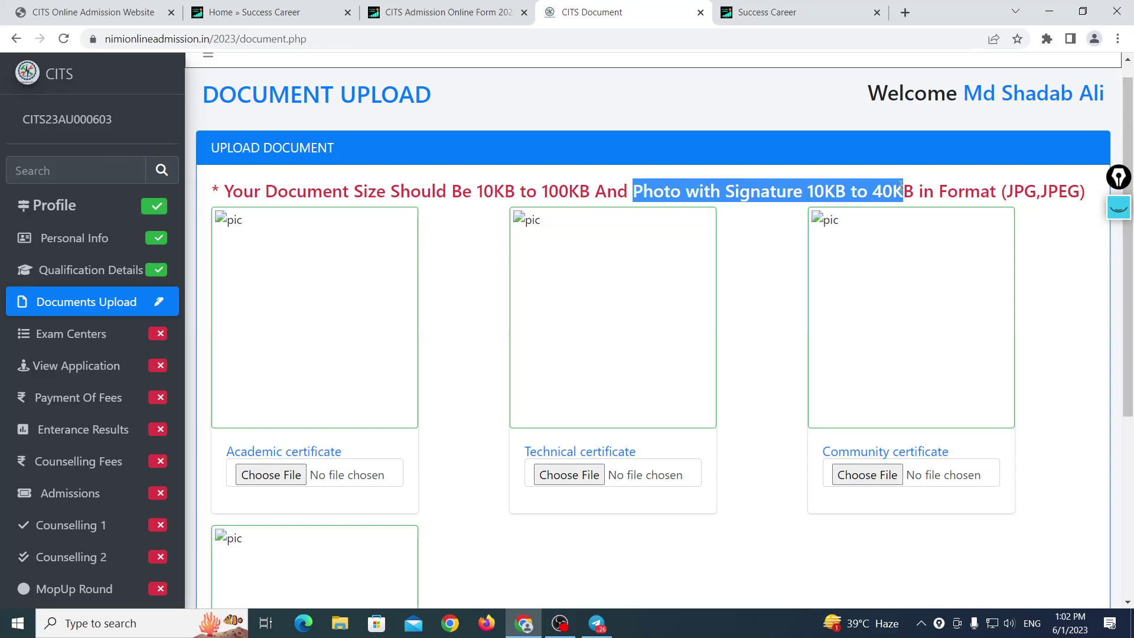
{"action": "left_click", "coordinate": [1048, 13]}
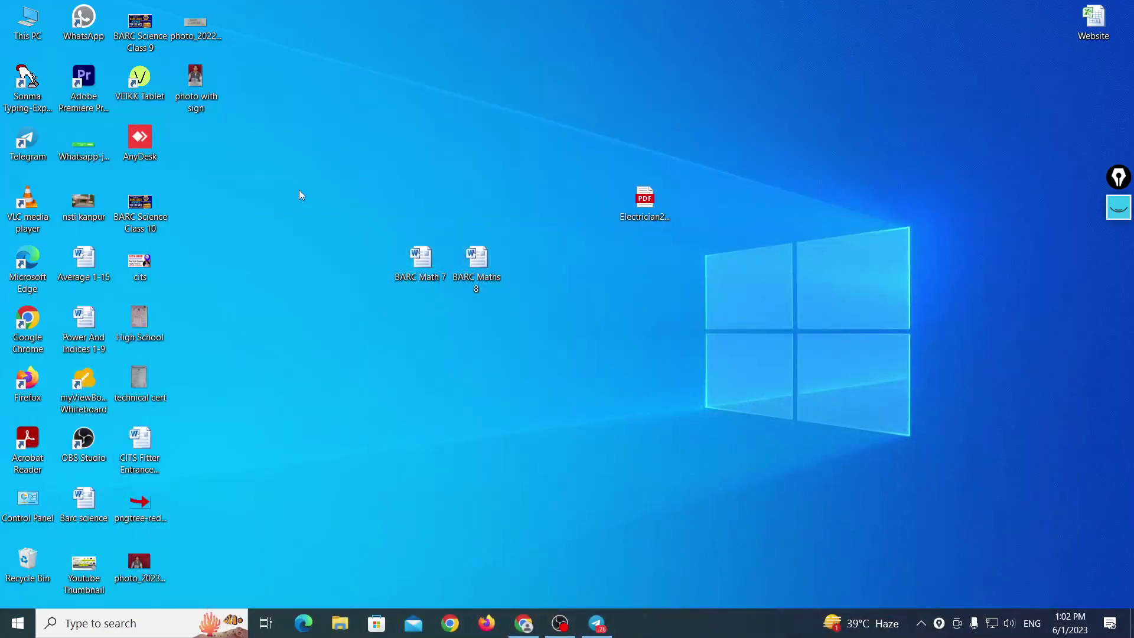
Step: Confirm the image sizes (photo 13.9 KB, certificates 88.1 and 73.1 KB), then bring back the CITS page
{"action": "mouse_move", "coordinate": [201, 84]}
{"action": "mouse_move", "coordinate": [137, 325]}
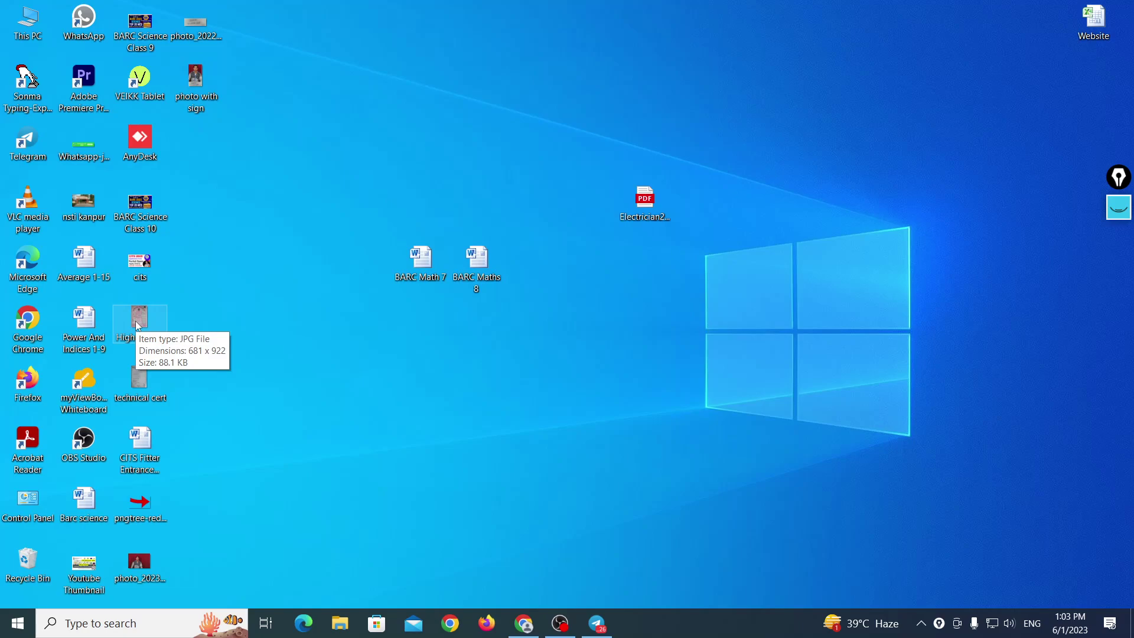
{"action": "mouse_move", "coordinate": [167, 387]}
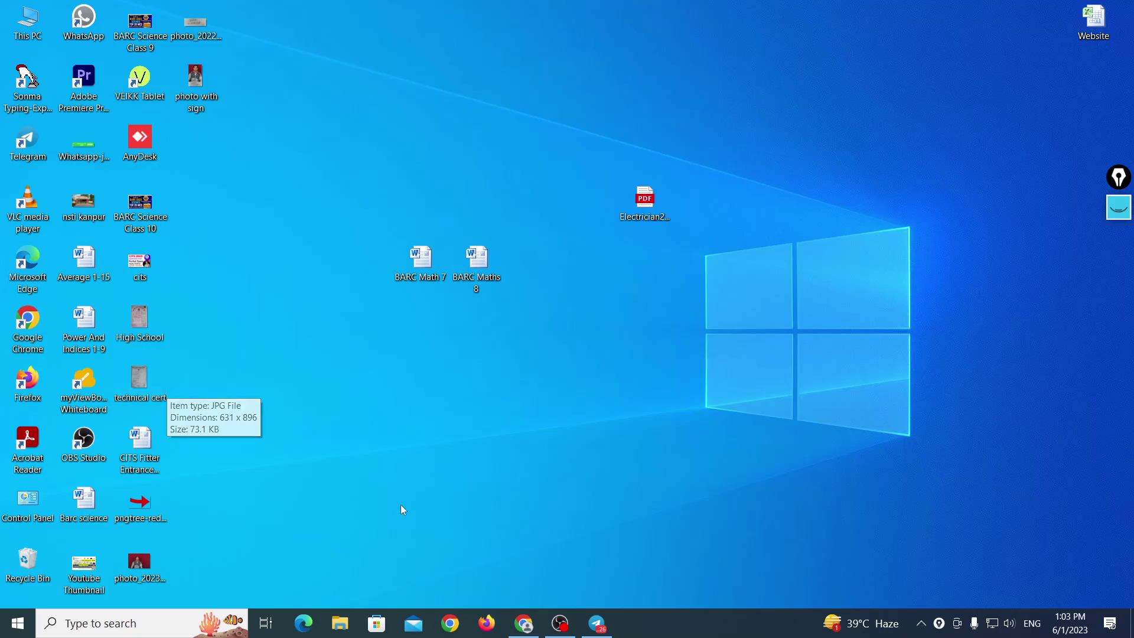
{"action": "left_click", "coordinate": [519, 624]}
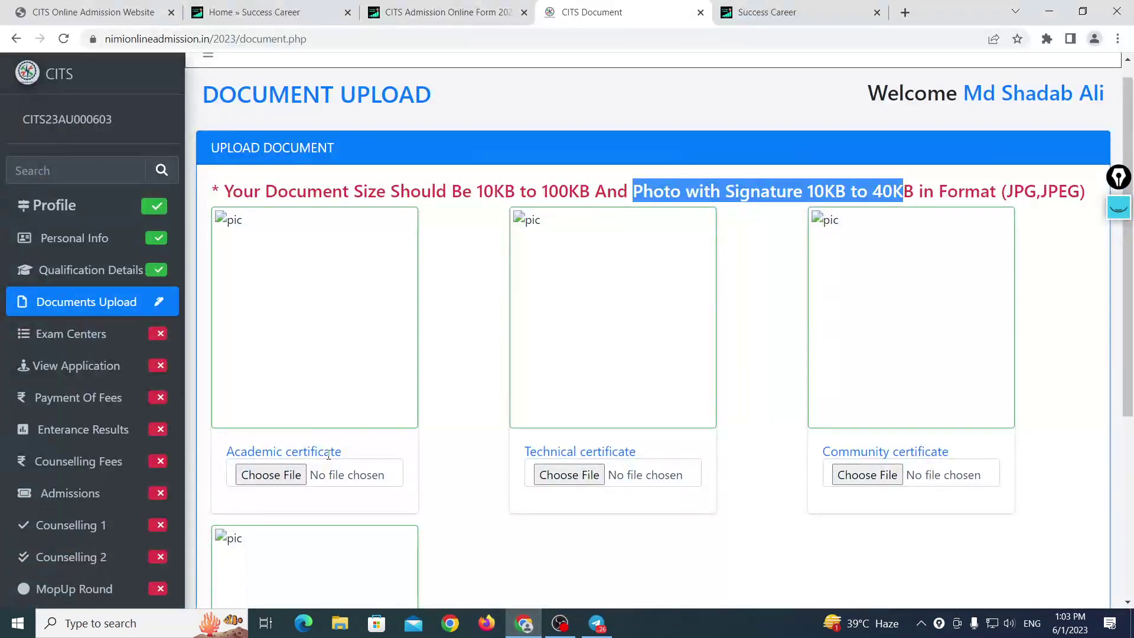
Step: Attach High School.jpg from the Desktop as the Academic certificate
{"action": "left_click_drag", "start_coordinate": [244, 451], "coordinate": [362, 462]}
{"action": "left_click", "coordinate": [282, 484]}
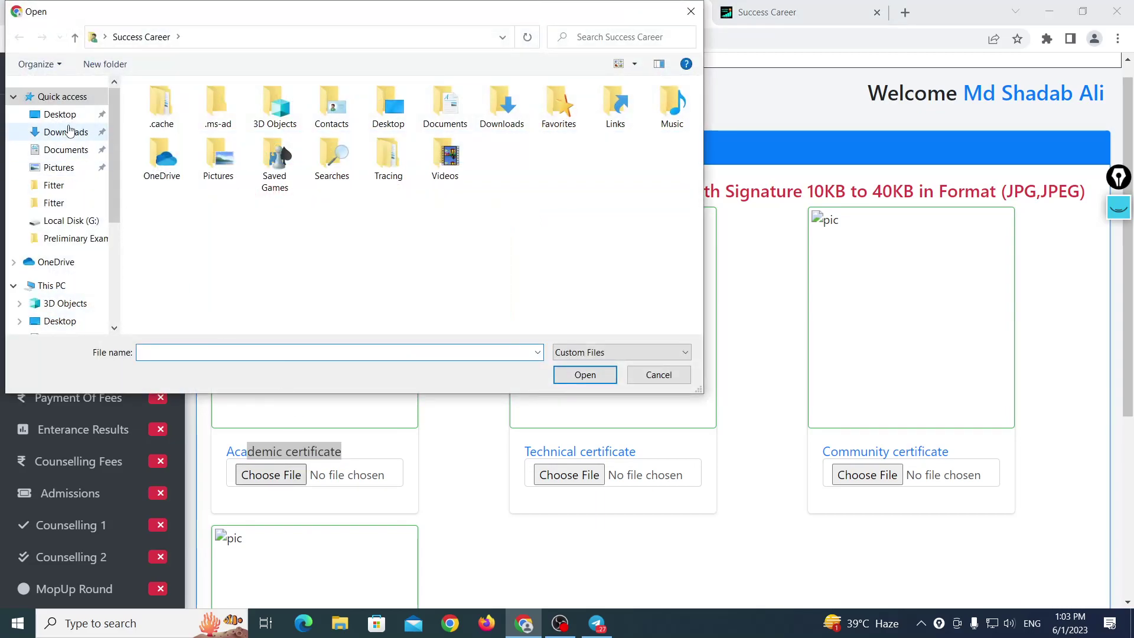
{"action": "left_click", "coordinate": [57, 114]}
{"action": "left_click", "coordinate": [168, 132]}
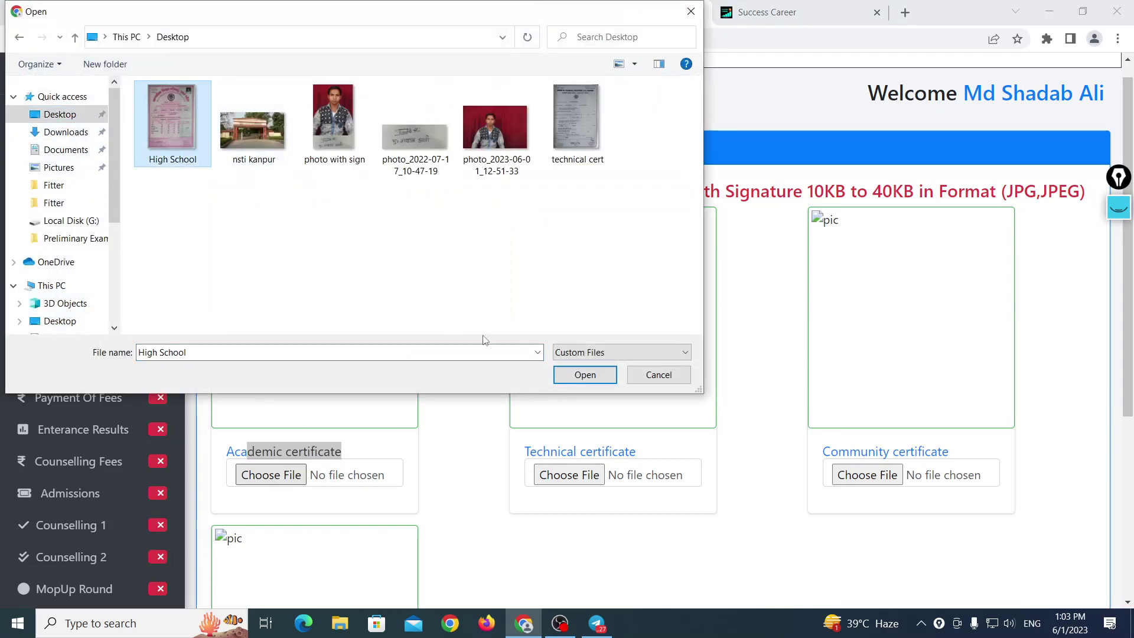
{"action": "left_click", "coordinate": [584, 373]}
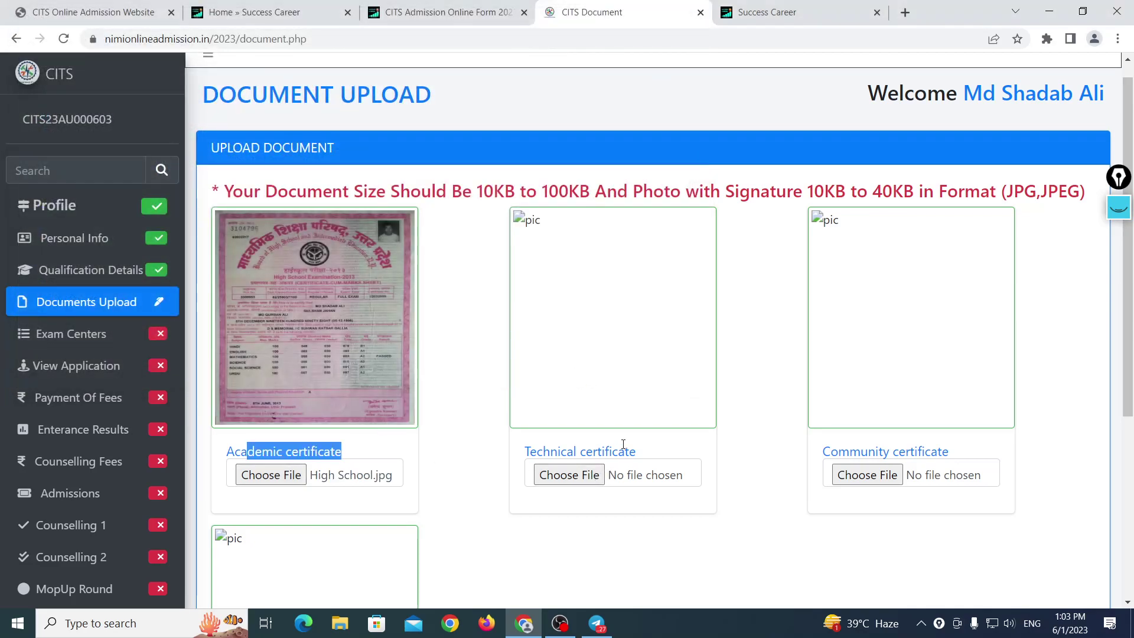
Step: Attach technical cert.jpg from the Desktop as the Technical certificate
{"action": "left_click", "coordinate": [586, 476]}
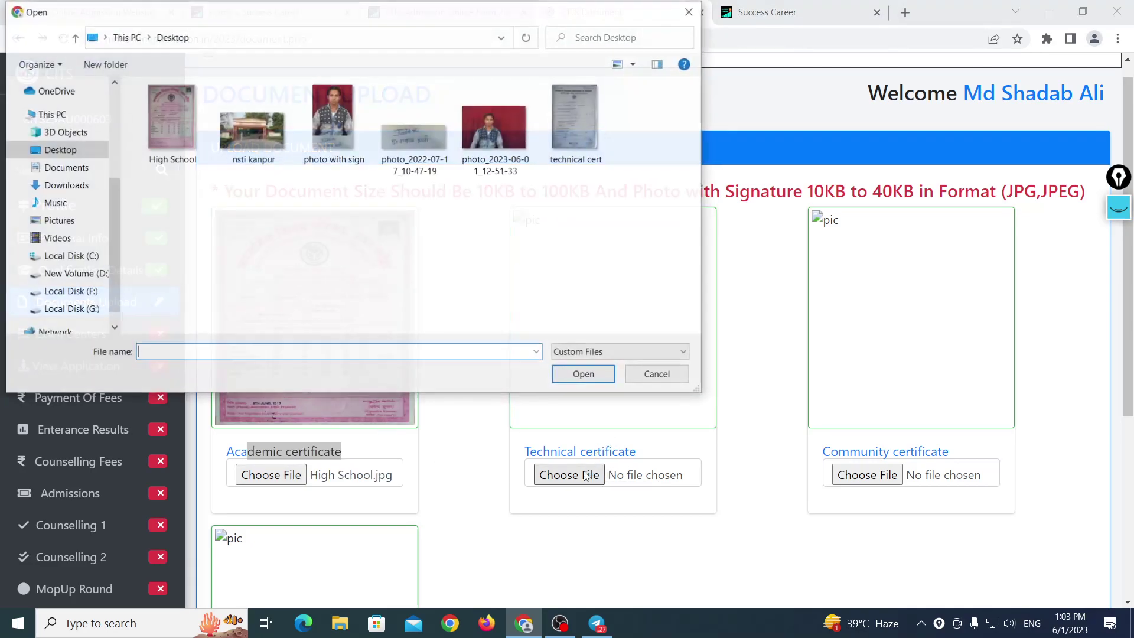
{"action": "left_click", "coordinate": [178, 124]}
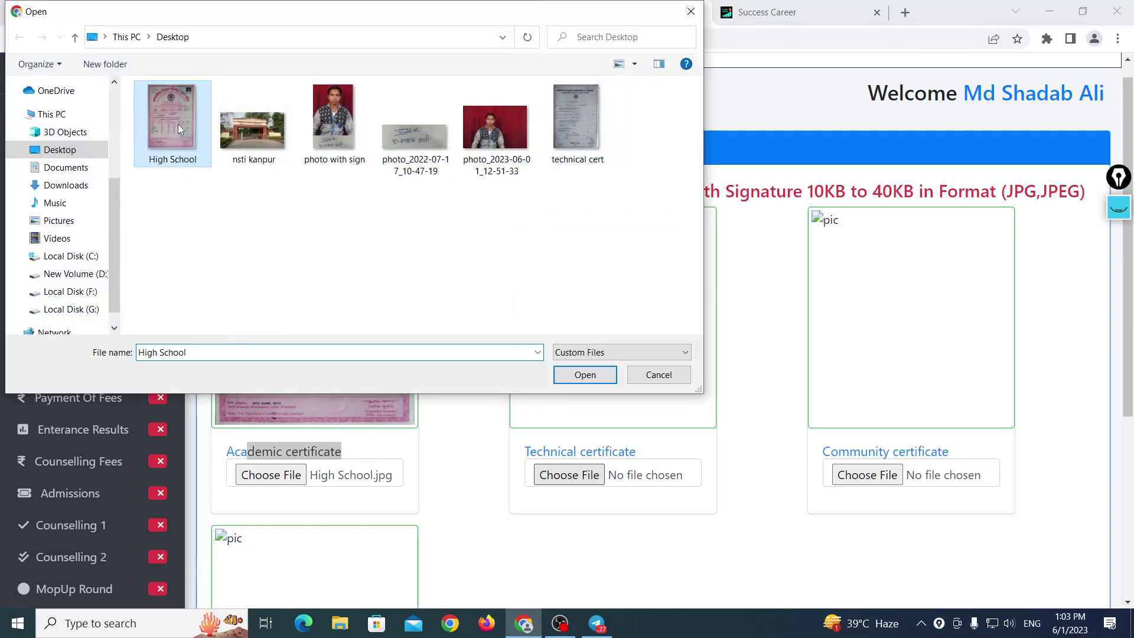
{"action": "left_click", "coordinate": [601, 150]}
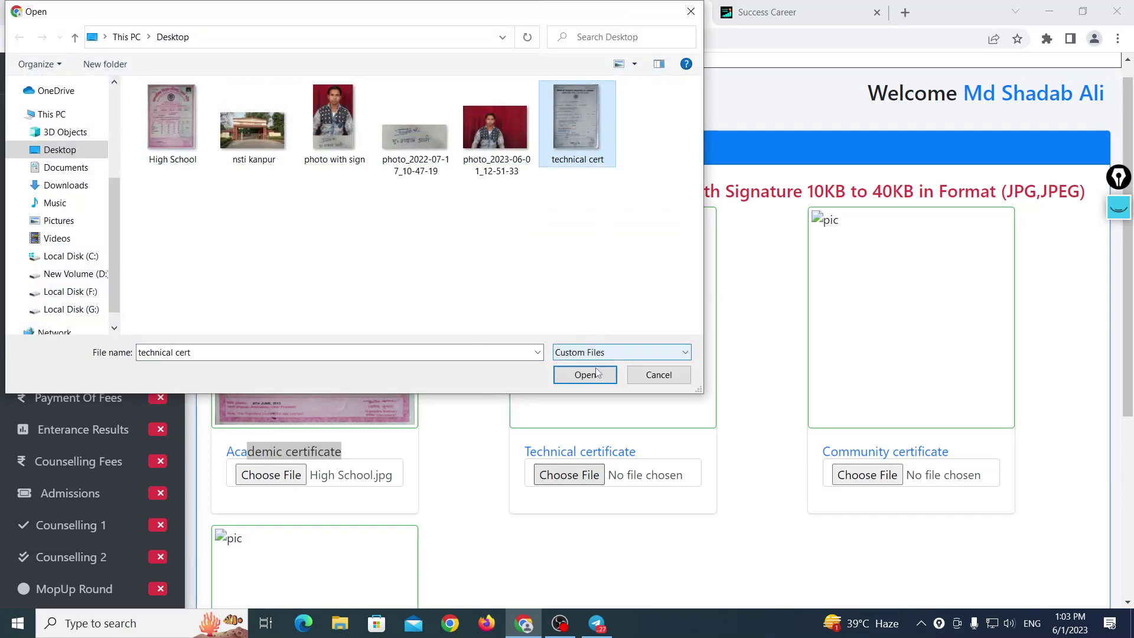
{"action": "left_click", "coordinate": [585, 375]}
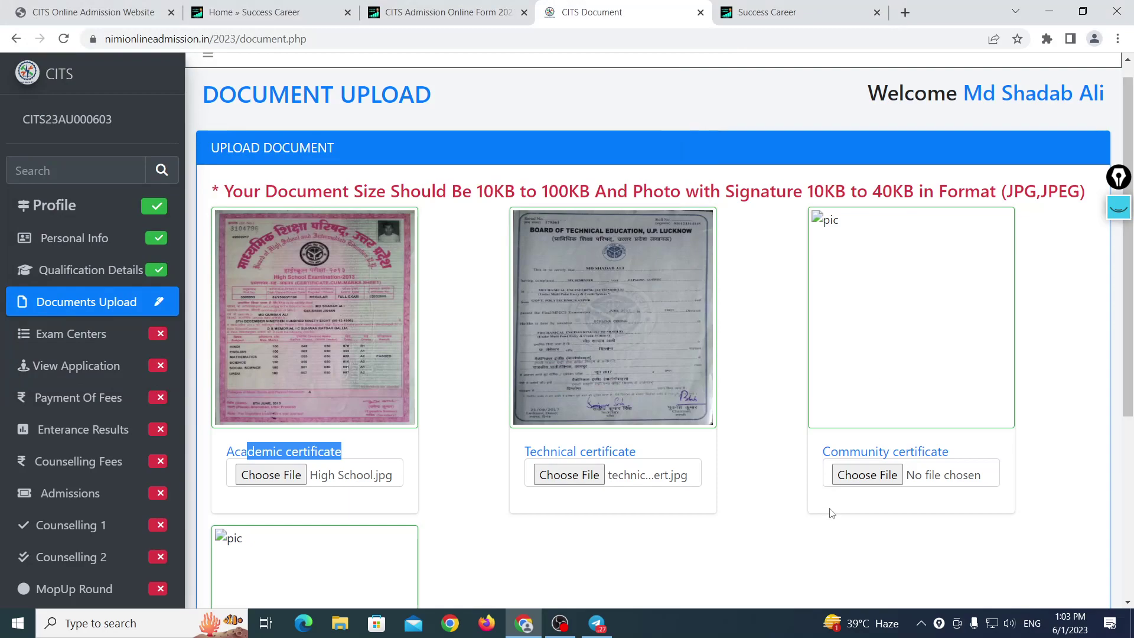
{"action": "left_click_drag", "start_coordinate": [860, 451], "coordinate": [921, 449]}
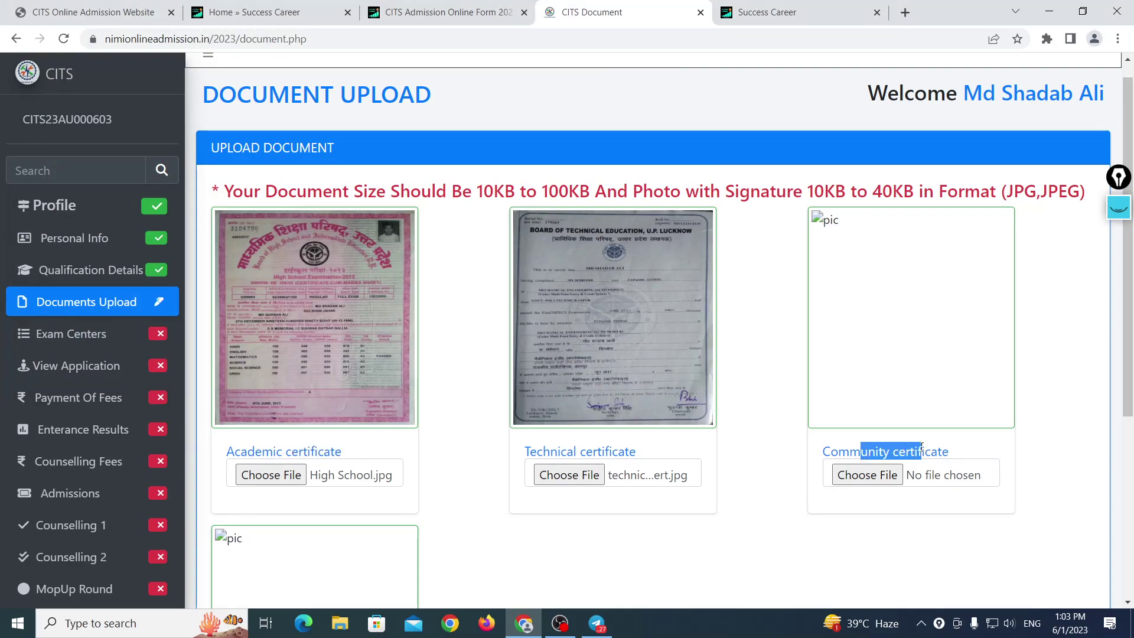
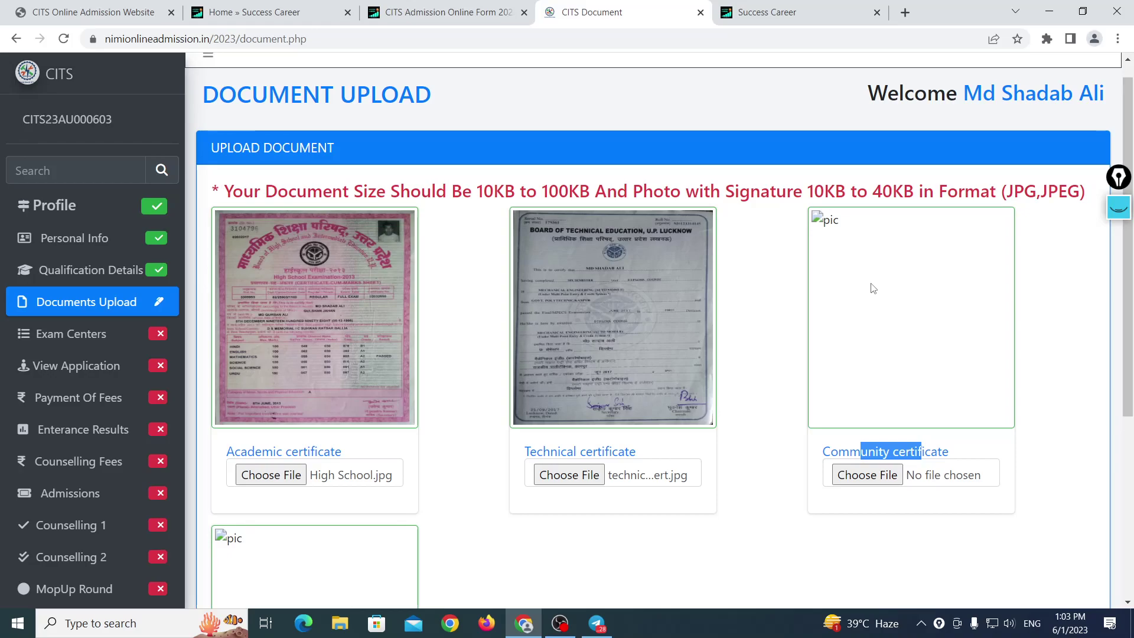
Step: Attach the 'photo with sign' image as the Photo With Signature file
{"action": "scroll", "coordinate": [709, 484], "scroll_direction": "down", "scroll_amount": 5}
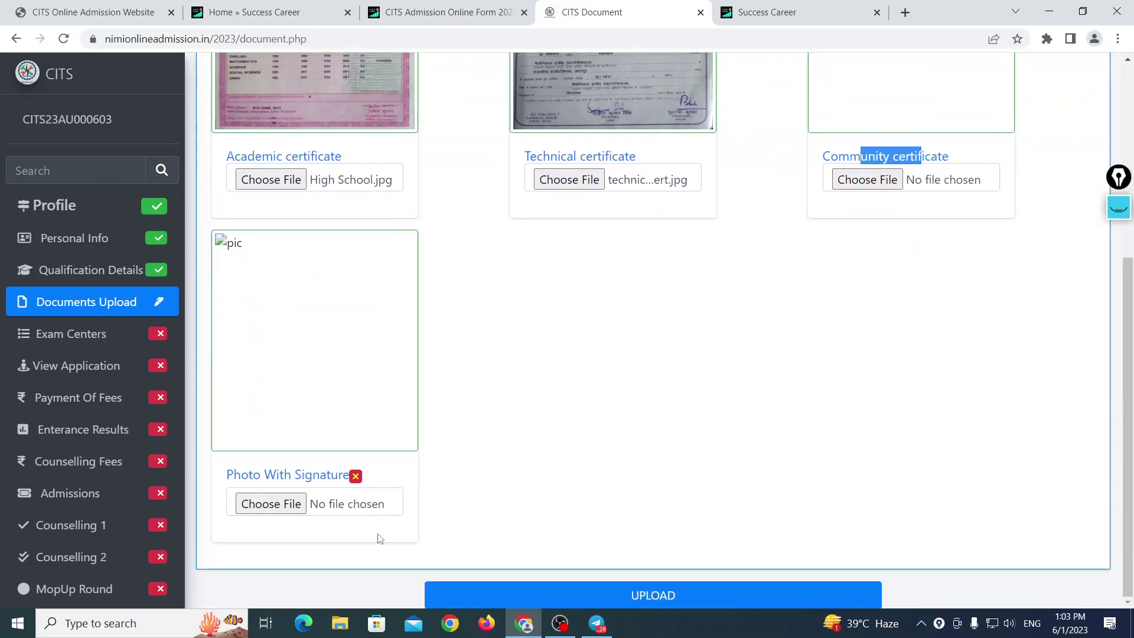
{"action": "left_click", "coordinate": [251, 503]}
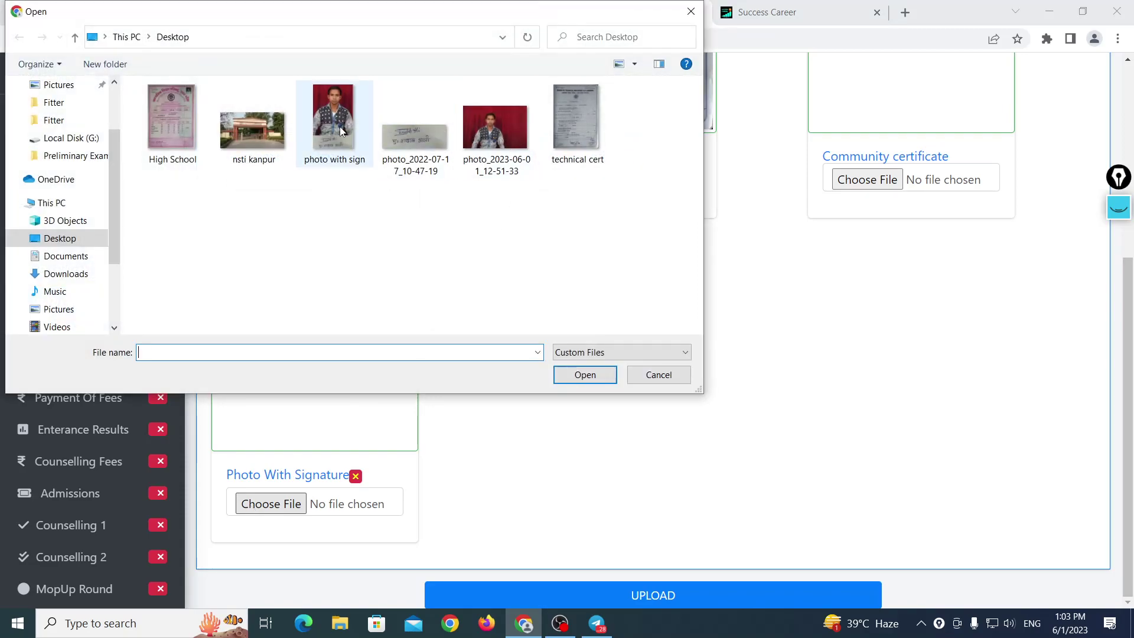
{"action": "left_click", "coordinate": [339, 126]}
{"action": "left_click", "coordinate": [565, 375]}
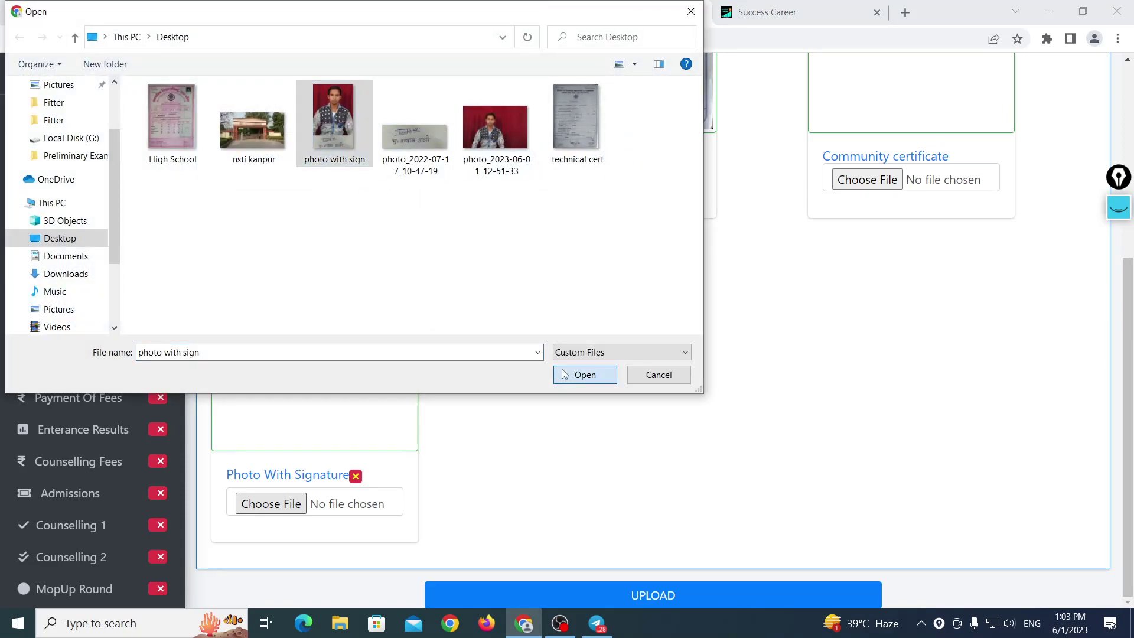
{"action": "scroll", "coordinate": [298, 359], "scroll_direction": "up", "scroll_amount": 1}
{"action": "scroll", "coordinate": [297, 359], "scroll_direction": "down", "scroll_amount": 1}
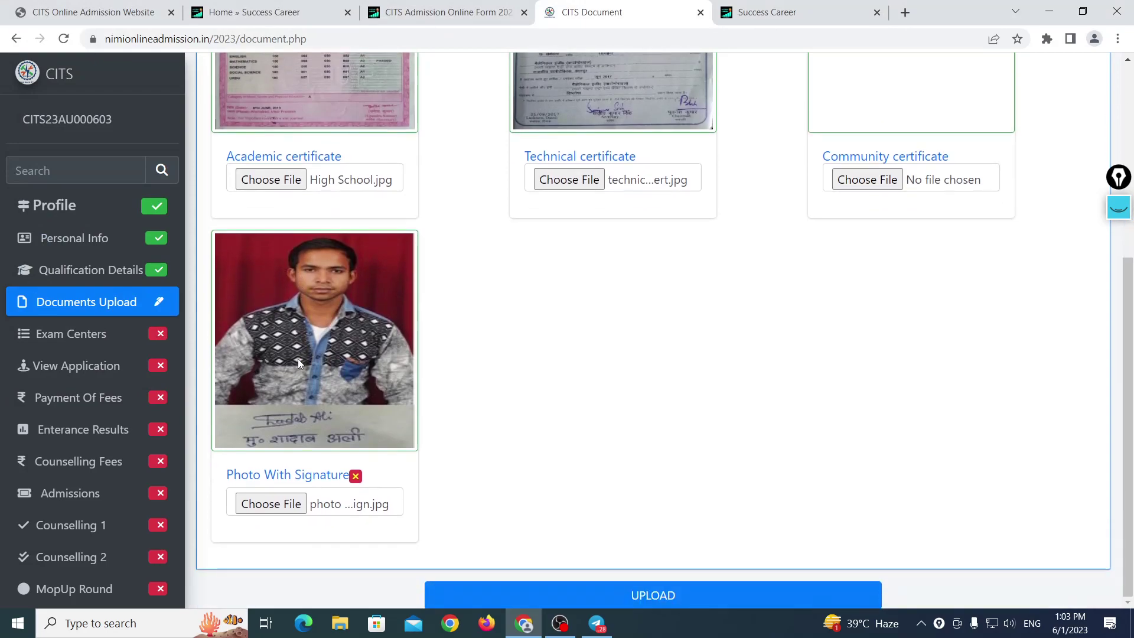
{"action": "left_click", "coordinate": [630, 602]}
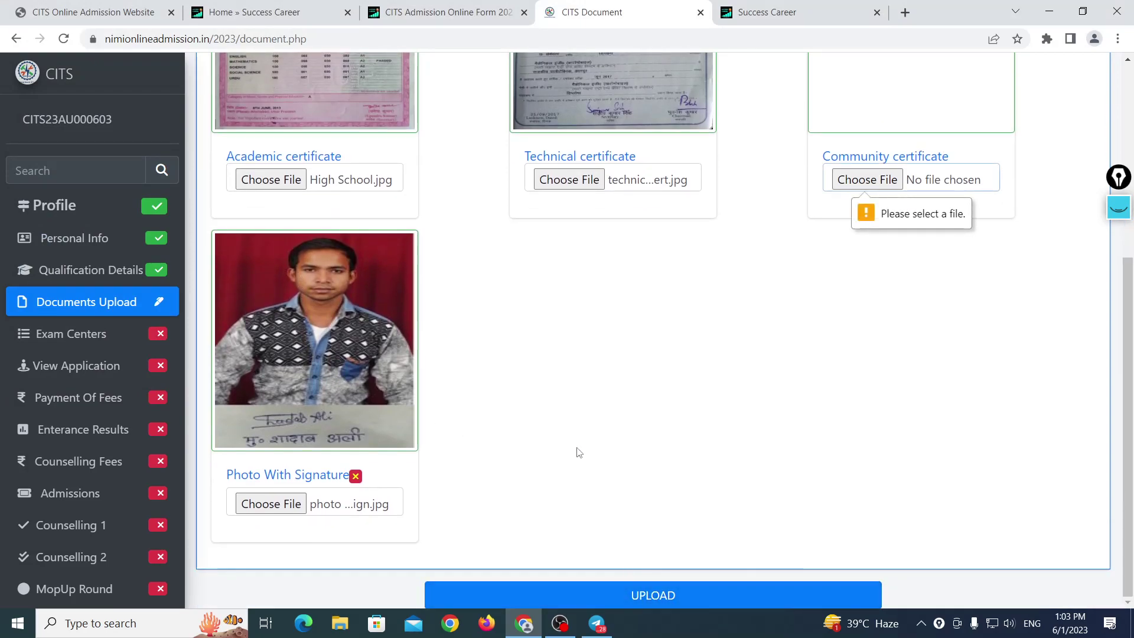
{"action": "scroll", "coordinate": [592, 437], "scroll_direction": "up", "scroll_amount": 5}
{"action": "scroll", "coordinate": [698, 397], "scroll_direction": "down", "scroll_amount": 3}
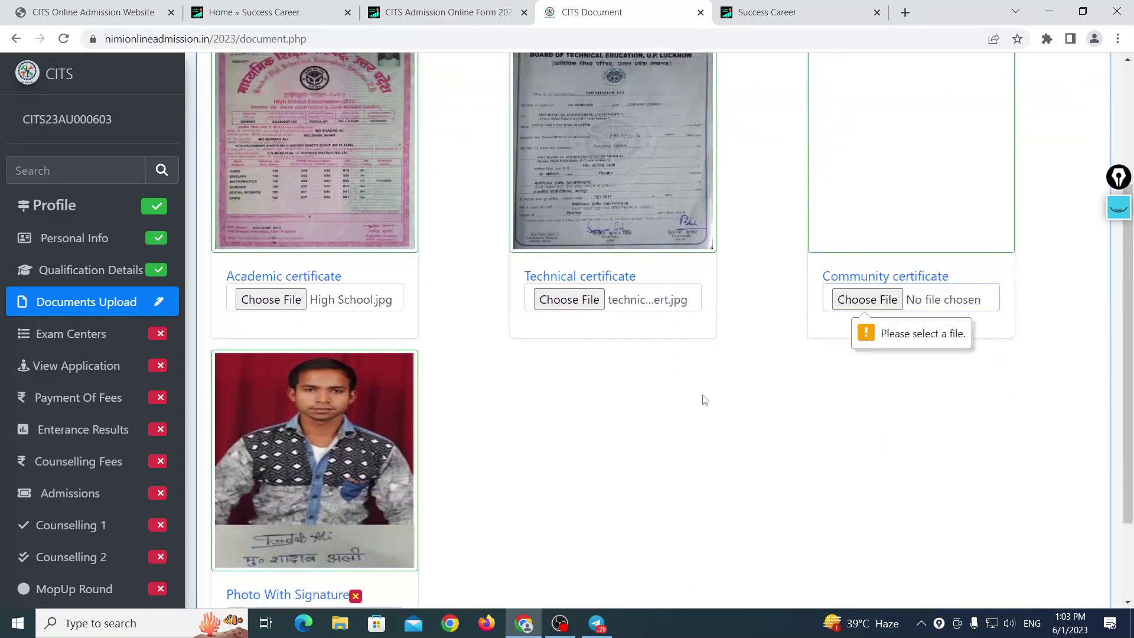
{"action": "scroll", "coordinate": [921, 331], "scroll_direction": "up", "scroll_amount": 3}
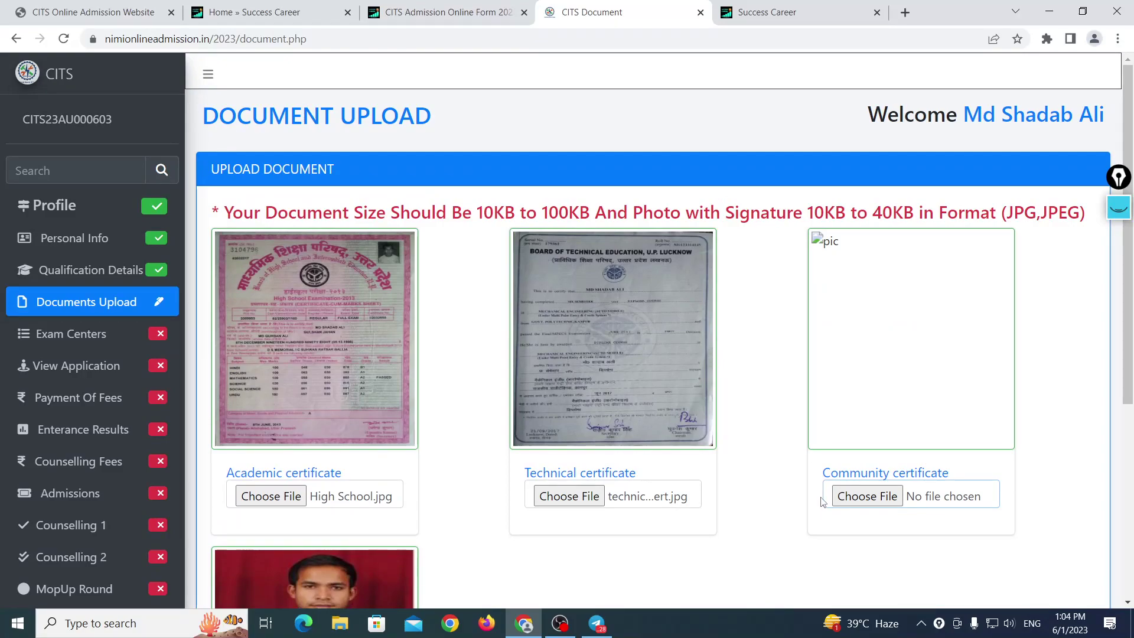
{"action": "scroll", "coordinate": [790, 371], "scroll_direction": "down", "scroll_amount": 2}
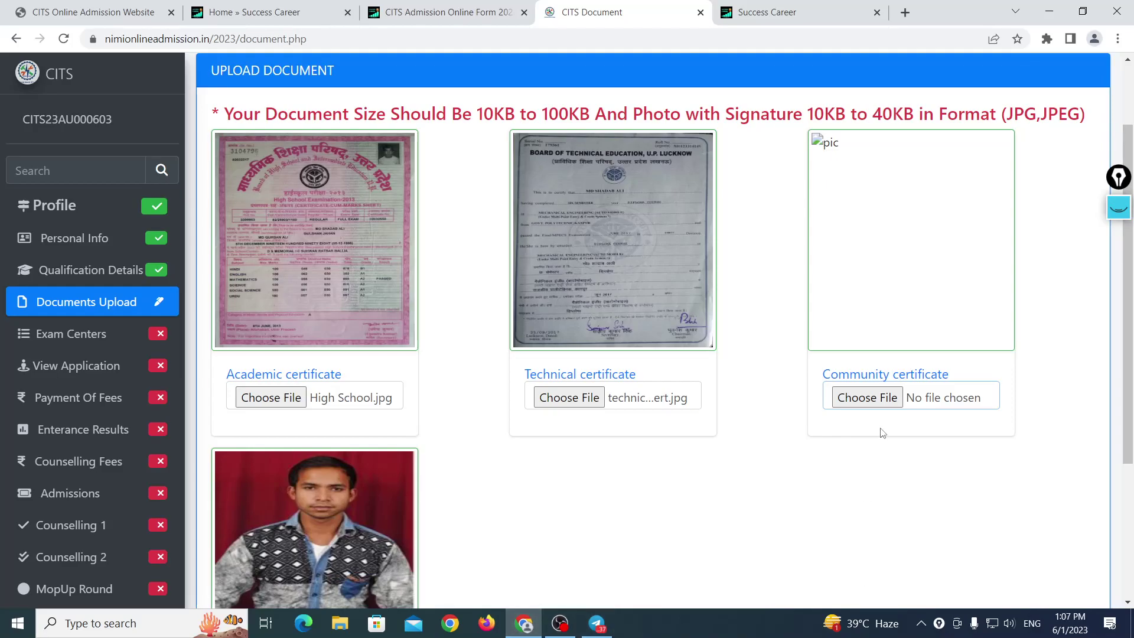
Step: Attach cast.jpg as the Community certificate
{"action": "left_click", "coordinate": [867, 401]}
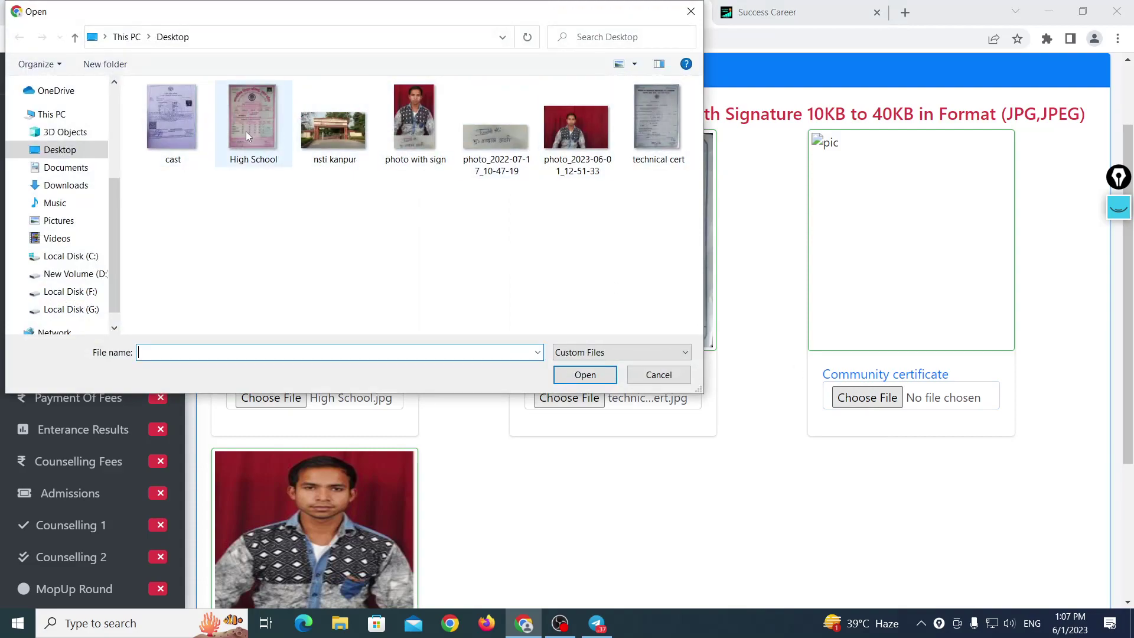
{"action": "left_click", "coordinate": [172, 133]}
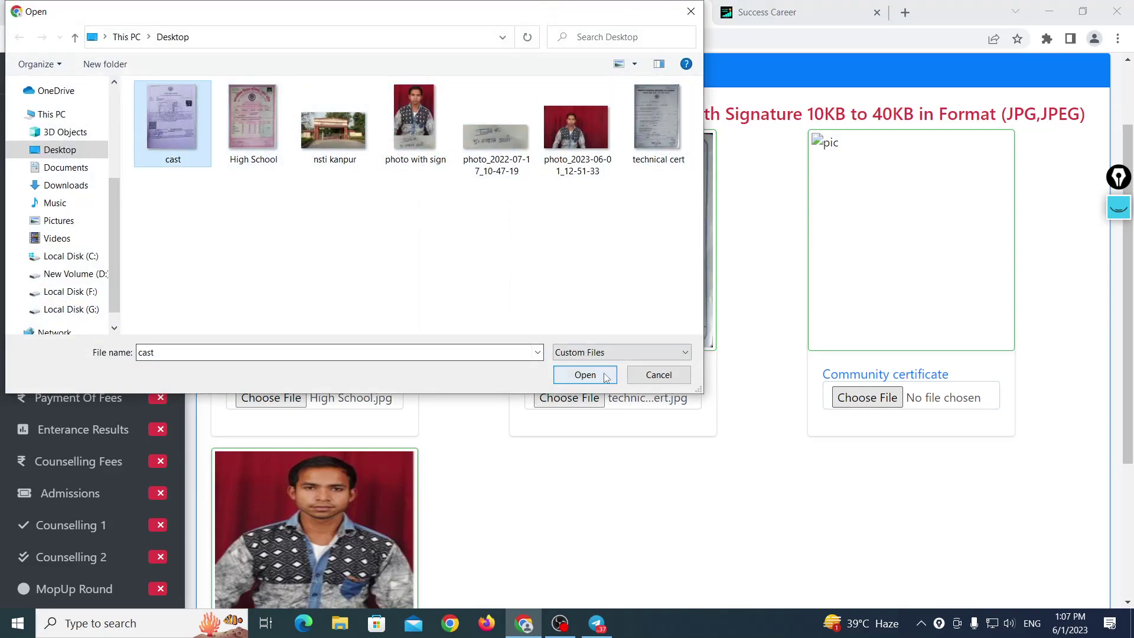
{"action": "left_click", "coordinate": [584, 375]}
{"action": "scroll", "coordinate": [761, 306], "scroll_direction": "down", "scroll_amount": 1}
{"action": "scroll", "coordinate": [499, 347], "scroll_direction": "down", "scroll_amount": 3}
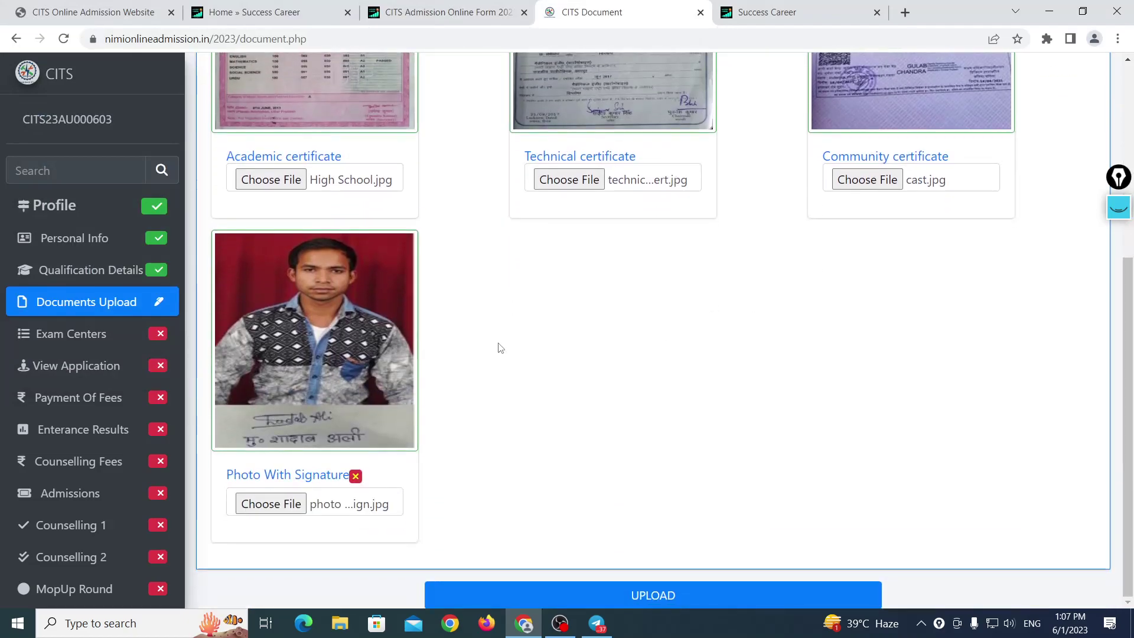
{"action": "scroll", "coordinate": [483, 347], "scroll_direction": "up", "scroll_amount": 6}
{"action": "scroll", "coordinate": [489, 349], "scroll_direction": "down", "scroll_amount": 6}
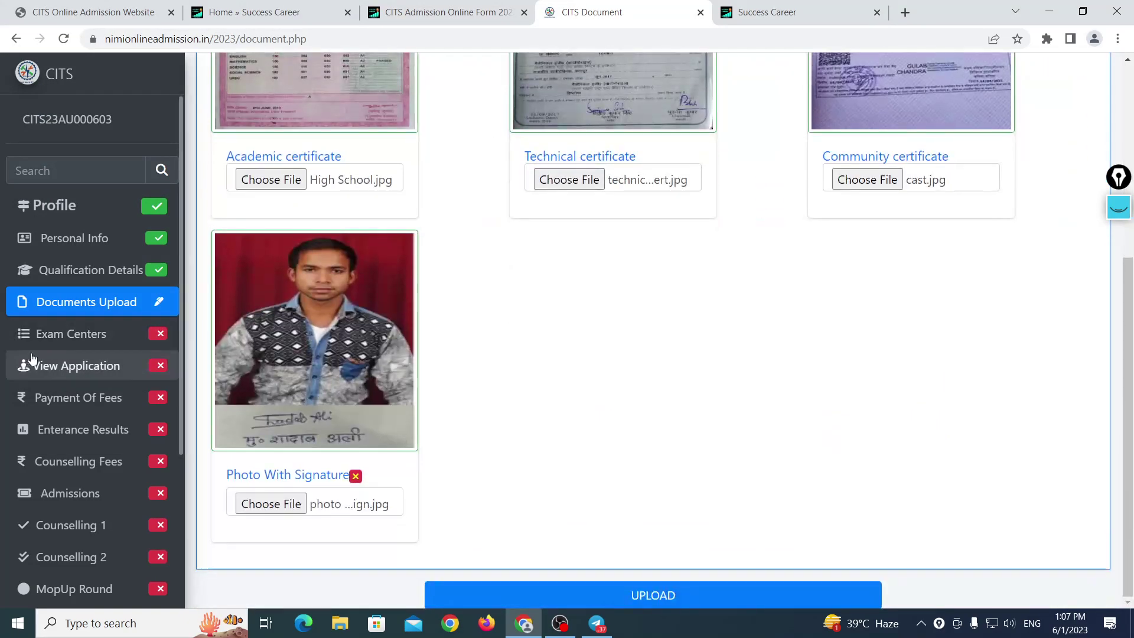
Step: Upload the four documents and dismiss the 'Your Document Upload Successfully' alert
{"action": "left_click", "coordinate": [532, 597]}
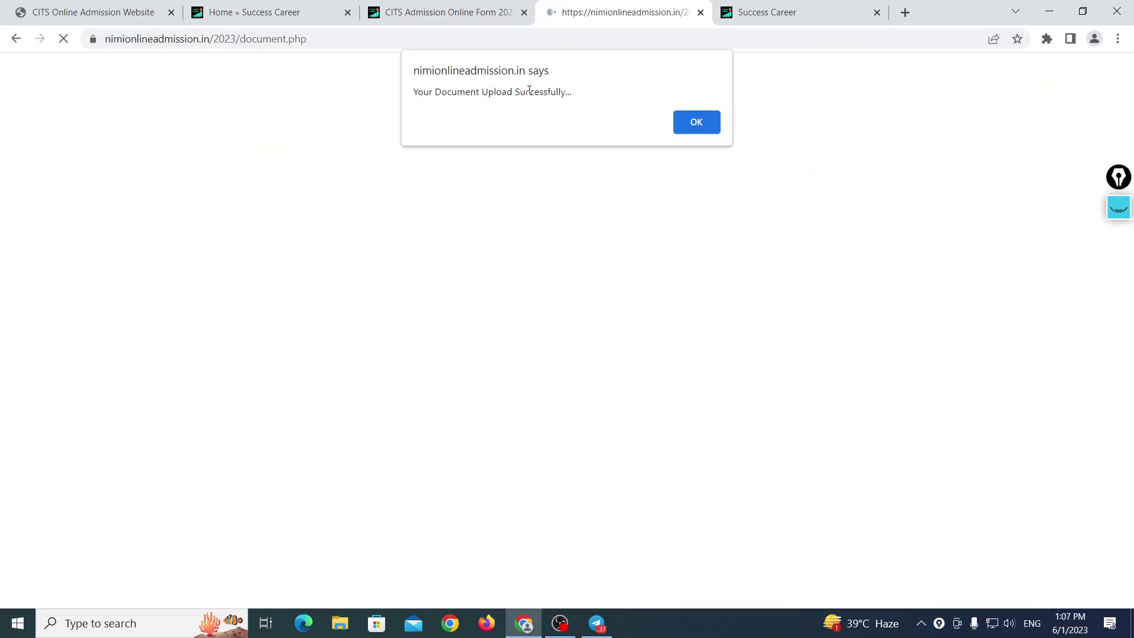
{"action": "left_click", "coordinate": [691, 121]}
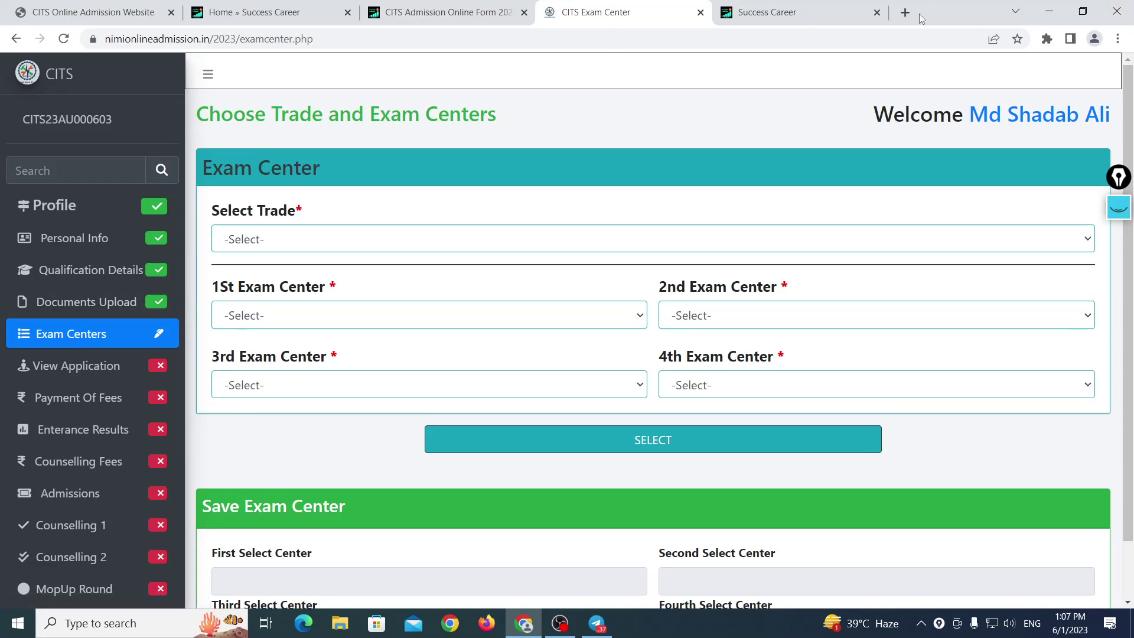
Step: In a new tab, search 'nimi' and open the CITS site's Admission 2023 application link
{"action": "key", "text": "ctrl+t"}
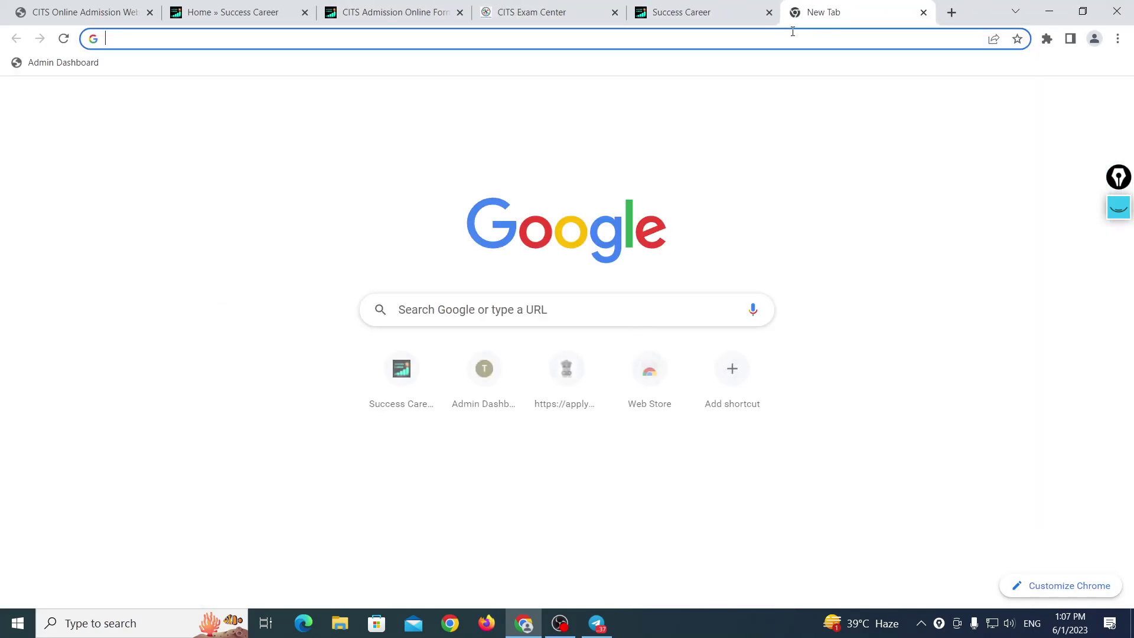
{"action": "type", "text": "nimi"}
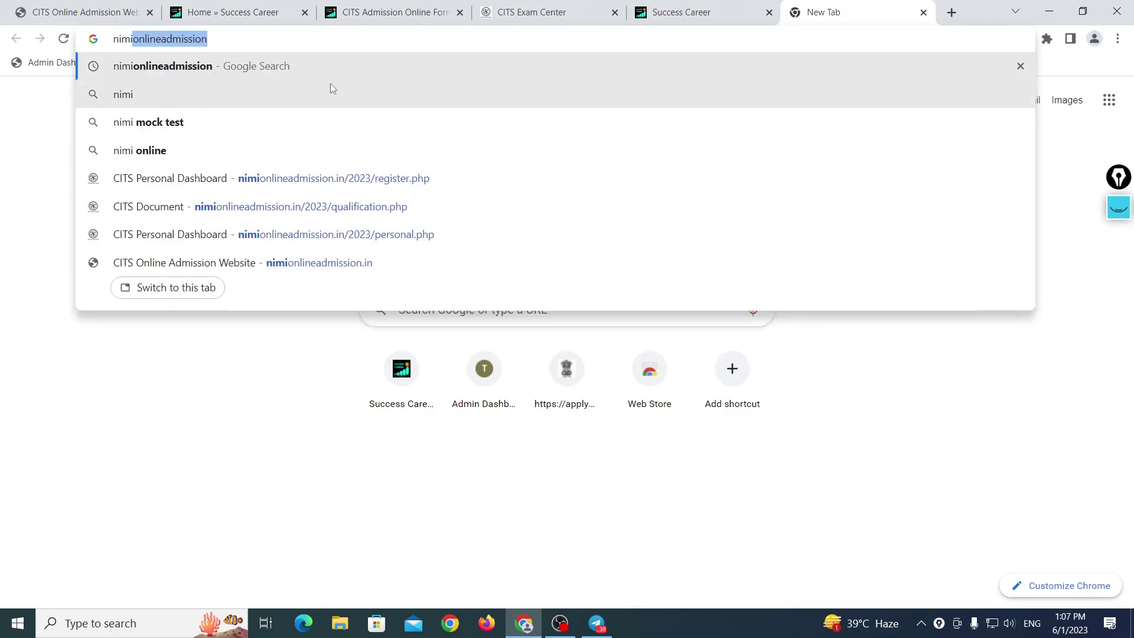
{"action": "key", "text": "Return"}
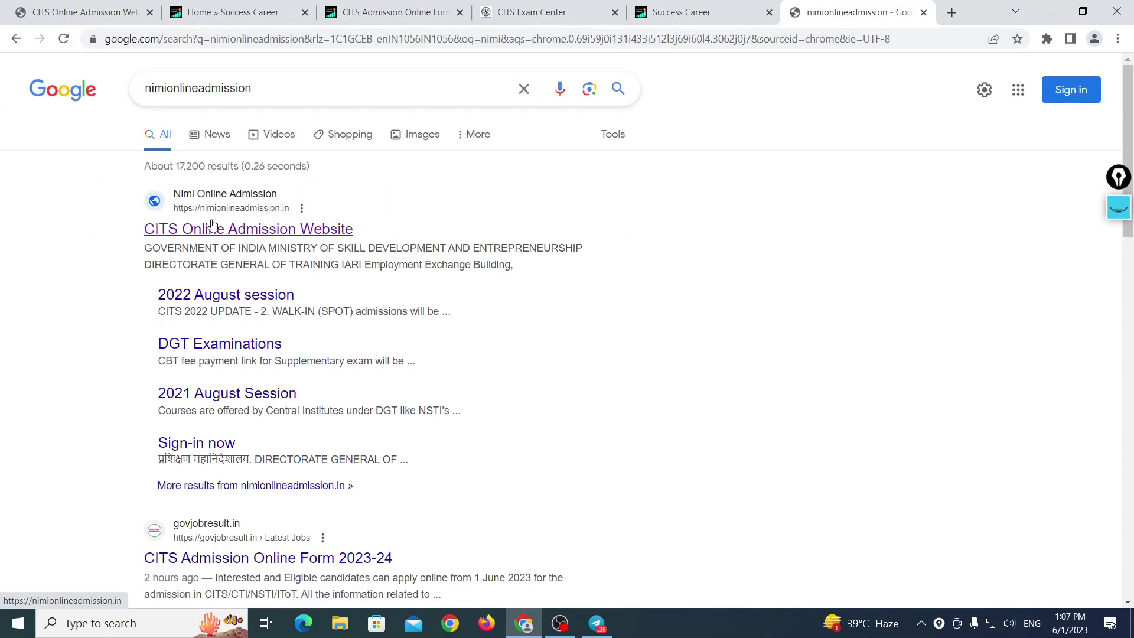
{"action": "left_click", "coordinate": [212, 229]}
{"action": "scroll", "coordinate": [608, 353], "scroll_direction": "down", "scroll_amount": 3}
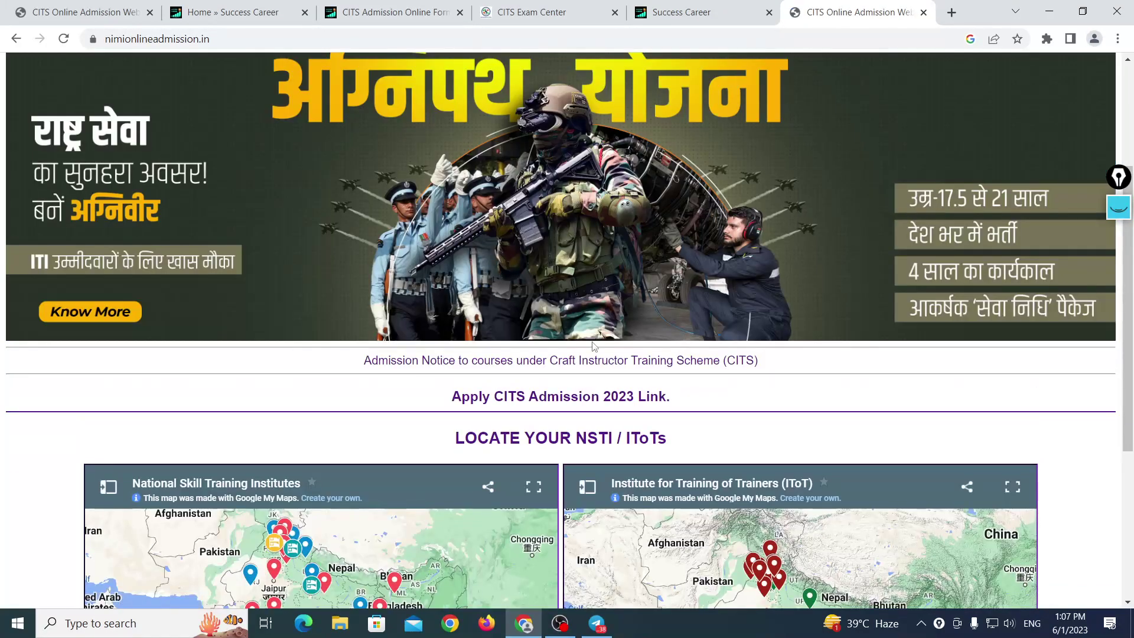
{"action": "left_click", "coordinate": [590, 396]}
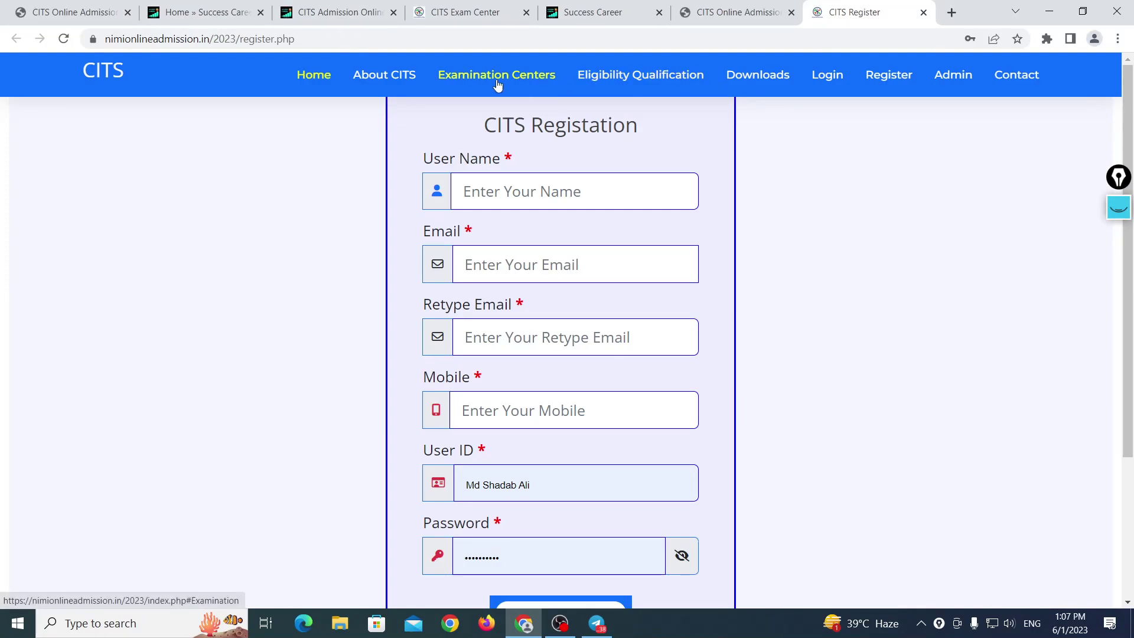
Step: Browse the 69-city Examination Centers list, then return to the CITS exam center form
{"action": "left_click", "coordinate": [471, 75]}
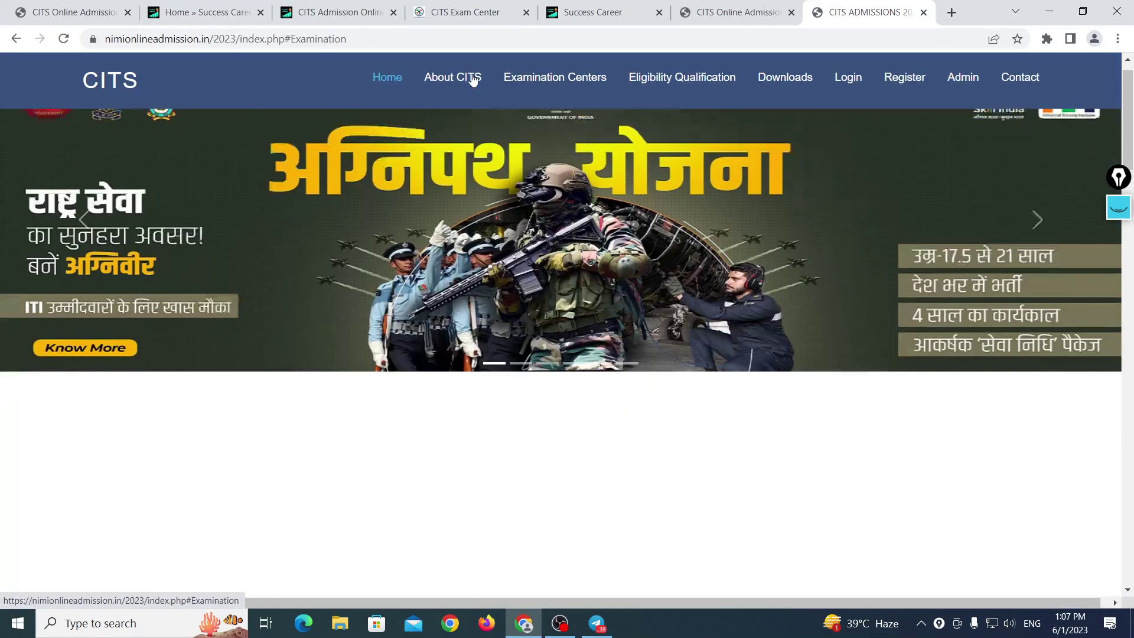
{"action": "scroll", "coordinate": [477, 255], "scroll_direction": "up", "scroll_amount": 2}
{"action": "scroll", "coordinate": [477, 255], "scroll_direction": "down", "scroll_amount": 4}
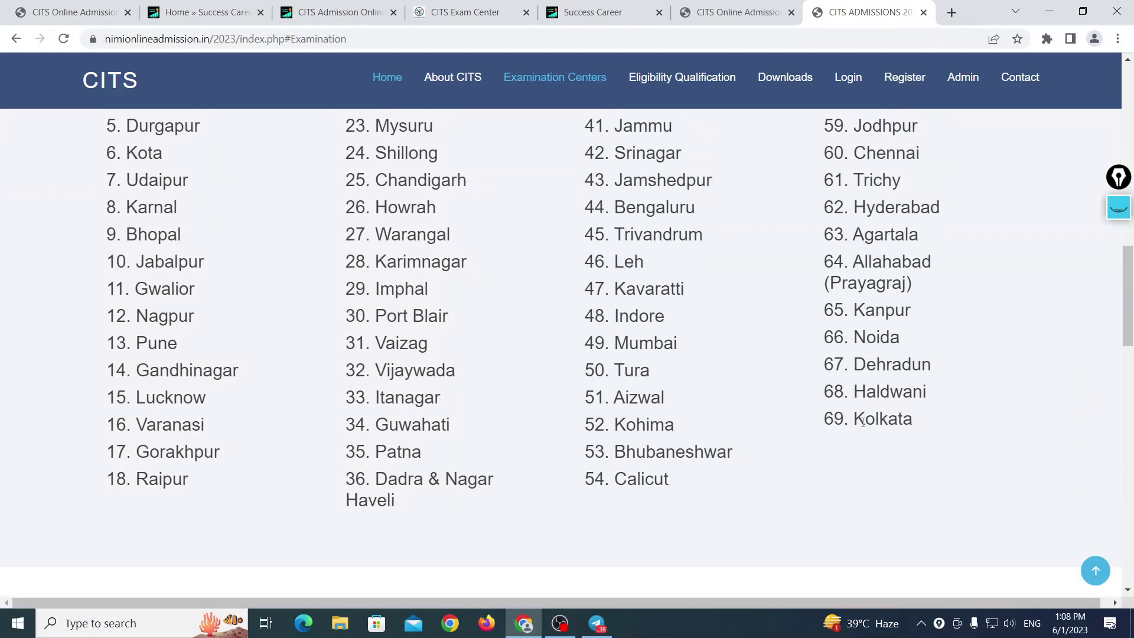
{"action": "left_click_drag", "start_coordinate": [839, 421], "coordinate": [944, 420]}
{"action": "scroll", "coordinate": [415, 400], "scroll_direction": "up", "scroll_amount": 2}
{"action": "scroll", "coordinate": [416, 400], "scroll_direction": "down", "scroll_amount": 2}
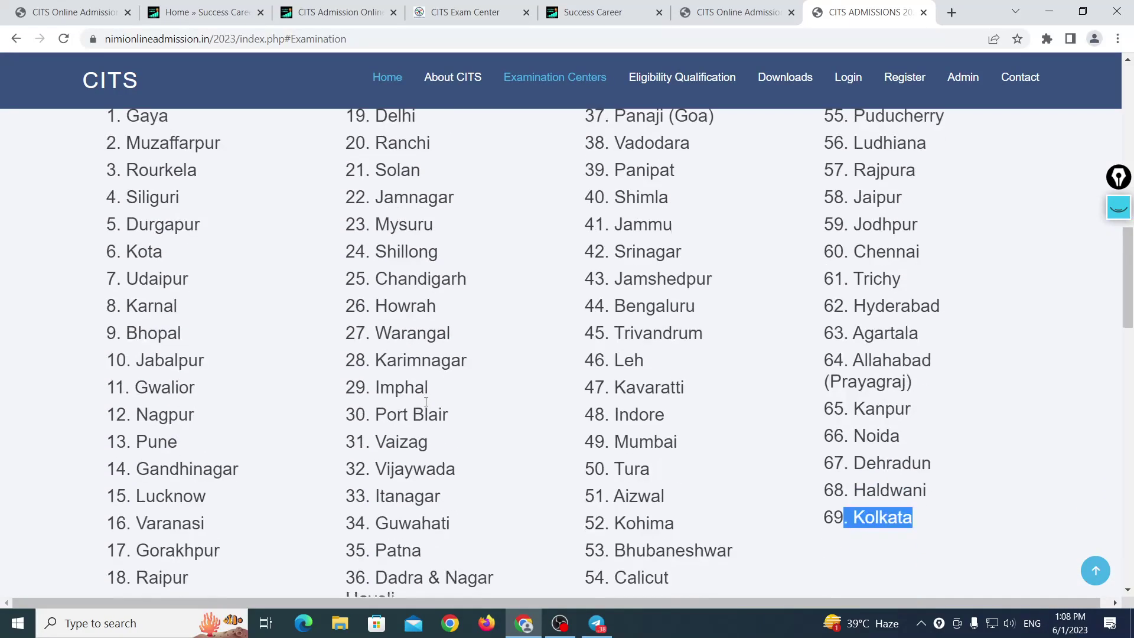
{"action": "scroll", "coordinate": [415, 400], "scroll_direction": "up", "scroll_amount": 4}
{"action": "scroll", "coordinate": [407, 397], "scroll_direction": "down", "scroll_amount": 2}
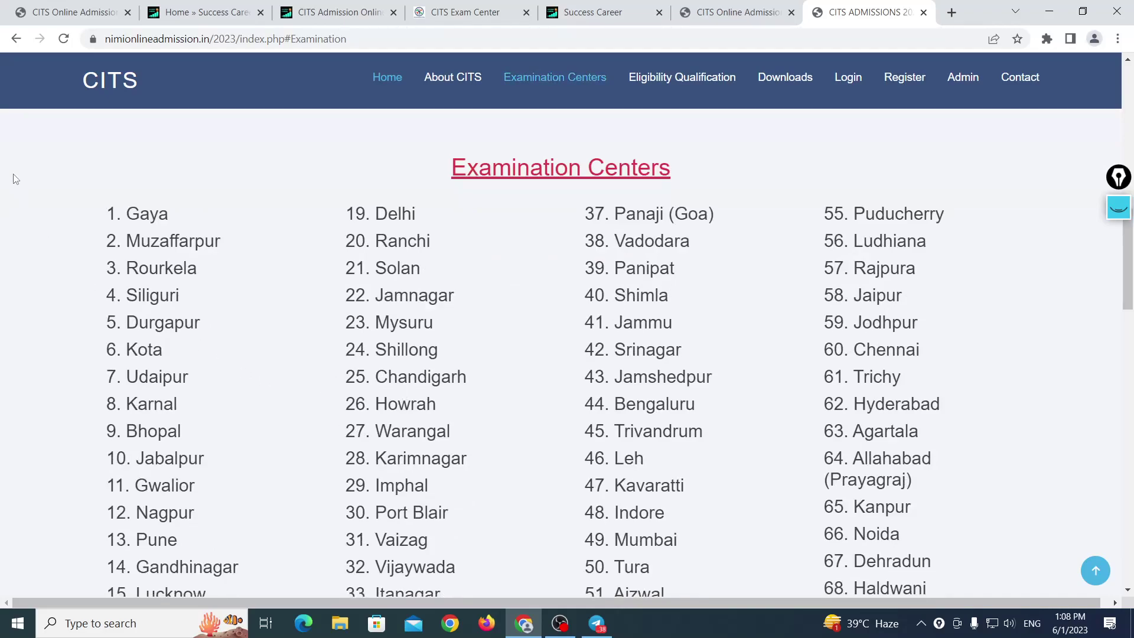
{"action": "left_click_drag", "start_coordinate": [124, 258], "coordinate": [189, 425]}
{"action": "scroll", "coordinate": [150, 303], "scroll_direction": "down", "scroll_amount": 3}
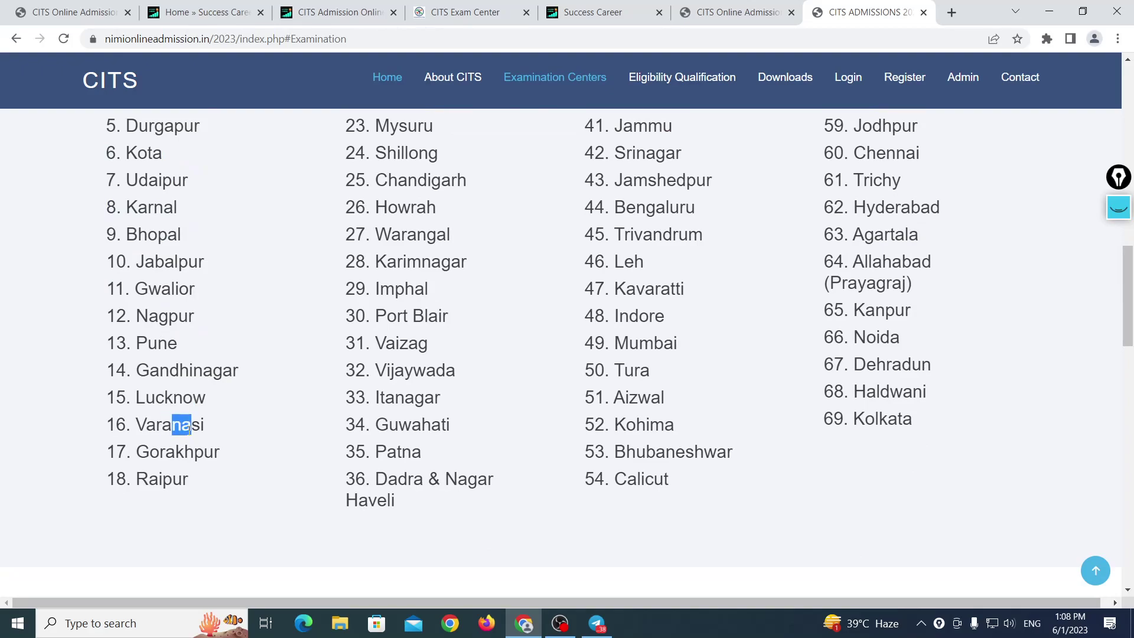
{"action": "left_click", "coordinate": [708, 11]}
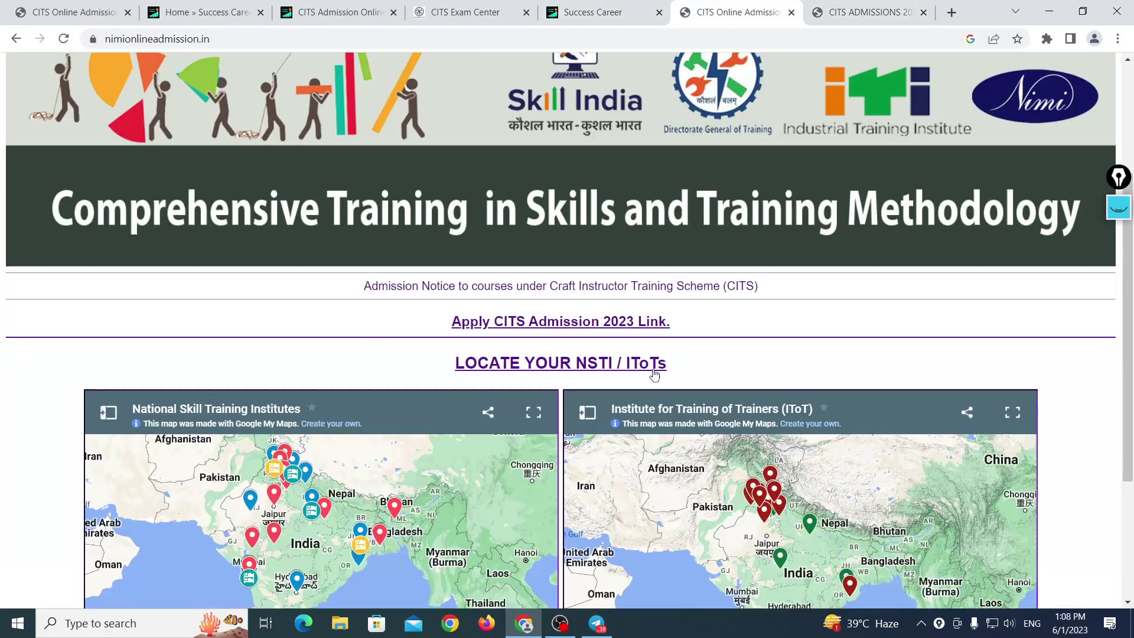
{"action": "left_click", "coordinate": [594, 12]}
{"action": "left_click", "coordinate": [458, 8]}
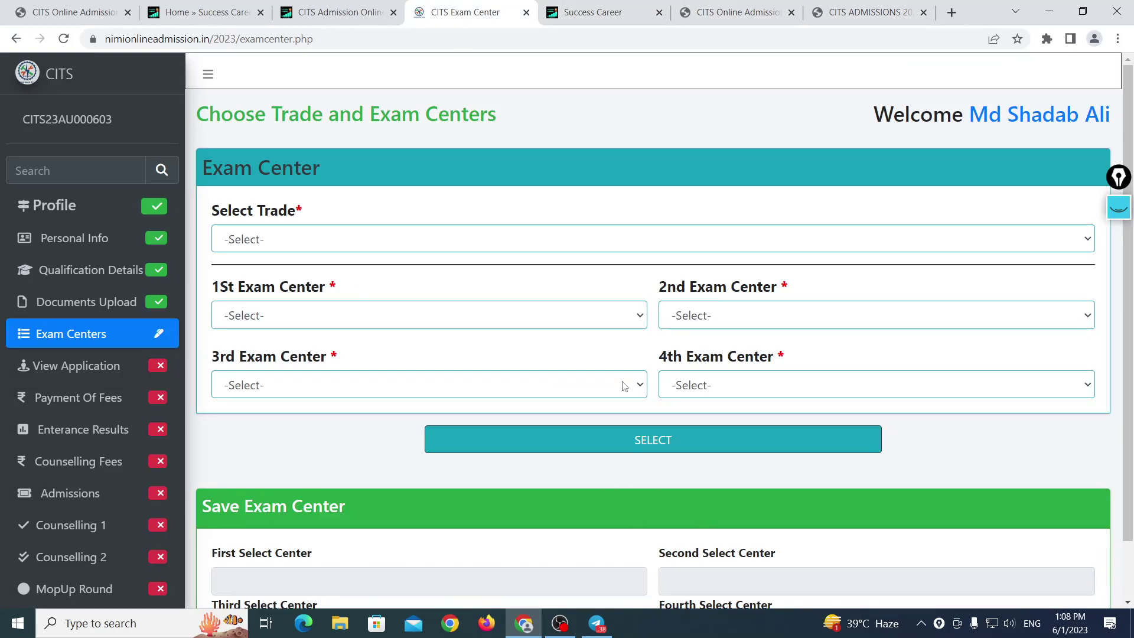
Step: Choose Fitter in the Select Trade dropdown of the exam center form
{"action": "scroll", "coordinate": [427, 495], "scroll_direction": "down", "scroll_amount": 1}
{"action": "scroll", "coordinate": [424, 491], "scroll_direction": "up", "scroll_amount": 1}
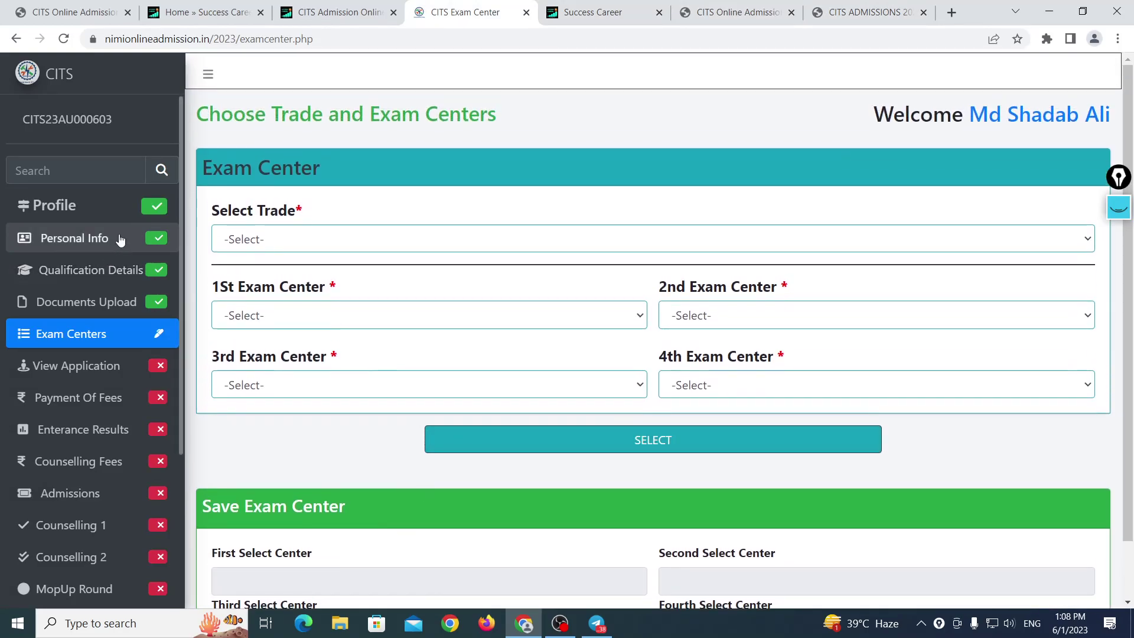
{"action": "left_click", "coordinate": [261, 243]}
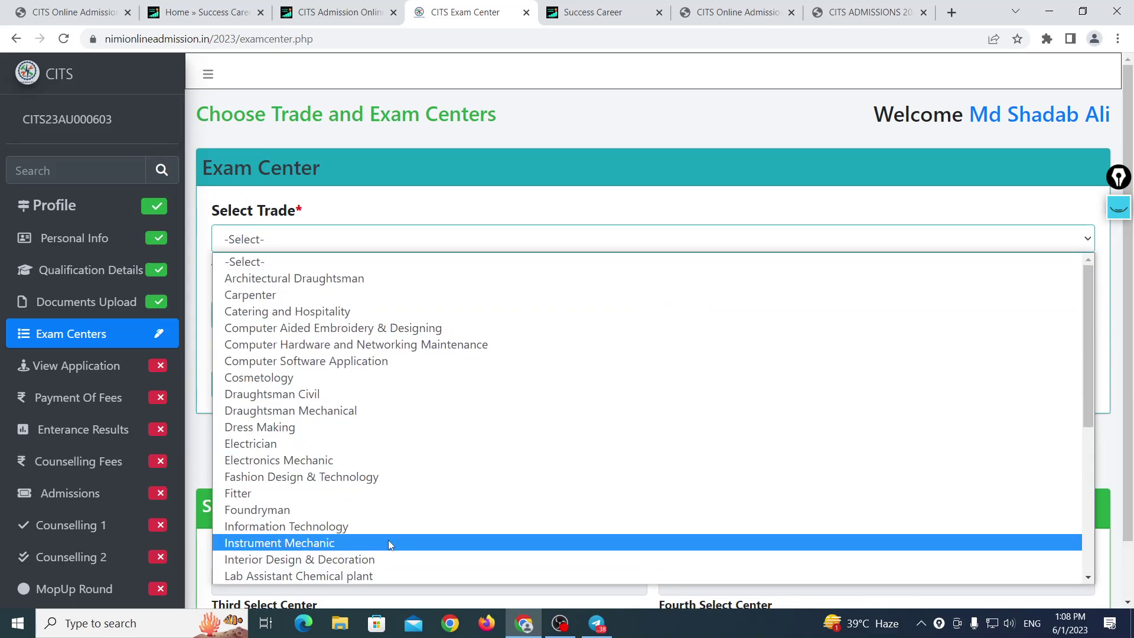
{"action": "left_click", "coordinate": [426, 492]}
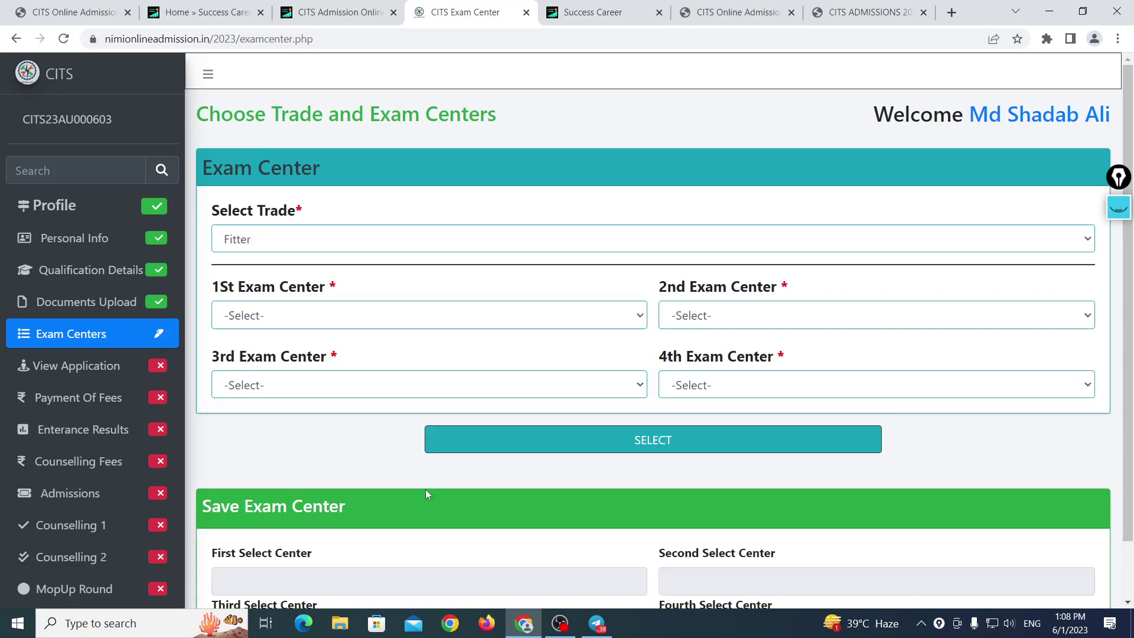
{"action": "left_click", "coordinate": [506, 237]}
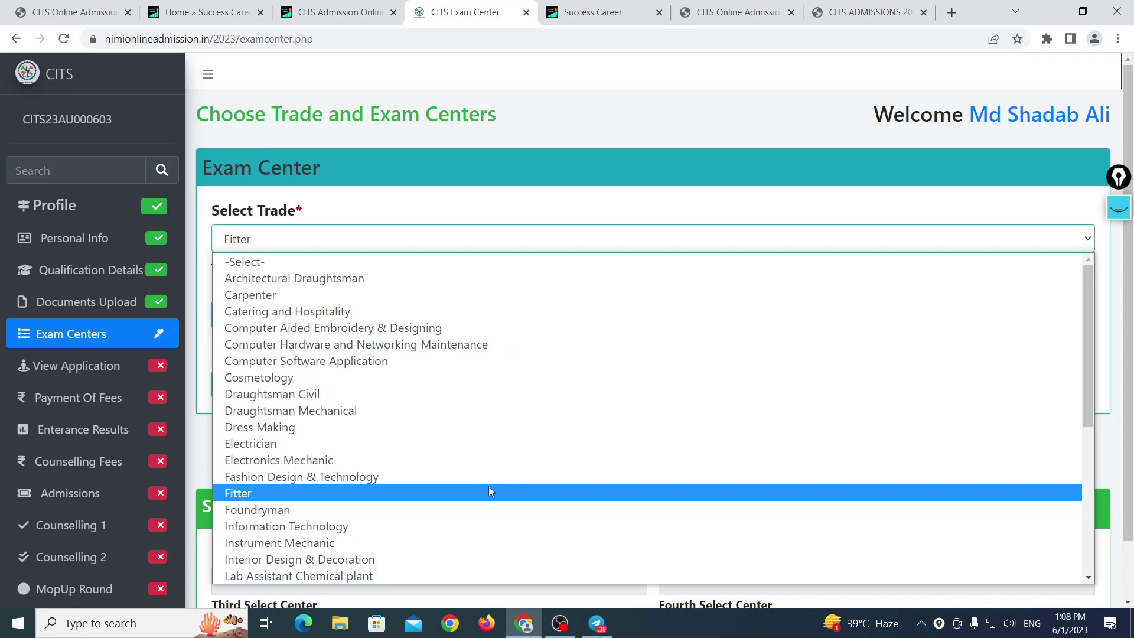
{"action": "left_click", "coordinate": [487, 492]}
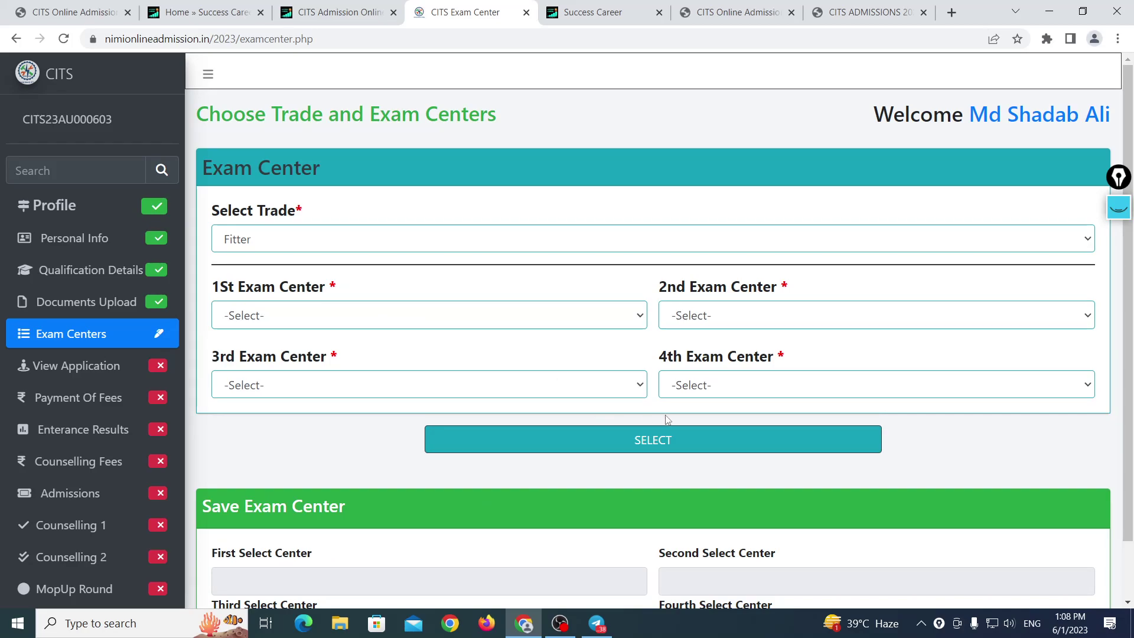
Step: Pick Varanasi as the first and Allahabad (Prayagraj) as the second exam centre
{"action": "left_click", "coordinate": [423, 324]}
{"action": "scroll", "coordinate": [362, 273], "scroll_direction": "down", "scroll_amount": 10}
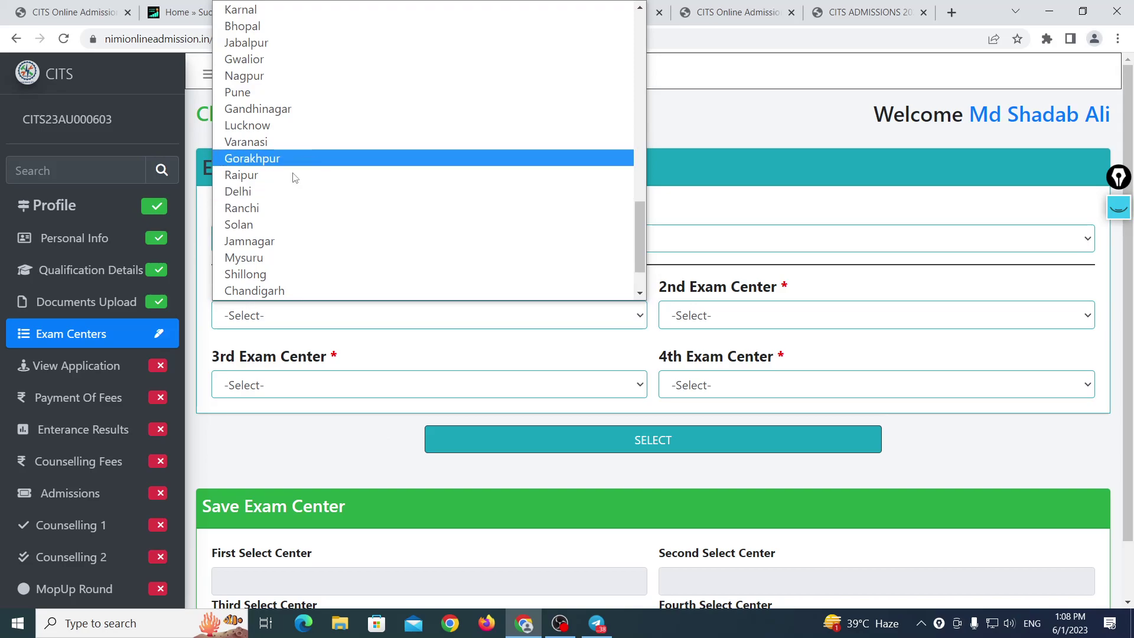
{"action": "scroll", "coordinate": [362, 182], "scroll_direction": "up", "scroll_amount": 4}
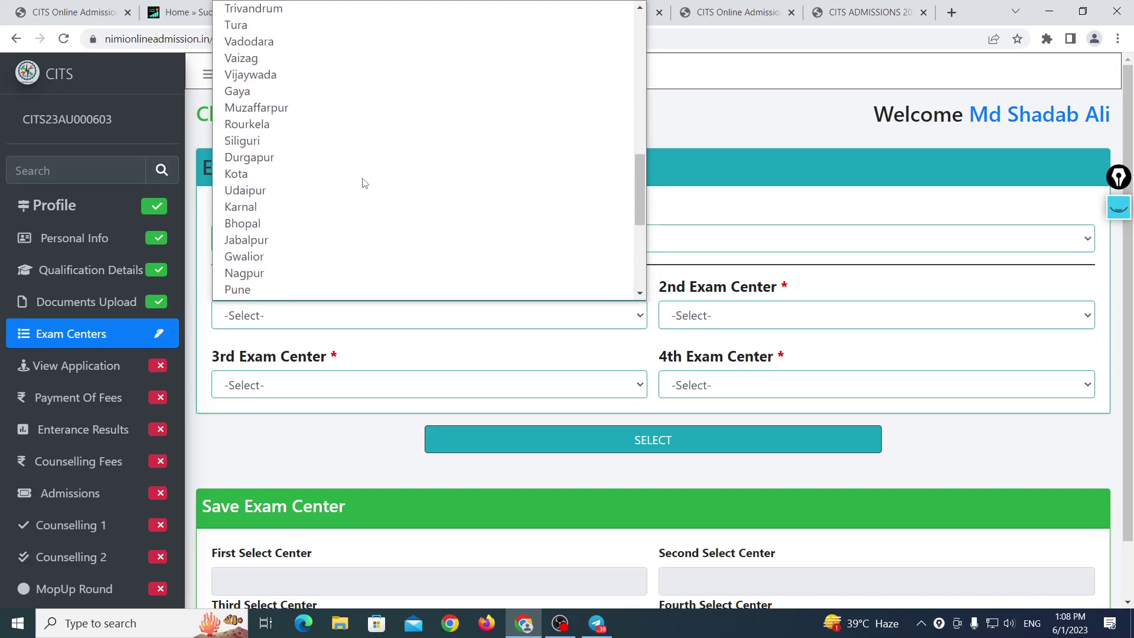
{"action": "scroll", "coordinate": [363, 184], "scroll_direction": "down", "scroll_amount": 5}
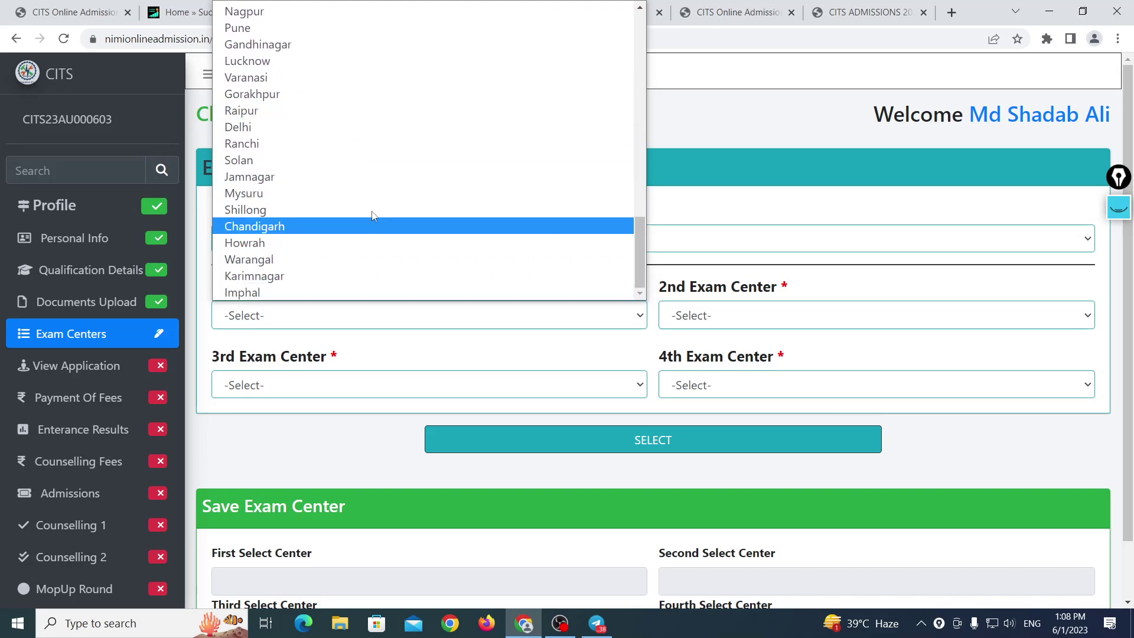
{"action": "left_click", "coordinate": [366, 81]}
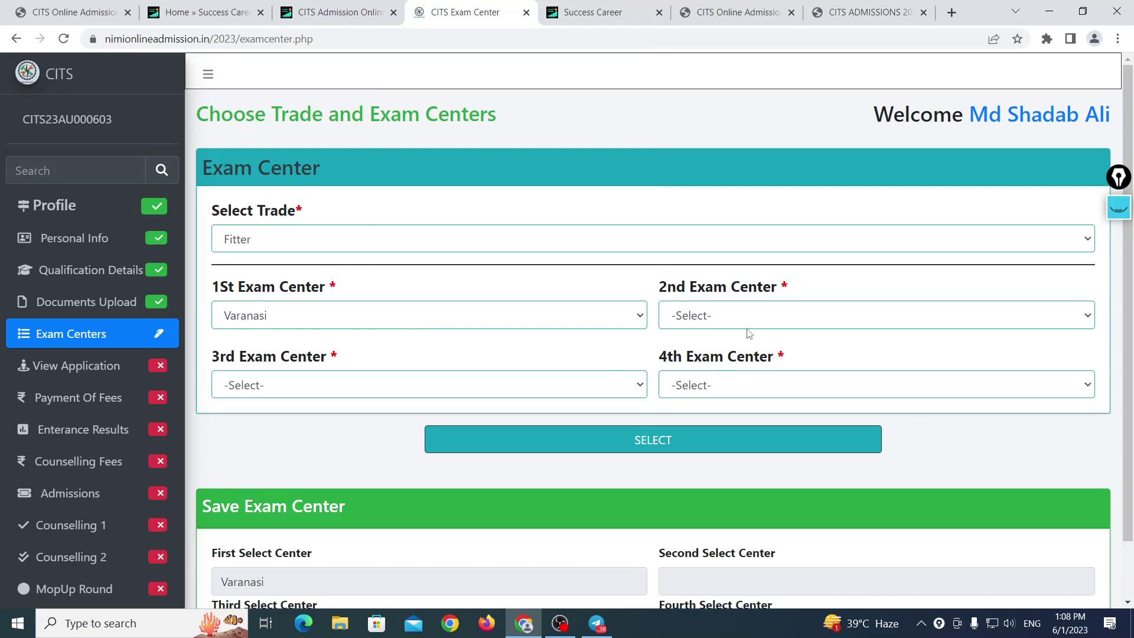
{"action": "left_click", "coordinate": [749, 314]}
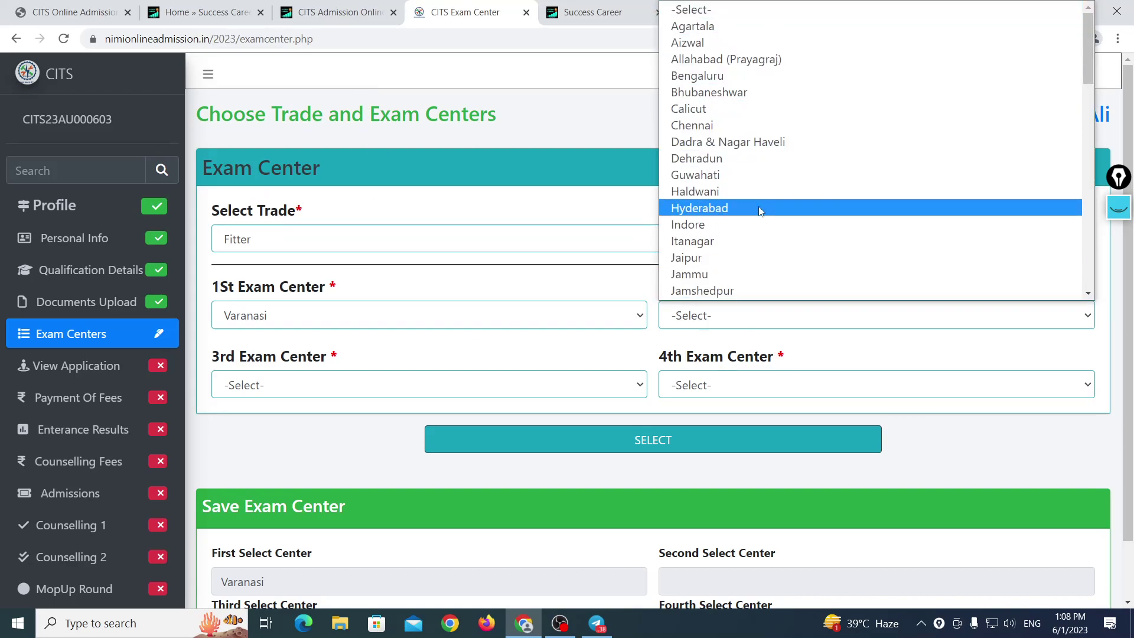
{"action": "scroll", "coordinate": [761, 212], "scroll_direction": "down", "scroll_amount": 4}
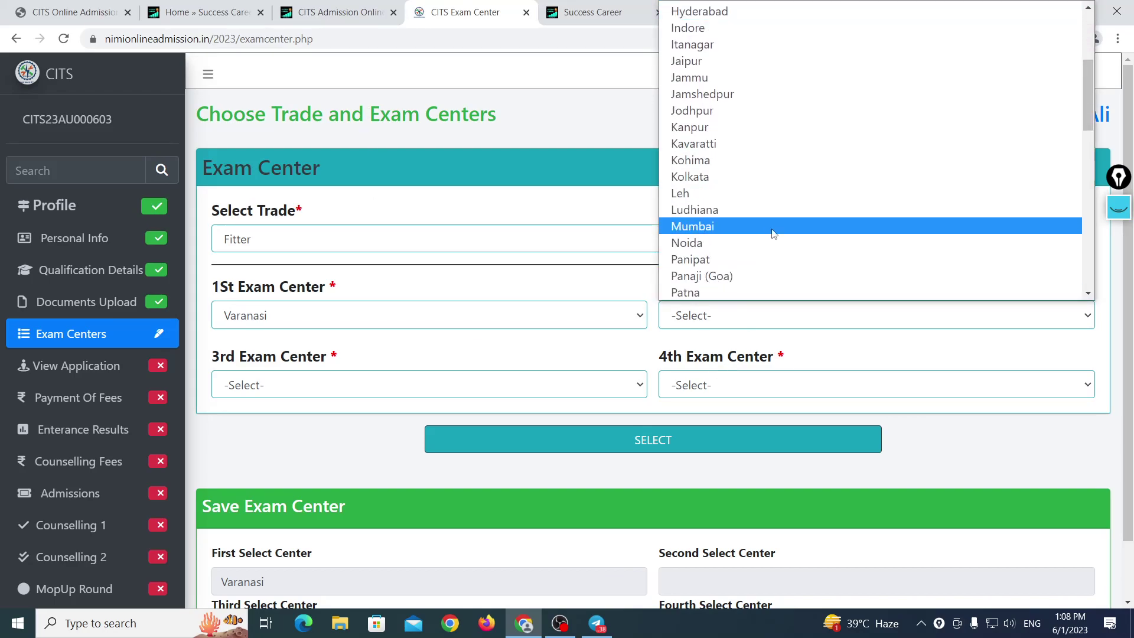
{"action": "scroll", "coordinate": [780, 119], "scroll_direction": "up", "scroll_amount": 4}
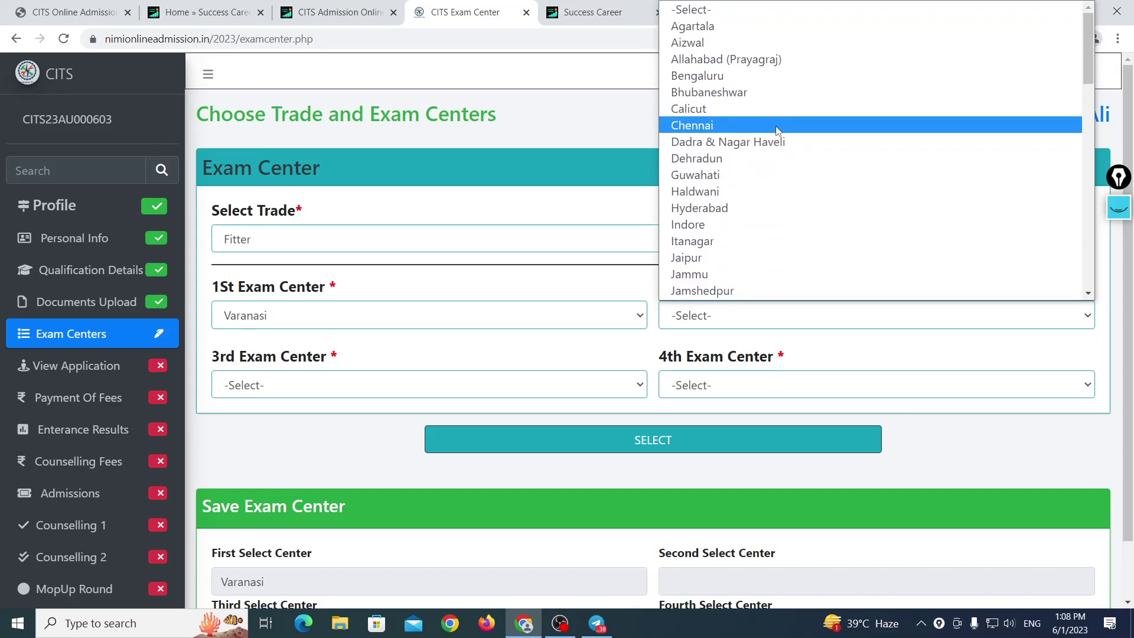
{"action": "left_click", "coordinate": [785, 60]}
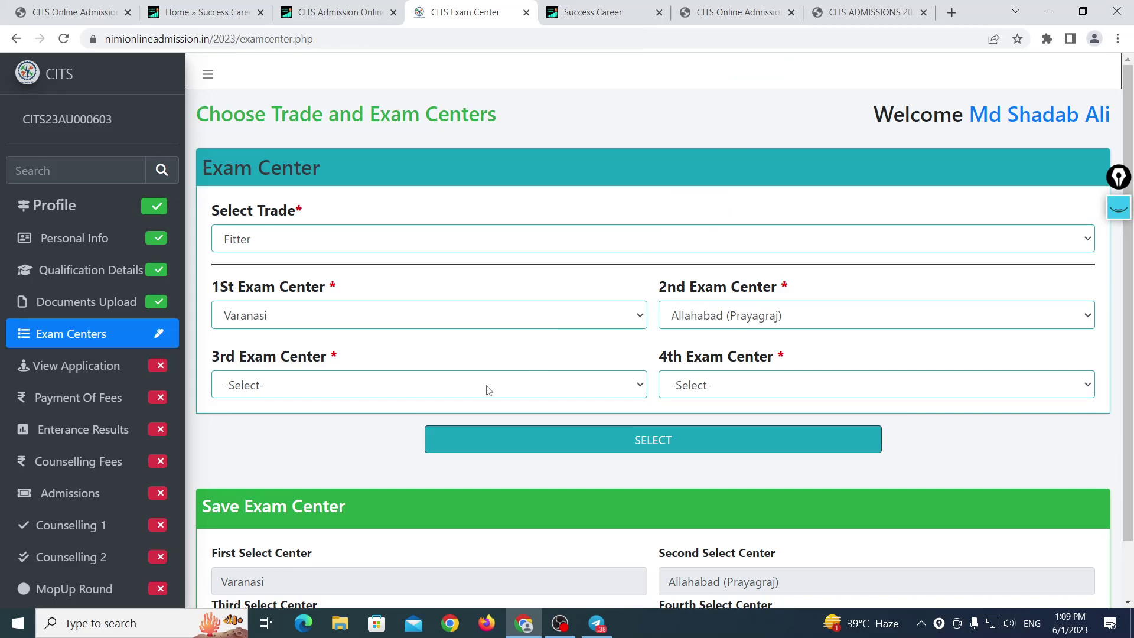
Step: Pick Lucknow as the third and Kanpur as the fourth exam centre
{"action": "left_click", "coordinate": [489, 390]}
{"action": "scroll", "coordinate": [486, 203], "scroll_direction": "down", "scroll_amount": 5}
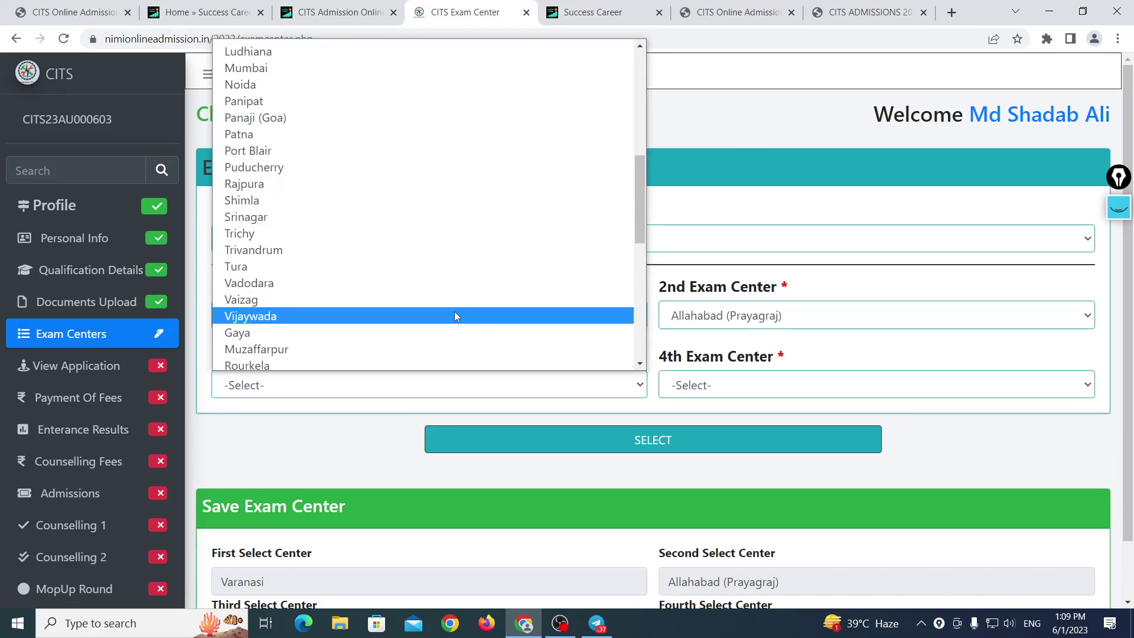
{"action": "scroll", "coordinate": [452, 315], "scroll_direction": "down", "scroll_amount": 3}
{"action": "scroll", "coordinate": [450, 314], "scroll_direction": "down", "scroll_amount": 3}
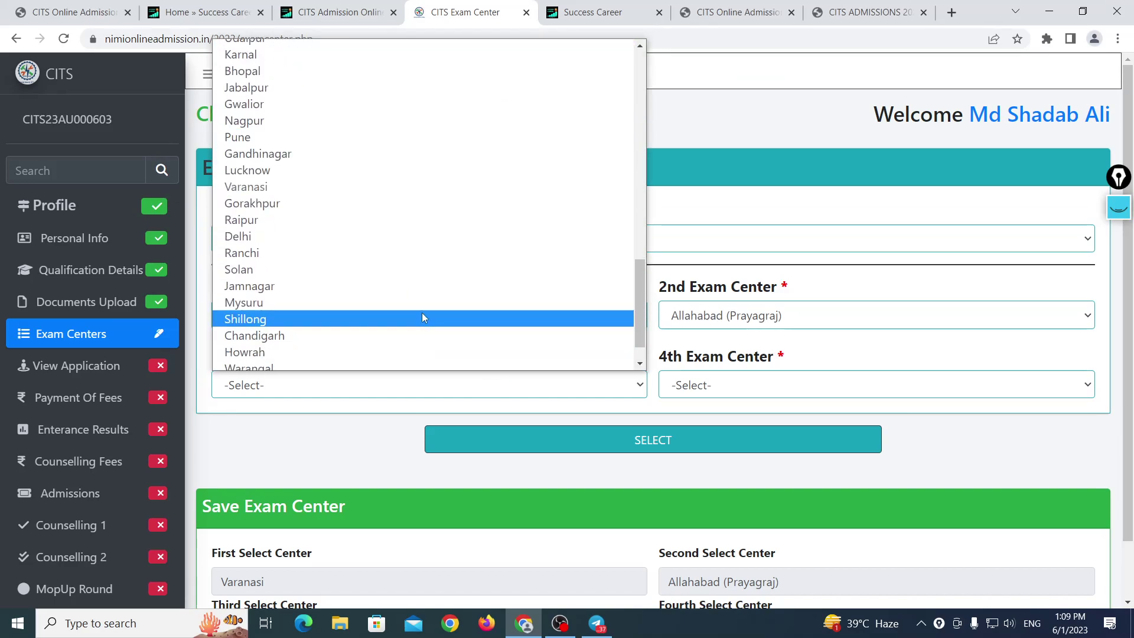
{"action": "left_click", "coordinate": [416, 170]}
{"action": "left_click", "coordinate": [781, 390]}
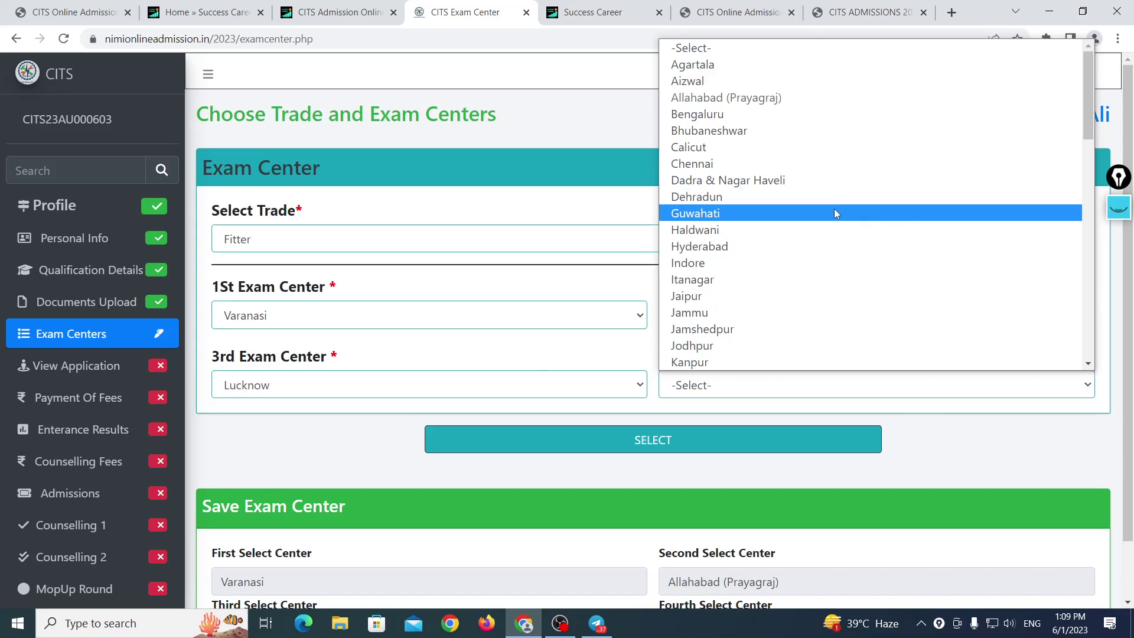
{"action": "scroll", "coordinate": [834, 216], "scroll_direction": "down", "scroll_amount": 3}
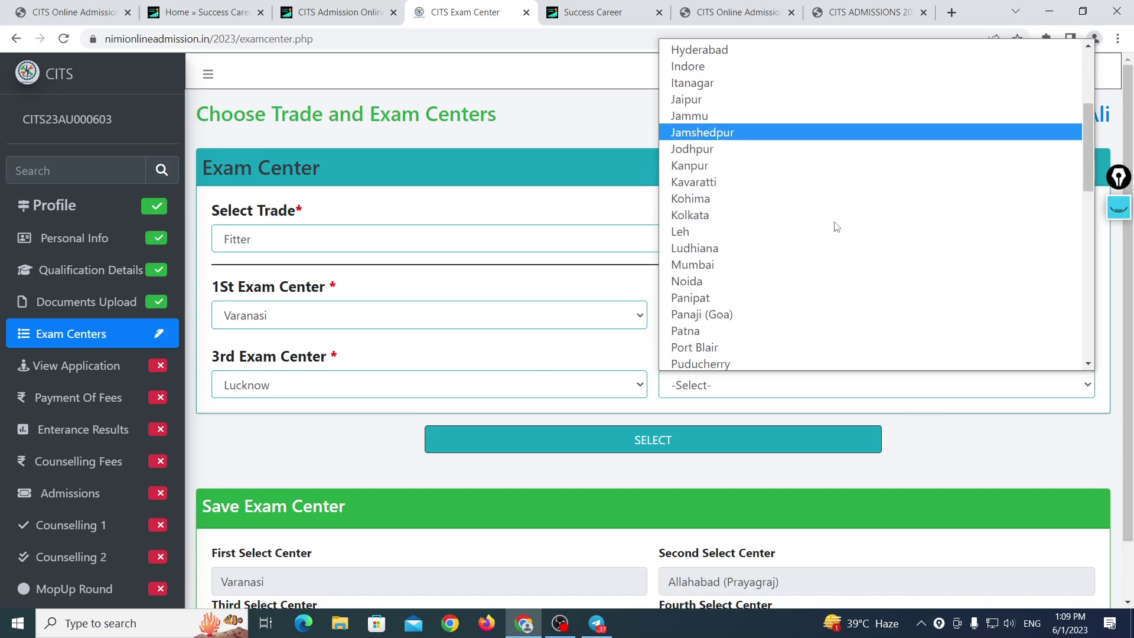
{"action": "left_click", "coordinate": [809, 168]}
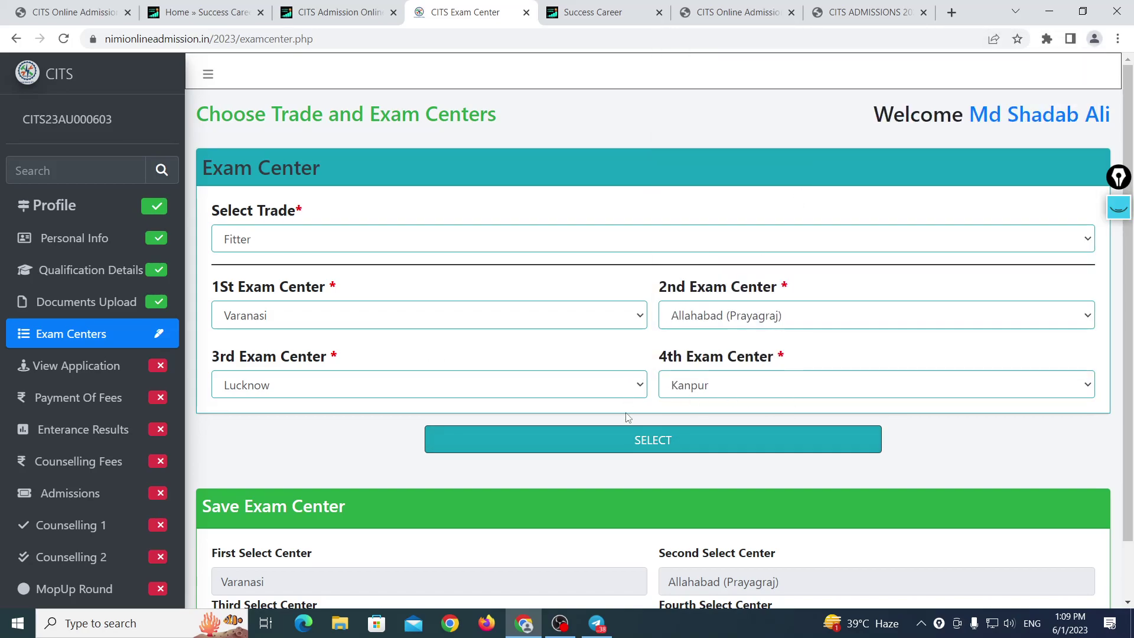
Step: Save the exam centres with SELECT and dismiss the 'Your Exam Centers Updated Successfully' message
{"action": "scroll", "coordinate": [638, 397], "scroll_direction": "down", "scroll_amount": 1}
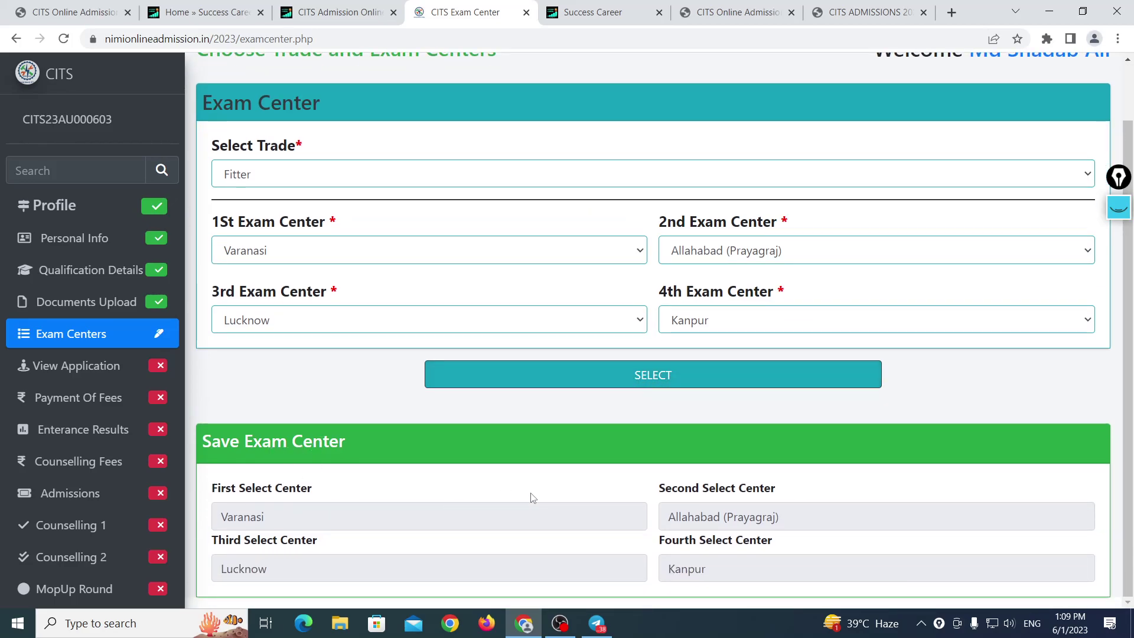
{"action": "left_click", "coordinate": [640, 387]}
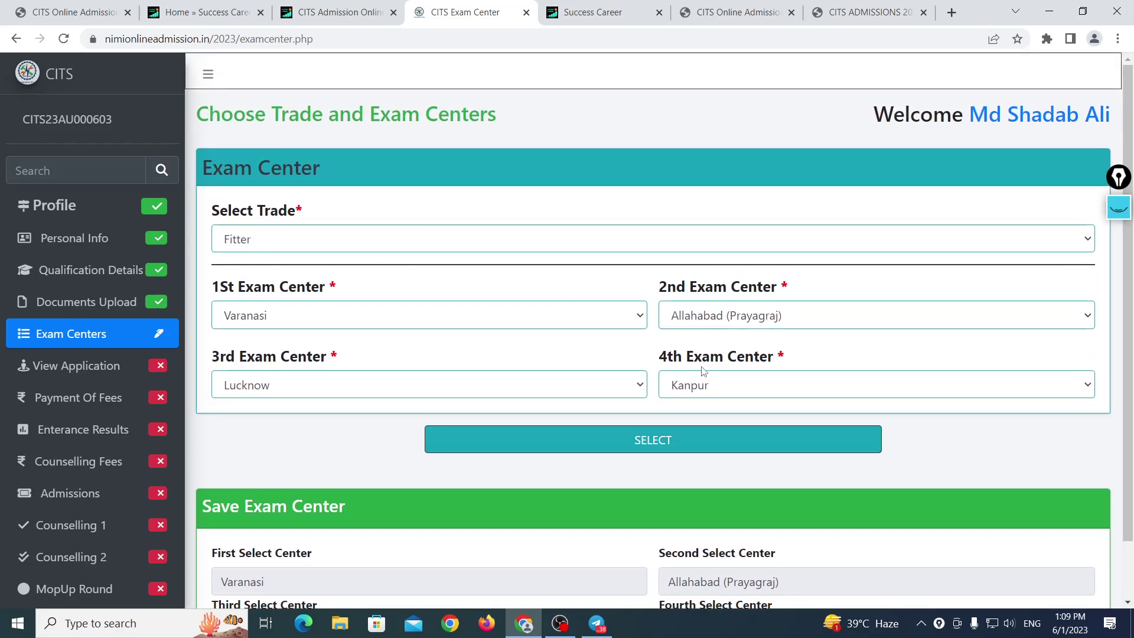
{"action": "scroll", "coordinate": [703, 370], "scroll_direction": "down", "scroll_amount": 1}
{"action": "left_click", "coordinate": [693, 385]}
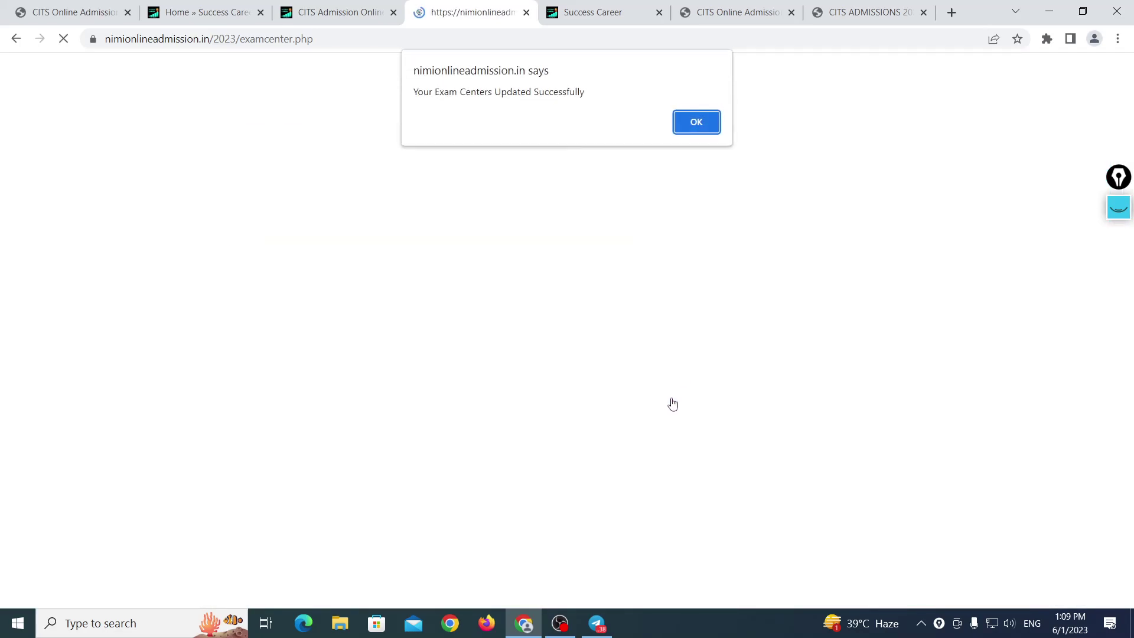
{"action": "left_click_drag", "start_coordinate": [415, 92], "coordinate": [593, 93]}
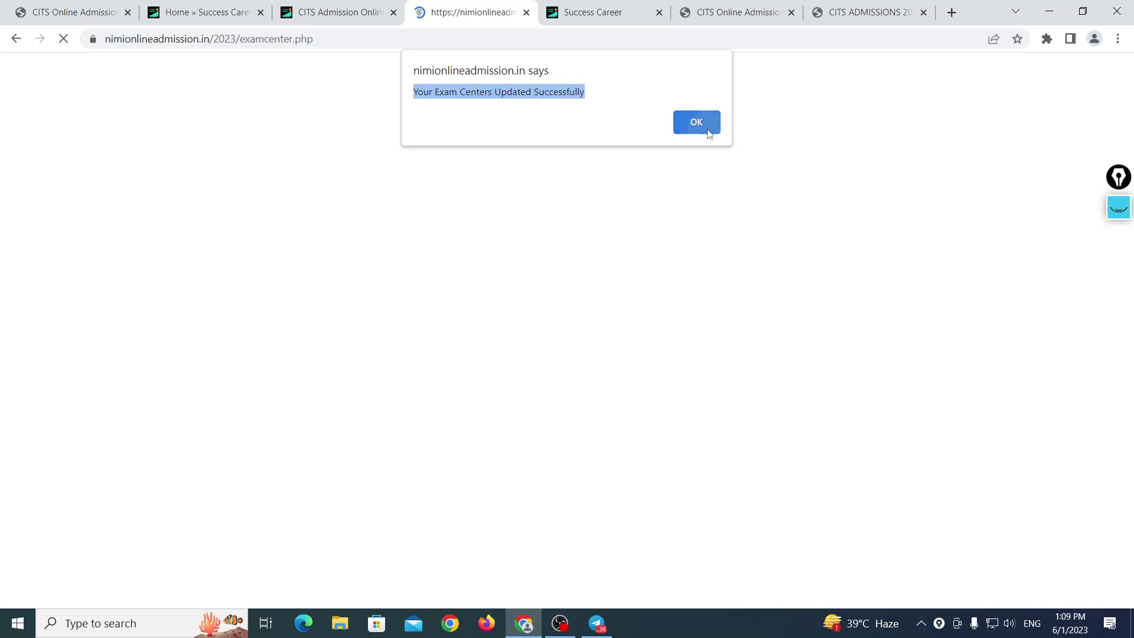
{"action": "left_click", "coordinate": [708, 130]}
Step: Scroll through the full application summary to review all entered details
{"action": "scroll", "coordinate": [225, 394], "scroll_direction": "down", "scroll_amount": 2}
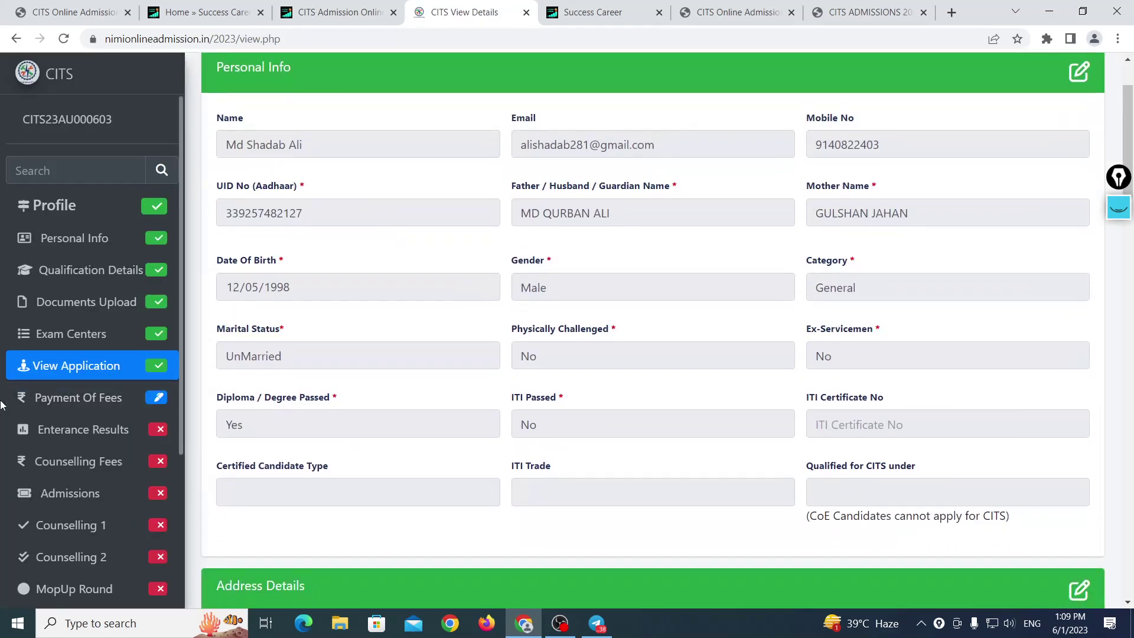
{"action": "scroll", "coordinate": [294, 374], "scroll_direction": "up", "scroll_amount": 2}
{"action": "scroll", "coordinate": [413, 353], "scroll_direction": "down", "scroll_amount": 12}
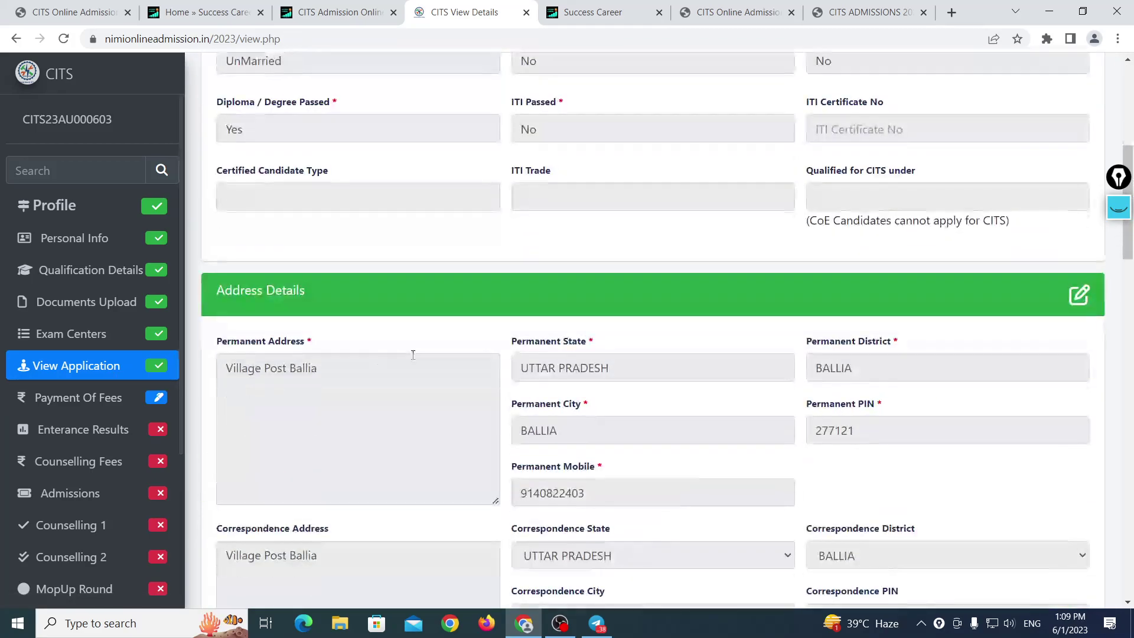
{"action": "scroll", "coordinate": [412, 353], "scroll_direction": "down", "scroll_amount": 15}
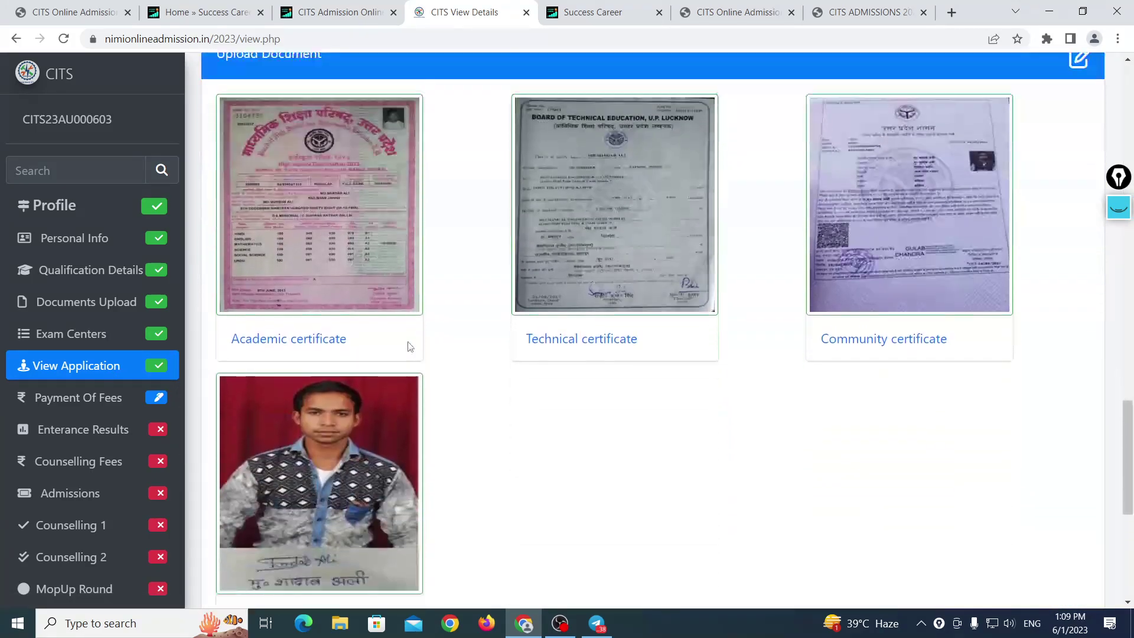
{"action": "scroll", "coordinate": [409, 345], "scroll_direction": "down", "scroll_amount": 6}
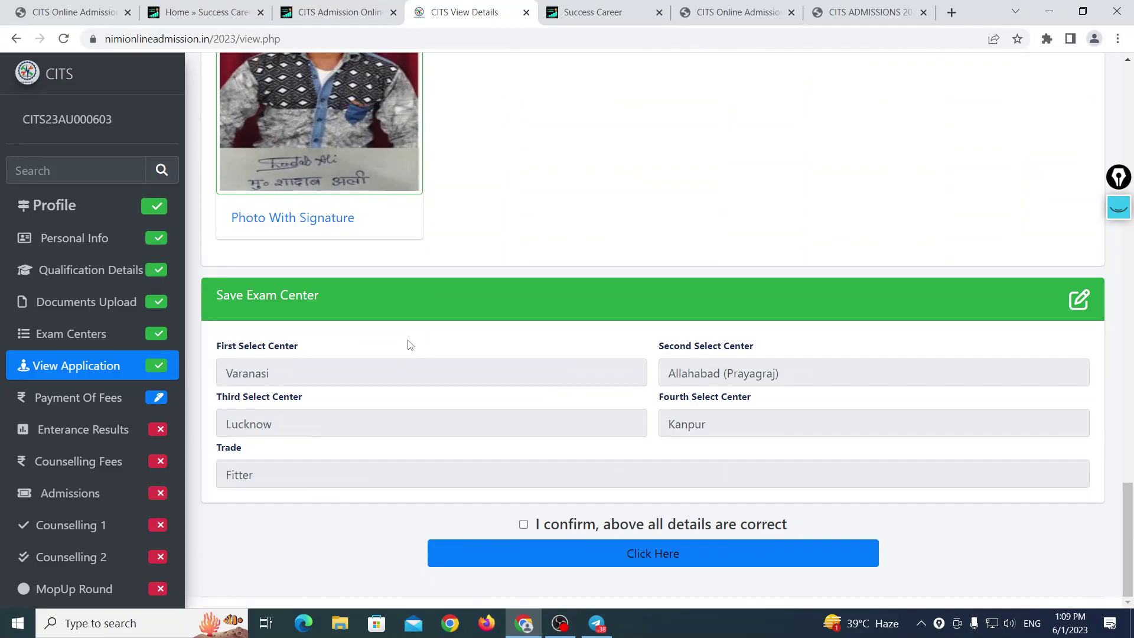
{"action": "scroll", "coordinate": [409, 345], "scroll_direction": "up", "scroll_amount": 20}
{"action": "scroll", "coordinate": [402, 340], "scroll_direction": "down", "scroll_amount": 6}
{"action": "scroll", "coordinate": [402, 340], "scroll_direction": "down", "scroll_amount": 9}
{"action": "scroll", "coordinate": [400, 334], "scroll_direction": "up", "scroll_amount": 16}
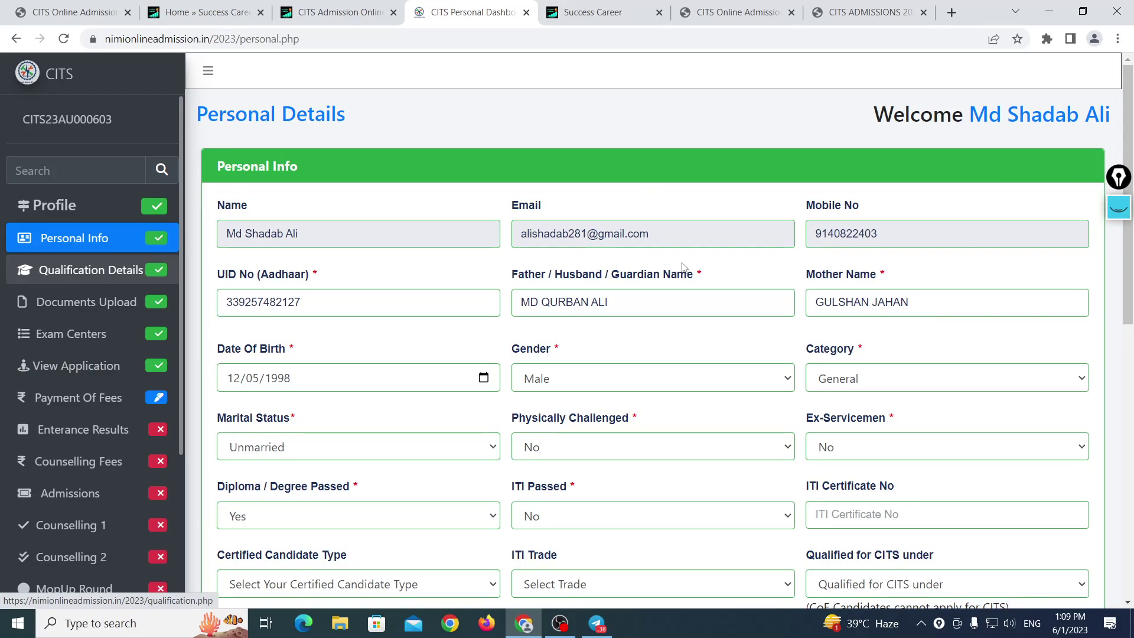
Step: Resubmit the Personal Details form and review the application summary again
{"action": "scroll", "coordinate": [683, 260], "scroll_direction": "down", "scroll_amount": 10}
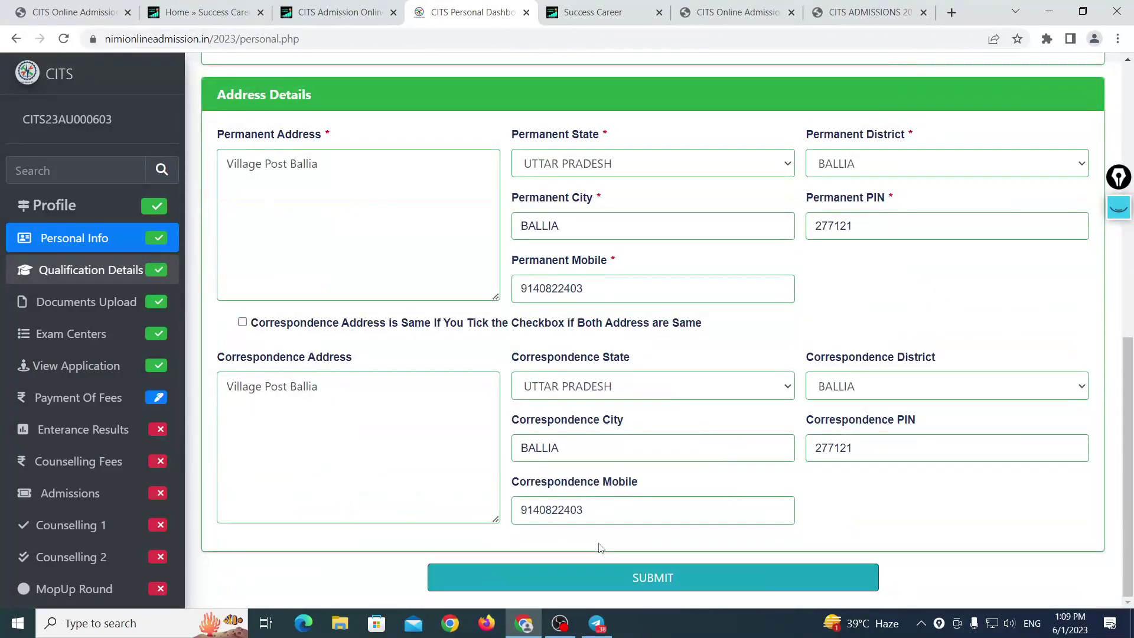
{"action": "left_click", "coordinate": [635, 579]}
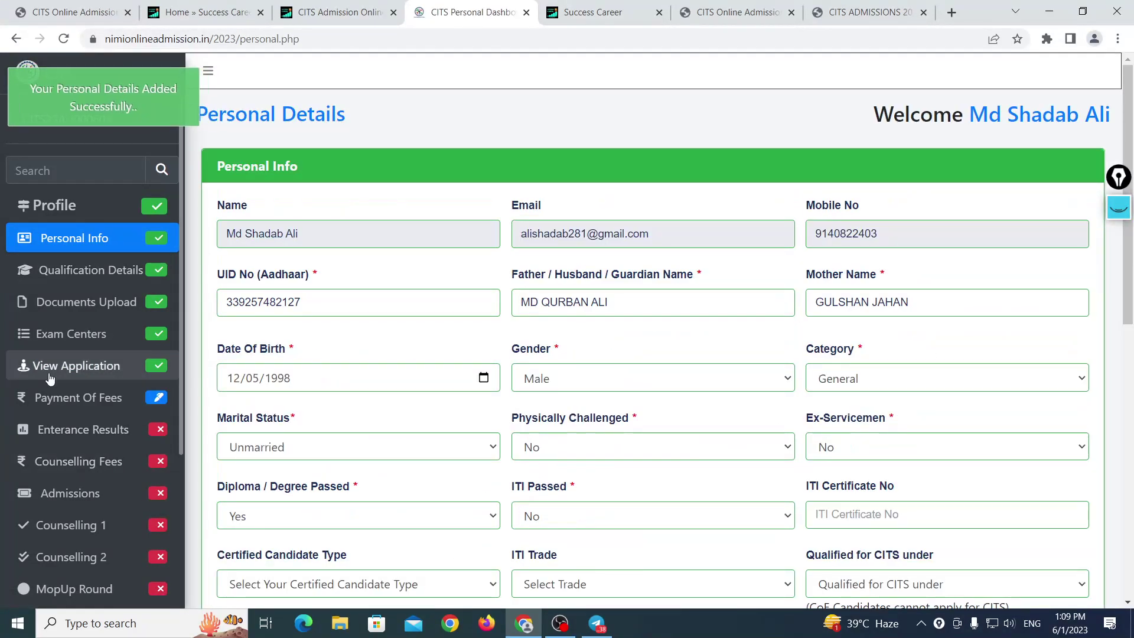
{"action": "left_click", "coordinate": [52, 367]}
{"action": "scroll", "coordinate": [607, 354], "scroll_direction": "down", "scroll_amount": 8}
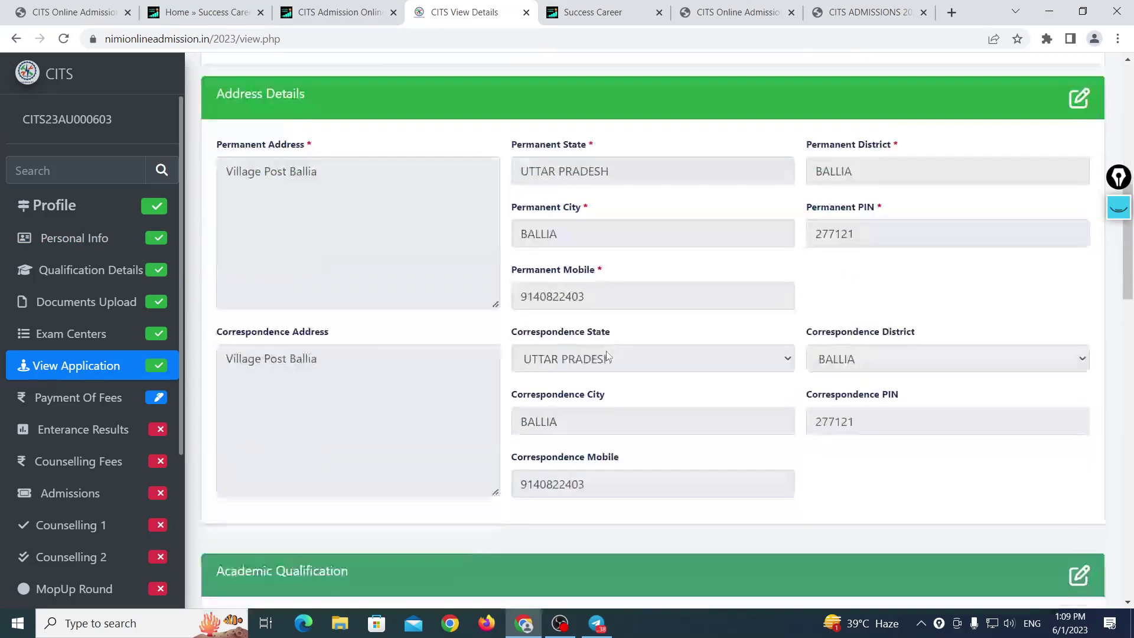
{"action": "left_click_drag", "start_coordinate": [547, 287], "coordinate": [654, 302]}
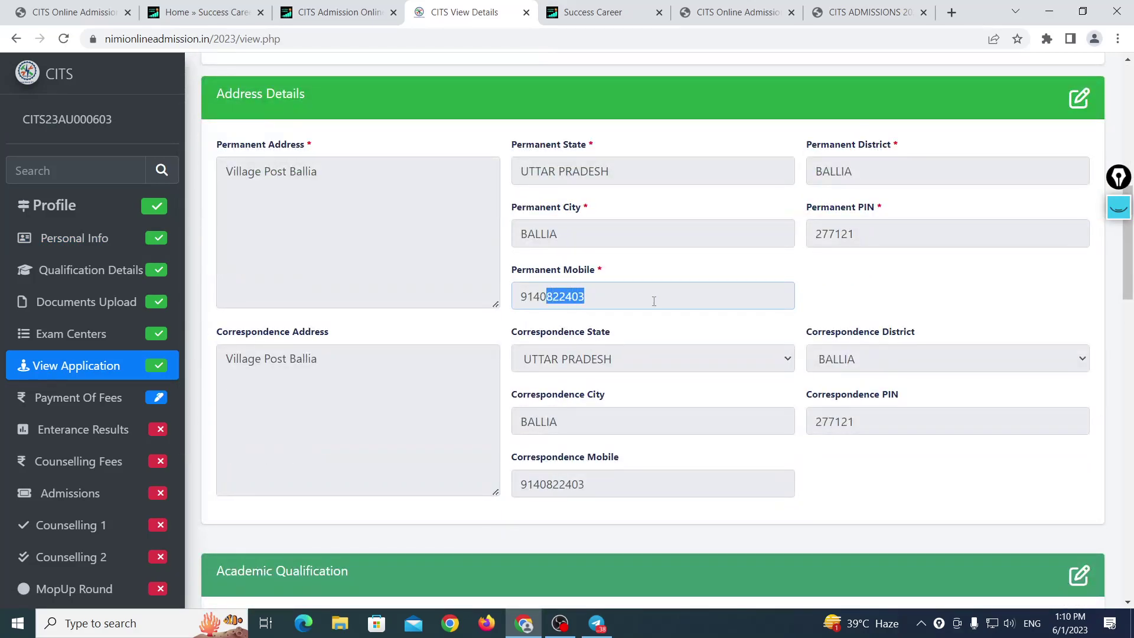
{"action": "scroll", "coordinate": [595, 393], "scroll_direction": "down", "scroll_amount": 6}
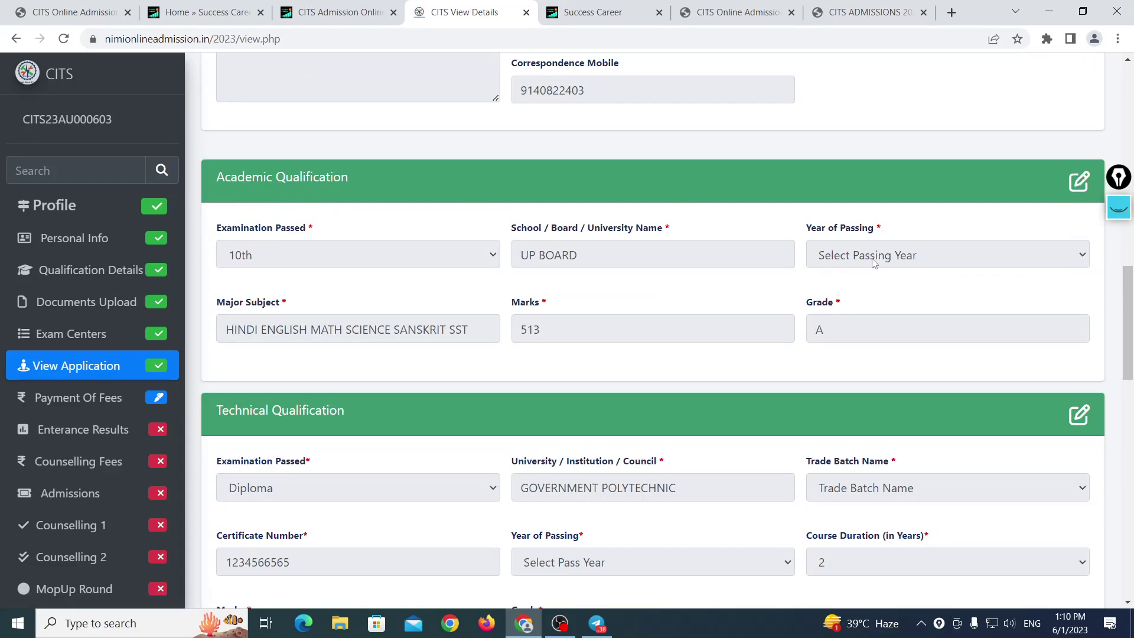
Step: Open the Academic qualification for editing and keep 2013 as the 10th year of passing
{"action": "left_click", "coordinate": [1079, 181]}
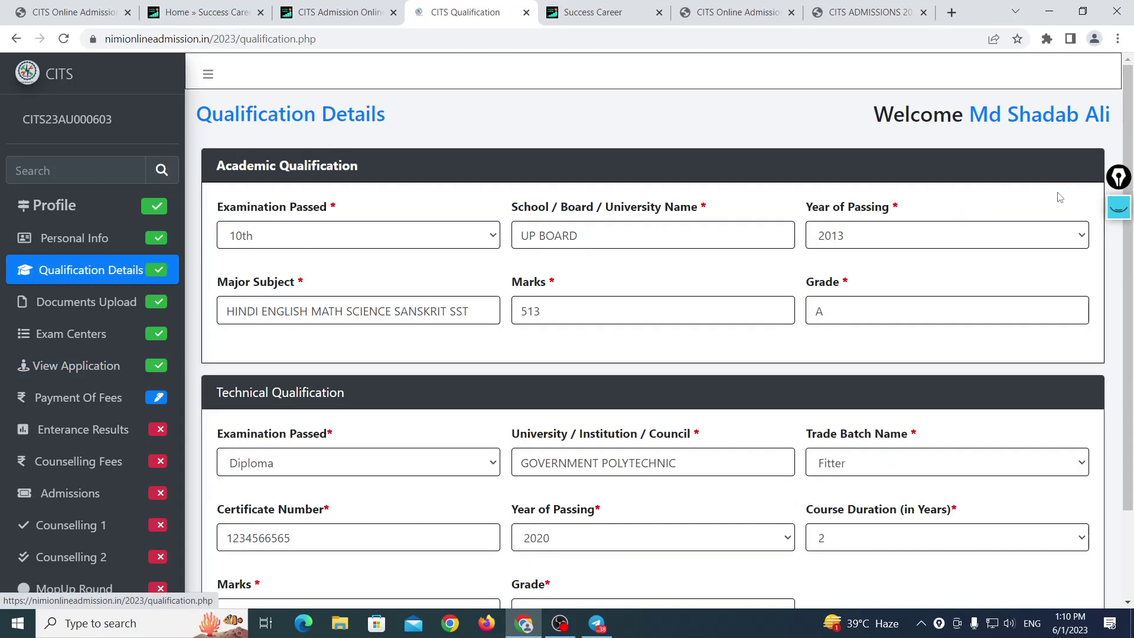
{"action": "left_click", "coordinate": [880, 241]}
{"action": "left_click", "coordinate": [882, 243]}
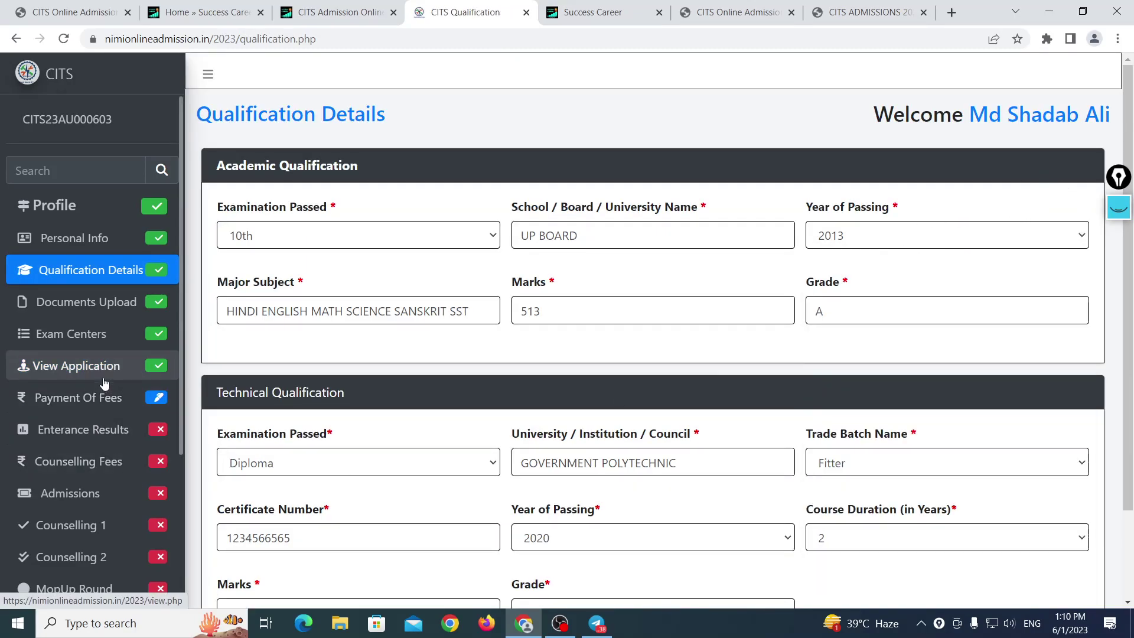
Step: Return to the application summary and confirm the 'I confirm, above all details are correct' statement
{"action": "left_click", "coordinate": [118, 359]}
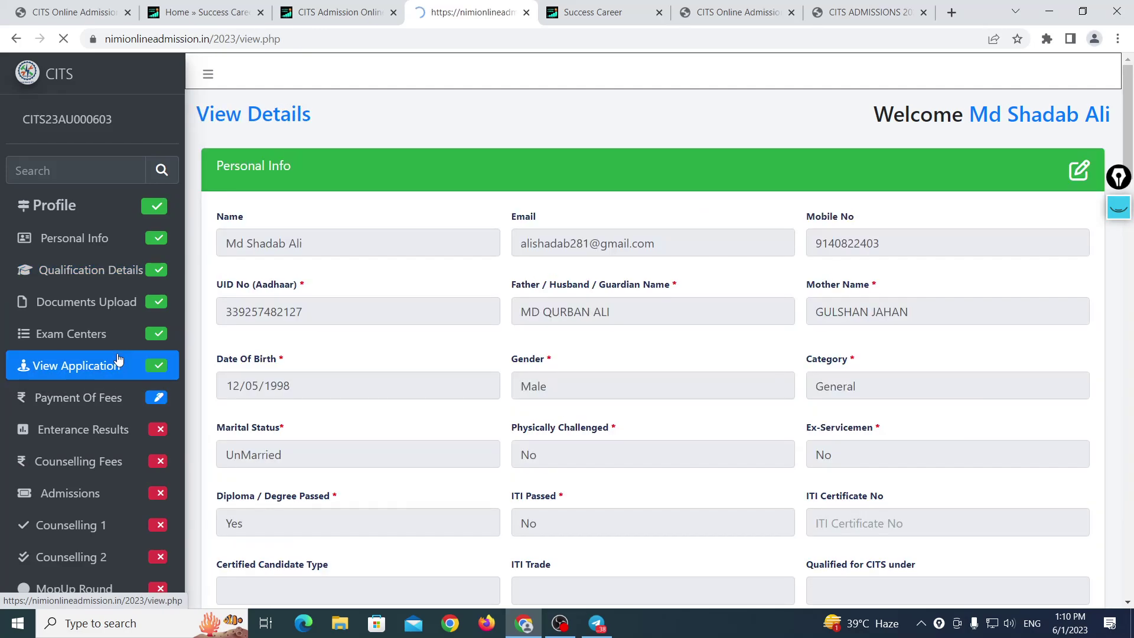
{"action": "scroll", "coordinate": [385, 308], "scroll_direction": "down", "scroll_amount": 10}
{"action": "scroll", "coordinate": [384, 308], "scroll_direction": "down", "scroll_amount": 20}
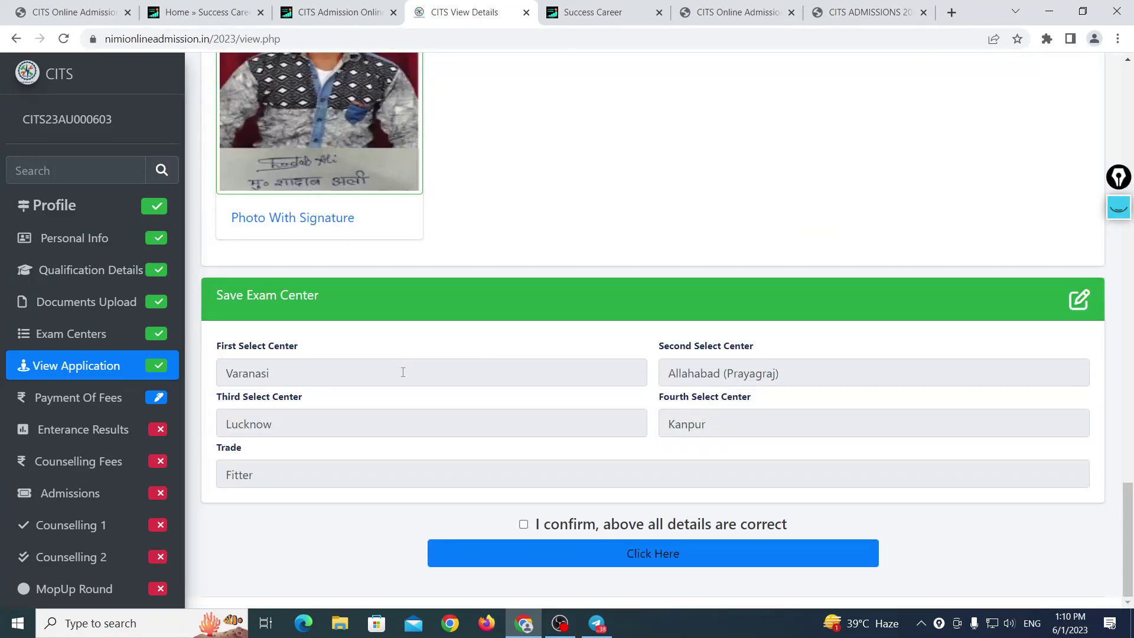
{"action": "left_click_drag", "start_coordinate": [537, 523], "coordinate": [808, 535]}
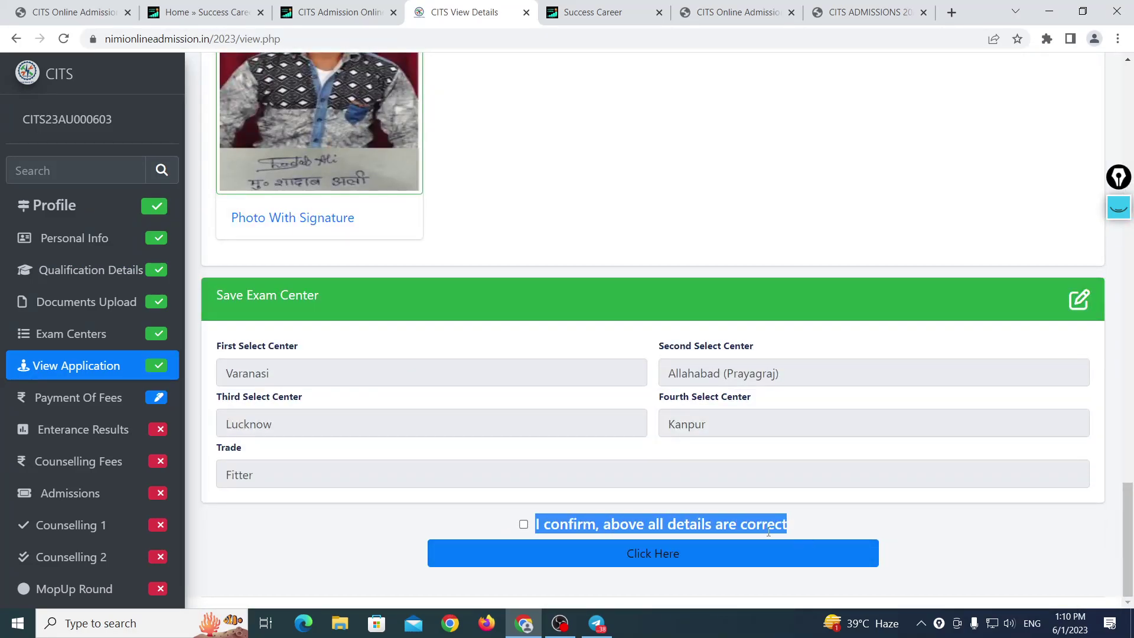
Step: Proceed to the Pay Application Fees page, check the Rs. 500 amount, then view the CITS home page
{"action": "left_click", "coordinate": [663, 564]}
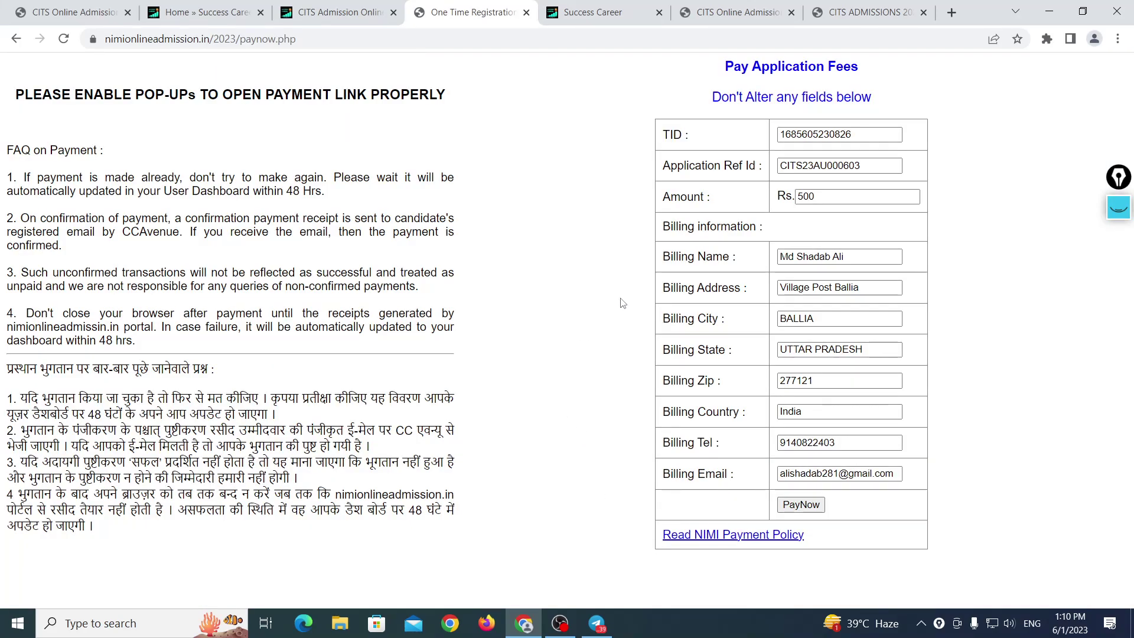
{"action": "double_click", "coordinate": [827, 199]}
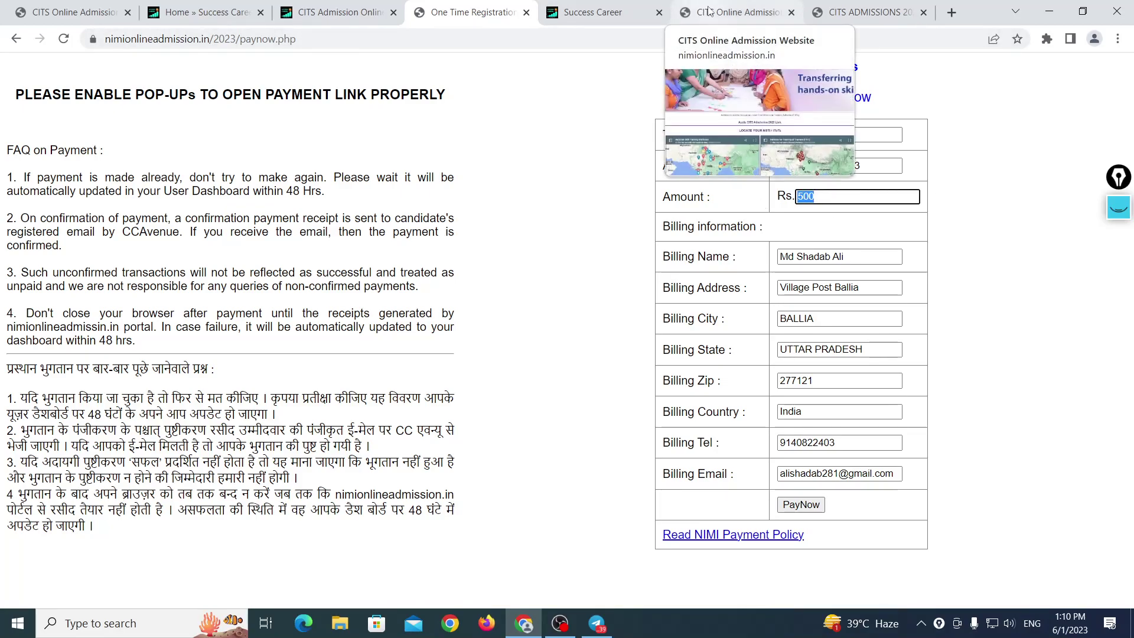
{"action": "left_click", "coordinate": [709, 11]}
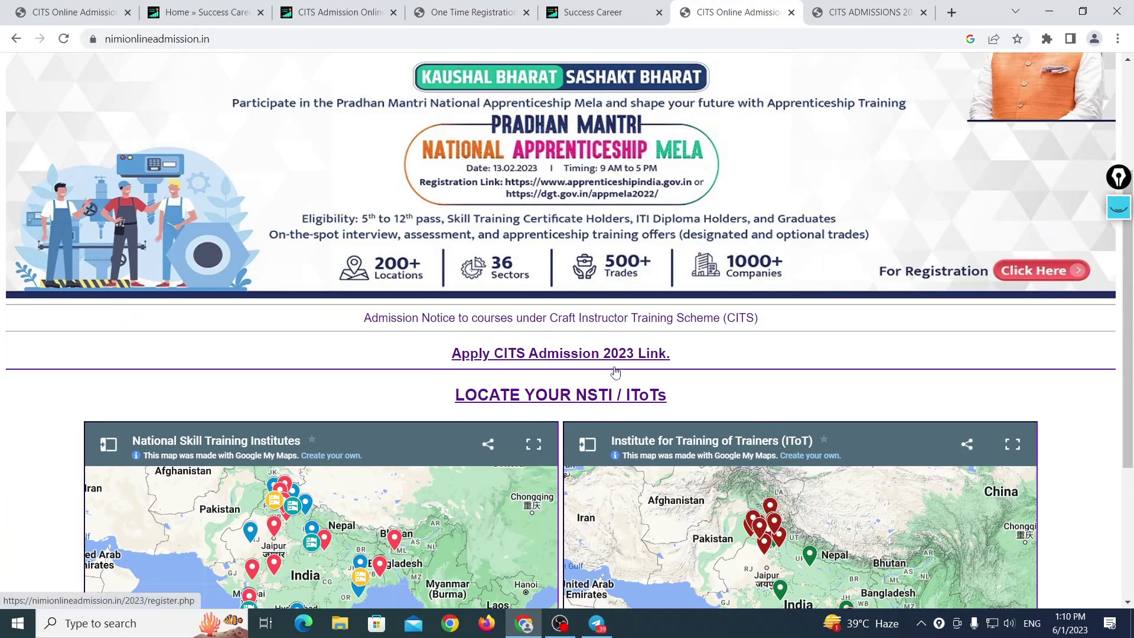
Step: Verify the Rs. 500 General-category entrance fee under Eligibility Qualification, then return to the fee form
{"action": "left_click", "coordinate": [888, 11]}
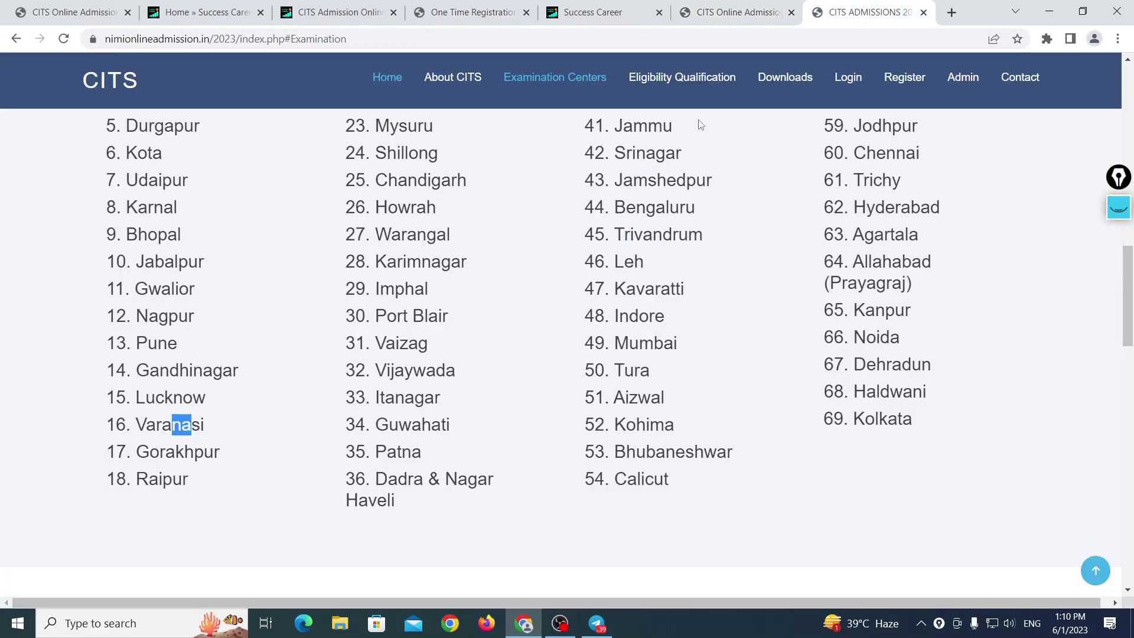
{"action": "scroll", "coordinate": [707, 89], "scroll_direction": "down", "scroll_amount": 1}
{"action": "left_click", "coordinate": [707, 88]}
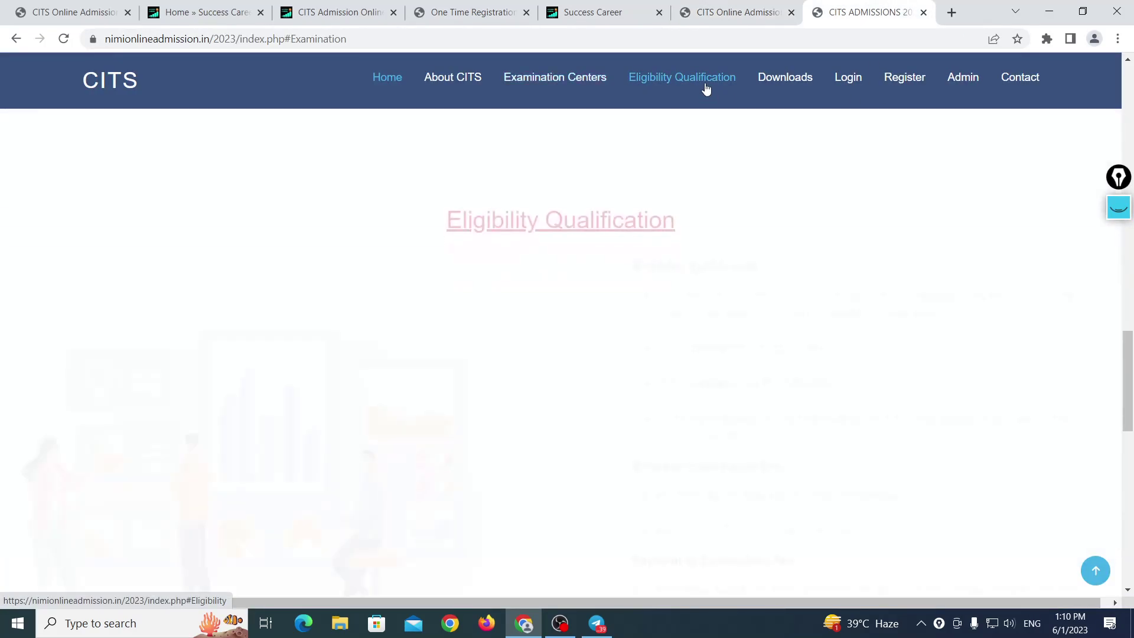
{"action": "scroll", "coordinate": [650, 292], "scroll_direction": "down", "scroll_amount": 2}
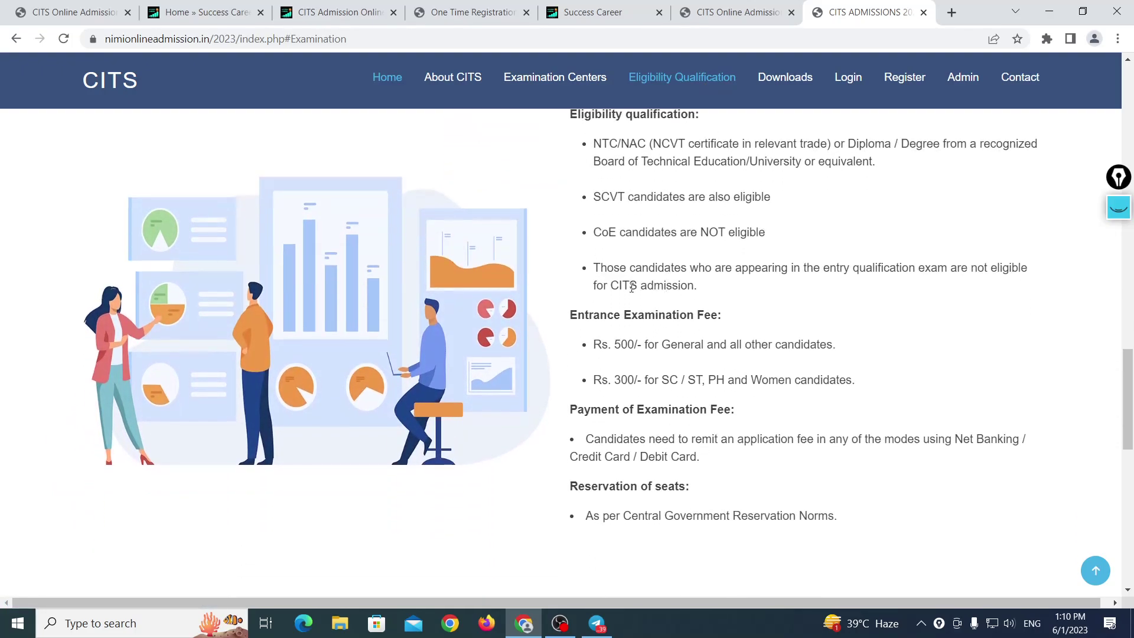
{"action": "left_click_drag", "start_coordinate": [607, 313], "coordinate": [756, 322]}
{"action": "left_click_drag", "start_coordinate": [661, 344], "coordinate": [845, 344]}
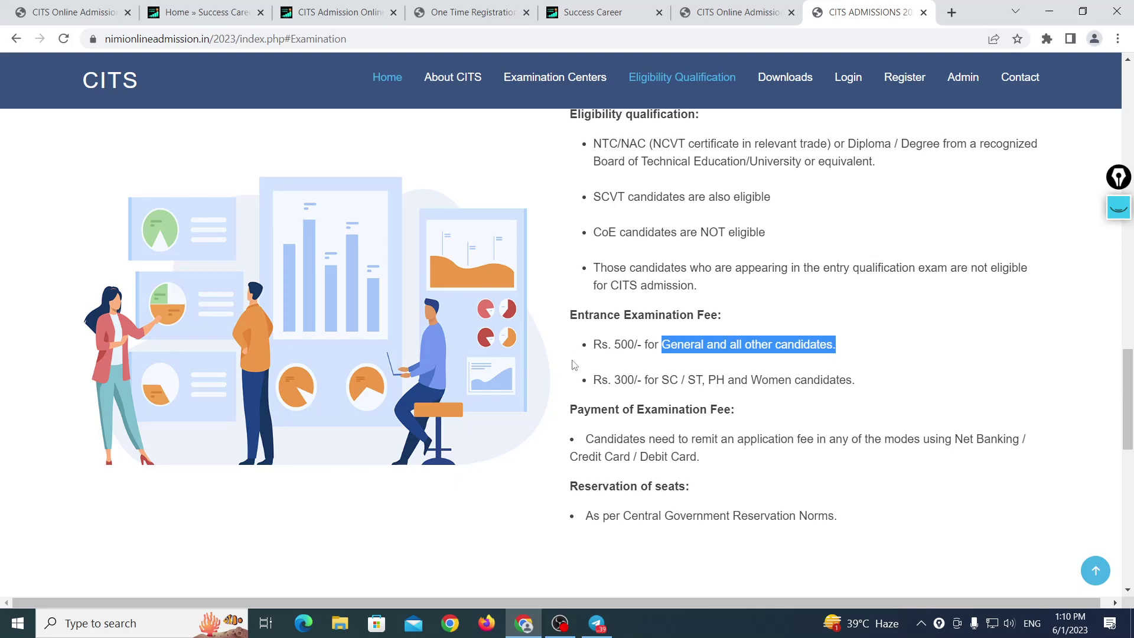
{"action": "left_click_drag", "start_coordinate": [592, 344], "coordinate": [706, 345]}
{"action": "left_click", "coordinate": [600, 385]}
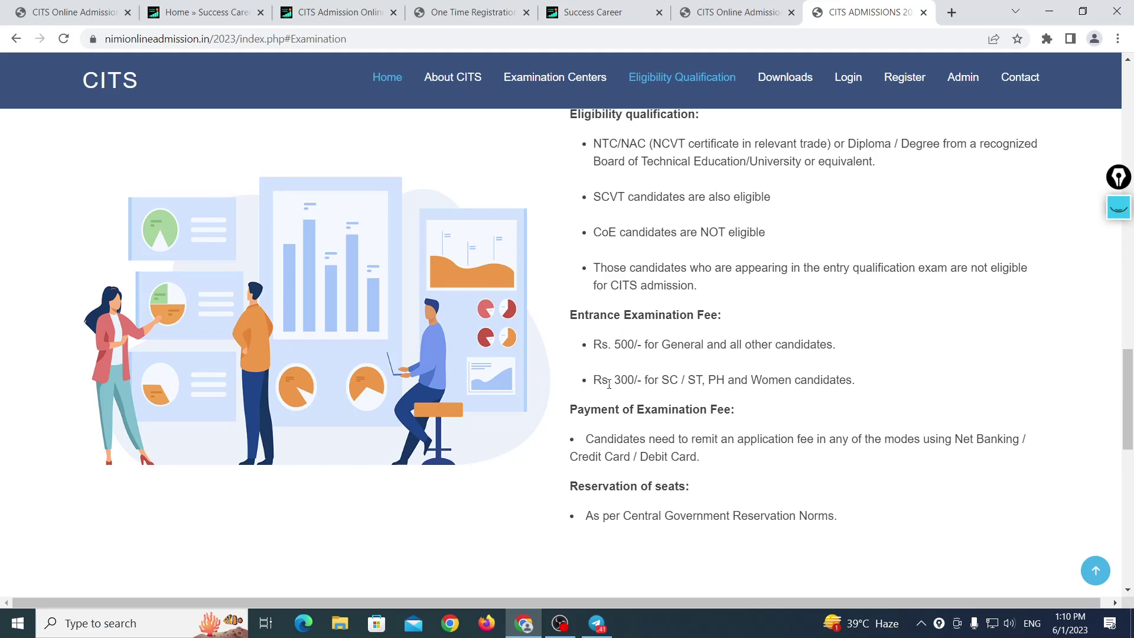
{"action": "left_click", "coordinate": [483, 6]}
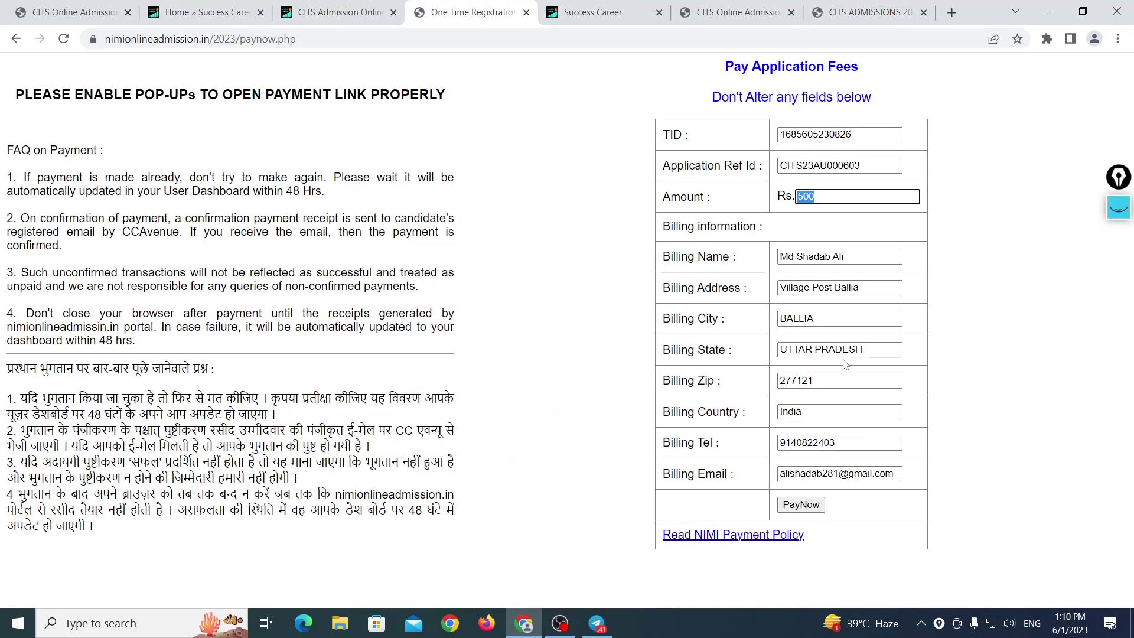
Step: Submit the fee payment to reach CCAvenue and browse the Debit Card, Net Banking, Cash Card, UPI and EMI options
{"action": "left_click", "coordinate": [818, 510]}
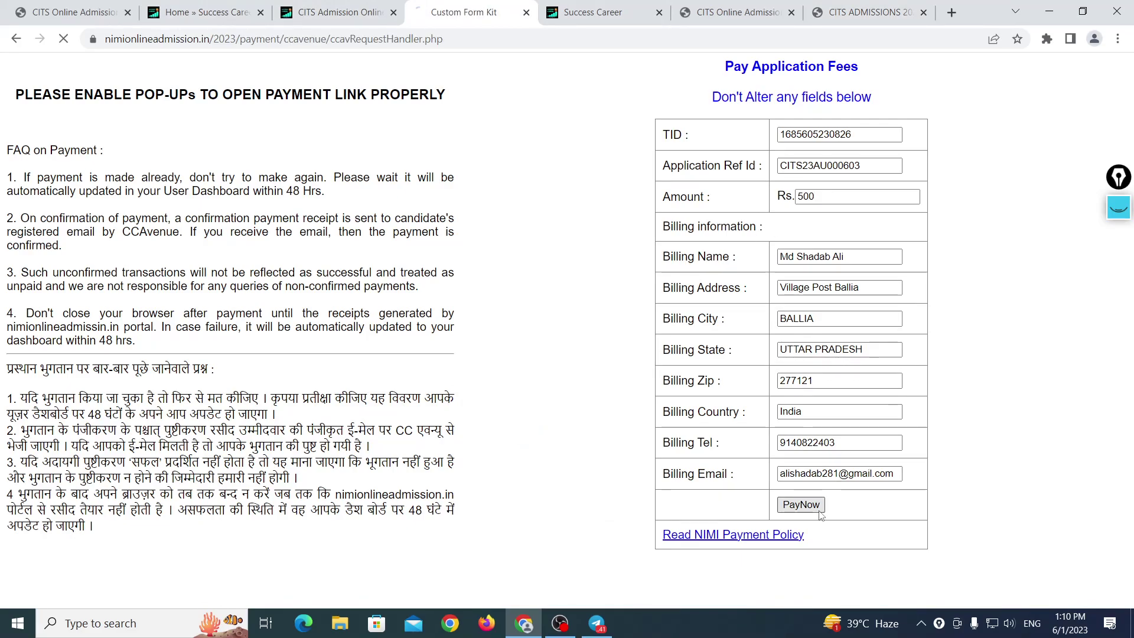
{"action": "scroll", "coordinate": [384, 224], "scroll_direction": "down", "scroll_amount": 3}
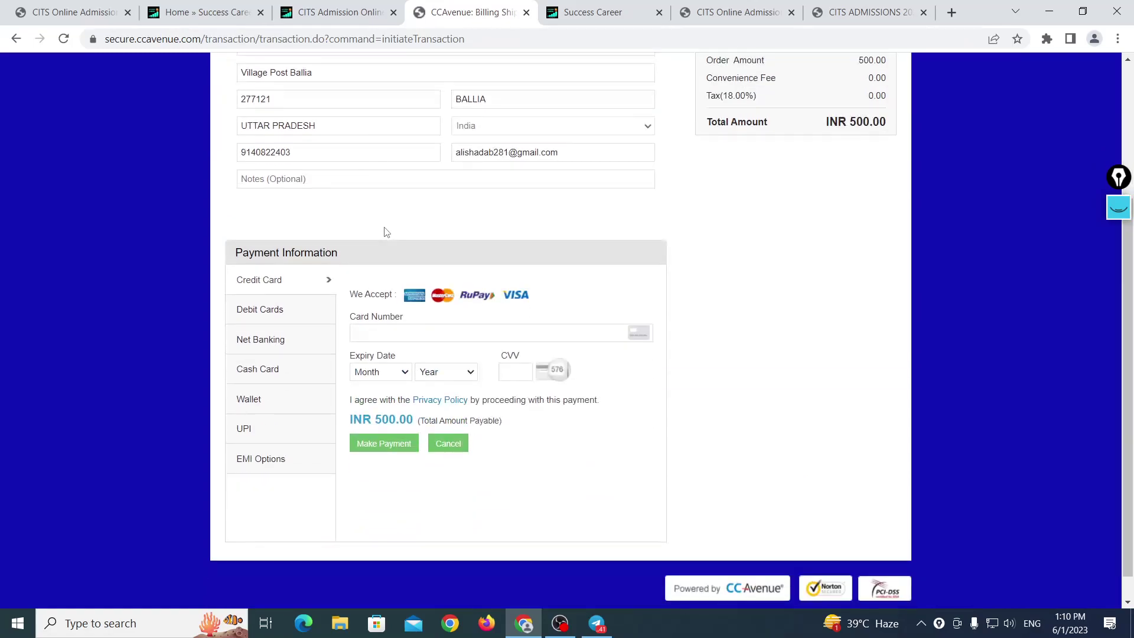
{"action": "left_click", "coordinate": [278, 308]}
{"action": "left_click", "coordinate": [284, 334]}
{"action": "left_click", "coordinate": [310, 363]}
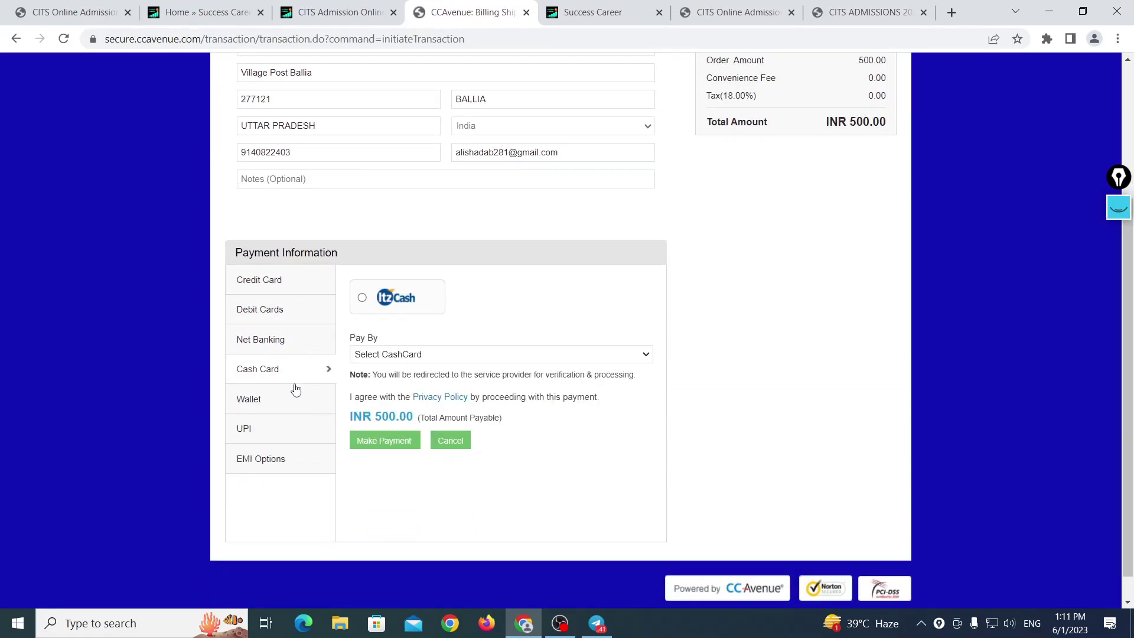
{"action": "left_click", "coordinate": [295, 432]}
{"action": "left_click", "coordinate": [289, 459]}
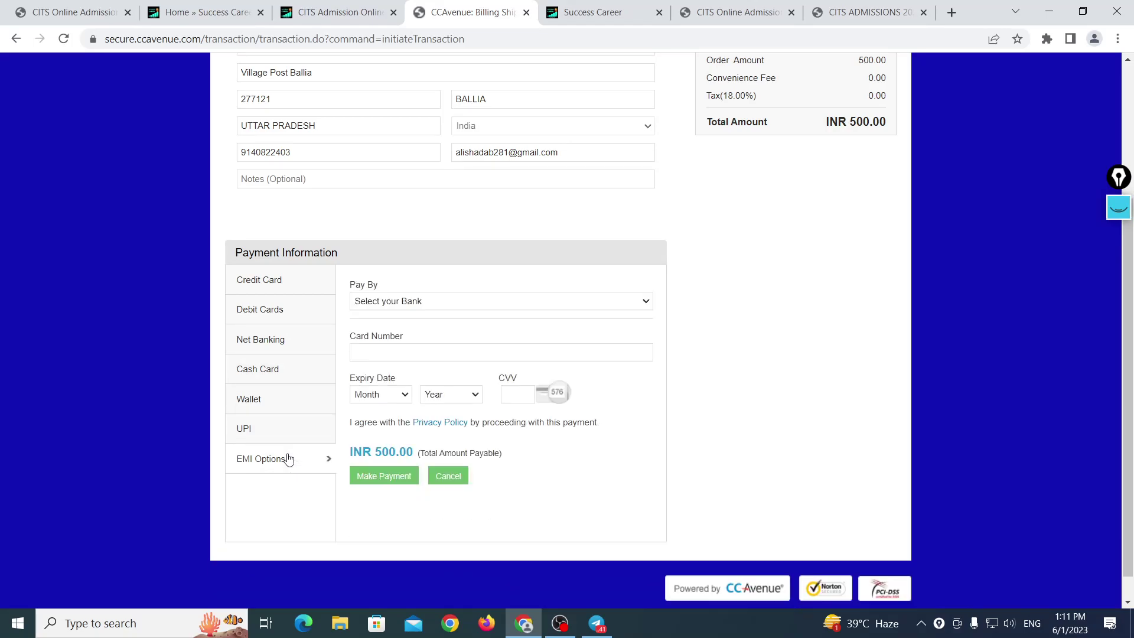
{"action": "scroll", "coordinate": [332, 372], "scroll_direction": "up", "scroll_amount": 2}
{"action": "scroll", "coordinate": [311, 349], "scroll_direction": "down", "scroll_amount": 2}
Step: Try UPI, then choose Debit Card payment with expiry Feb (02) 2028
{"action": "left_click", "coordinate": [289, 432]}
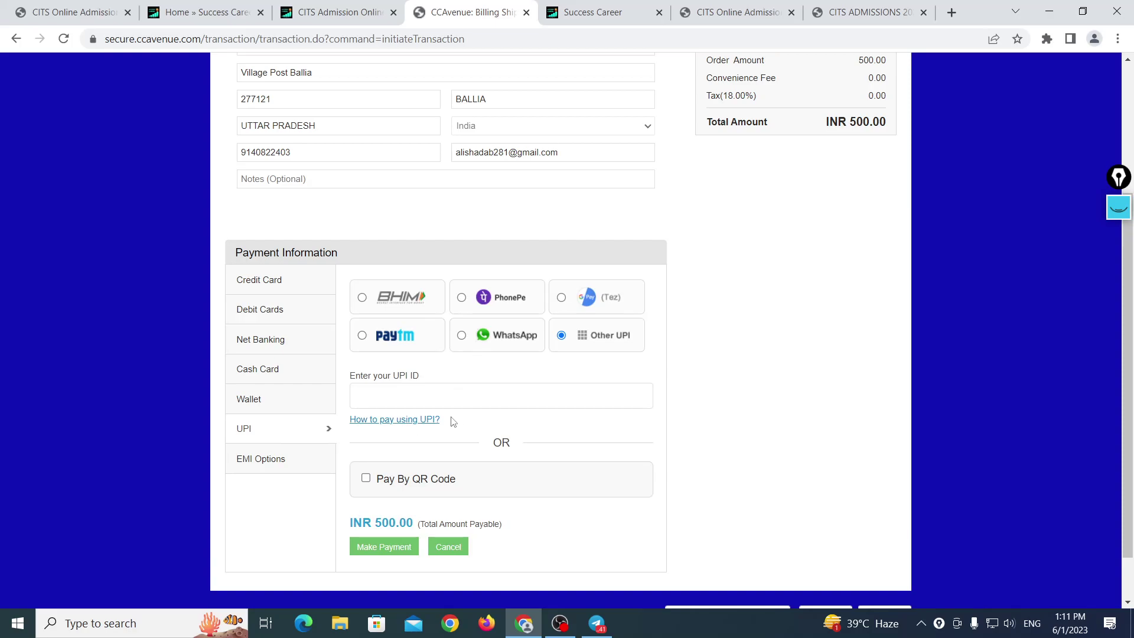
{"action": "left_click", "coordinate": [412, 397]}
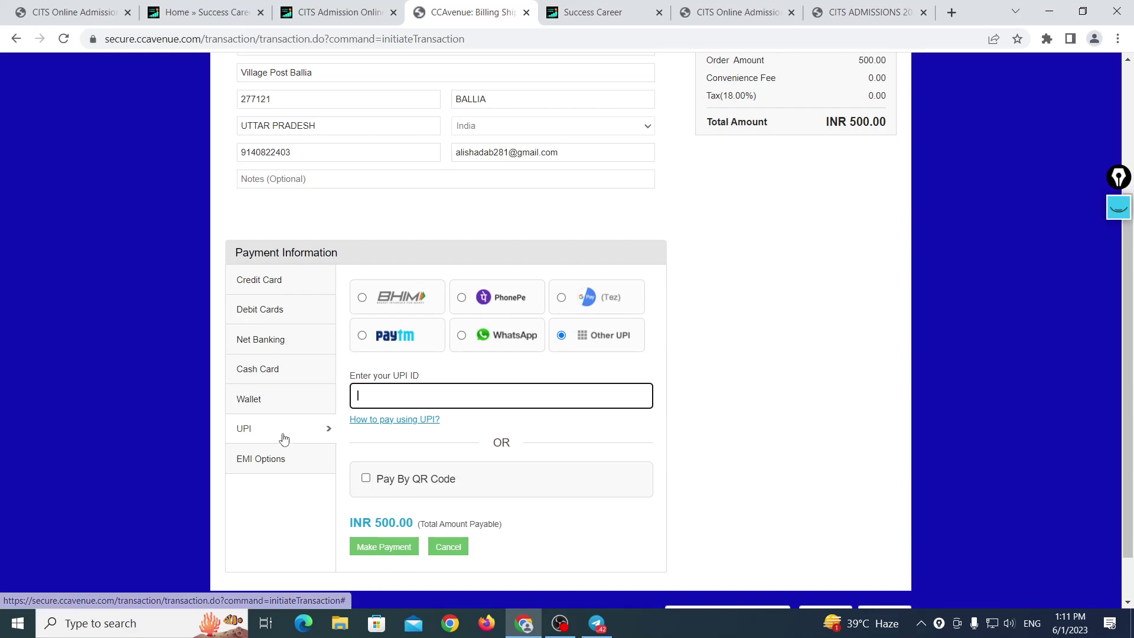
{"action": "left_click", "coordinate": [269, 321]}
{"action": "left_click", "coordinate": [406, 309]}
{"action": "left_click", "coordinate": [393, 351]}
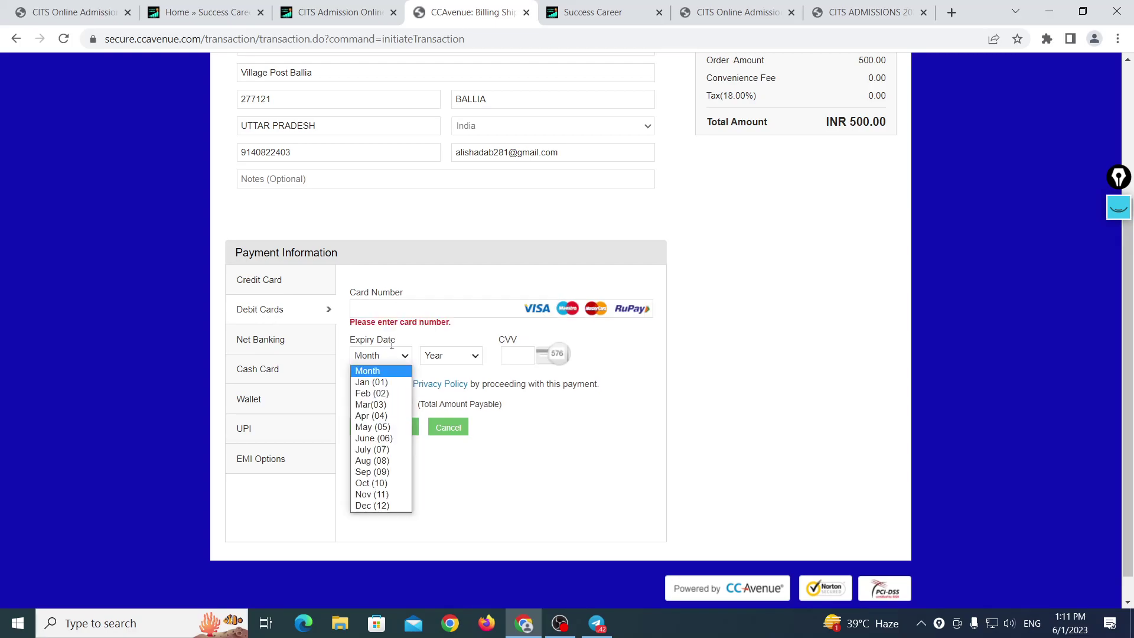
{"action": "left_click", "coordinate": [372, 393]}
{"action": "left_click", "coordinate": [456, 355]}
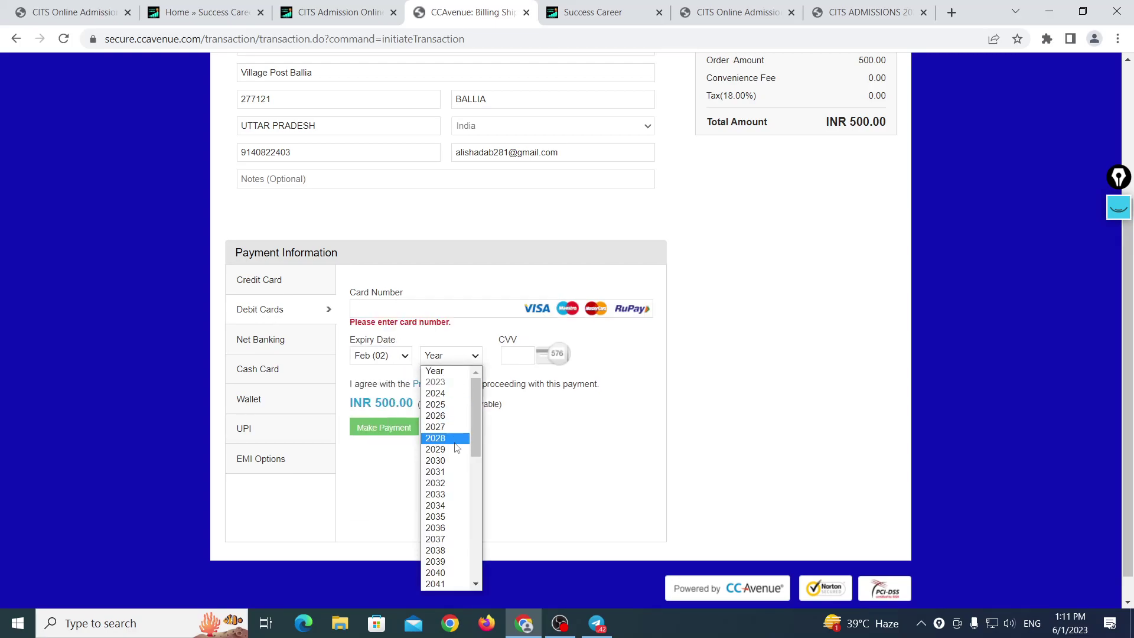
{"action": "left_click", "coordinate": [435, 437]}
{"action": "left_click", "coordinate": [509, 356]}
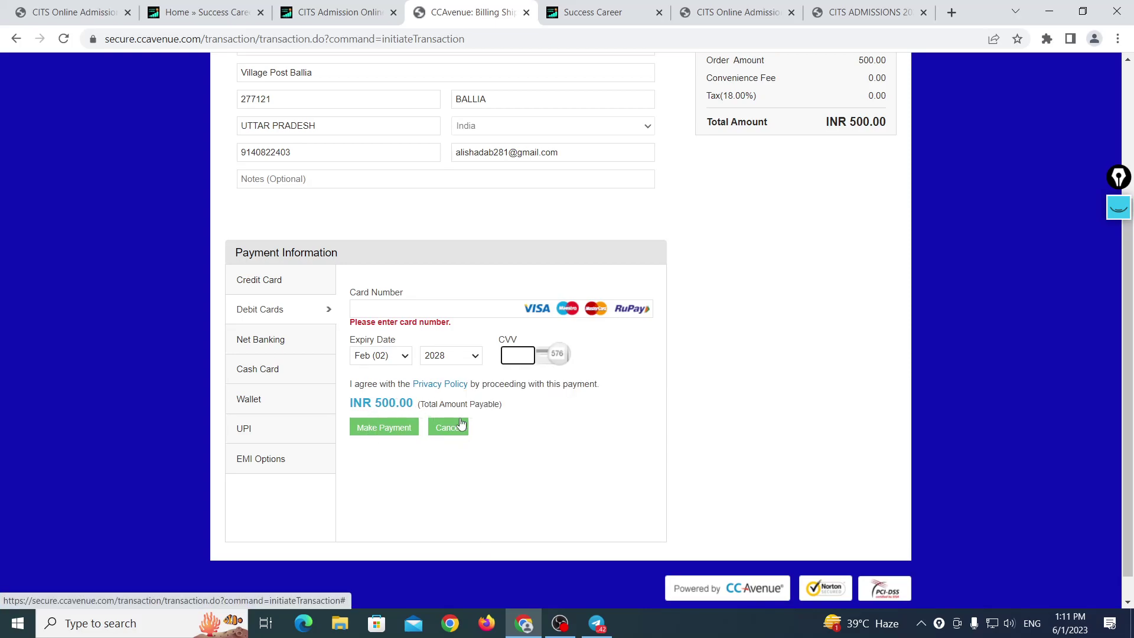
Step: Highlight the INR 500.00 total payable, then return to the CITS Admission Online article
{"action": "scroll", "coordinate": [461, 424], "scroll_direction": "up", "scroll_amount": 3}
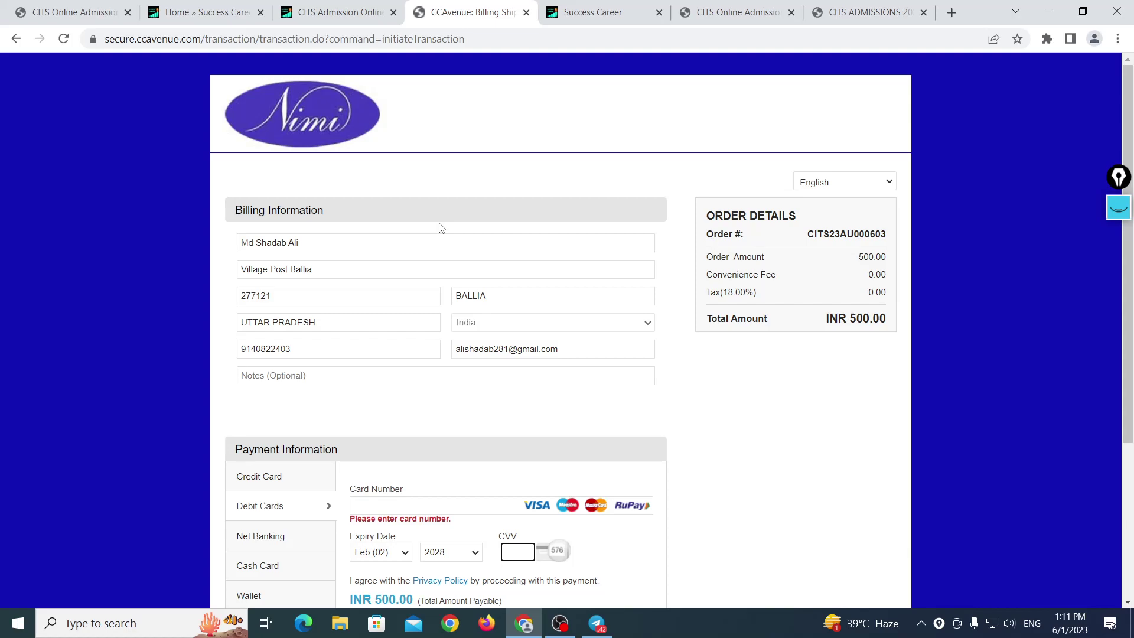
{"action": "scroll", "coordinate": [496, 340], "scroll_direction": "down", "scroll_amount": 3}
{"action": "left_click_drag", "start_coordinate": [352, 403], "coordinate": [400, 404]}
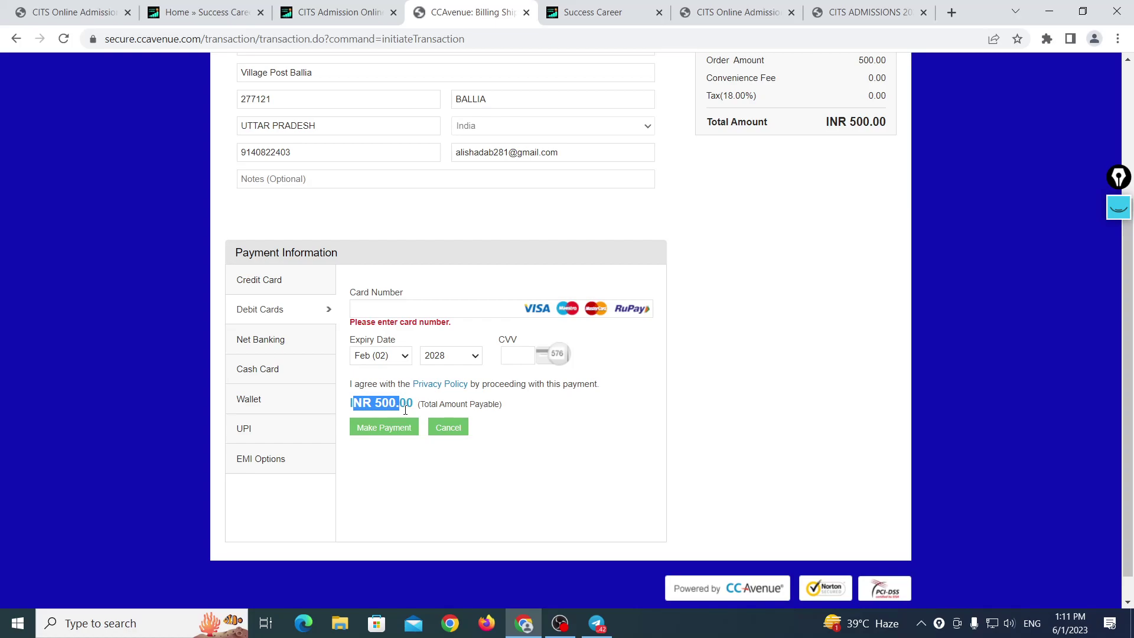
{"action": "scroll", "coordinate": [706, 242], "scroll_direction": "up", "scroll_amount": 3}
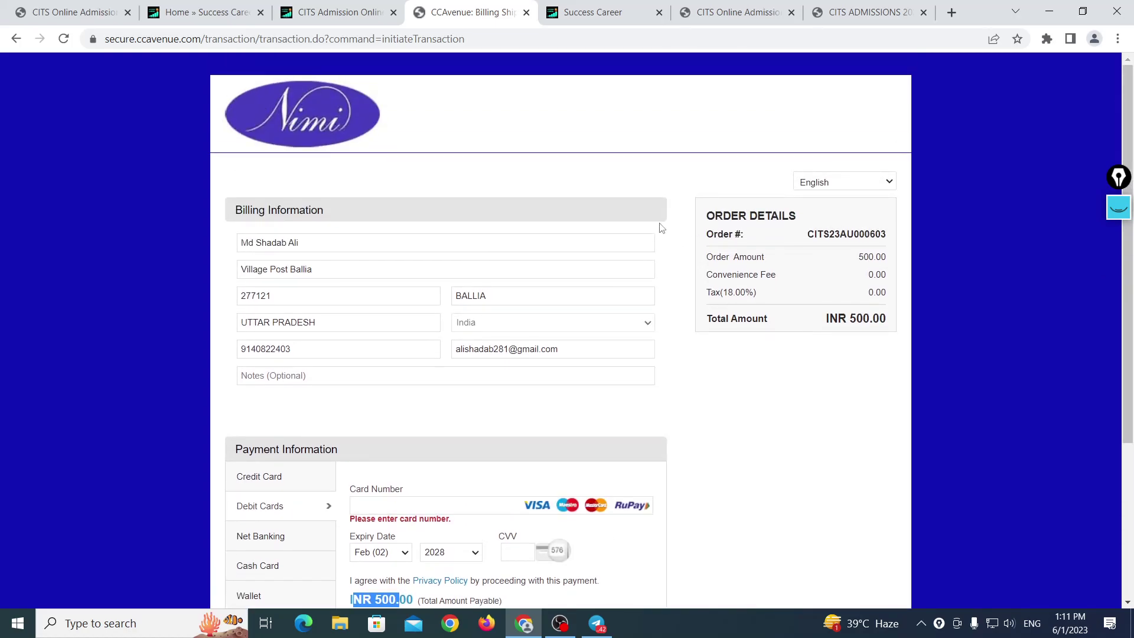
{"action": "scroll", "coordinate": [330, 367], "scroll_direction": "down", "scroll_amount": 2}
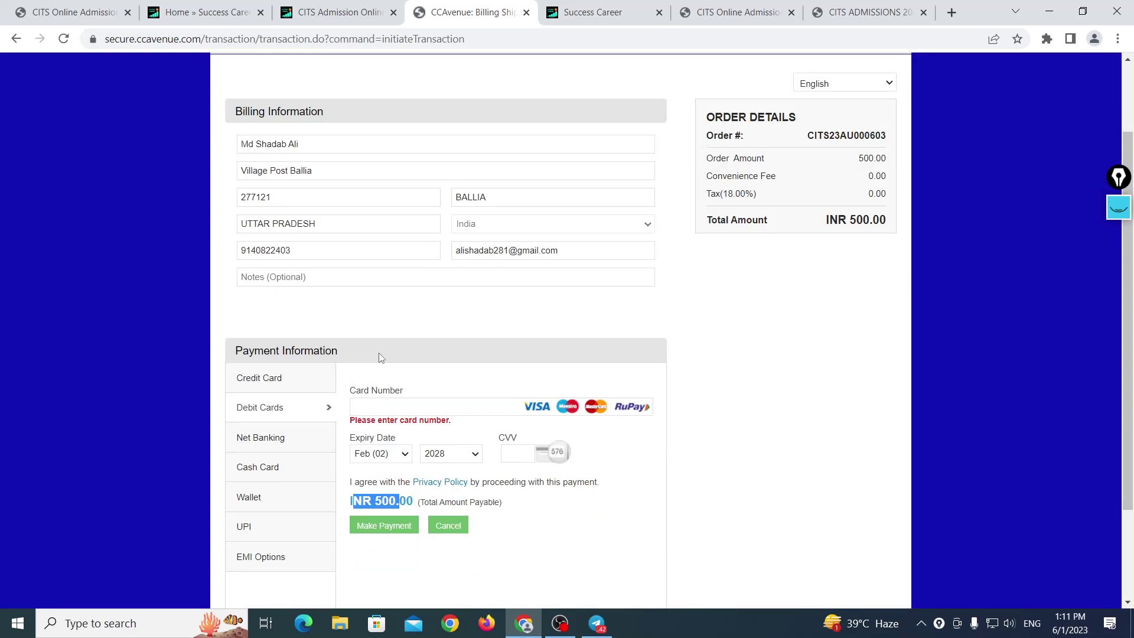
{"action": "left_click", "coordinate": [306, 5]}
{"action": "left_click", "coordinate": [562, 6]}
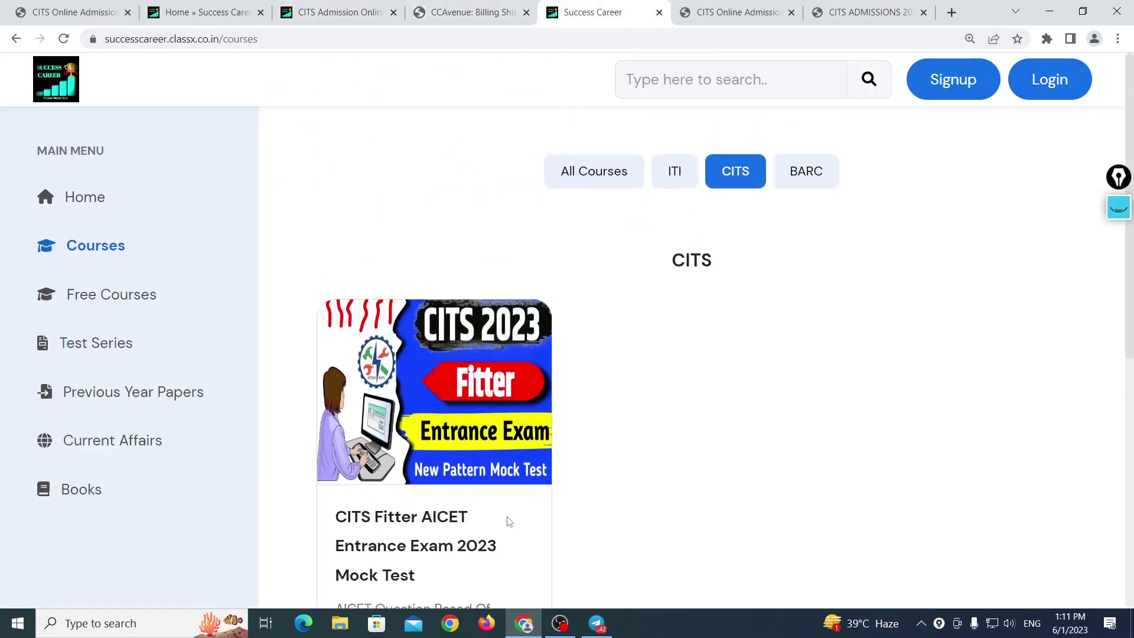
{"action": "scroll", "coordinate": [570, 367], "scroll_direction": "down", "scroll_amount": 3}
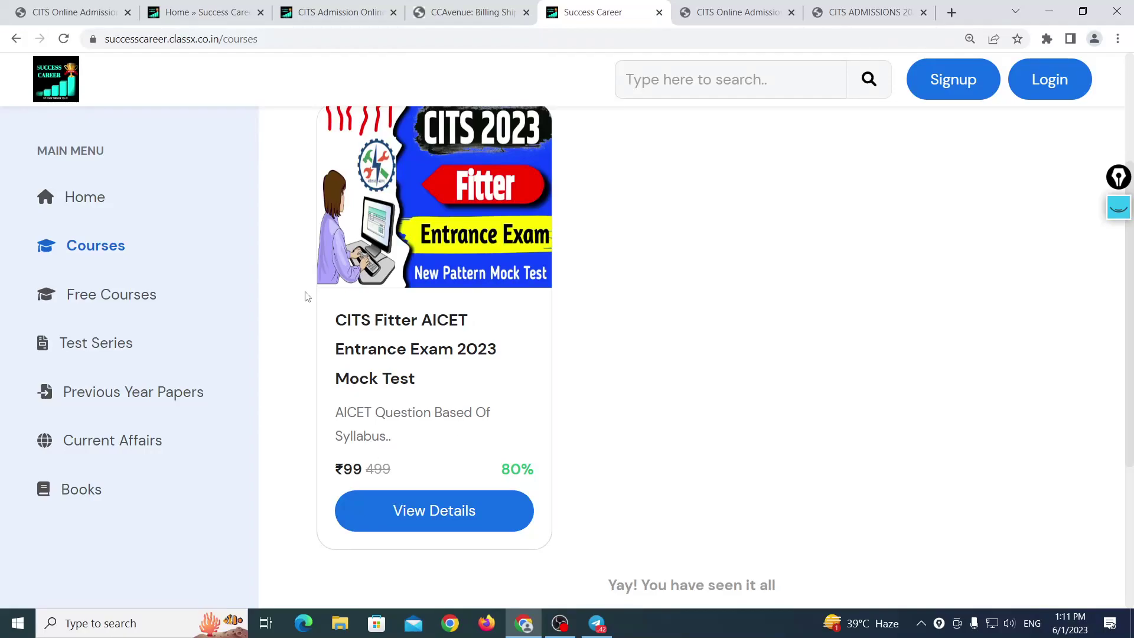
{"action": "left_click_drag", "start_coordinate": [338, 320], "coordinate": [452, 321]}
{"action": "left_click", "coordinate": [406, 382]}
{"action": "left_click", "coordinate": [312, 4]}
{"action": "scroll", "coordinate": [402, 413], "scroll_direction": "up", "scroll_amount": 15}
{"action": "scroll", "coordinate": [412, 384], "scroll_direction": "up", "scroll_amount": 20}
{"action": "scroll", "coordinate": [413, 380], "scroll_direction": "up", "scroll_amount": 6}
{"action": "scroll", "coordinate": [366, 331], "scroll_direction": "down", "scroll_amount": 3}
{"action": "left_click_drag", "start_coordinate": [226, 228], "coordinate": [367, 481]}
{"action": "left_click", "coordinate": [275, 256]}
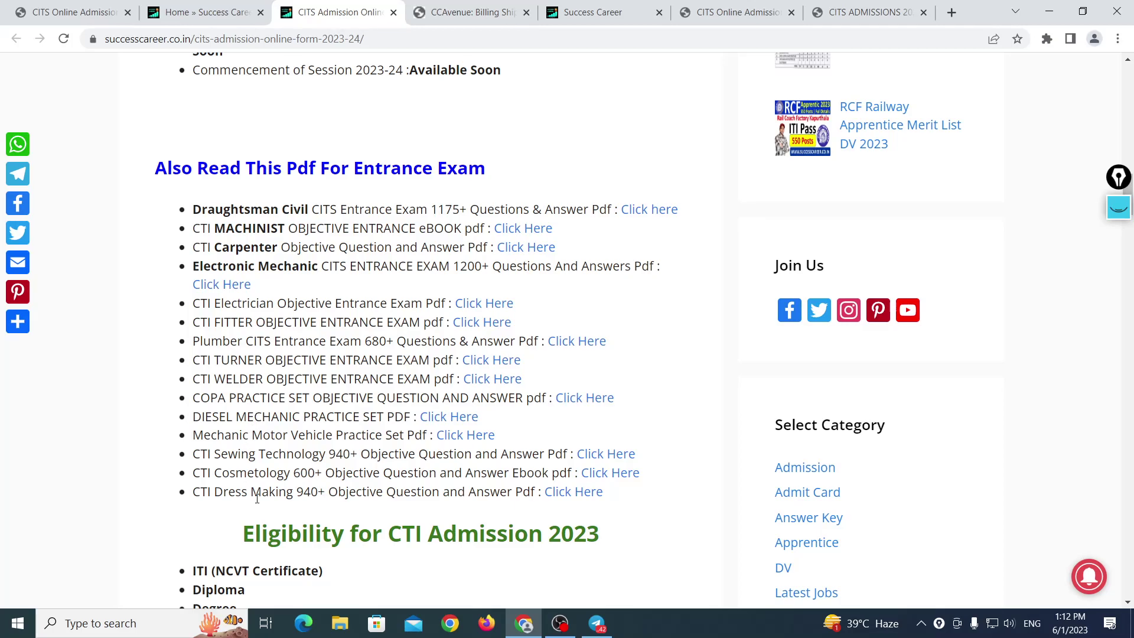
{"action": "scroll", "coordinate": [256, 497], "scroll_direction": "up", "scroll_amount": 6}
{"action": "scroll", "coordinate": [307, 354], "scroll_direction": "down", "scroll_amount": 8}
{"action": "scroll", "coordinate": [385, 179], "scroll_direction": "up", "scroll_amount": 5}
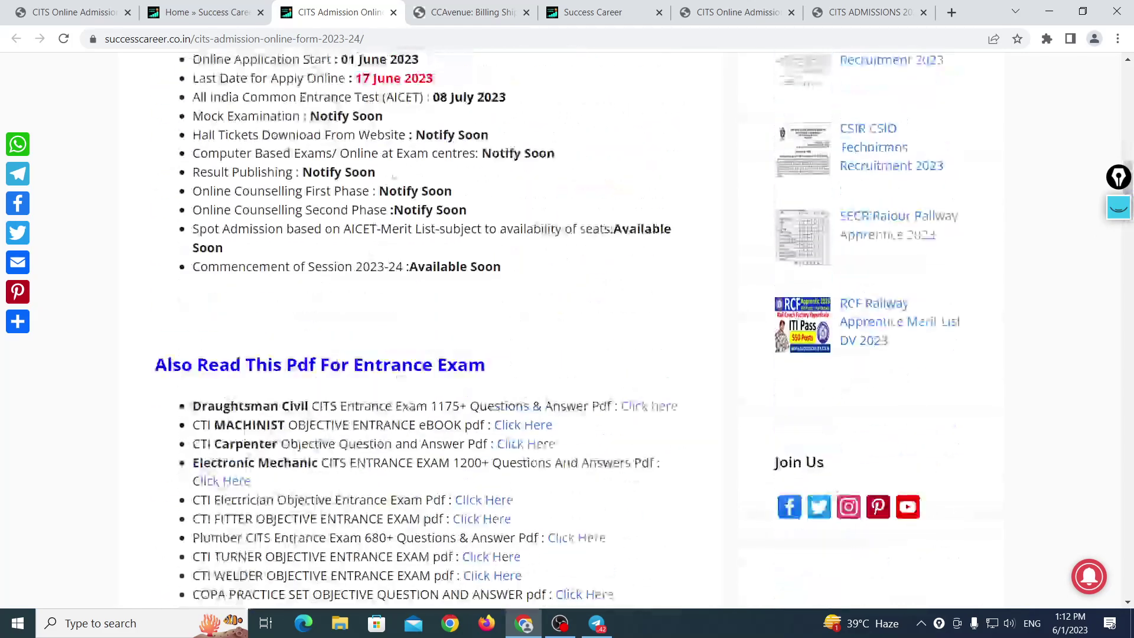
{"action": "left_click", "coordinate": [525, 626]}
{"action": "left_click", "coordinate": [525, 626]}
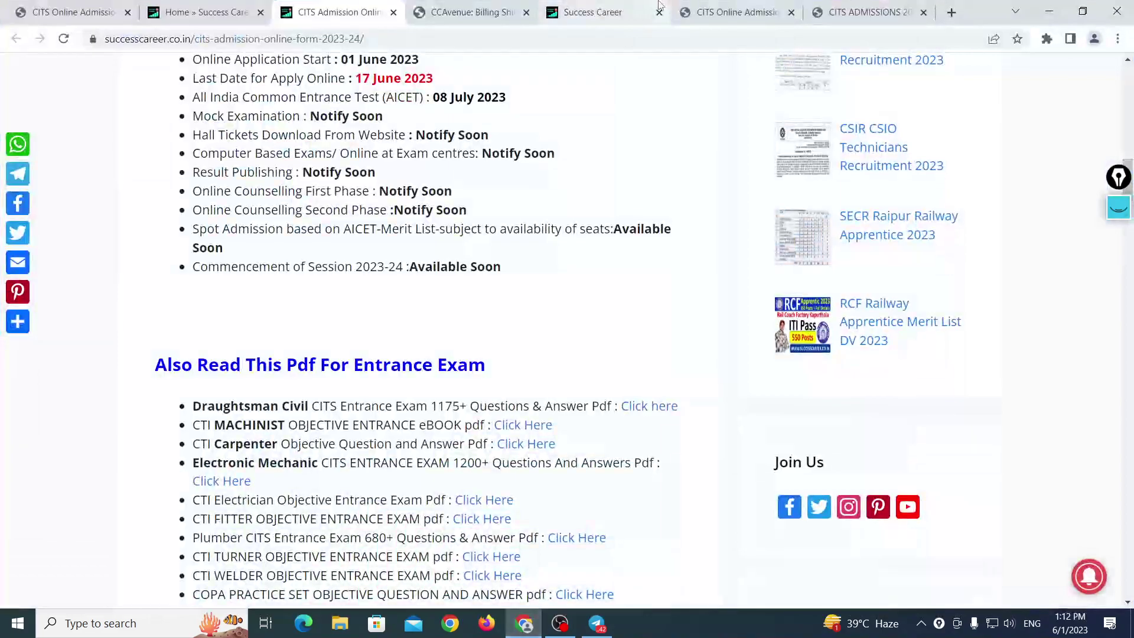
{"action": "left_click", "coordinate": [472, 12]}
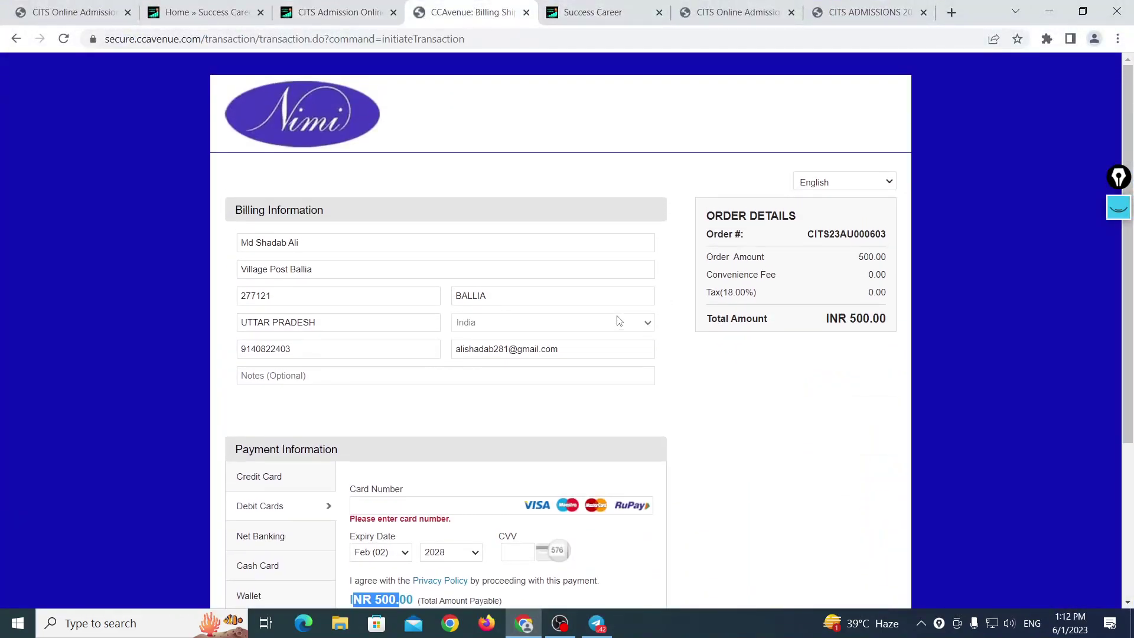
{"action": "scroll", "coordinate": [618, 320], "scroll_direction": "down", "scroll_amount": 4}
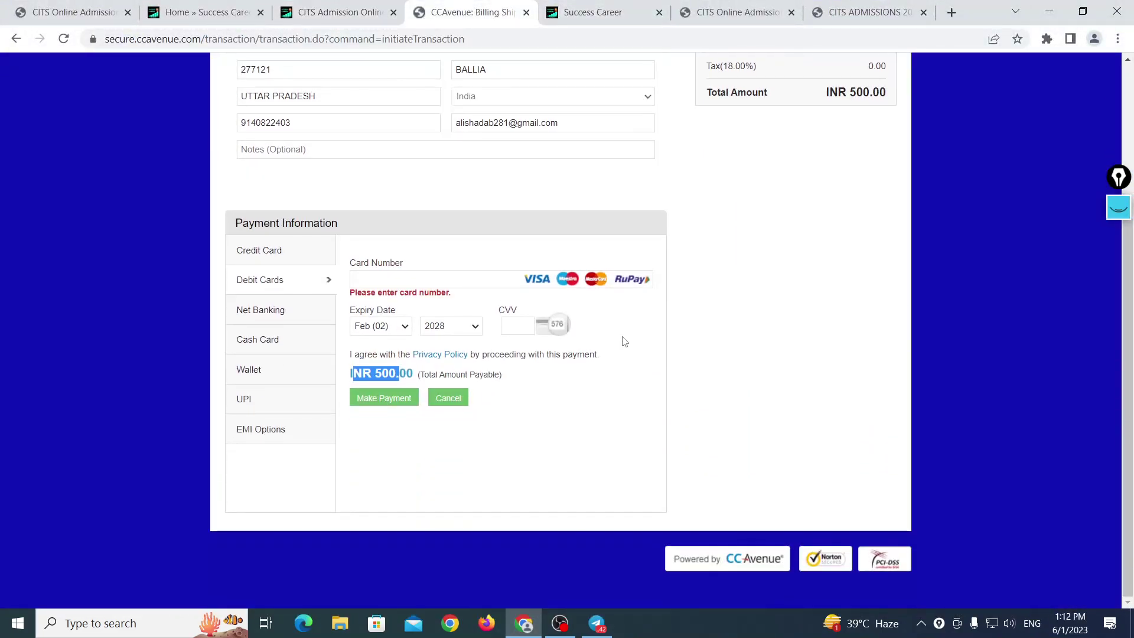